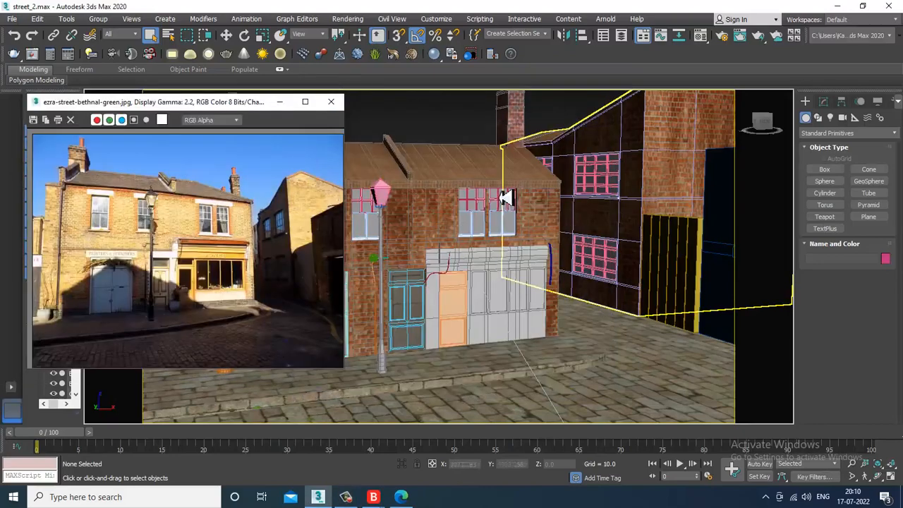
{"action": "left_click", "coordinate": [450, 188]}
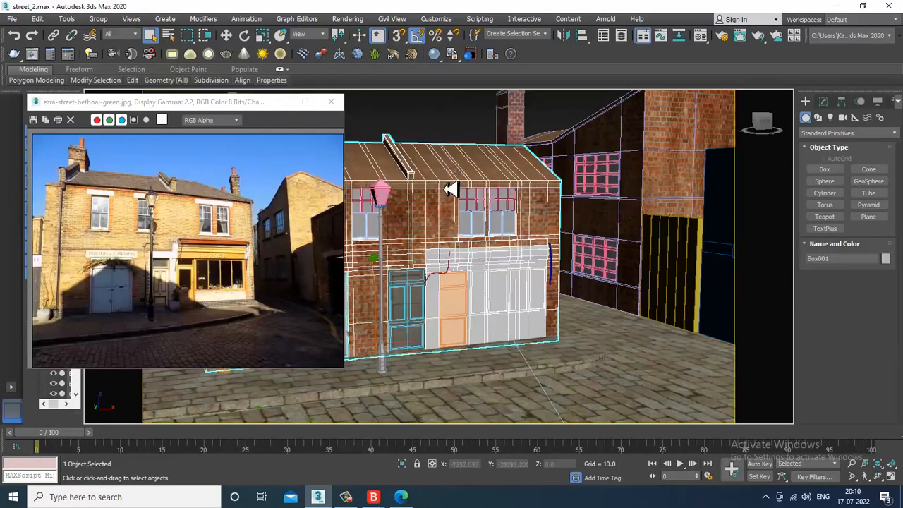
{"action": "key", "text": "F4"}
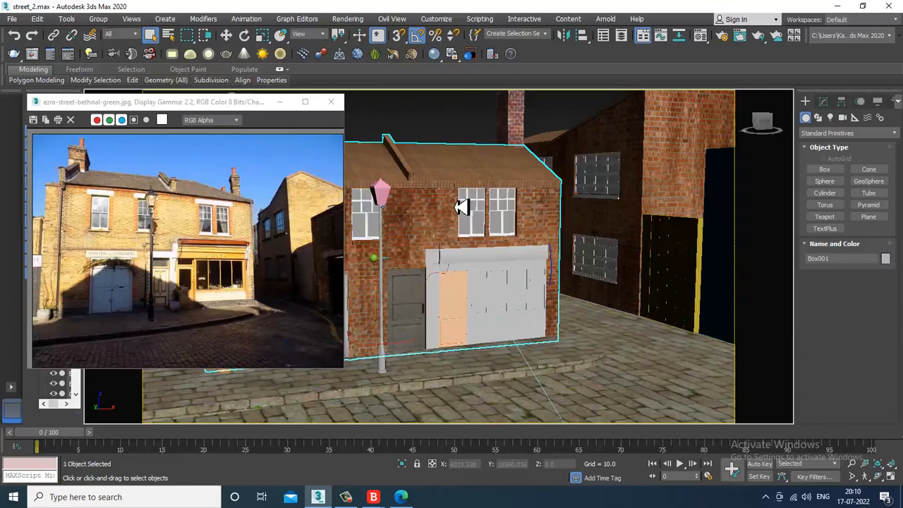
{"action": "scroll", "coordinate": [571, 273], "scroll_direction": "down", "scroll_amount": 6}
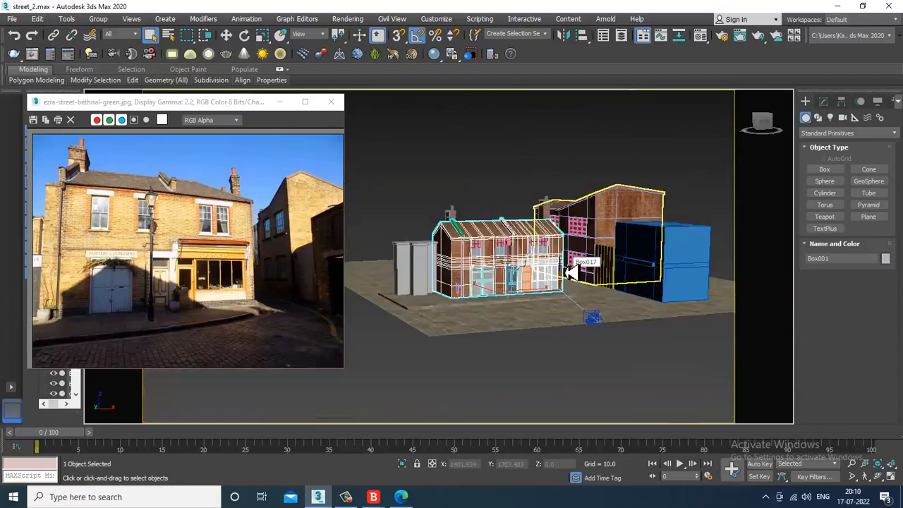
{"action": "scroll", "coordinate": [552, 280], "scroll_direction": "up", "scroll_amount": 8}
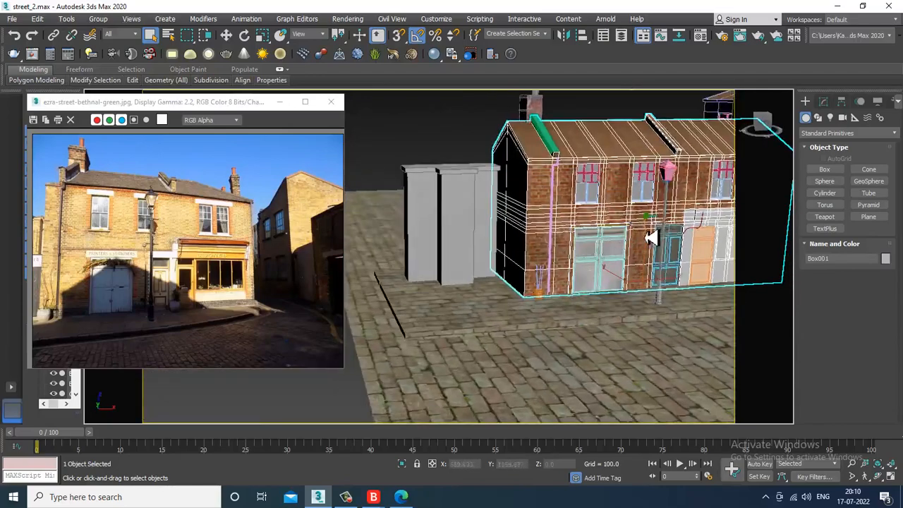
{"action": "scroll", "coordinate": [641, 232], "scroll_direction": "up", "scroll_amount": 10}
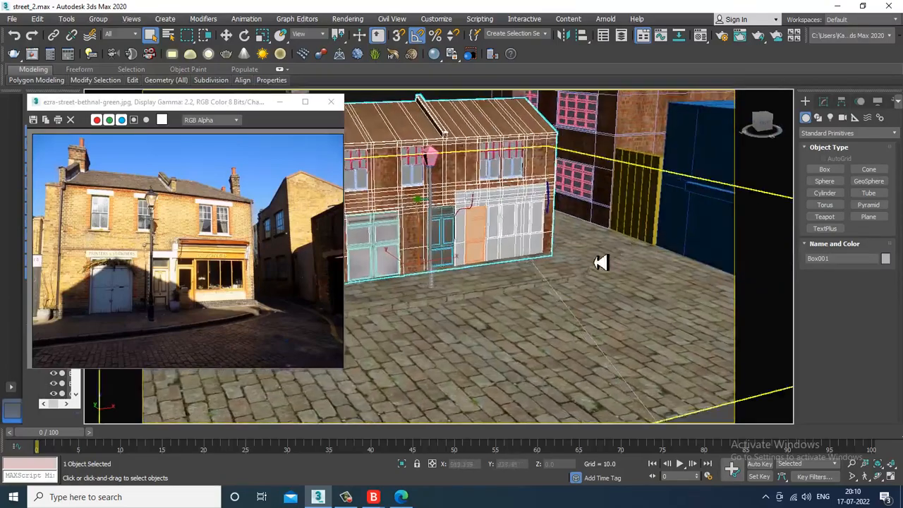
Step: Select the yellow plank gate beside the blue building and add a new VRayMtl in the Slate Material Editor
{"action": "middle_click_drag", "start_coordinate": [521, 297], "coordinate": [591, 260], "text": "alt"}
{"action": "left_click", "coordinate": [517, 288]}
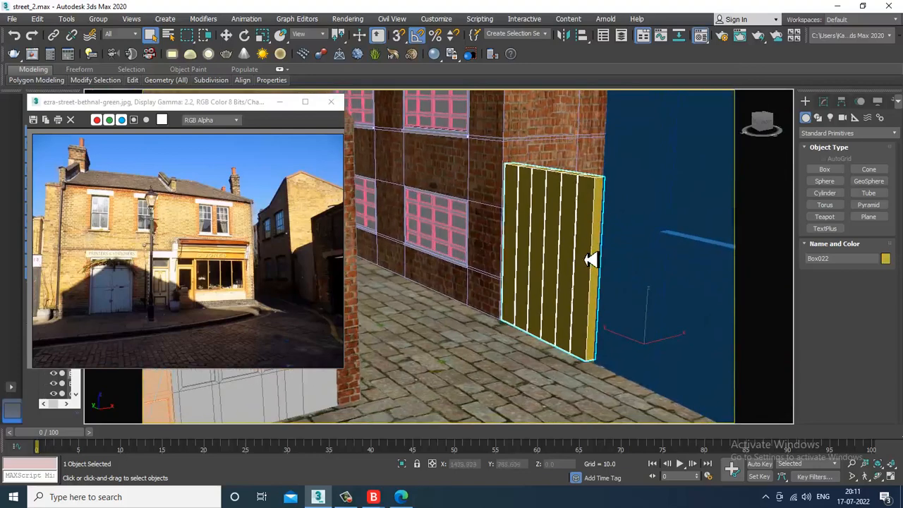
{"action": "key", "text": "m"}
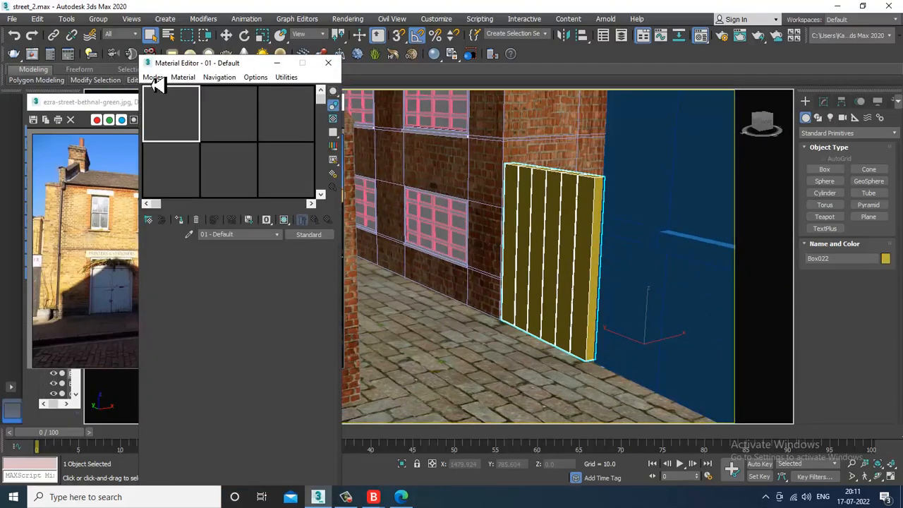
{"action": "left_click", "coordinate": [160, 81]}
{"action": "left_click", "coordinate": [177, 105]}
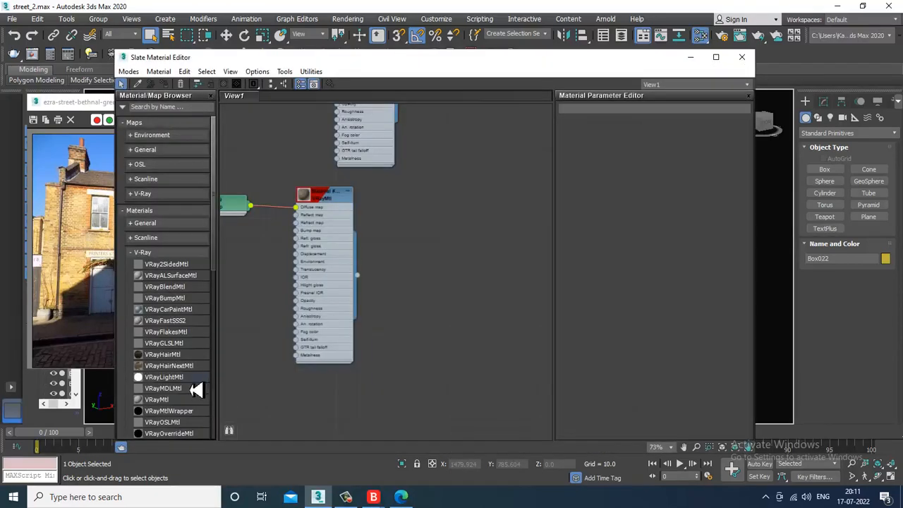
{"action": "left_click_drag", "start_coordinate": [472, 200], "coordinate": [471, 198]}
{"action": "double_click", "coordinate": [470, 198]}
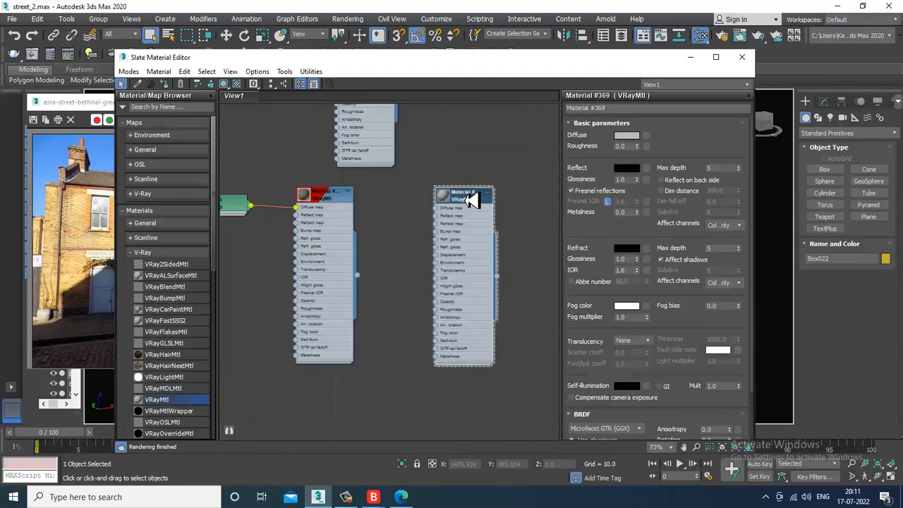
{"action": "left_click", "coordinate": [646, 136]}
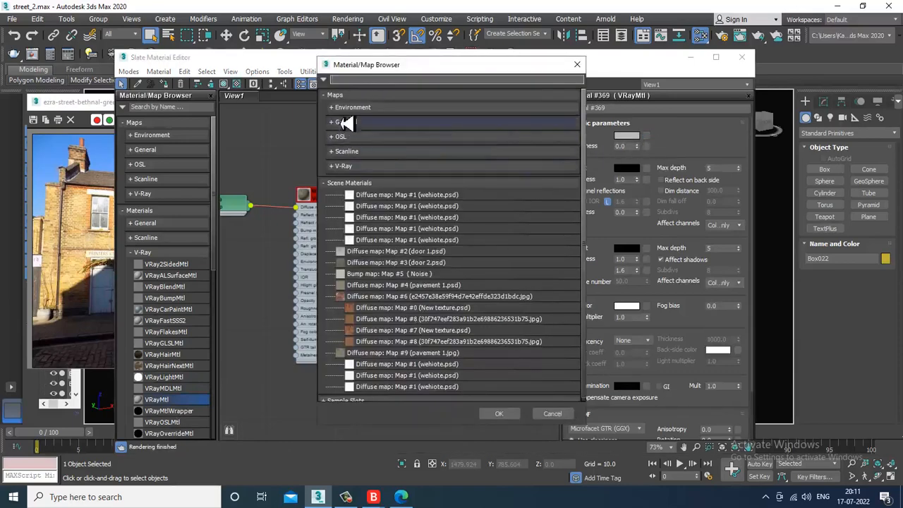
{"action": "left_click", "coordinate": [381, 122]}
{"action": "double_click", "coordinate": [374, 146]}
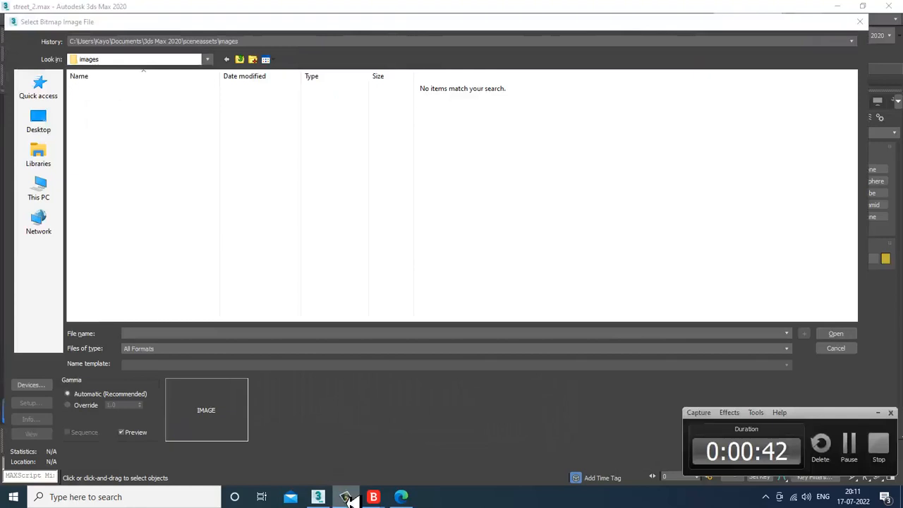
{"action": "left_click", "coordinate": [348, 498]}
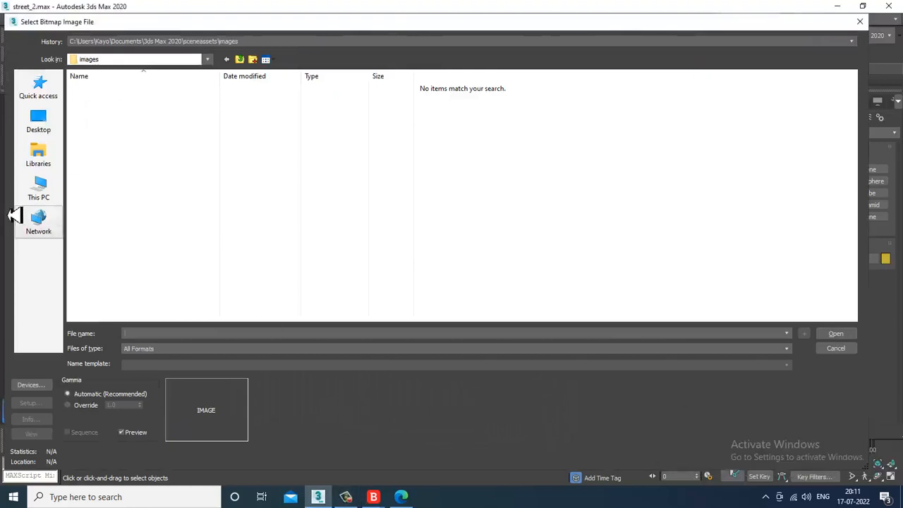
{"action": "left_click", "coordinate": [40, 201]}
{"action": "double_click", "coordinate": [268, 185]}
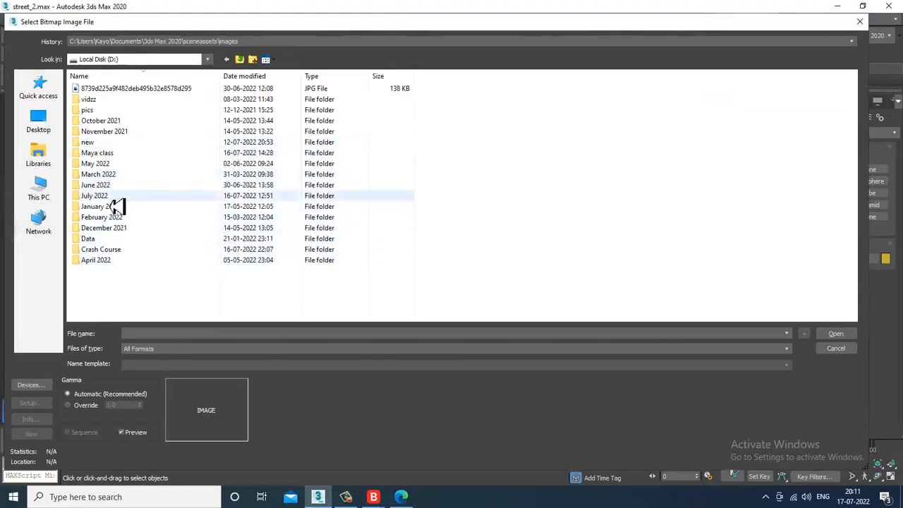
{"action": "double_click", "coordinate": [113, 186]}
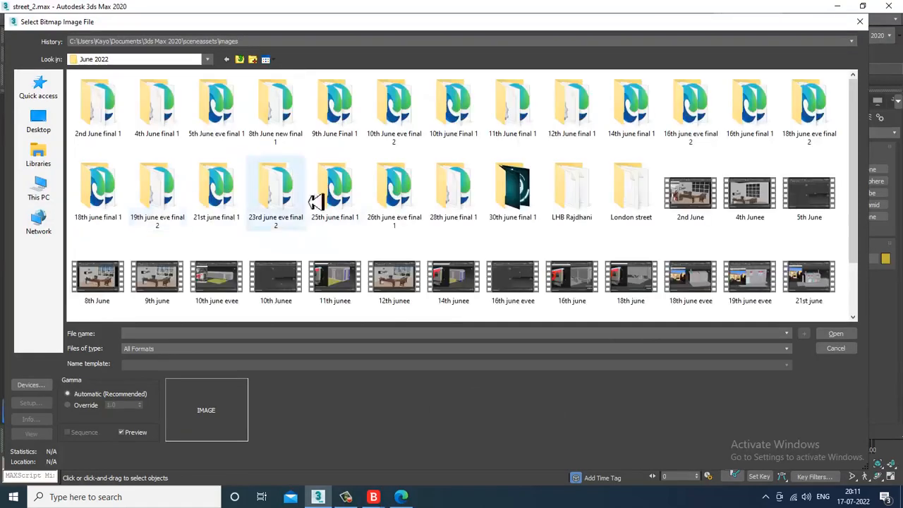
{"action": "double_click", "coordinate": [631, 187]}
{"action": "double_click", "coordinate": [107, 129]}
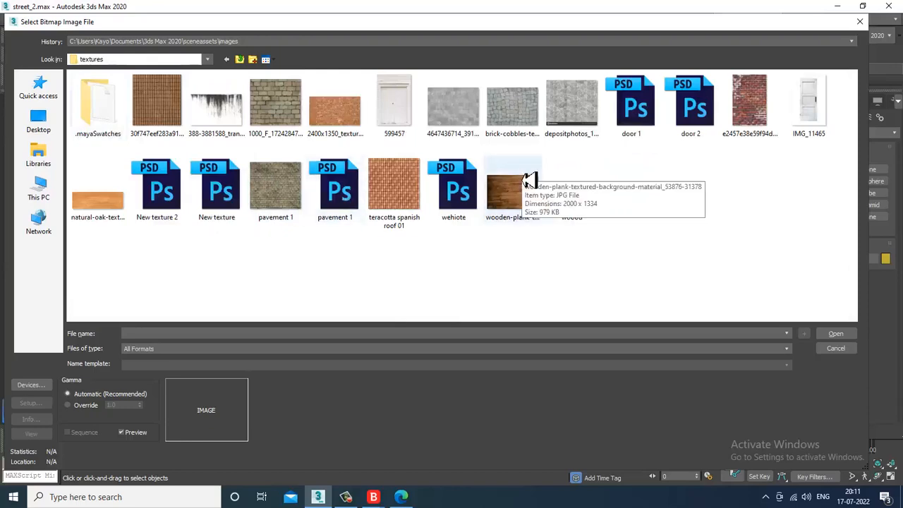
{"action": "double_click", "coordinate": [528, 195]}
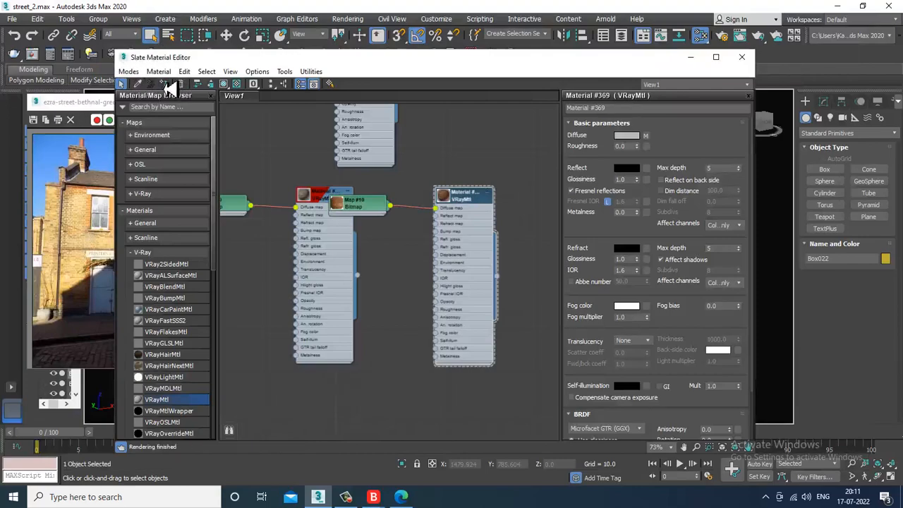
{"action": "left_click", "coordinate": [690, 57]}
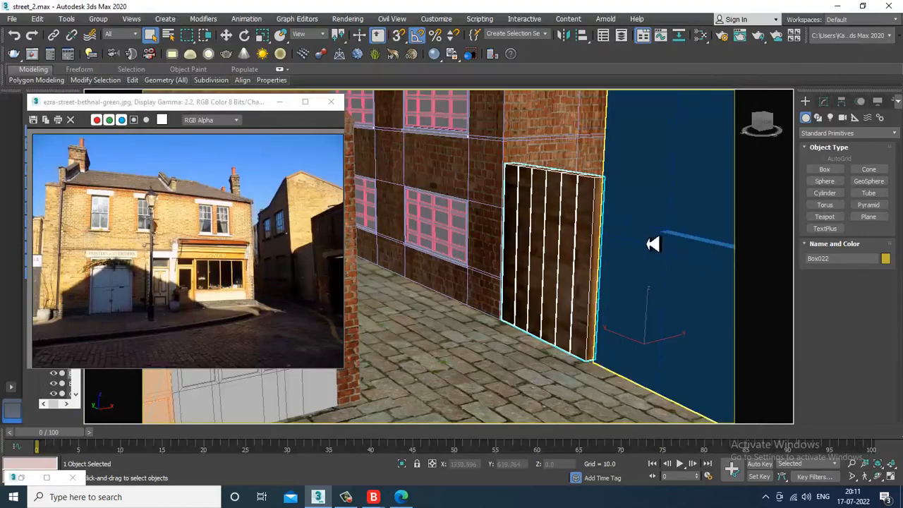
Step: Apply a UVW Map modifier with Box mapping to the plank gate
{"action": "middle_click_drag", "start_coordinate": [648, 243], "coordinate": [618, 234], "text": "alt"}
{"action": "scroll", "coordinate": [626, 218], "scroll_direction": "up", "scroll_amount": 3}
{"action": "scroll", "coordinate": [644, 232], "scroll_direction": "down", "scroll_amount": 2}
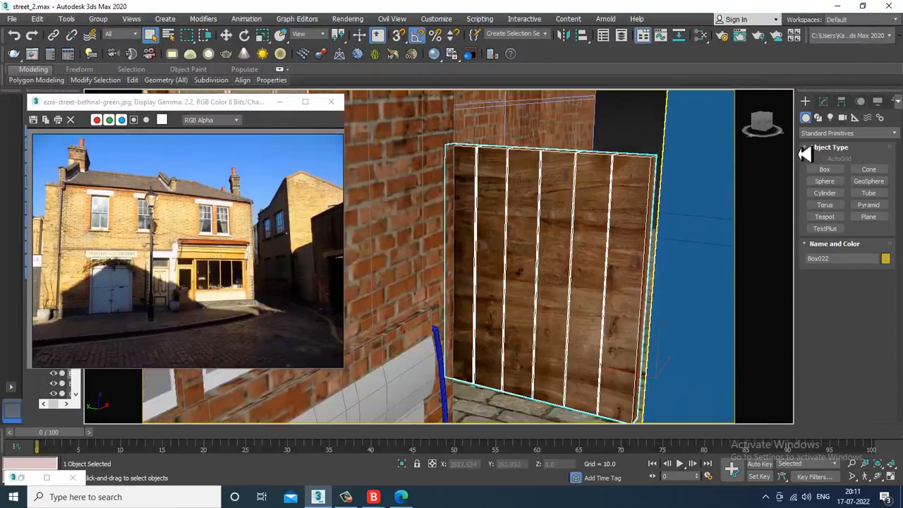
{"action": "left_click", "coordinate": [823, 102]}
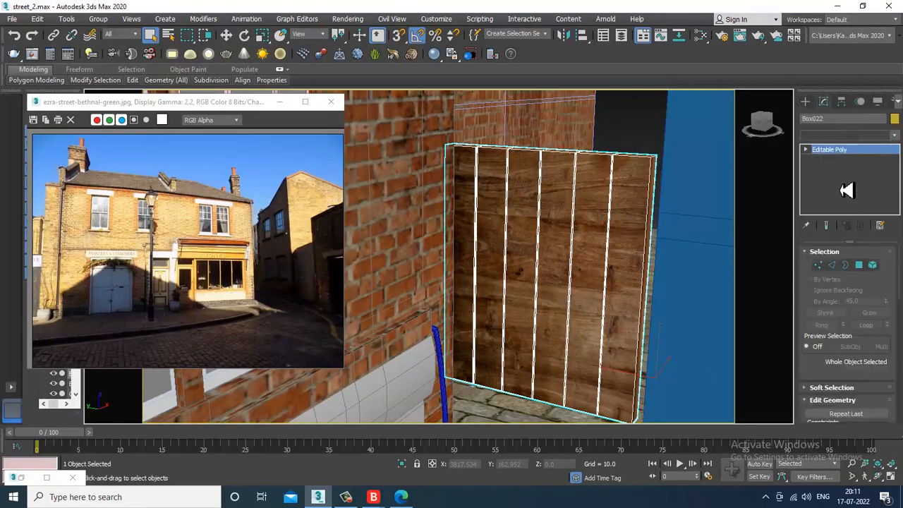
{"action": "left_click", "coordinate": [846, 134]}
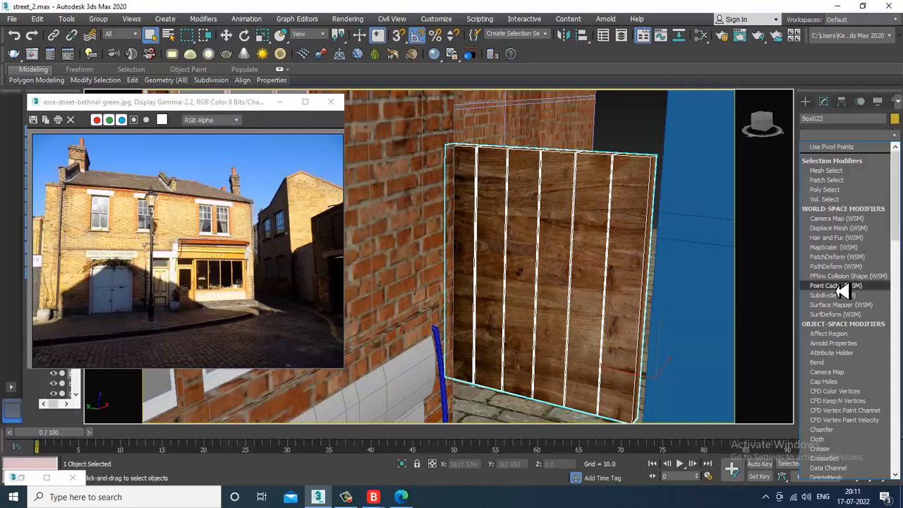
{"action": "key", "text": "u"}
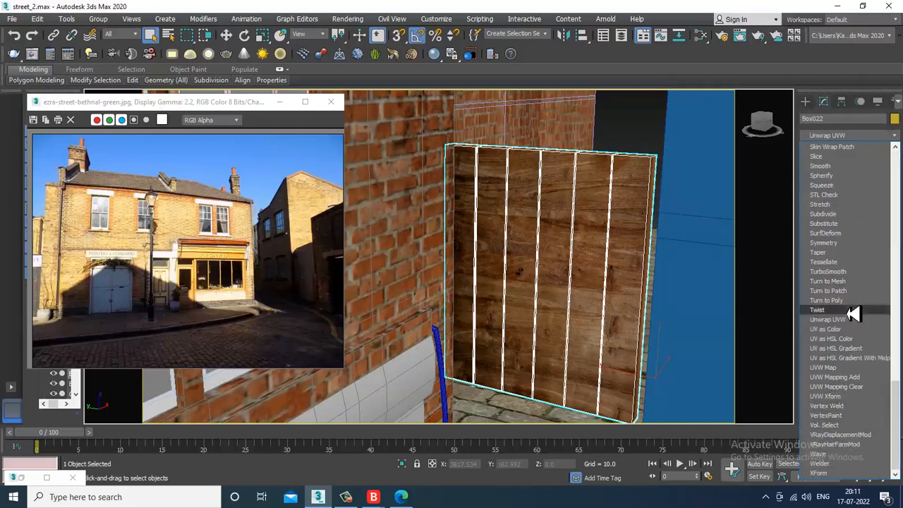
{"action": "key", "text": "Down"}
{"action": "key", "text": "Down"}
{"action": "key", "text": "Down"}
{"action": "key", "text": "Down"}
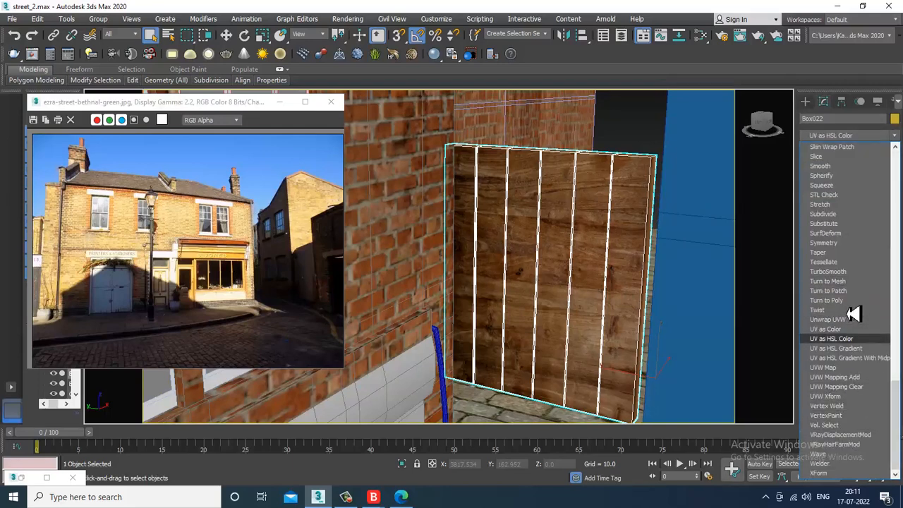
{"action": "key", "text": "u"}
{"action": "key", "text": "u"}
{"action": "key", "text": "u"}
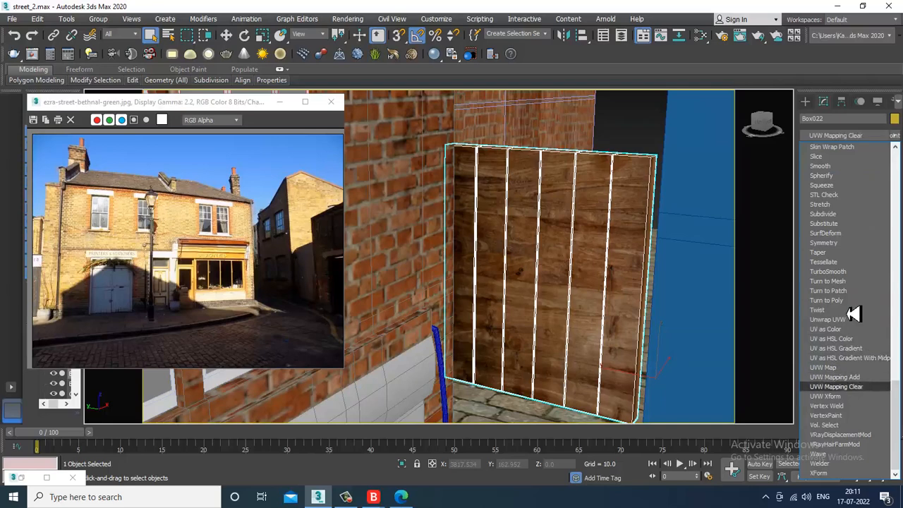
{"action": "left_click", "coordinate": [842, 370]}
{"action": "left_click", "coordinate": [842, 368]}
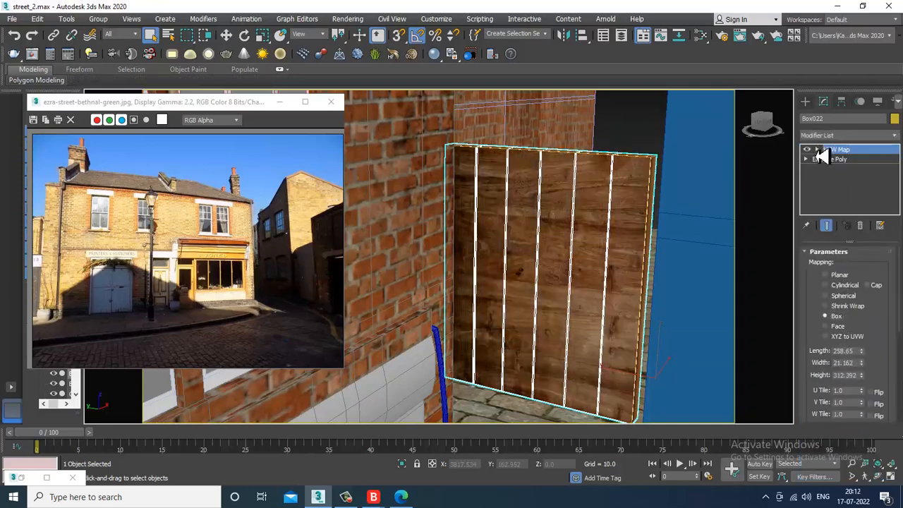
Step: Rotate the gate's UVW Map gizmo so the wood grain runs vertically, and fit the mapping to the gate
{"action": "left_click", "coordinate": [817, 149]}
{"action": "left_click", "coordinate": [839, 160]}
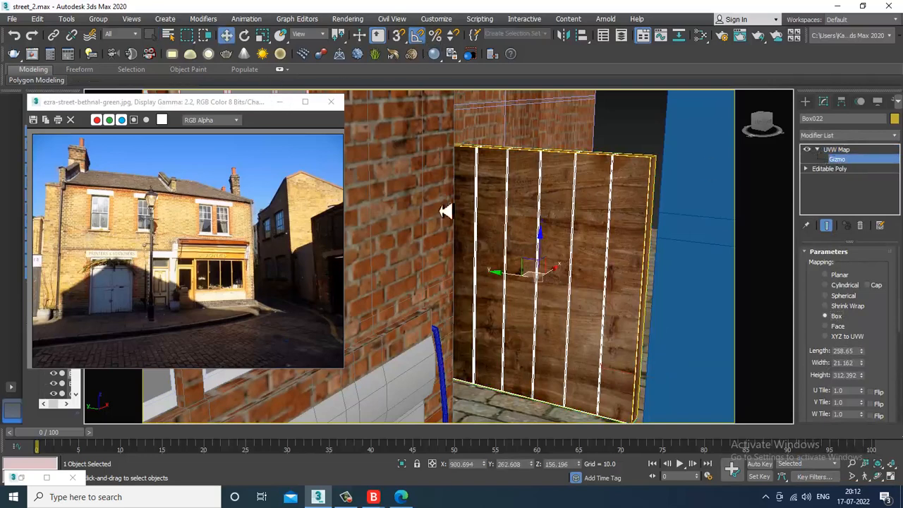
{"action": "key", "text": "e"}
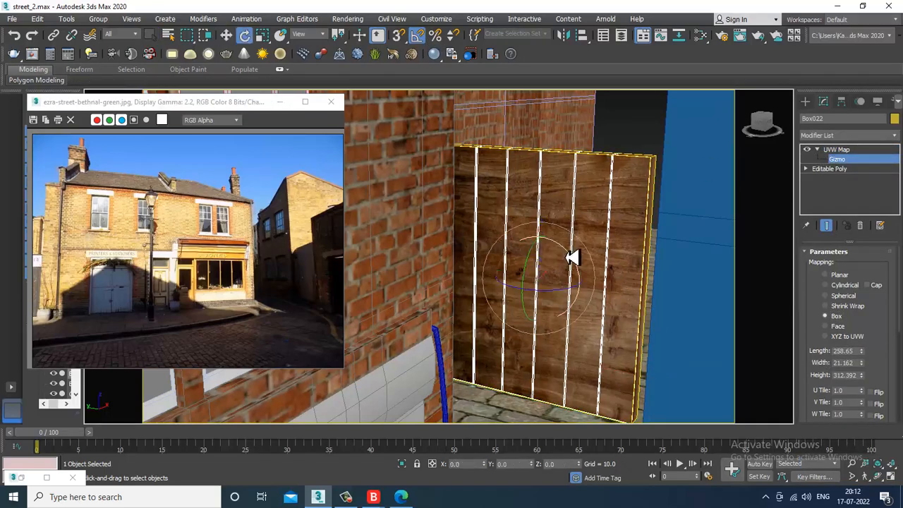
{"action": "left_click_drag", "start_coordinate": [571, 256], "coordinate": [576, 259]}
{"action": "left_click_drag", "start_coordinate": [866, 401], "coordinate": [895, 250]}
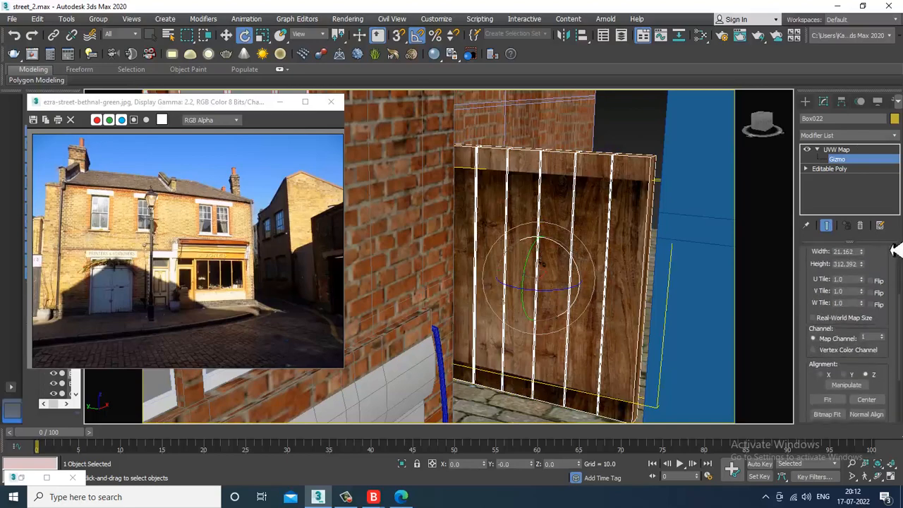
{"action": "left_click", "coordinate": [827, 400]}
{"action": "middle_click_drag", "start_coordinate": [597, 286], "coordinate": [596, 250], "text": "alt"}
{"action": "key", "text": "w"}
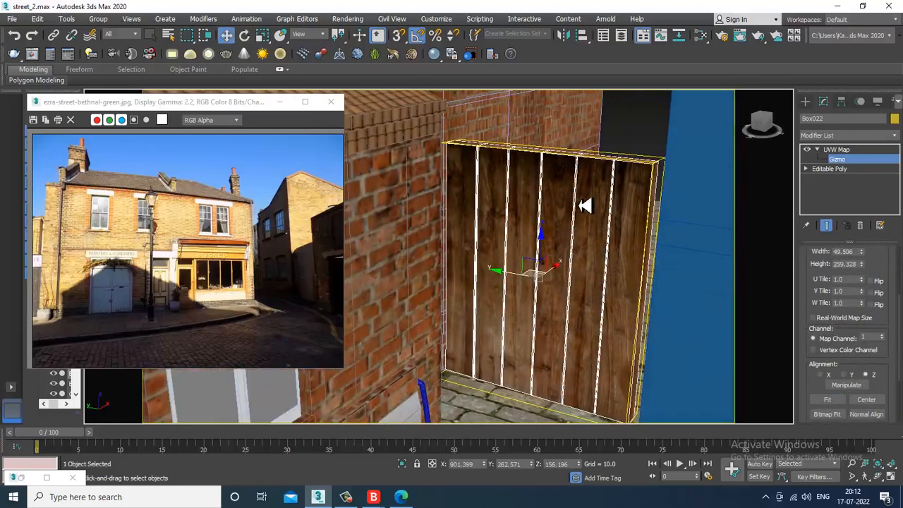
{"action": "scroll", "coordinate": [630, 133], "scroll_direction": "down", "scroll_amount": 5}
{"action": "middle_click_drag", "start_coordinate": [650, 210], "coordinate": [529, 206], "text": "alt"}
{"action": "left_click", "coordinate": [847, 151]}
Step: Select the blue building beside the gate and add another VRayMtl in the Slate Material Editor
{"action": "left_click", "coordinate": [677, 170]}
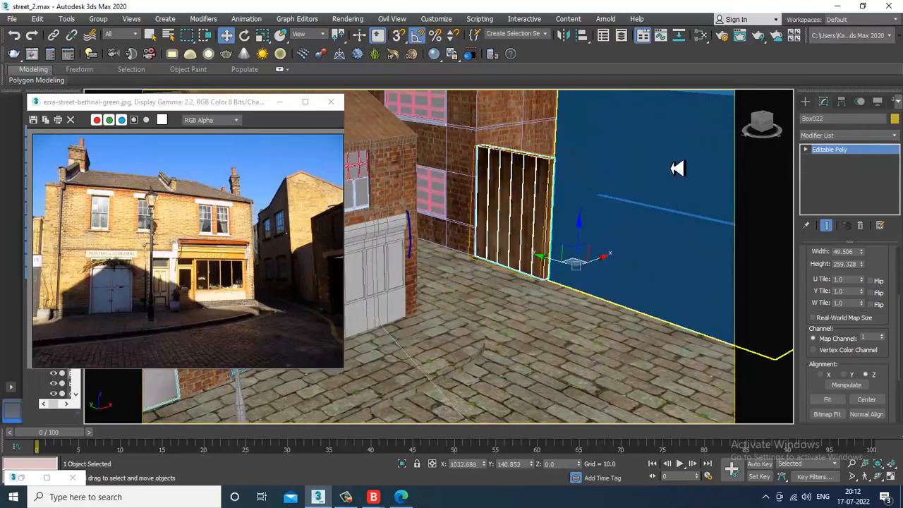
{"action": "middle_click_drag", "start_coordinate": [634, 179], "coordinate": [548, 212]}
{"action": "key", "text": "m"}
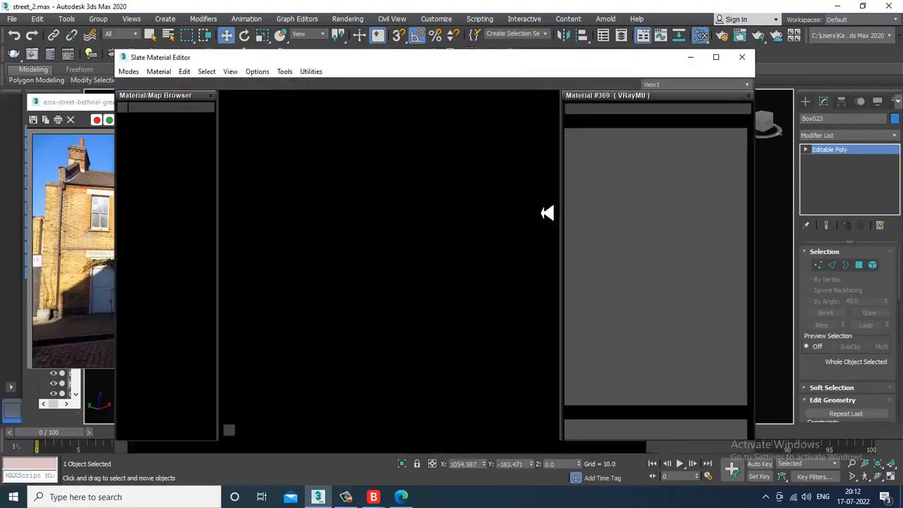
{"action": "middle_click_drag", "start_coordinate": [403, 311], "coordinate": [390, 205]}
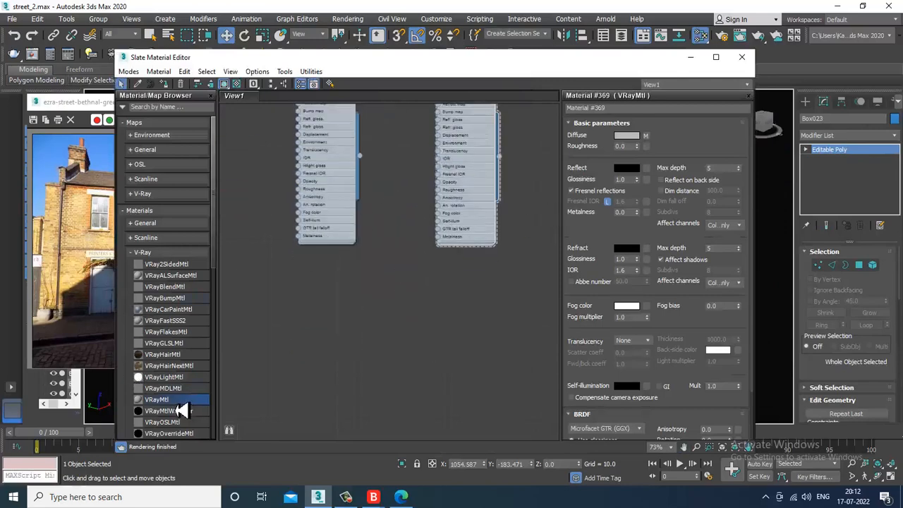
{"action": "left_click_drag", "start_coordinate": [351, 280], "coordinate": [346, 278]}
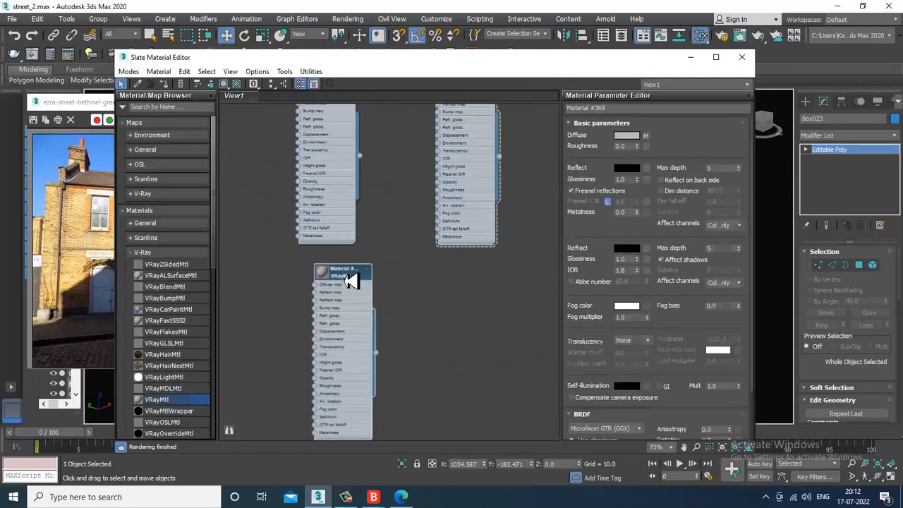
Step: Load the New texture PSD from the London street textures folder with collapsed layers as the diffuse map and assign the material to the blue building
{"action": "left_click", "coordinate": [646, 136]}
{"action": "double_click", "coordinate": [369, 149]}
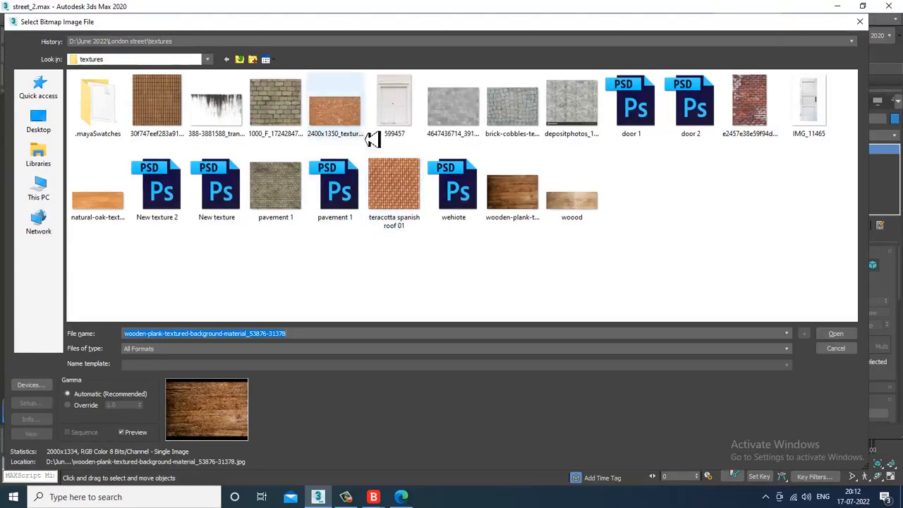
{"action": "left_click", "coordinate": [354, 498]}
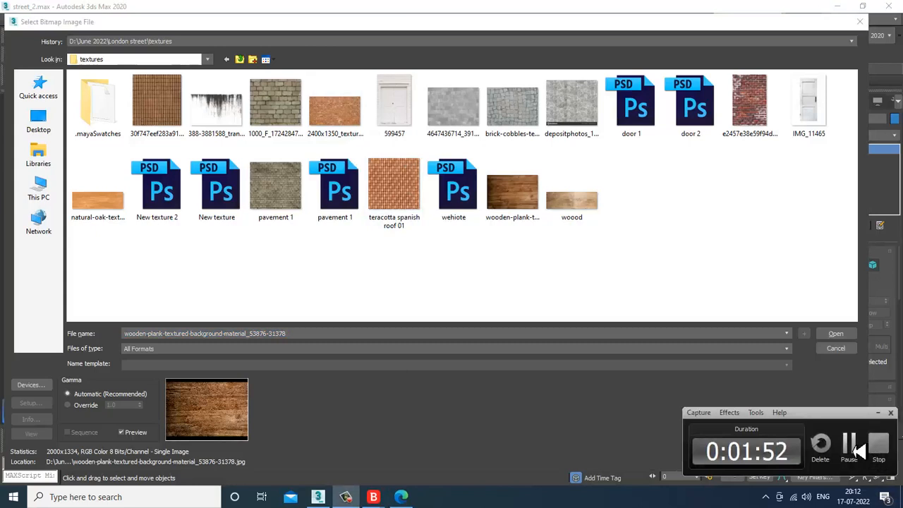
{"action": "left_click", "coordinate": [854, 445]}
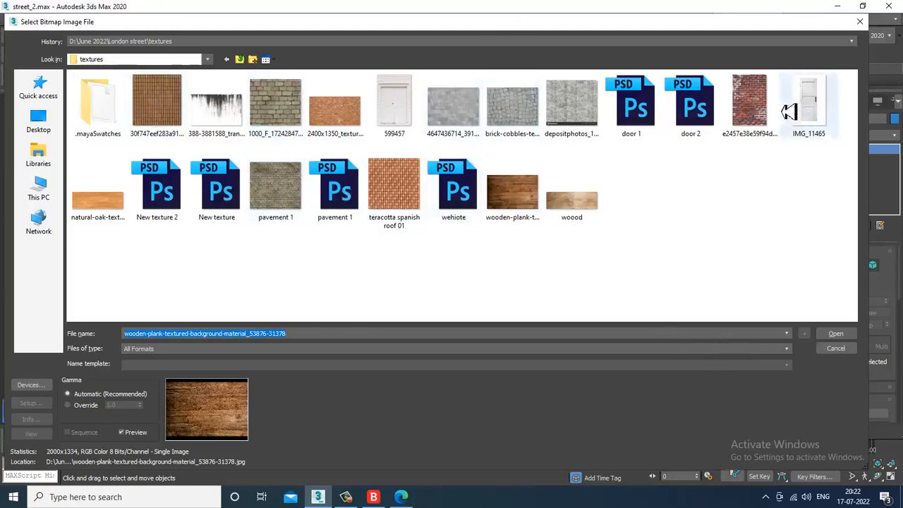
{"action": "left_click", "coordinate": [172, 109]}
{"action": "left_click_drag", "start_coordinate": [198, 22], "coordinate": [318, 229]}
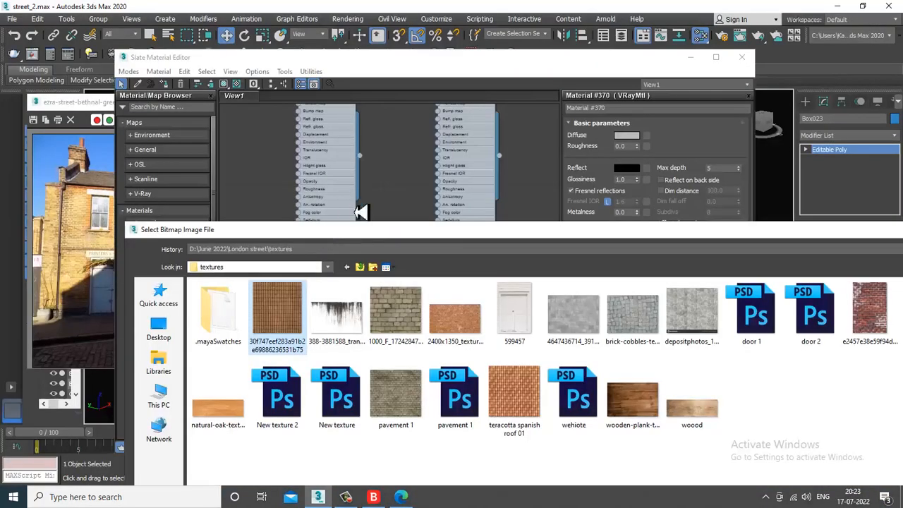
{"action": "left_click", "coordinate": [466, 322]}
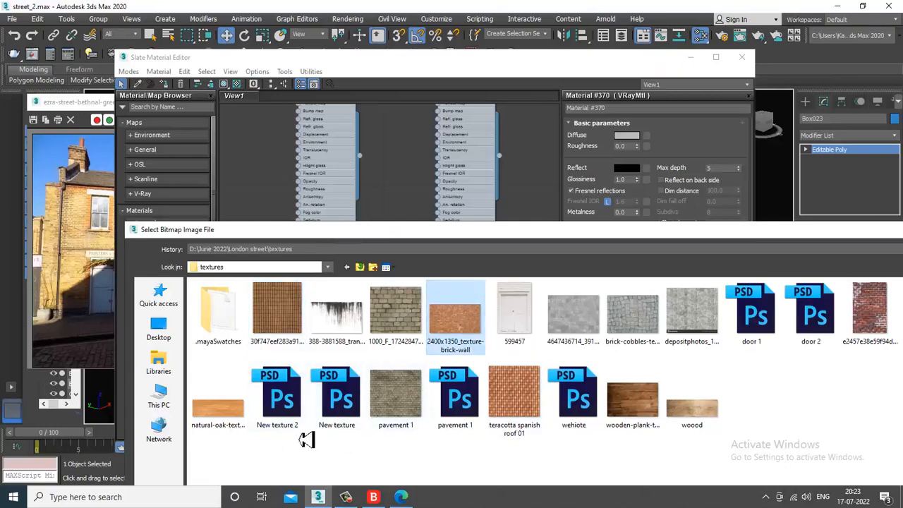
{"action": "left_click", "coordinate": [335, 409]}
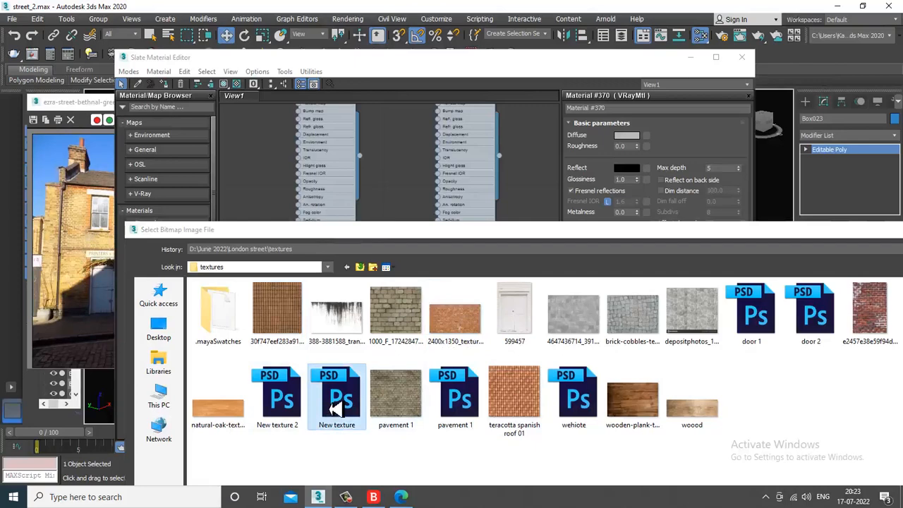
{"action": "double_click", "coordinate": [336, 409]}
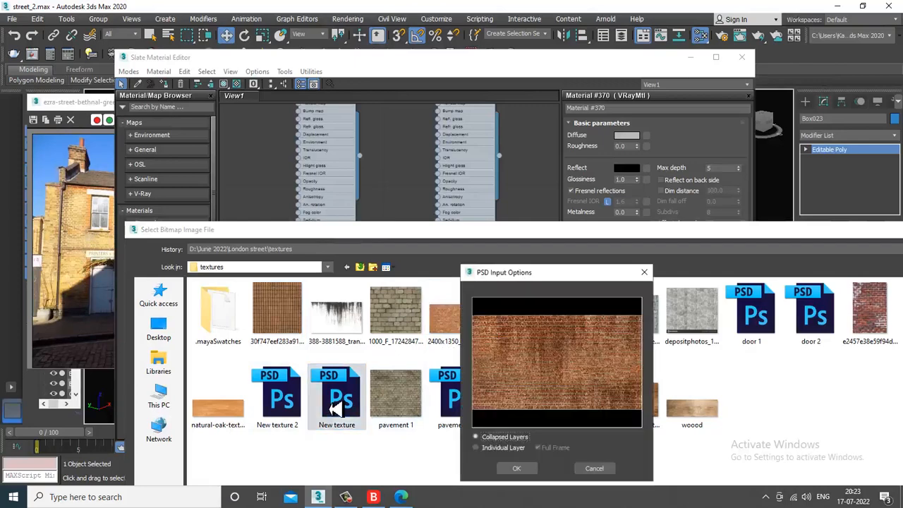
{"action": "left_click", "coordinate": [512, 470]}
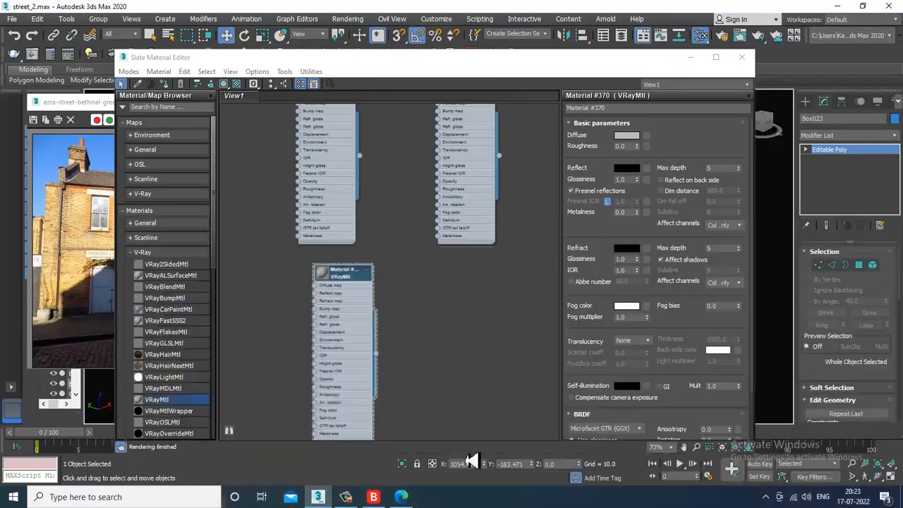
{"action": "left_click", "coordinate": [229, 88]}
{"action": "left_click", "coordinate": [690, 56]}
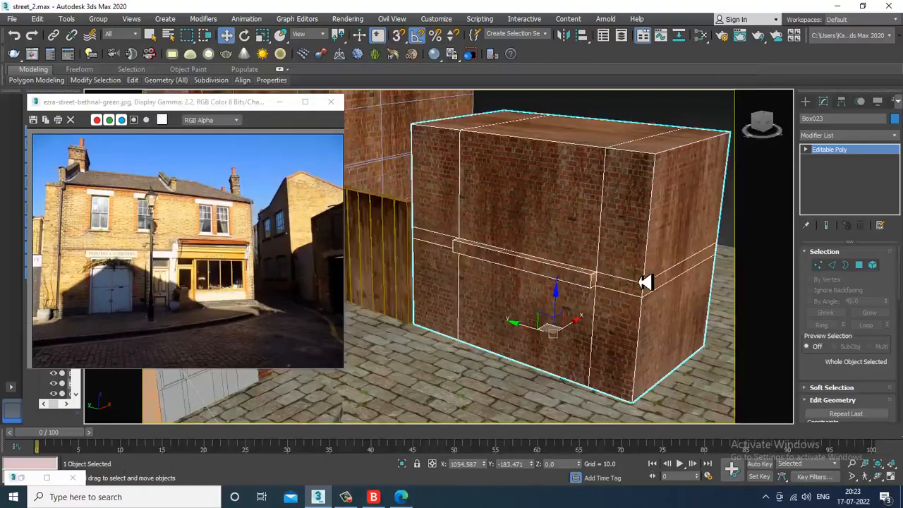
Step: Examine the textured buildings around the gate and the untextured shopfront on the brick house
{"action": "middle_click_drag", "start_coordinate": [586, 259], "coordinate": [665, 264], "text": "alt"}
{"action": "scroll", "coordinate": [557, 270], "scroll_direction": "down", "scroll_amount": 4}
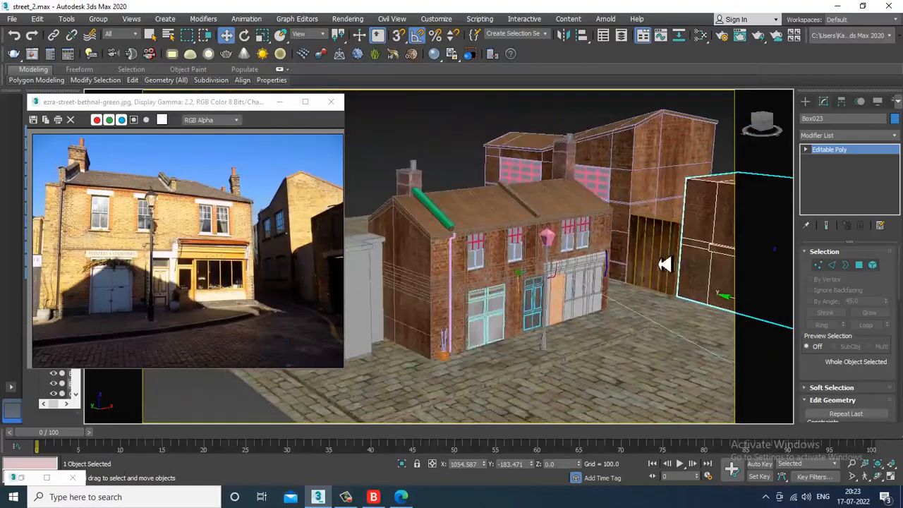
{"action": "middle_click_drag", "start_coordinate": [518, 262], "coordinate": [484, 250]}
{"action": "scroll", "coordinate": [483, 249], "scroll_direction": "up", "scroll_amount": 4}
{"action": "middle_click_drag", "start_coordinate": [667, 284], "coordinate": [477, 252]}
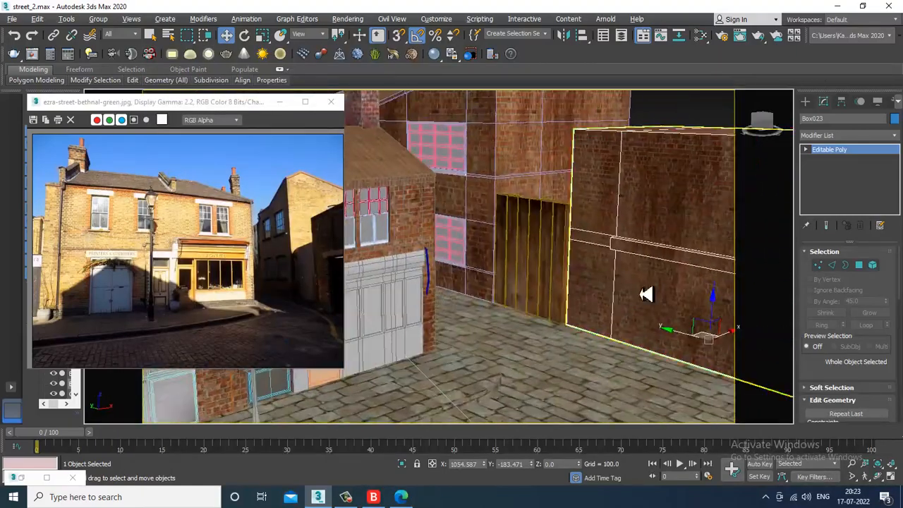
{"action": "scroll", "coordinate": [649, 289], "scroll_direction": "down", "scroll_amount": 3}
{"action": "middle_click_drag", "start_coordinate": [501, 282], "coordinate": [653, 284]}
{"action": "scroll", "coordinate": [620, 275], "scroll_direction": "up", "scroll_amount": 4}
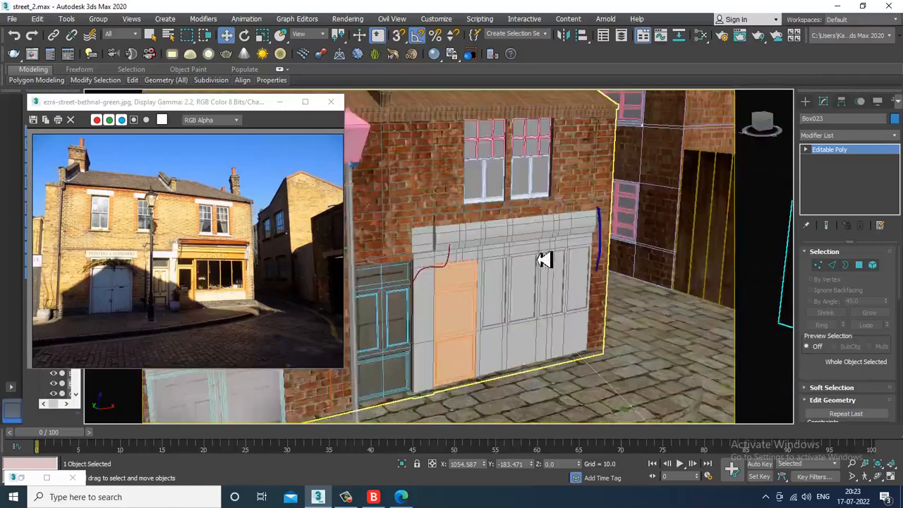
{"action": "middle_click_drag", "start_coordinate": [438, 282], "coordinate": [640, 242]}
{"action": "left_click", "coordinate": [600, 239]}
{"action": "scroll", "coordinate": [639, 242], "scroll_direction": "up", "scroll_amount": 3}
{"action": "left_click", "coordinate": [858, 265]}
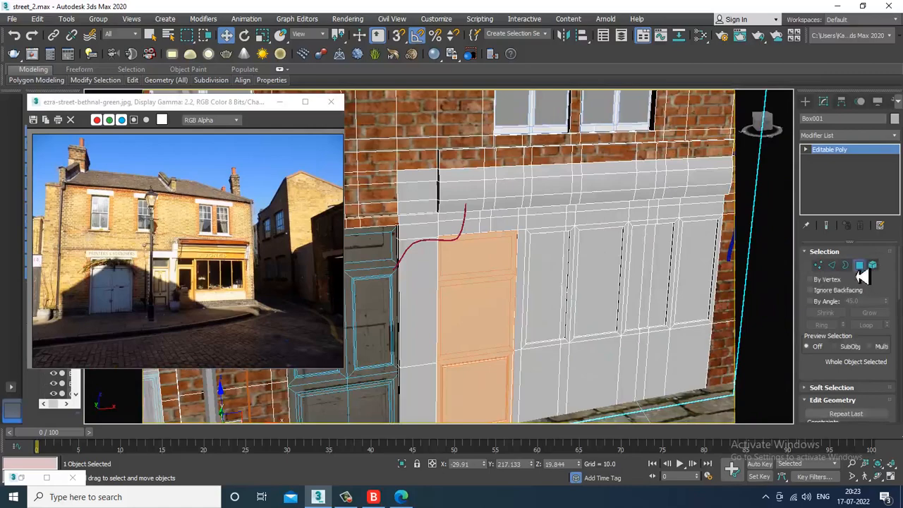
{"action": "scroll", "coordinate": [522, 180], "scroll_direction": "up", "scroll_amount": 1}
{"action": "scroll", "coordinate": [521, 180], "scroll_direction": "down", "scroll_amount": 4}
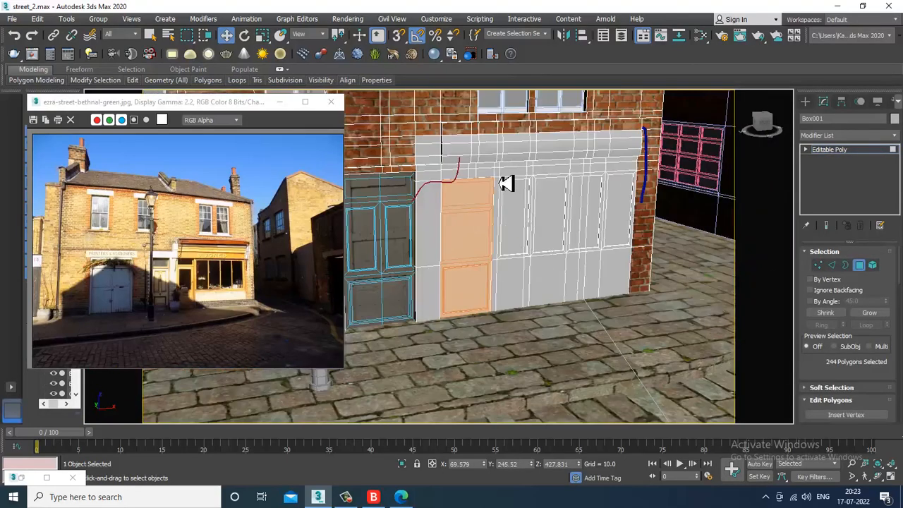
{"action": "left_click", "coordinate": [839, 158]}
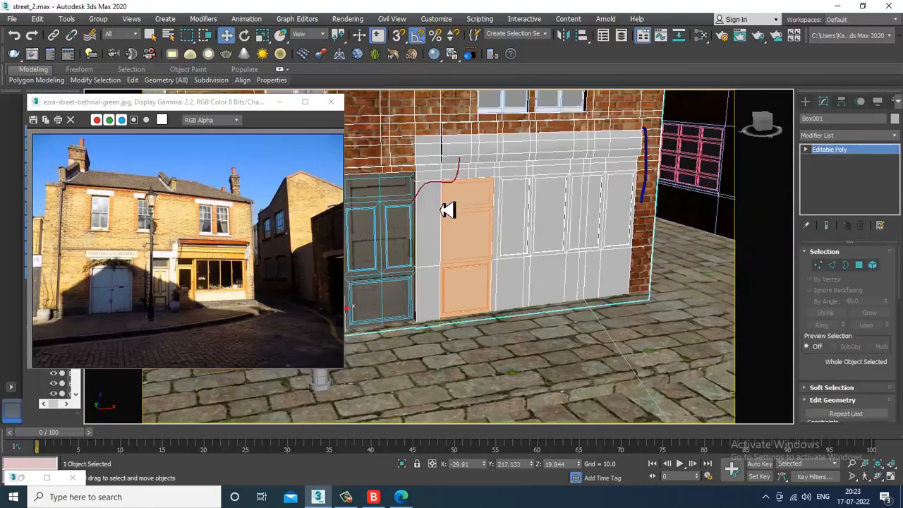
Step: Select the orange shopfront door and add a new VRayMtl for it in the Slate Material Editor
{"action": "left_click", "coordinate": [466, 209]}
{"action": "scroll", "coordinate": [469, 208], "scroll_direction": "up", "scroll_amount": 5}
{"action": "key", "text": "m"}
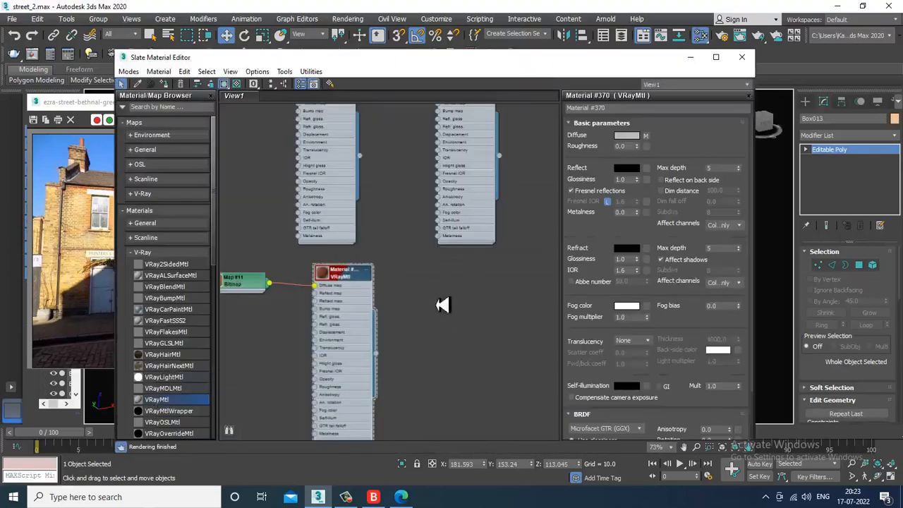
{"action": "left_click_drag", "start_coordinate": [463, 285], "coordinate": [459, 285]}
{"action": "double_click", "coordinate": [459, 284]}
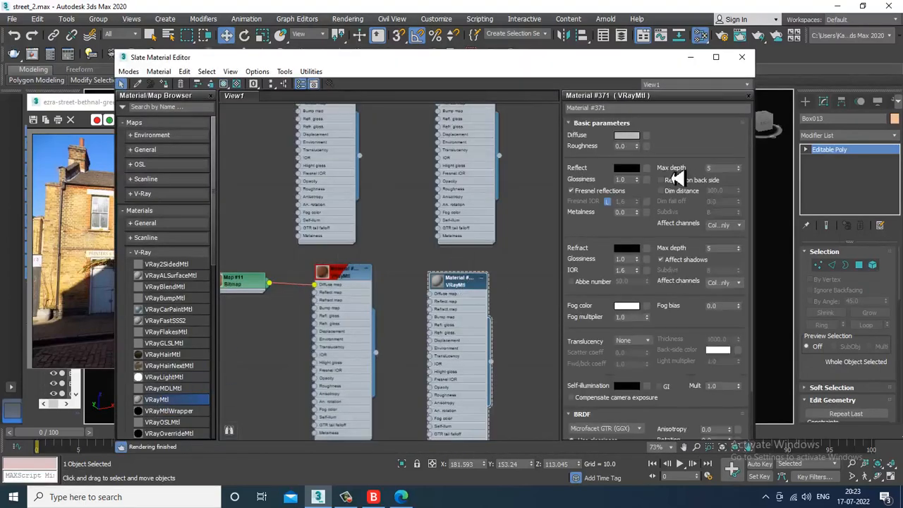
Step: Load the door 2 PSD with collapsed layers as the diffuse bitmap and assign the material to the shopfront door
{"action": "left_click", "coordinate": [646, 134]}
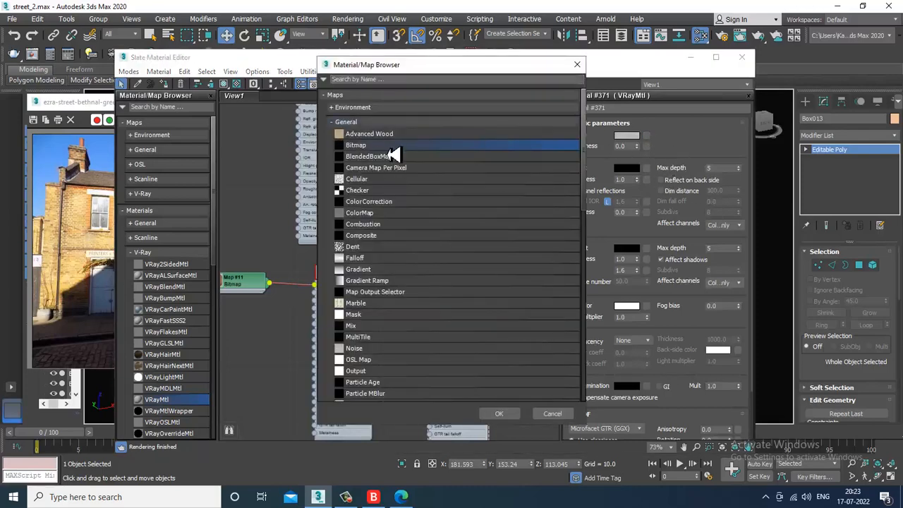
{"action": "double_click", "coordinate": [397, 151]}
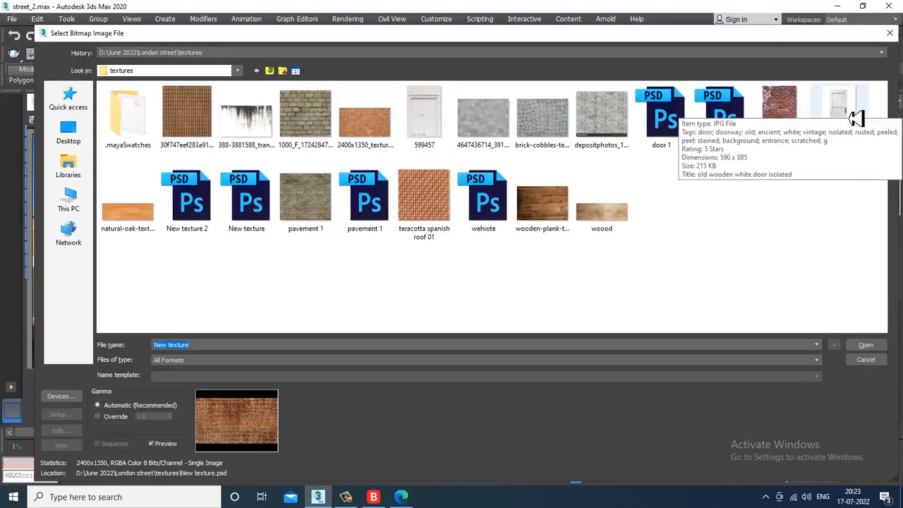
{"action": "left_click", "coordinate": [483, 200]}
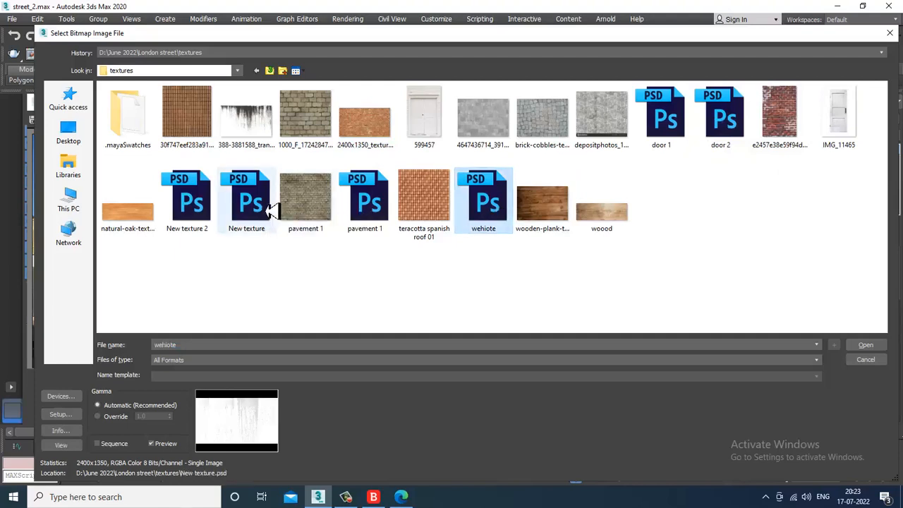
{"action": "left_click", "coordinate": [205, 205]}
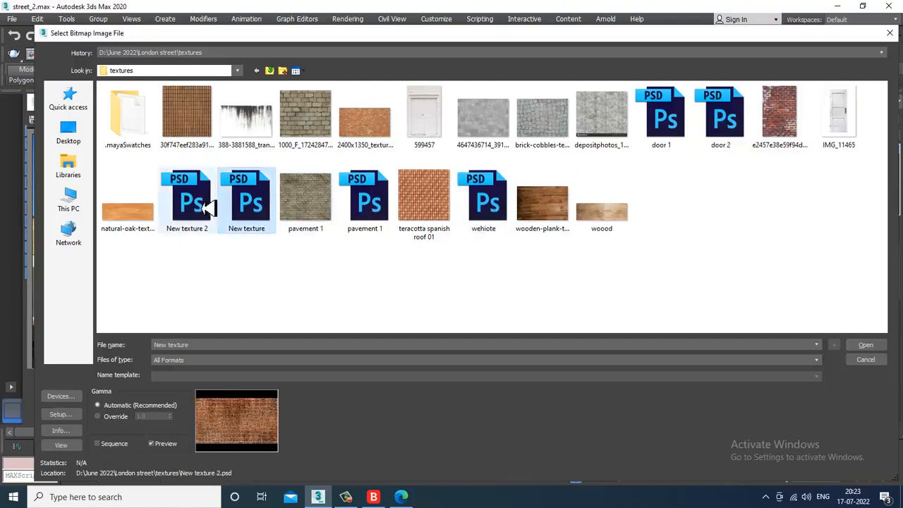
{"action": "left_click", "coordinate": [363, 202]}
{"action": "left_click", "coordinate": [833, 127]}
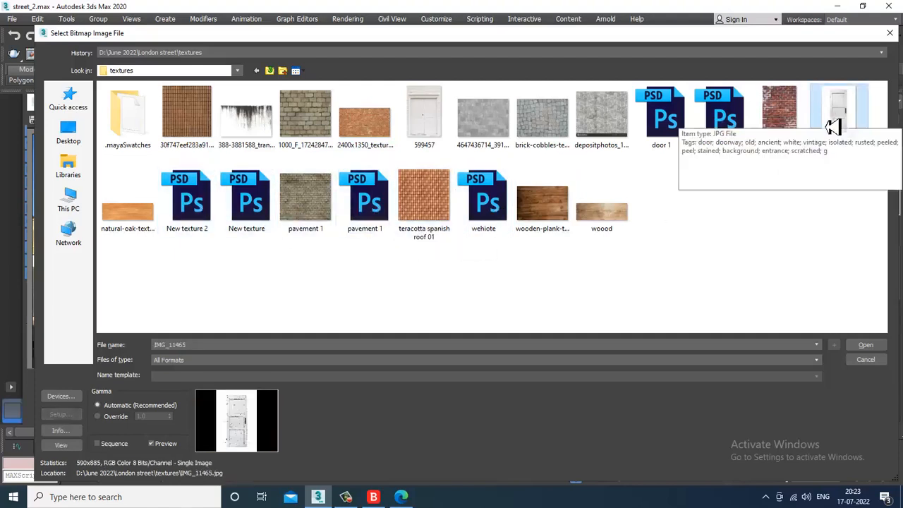
{"action": "left_click", "coordinate": [728, 120]}
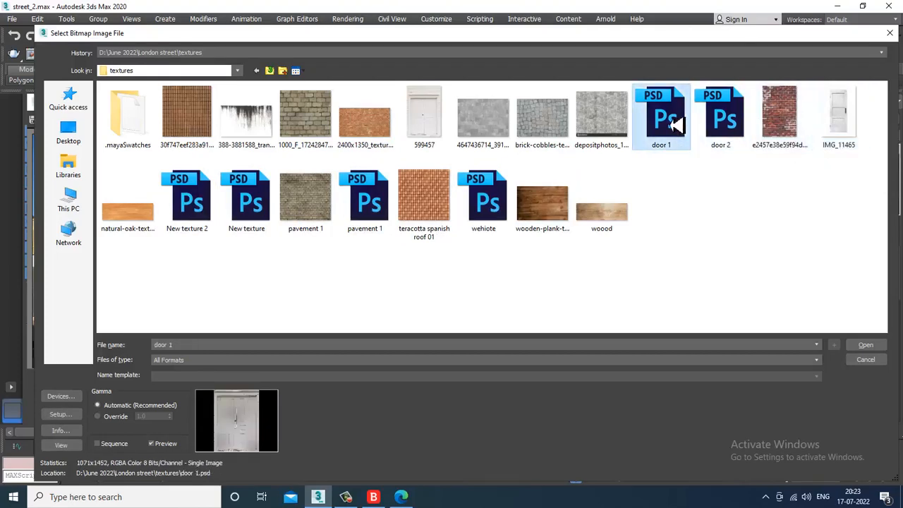
{"action": "double_click", "coordinate": [718, 123]}
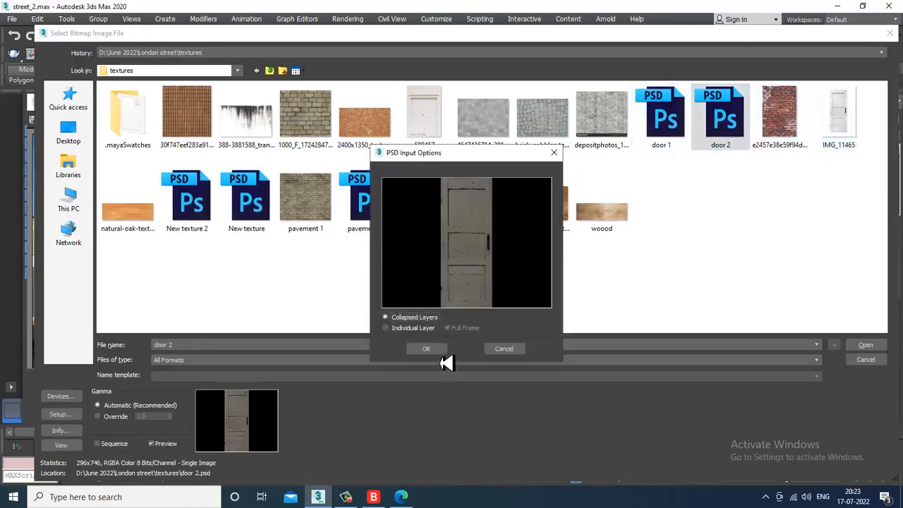
{"action": "left_click", "coordinate": [432, 350]}
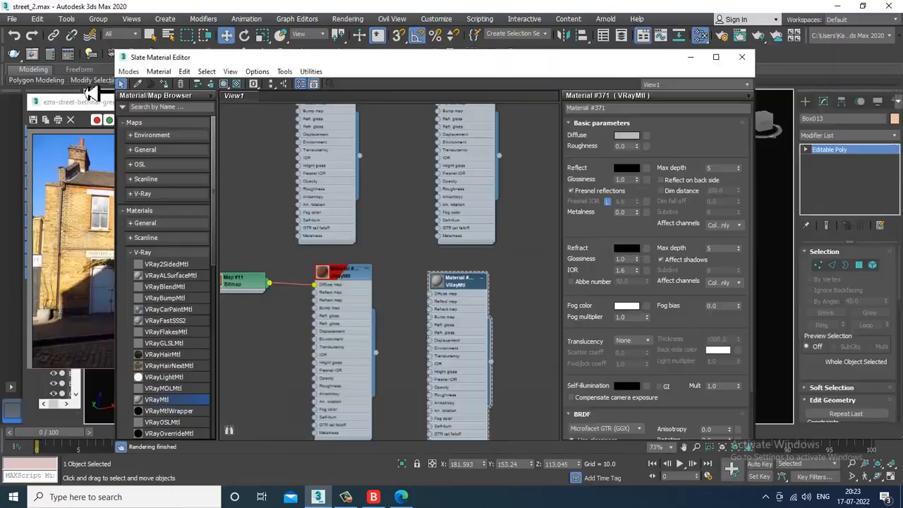
{"action": "left_click", "coordinate": [233, 84]}
{"action": "left_click", "coordinate": [690, 56]}
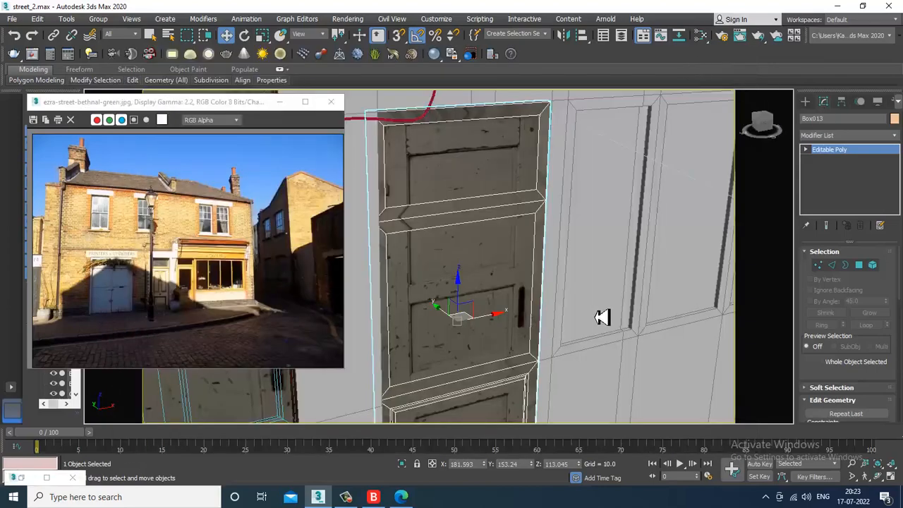
{"action": "scroll", "coordinate": [617, 291], "scroll_direction": "down", "scroll_amount": 8}
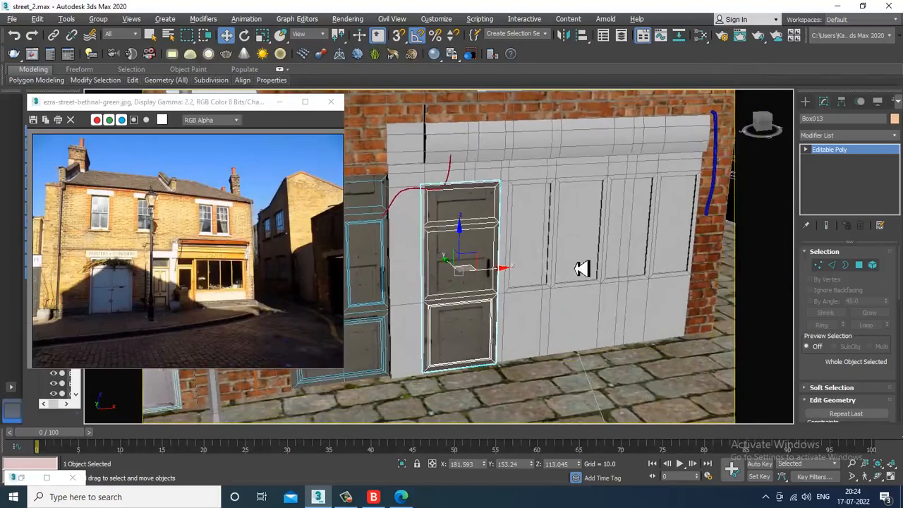
{"action": "left_click", "coordinate": [859, 264]}
{"action": "scroll", "coordinate": [613, 167], "scroll_direction": "down", "scroll_amount": 5}
{"action": "middle_click_drag", "start_coordinate": [621, 168], "coordinate": [588, 145]}
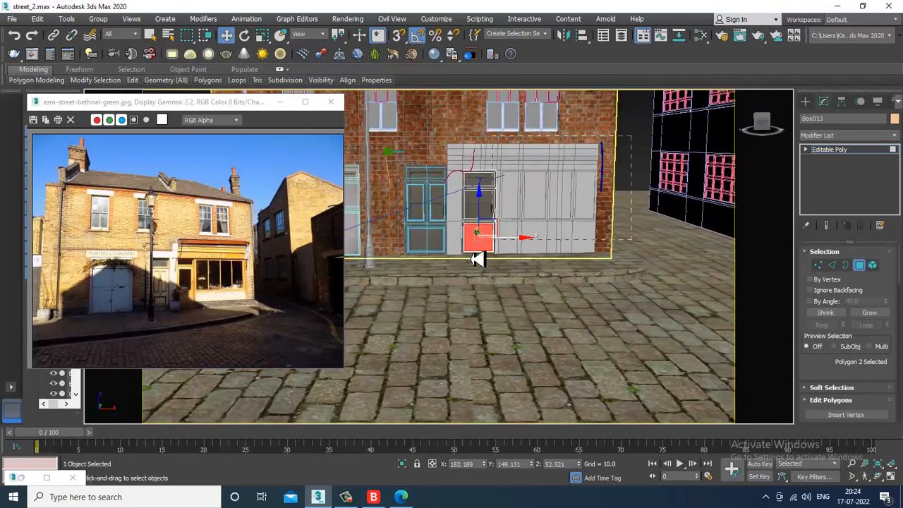
{"action": "left_click_drag", "start_coordinate": [471, 259], "coordinate": [447, 266]}
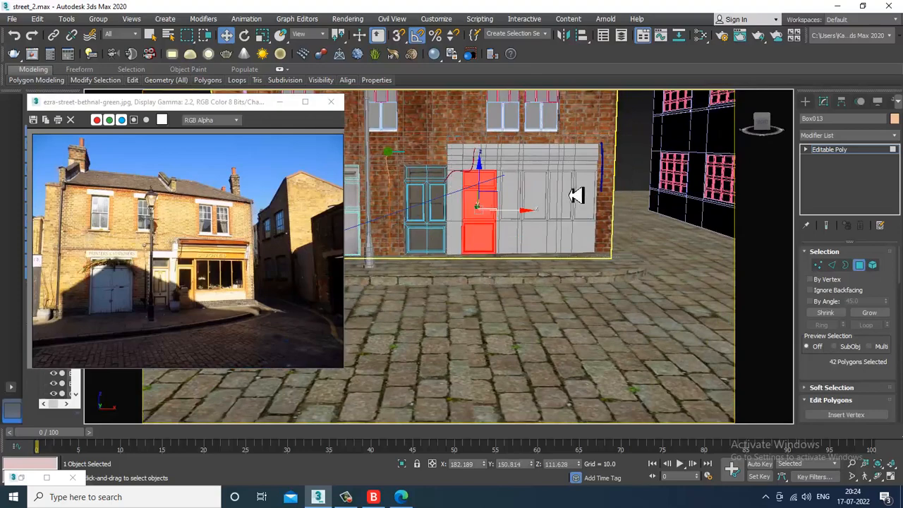
{"action": "left_click", "coordinate": [828, 150]}
Step: Select the brick house and, at polygon level, select the polygons across its grey shopfront
{"action": "left_click", "coordinate": [528, 153]}
{"action": "middle_click_drag", "start_coordinate": [528, 153], "coordinate": [541, 170], "text": "alt"}
{"action": "scroll", "coordinate": [540, 170], "scroll_direction": "up", "scroll_amount": 5}
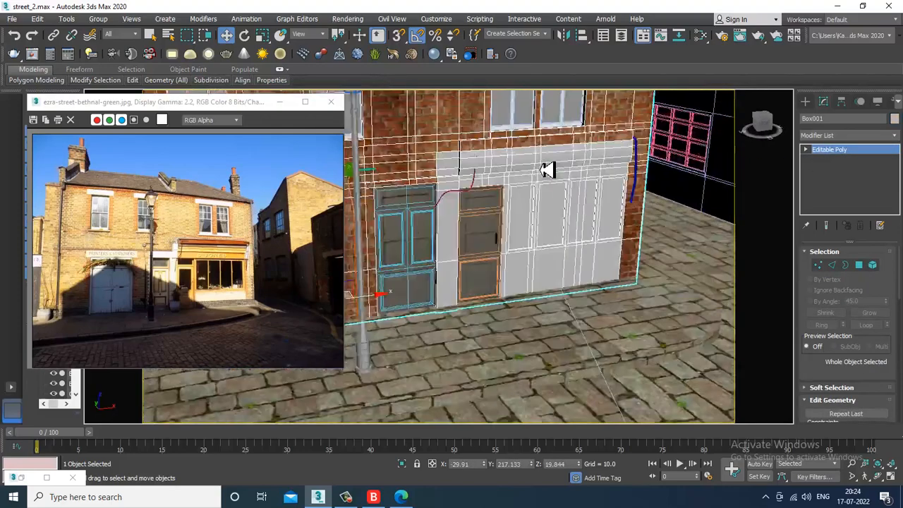
{"action": "left_click", "coordinate": [859, 268]}
{"action": "scroll", "coordinate": [612, 212], "scroll_direction": "down", "scroll_amount": 5}
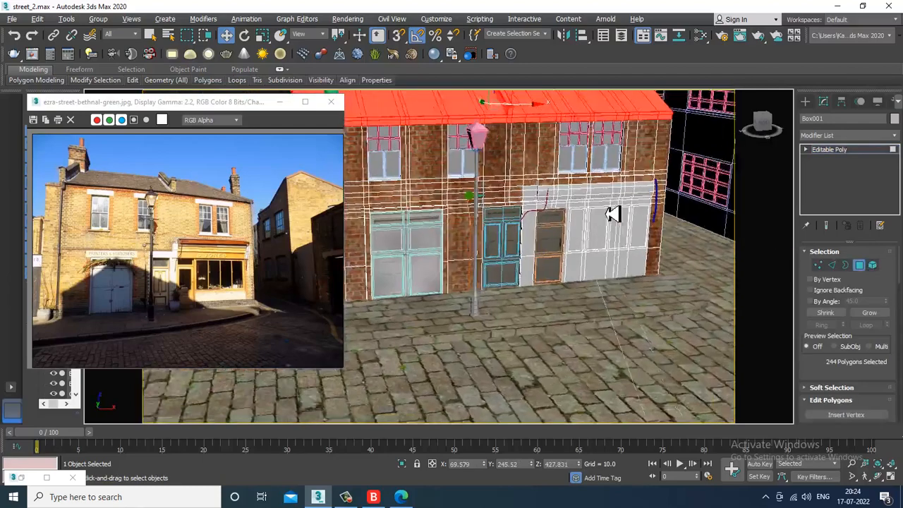
{"action": "middle_click_drag", "start_coordinate": [611, 211], "coordinate": [571, 177], "text": "alt"}
{"action": "left_click_drag", "start_coordinate": [427, 255], "coordinate": [390, 270]}
Step: Remove the stray polygons around the shopfront and at the rear of the house from the selection, and open the Slate Material Editor
{"action": "left_click_drag", "start_coordinate": [554, 280], "coordinate": [542, 306], "text": "alt"}
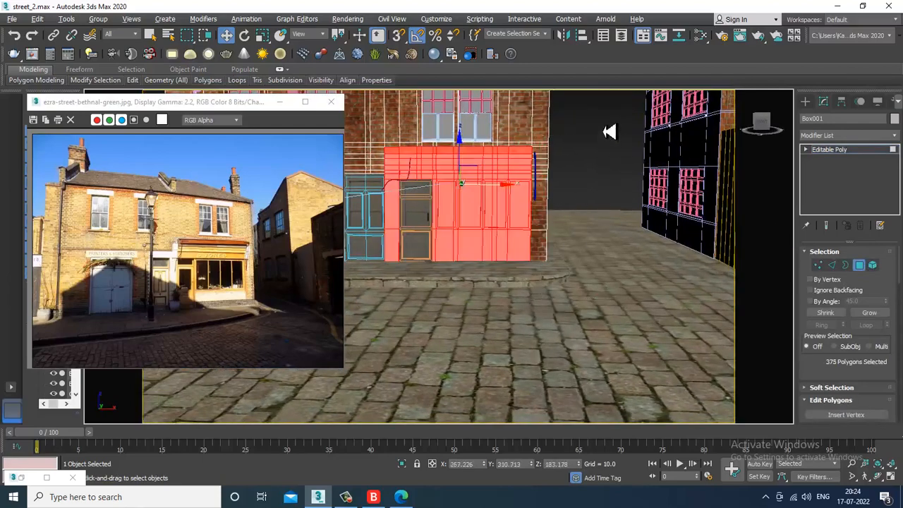
{"action": "left_click_drag", "start_coordinate": [354, 161], "coordinate": [352, 160], "text": "alt"}
{"action": "middle_click_drag", "start_coordinate": [467, 177], "coordinate": [602, 213], "text": "alt"}
{"action": "scroll", "coordinate": [448, 209], "scroll_direction": "down", "scroll_amount": 10}
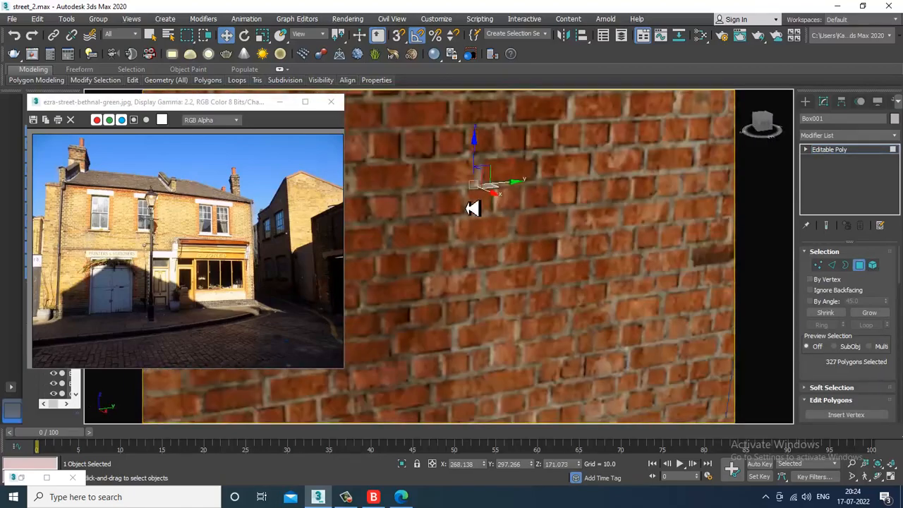
{"action": "middle_click_drag", "start_coordinate": [547, 233], "coordinate": [638, 123], "text": "alt"}
{"action": "left_click_drag", "start_coordinate": [508, 300], "coordinate": [482, 304], "text": "alt"}
{"action": "middle_click_drag", "start_coordinate": [487, 247], "coordinate": [540, 201], "text": "alt"}
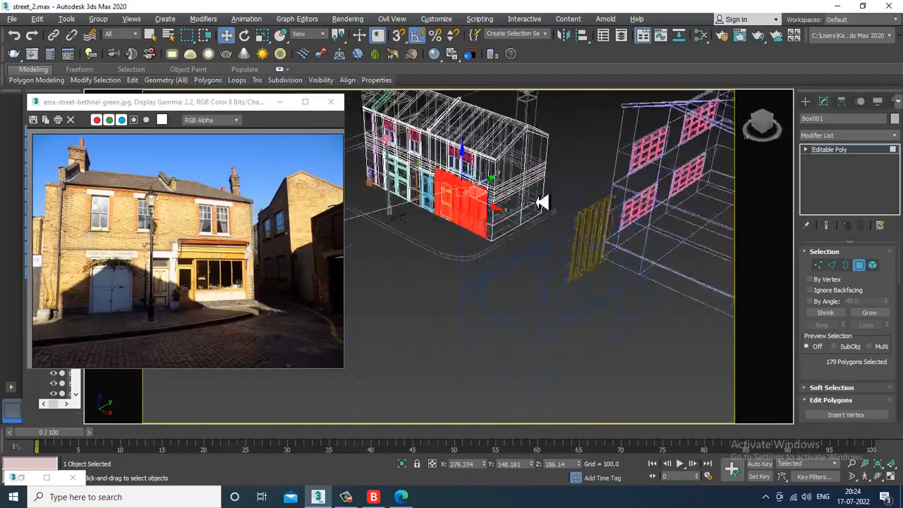
{"action": "scroll", "coordinate": [539, 204], "scroll_direction": "up", "scroll_amount": 5}
{"action": "mouse_move", "coordinate": [478, 209]}
{"action": "middle_mouse_down", "text": "alt"}
{"action": "mouse_move", "coordinate": [668, 207]}
{"action": "mouse_move", "coordinate": [487, 187]}
{"action": "mouse_move", "coordinate": [586, 227]}
{"action": "mouse_move", "coordinate": [564, 244]}
{"action": "middle_mouse_up", "text": "alt"}
{"action": "scroll", "coordinate": [586, 228], "scroll_direction": "up", "scroll_amount": 3}
{"action": "key", "text": "m"}
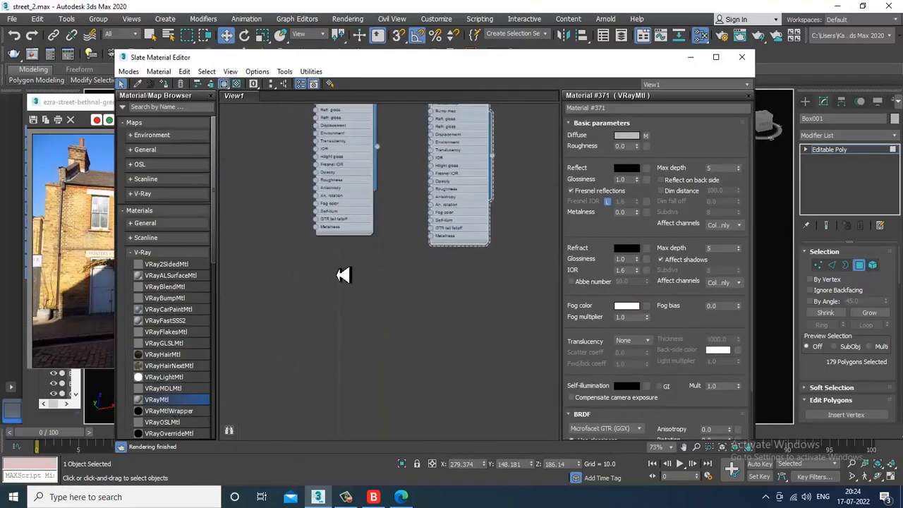
Step: Add a new VRayMtl with the woood bitmap as its diffuse map and assign it to the selected shopfront polygons
{"action": "left_click_drag", "start_coordinate": [344, 275], "coordinate": [342, 276]}
{"action": "left_click", "coordinate": [646, 136]}
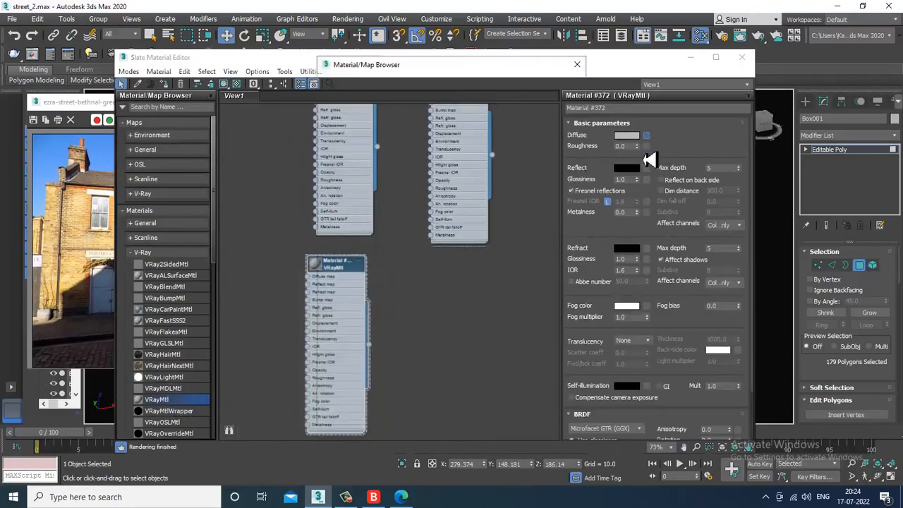
{"action": "double_click", "coordinate": [381, 149]}
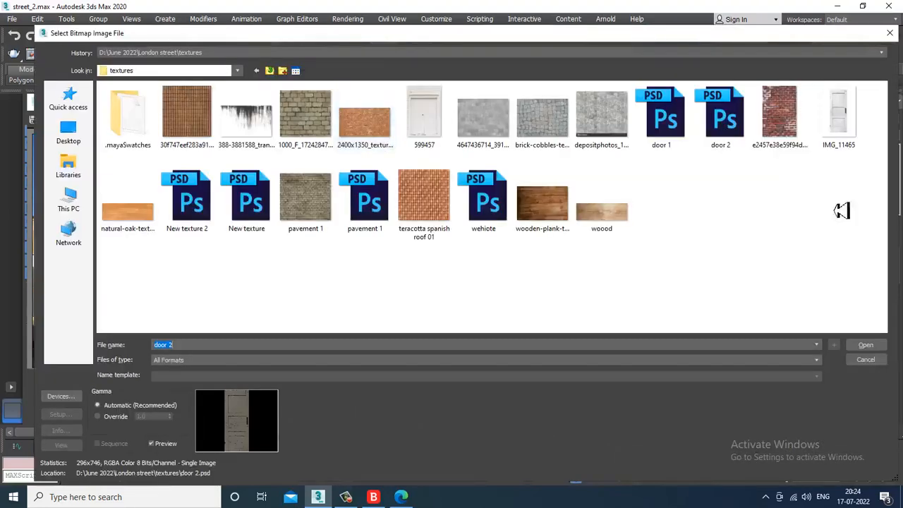
{"action": "double_click", "coordinate": [603, 211]}
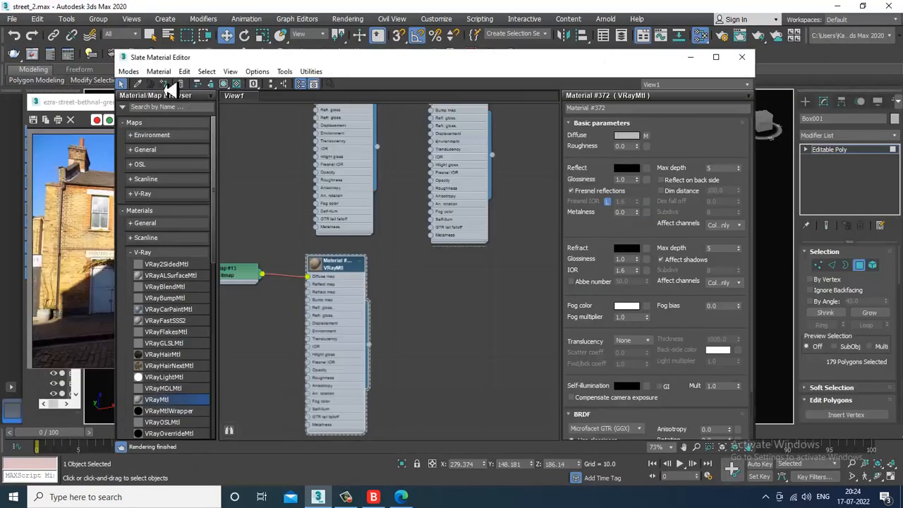
{"action": "left_click_drag", "start_coordinate": [361, 61], "coordinate": [560, 272]}
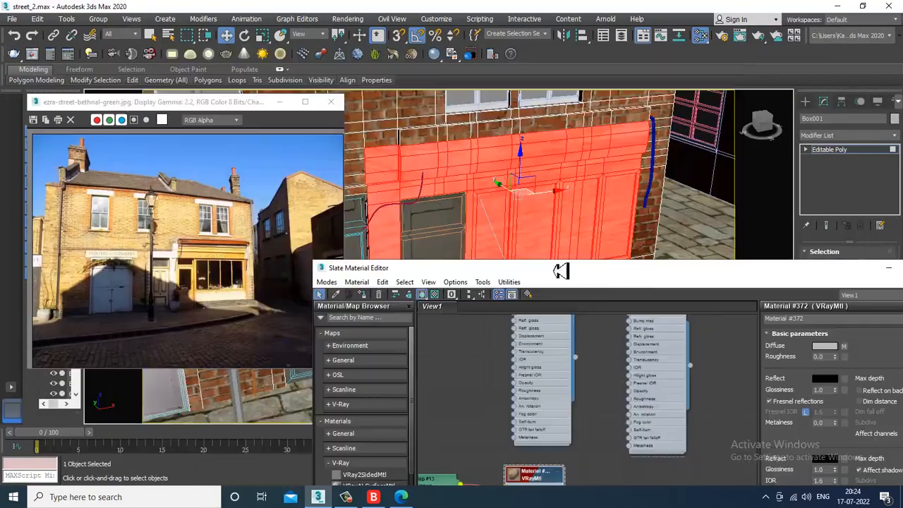
Step: Set the shopfront wood bitmap's U and V tiling to 3.0 and minimise the Slate Material Editor
{"action": "left_click", "coordinate": [843, 347]}
{"action": "left_click", "coordinate": [842, 389]}
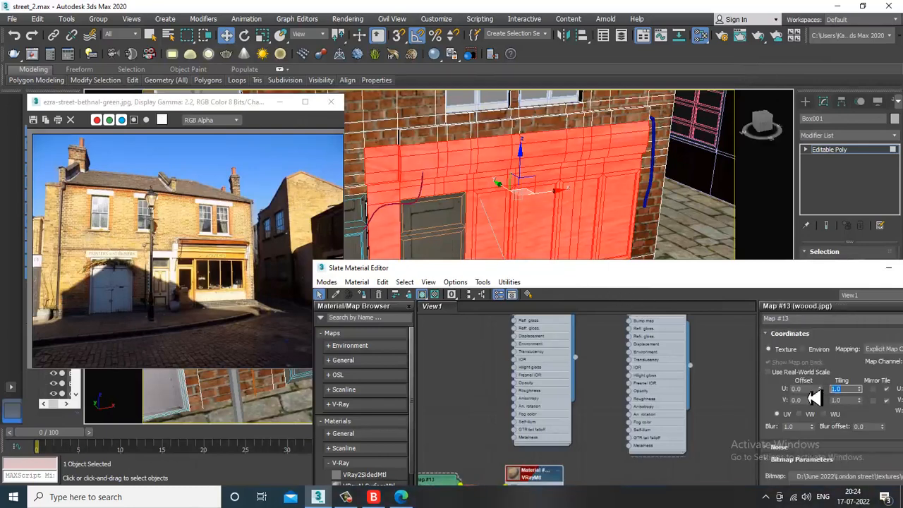
{"action": "type", "text": "3"}
{"action": "key", "text": "Tab"}
{"action": "type", "text": "3"}
{"action": "key", "text": "Return"}
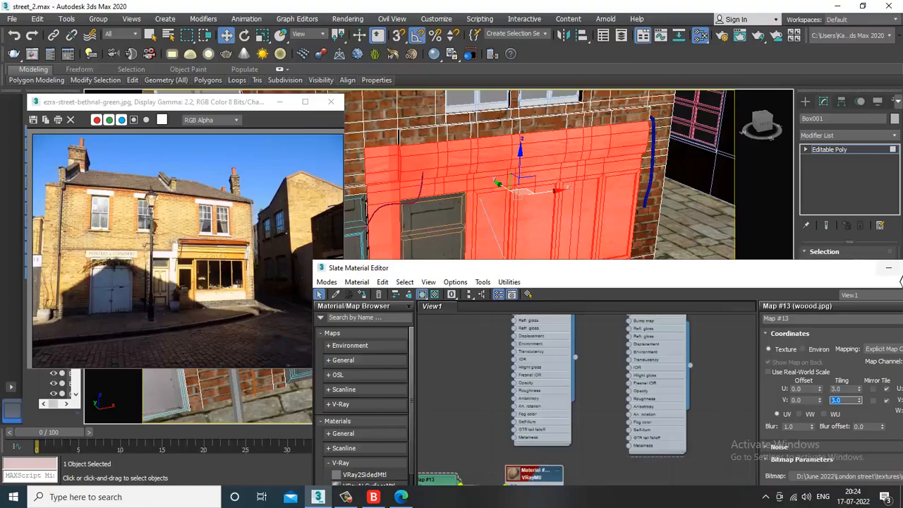
{"action": "left_click_drag", "start_coordinate": [850, 272], "coordinate": [743, 271]}
{"action": "left_click", "coordinate": [835, 270]}
{"action": "scroll", "coordinate": [622, 261], "scroll_direction": "down", "scroll_amount": 5}
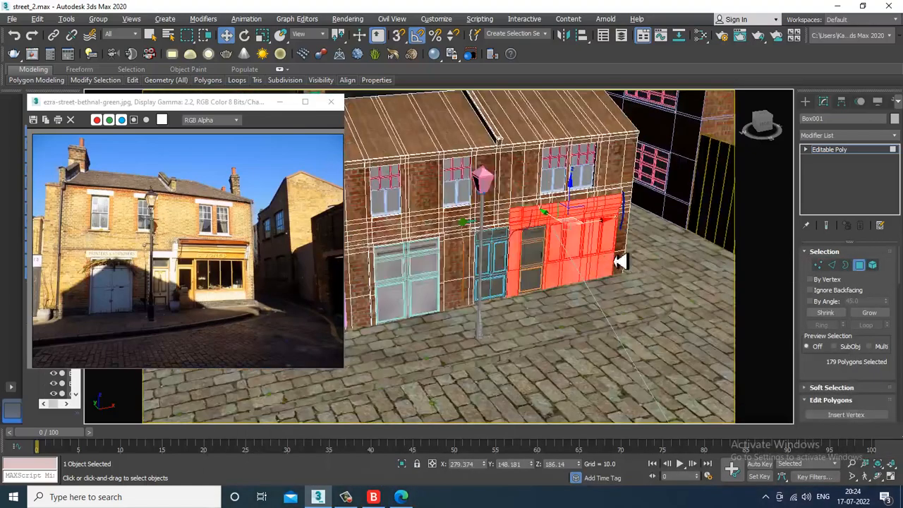
Step: Replace the polygon selection with all the window pane polygons of the wooden shopfront
{"action": "middle_click_drag", "start_coordinate": [621, 261], "coordinate": [544, 284], "text": "alt"}
{"action": "left_click", "coordinate": [572, 165]}
{"action": "scroll", "coordinate": [517, 284], "scroll_direction": "up", "scroll_amount": 6}
{"action": "scroll", "coordinate": [543, 284], "scroll_direction": "up", "scroll_amount": 4}
{"action": "left_click", "coordinate": [543, 282]}
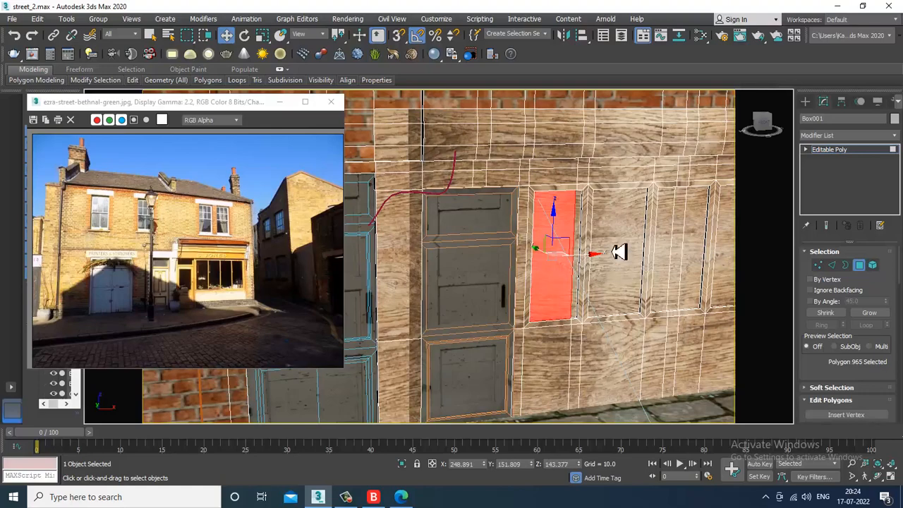
{"action": "left_click", "coordinate": [619, 251], "text": "ctrl"}
{"action": "left_click", "coordinate": [690, 253], "text": "ctrl"}
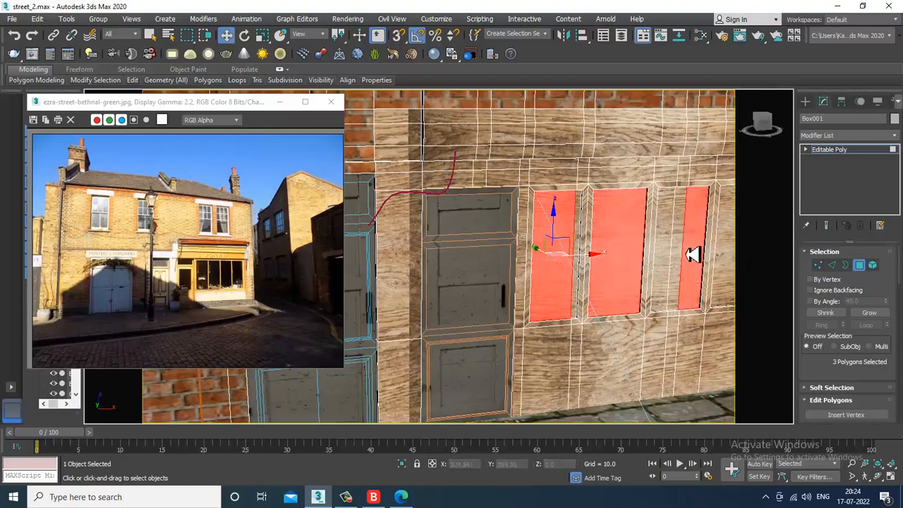
{"action": "left_click", "coordinate": [676, 252], "text": "ctrl"}
{"action": "left_click", "coordinate": [667, 251], "text": "ctrl"}
{"action": "middle_click_drag", "start_coordinate": [683, 251], "coordinate": [543, 260]}
{"action": "left_click", "coordinate": [551, 260], "text": "ctrl"}
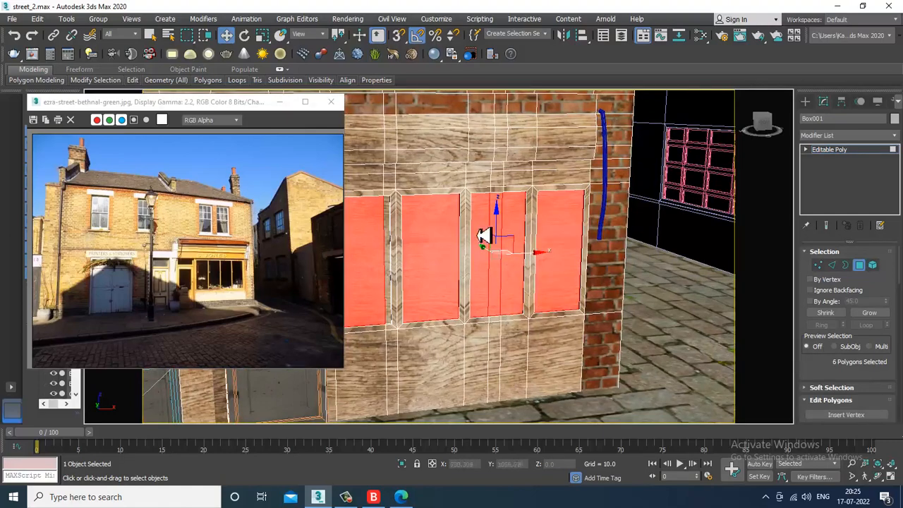
{"action": "middle_click_drag", "start_coordinate": [484, 236], "coordinate": [568, 268]}
{"action": "middle_click_drag", "start_coordinate": [657, 251], "coordinate": [642, 254]}
Step: Find the existing grey reflective Material #14 in the Slate Material Editor and assign it to the selected shopfront panes
{"action": "key", "text": "m"}
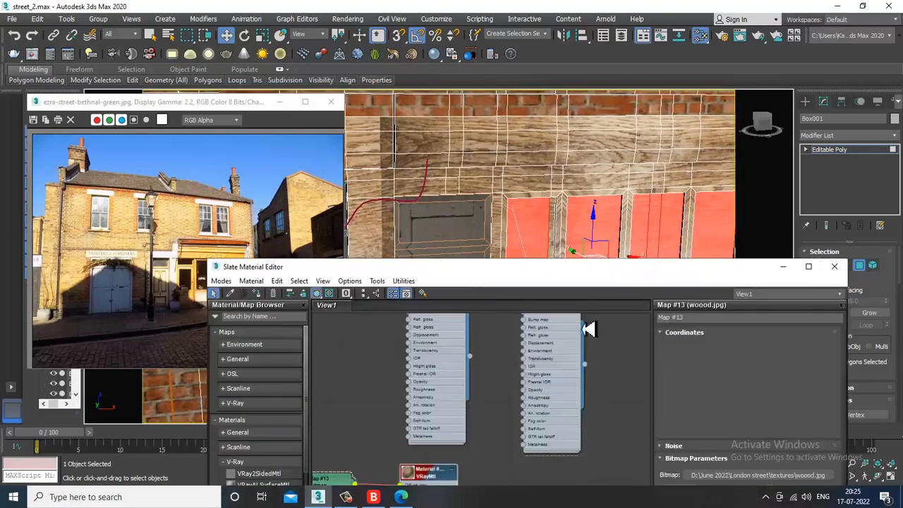
{"action": "left_click_drag", "start_coordinate": [450, 269], "coordinate": [489, 124]}
{"action": "middle_click_drag", "start_coordinate": [531, 235], "coordinate": [592, 437]}
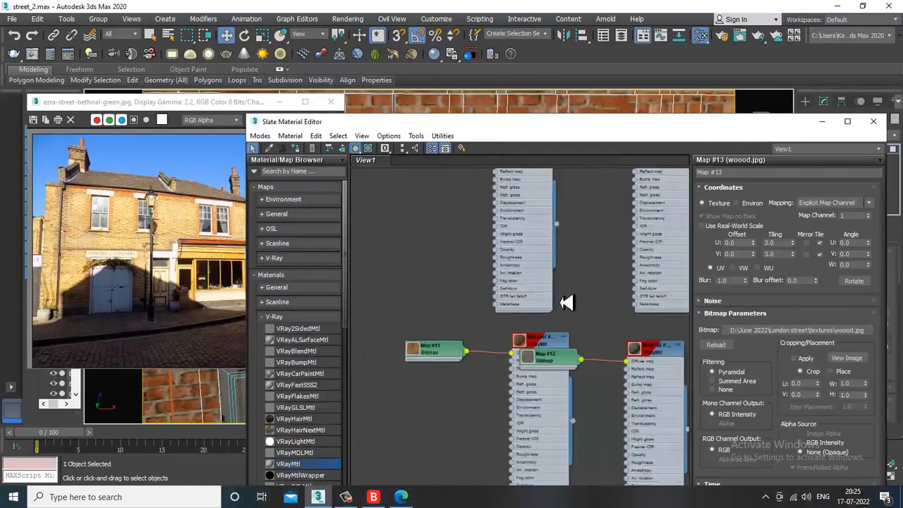
{"action": "middle_click_drag", "start_coordinate": [567, 304], "coordinate": [524, 316]}
{"action": "scroll", "coordinate": [557, 310], "scroll_direction": "up", "scroll_amount": 1}
{"action": "double_click", "coordinate": [569, 282]}
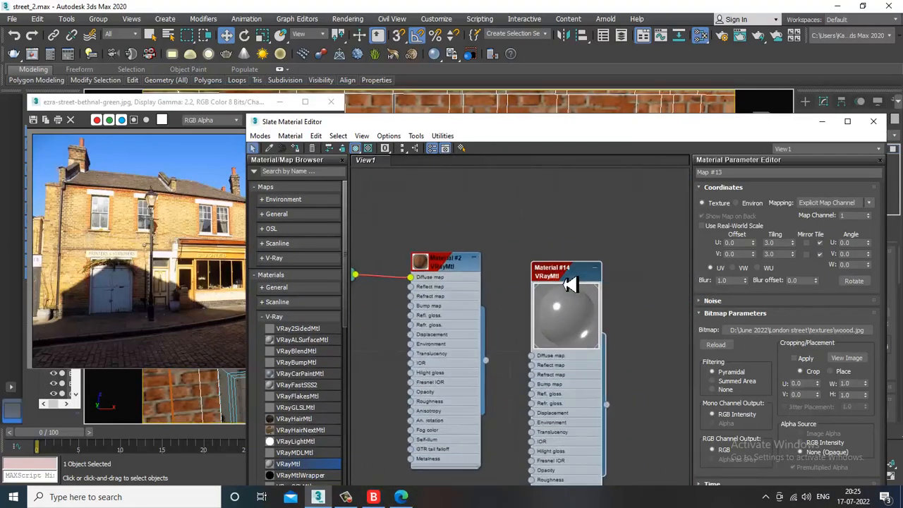
{"action": "left_click", "coordinate": [821, 121]}
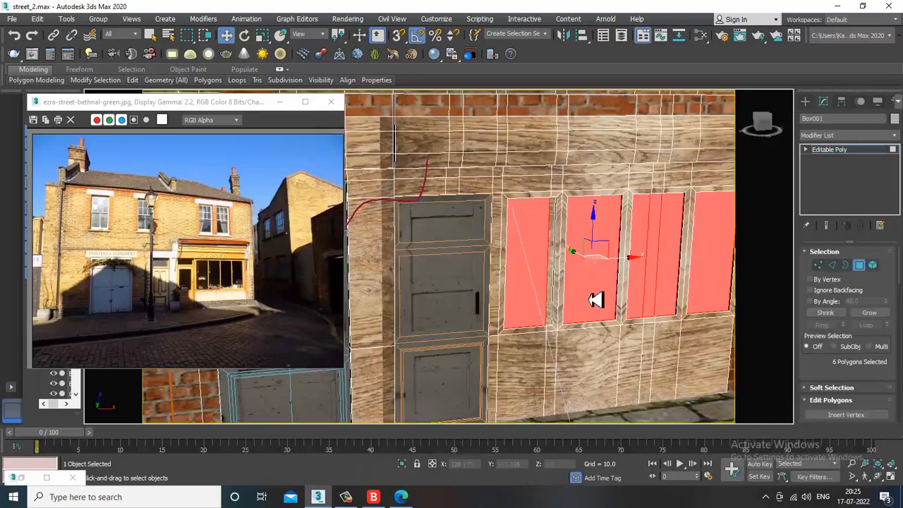
Step: Leave polygon editing of the brick house and select the pole of the street lamp
{"action": "scroll", "coordinate": [594, 296], "scroll_direction": "down", "scroll_amount": 6}
{"action": "scroll", "coordinate": [577, 231], "scroll_direction": "up", "scroll_amount": 6}
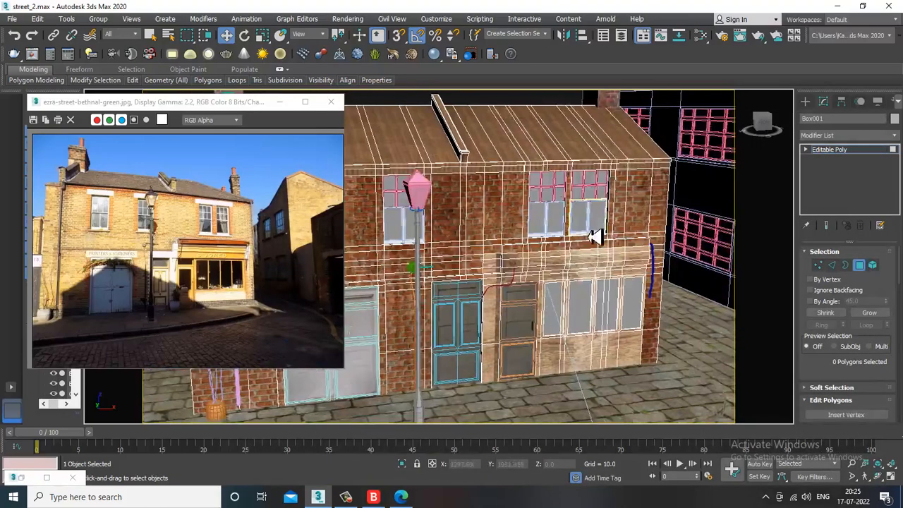
{"action": "middle_click_drag", "start_coordinate": [681, 324], "coordinate": [873, 162]}
{"action": "scroll", "coordinate": [607, 295], "scroll_direction": "down", "scroll_amount": 3}
{"action": "scroll", "coordinate": [569, 255], "scroll_direction": "up", "scroll_amount": 3}
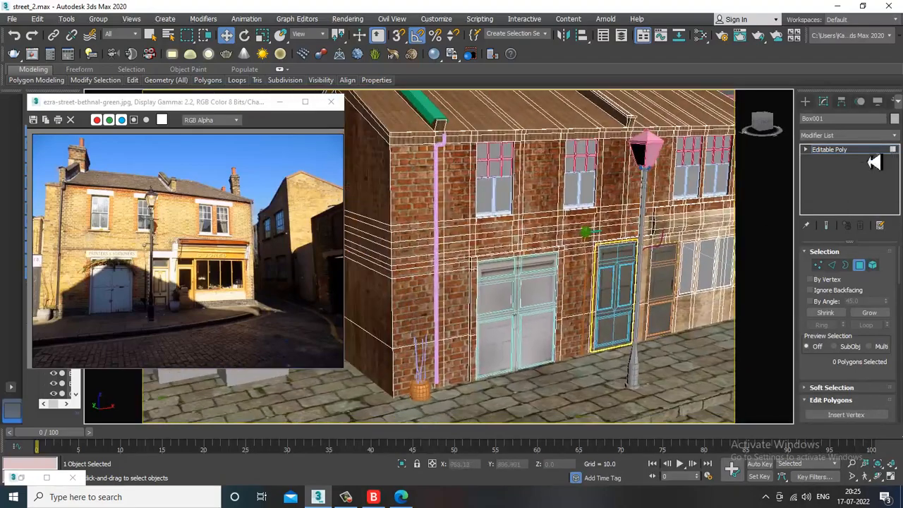
{"action": "middle_click_drag", "start_coordinate": [689, 258], "coordinate": [594, 291], "text": "alt"}
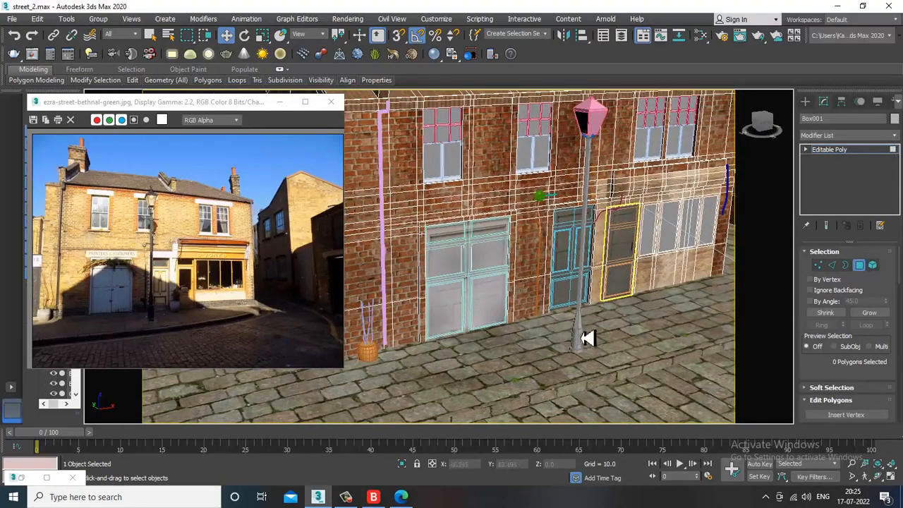
{"action": "left_click", "coordinate": [842, 151]}
{"action": "middle_click_drag", "start_coordinate": [587, 332], "coordinate": [577, 282]}
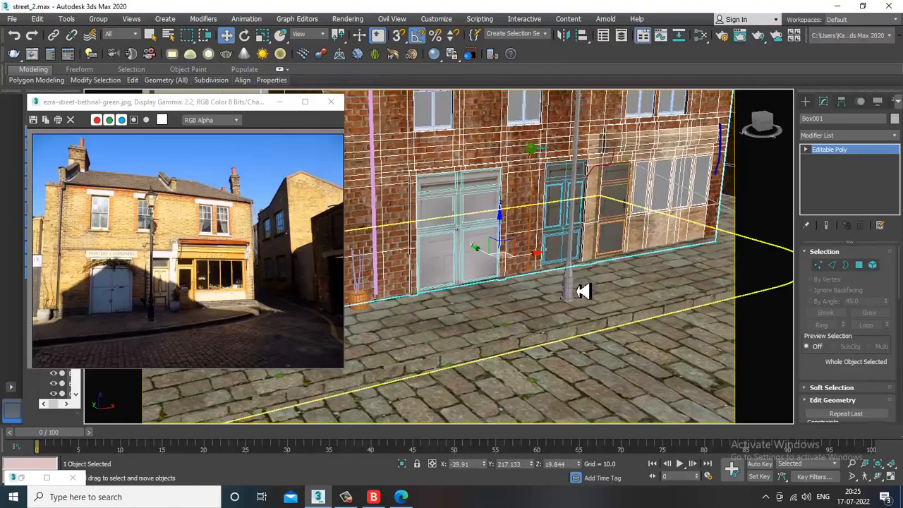
{"action": "left_click", "coordinate": [570, 278]}
{"action": "middle_click_drag", "start_coordinate": [594, 201], "coordinate": [574, 276]}
{"action": "scroll", "coordinate": [569, 262], "scroll_direction": "up", "scroll_amount": 7}
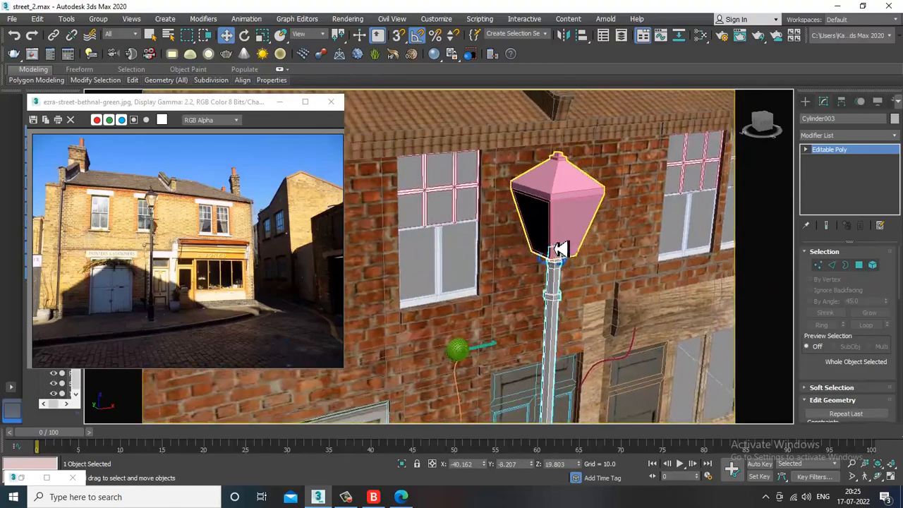
Step: Add a new VRayMtl for the lamp pole in an empty area of the Slate Material Editor
{"action": "key", "text": "m"}
{"action": "middle_click_drag", "start_coordinate": [503, 386], "coordinate": [482, 174]}
{"action": "middle_click_drag", "start_coordinate": [488, 451], "coordinate": [479, 180]}
{"action": "middle_click_drag", "start_coordinate": [530, 353], "coordinate": [516, 173]}
{"action": "scroll", "coordinate": [520, 369], "scroll_direction": "down", "scroll_amount": 2}
{"action": "middle_click_drag", "start_coordinate": [520, 369], "coordinate": [497, 141]}
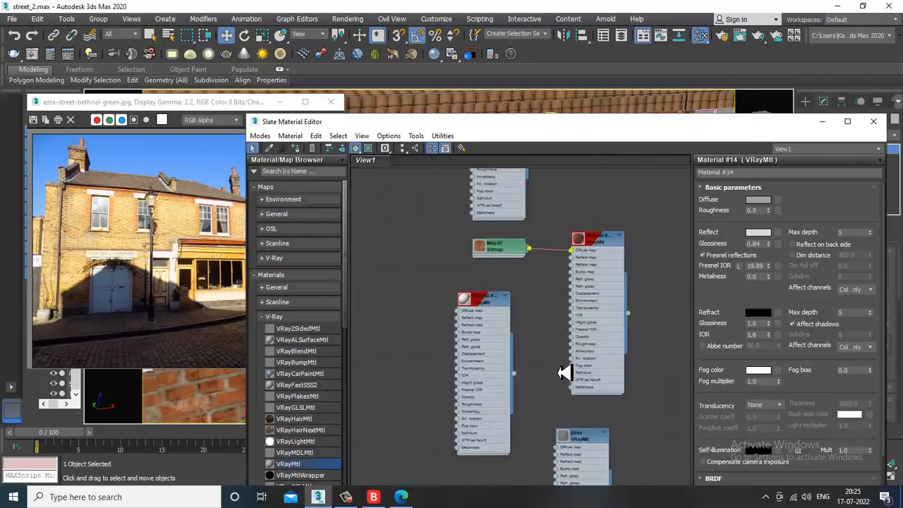
{"action": "middle_click_drag", "start_coordinate": [564, 373], "coordinate": [570, 187]}
{"action": "middle_click_drag", "start_coordinate": [578, 386], "coordinate": [557, 251]}
{"action": "left_click", "coordinate": [374, 498]}
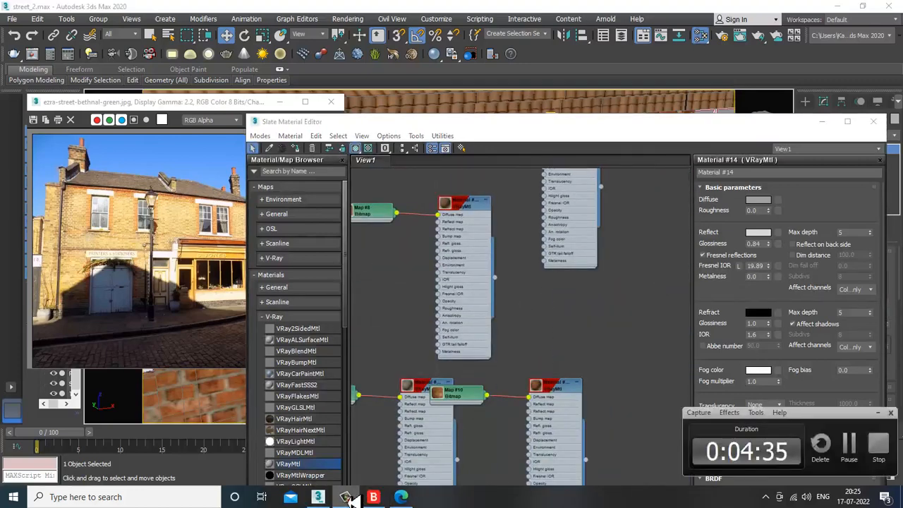
{"action": "left_click", "coordinate": [350, 498]}
{"action": "middle_click_drag", "start_coordinate": [552, 395], "coordinate": [539, 208]}
{"action": "middle_click_drag", "start_coordinate": [514, 461], "coordinate": [515, 229]}
{"action": "scroll", "coordinate": [513, 327], "scroll_direction": "down", "scroll_amount": 2}
{"action": "middle_click_drag", "start_coordinate": [562, 424], "coordinate": [560, 222]}
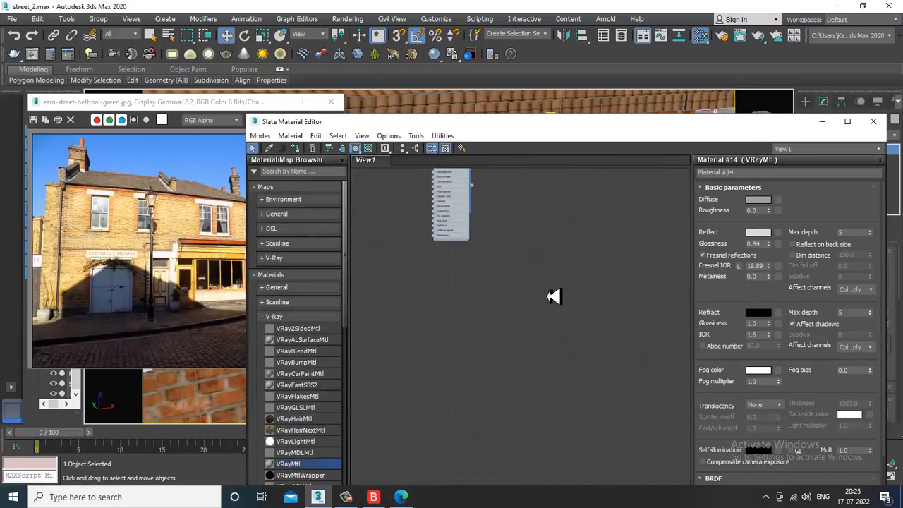
{"action": "middle_click_drag", "start_coordinate": [543, 328], "coordinate": [545, 315]}
{"action": "left_click", "coordinate": [557, 247]}
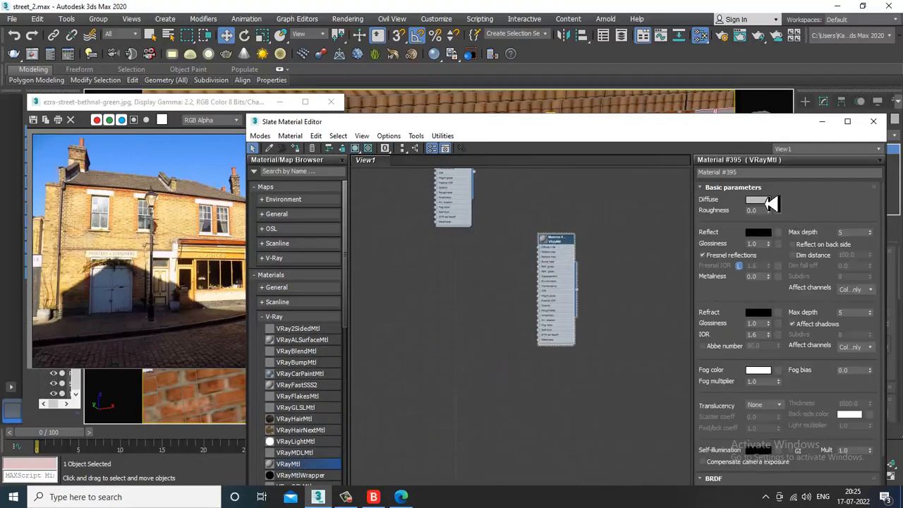
Step: Sample the dark lamp post from the reference photo as the diffuse colour and set it to near-black RGB 10
{"action": "left_click", "coordinate": [759, 202]}
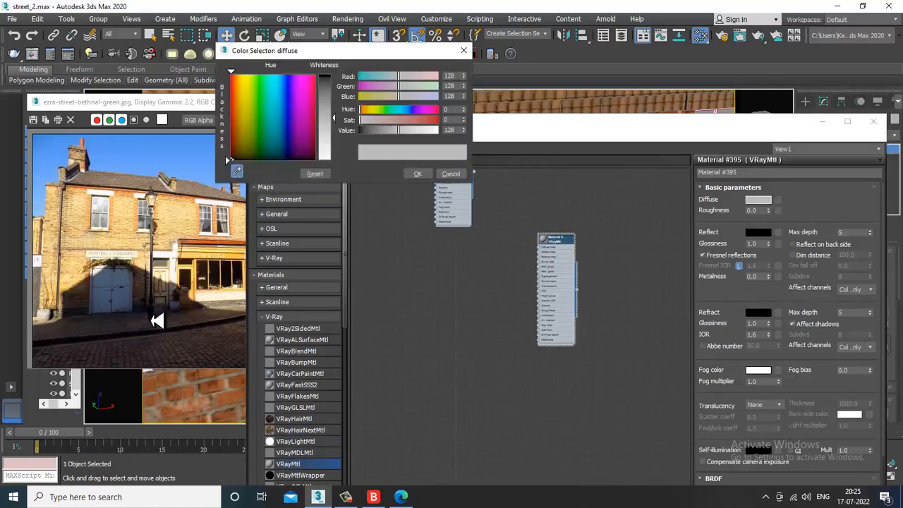
{"action": "left_click", "coordinate": [155, 321]}
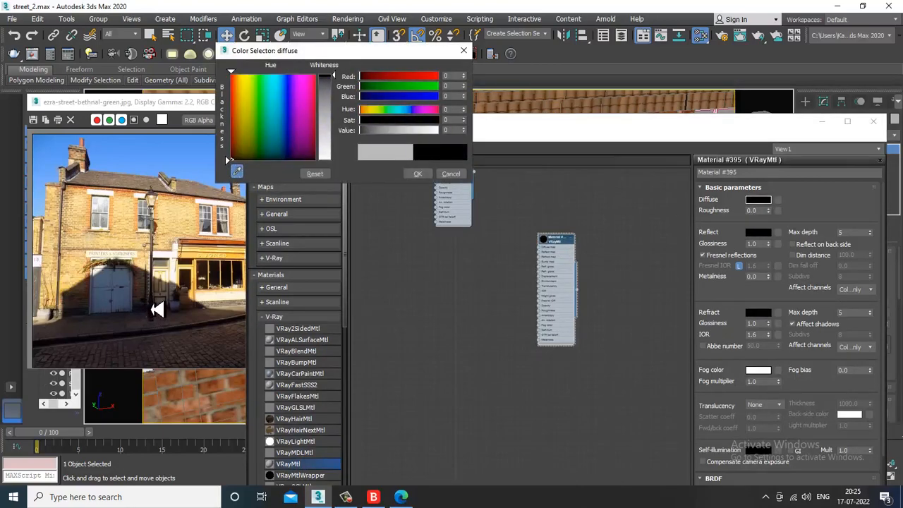
{"action": "left_click", "coordinate": [157, 310]}
{"action": "left_click", "coordinate": [344, 85]}
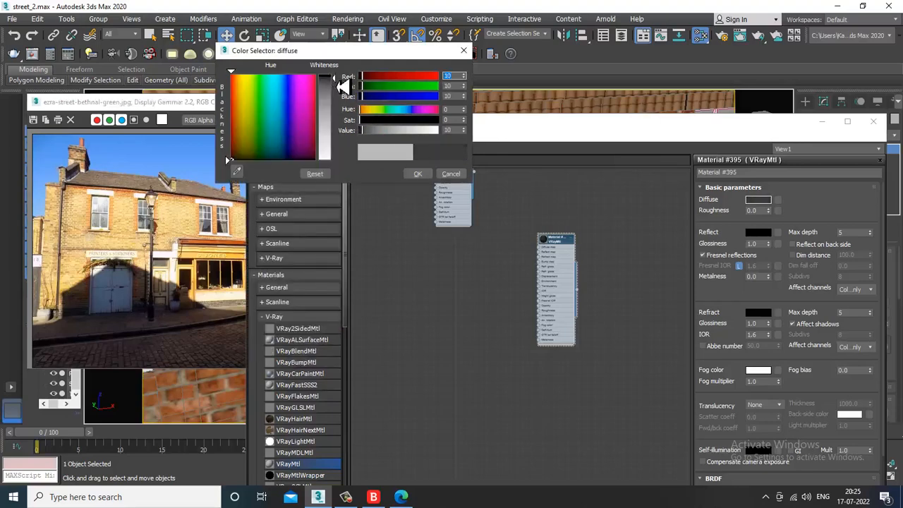
{"action": "left_click", "coordinate": [418, 173]}
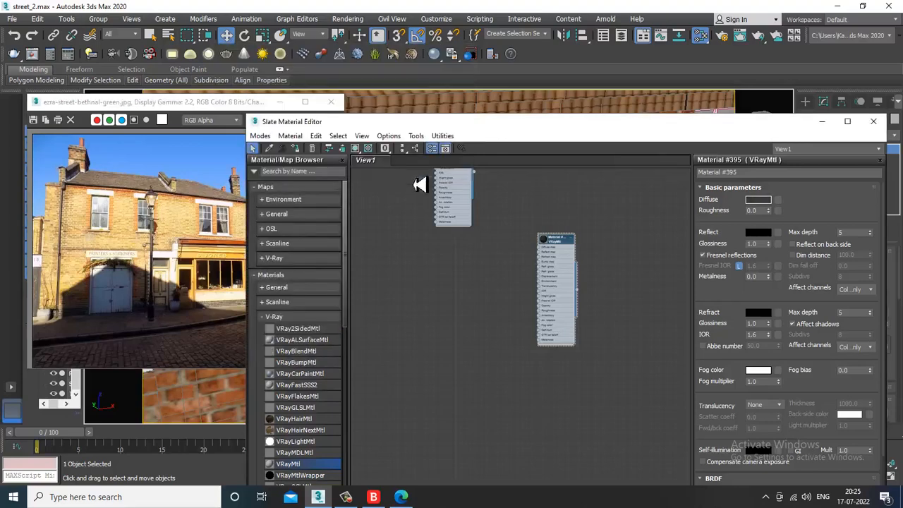
Step: Set the material's reflection colour to a grey of 106 and its metalness to 0.58
{"action": "left_click", "coordinate": [760, 234]}
{"action": "left_click_drag", "start_coordinate": [335, 81], "coordinate": [342, 113]}
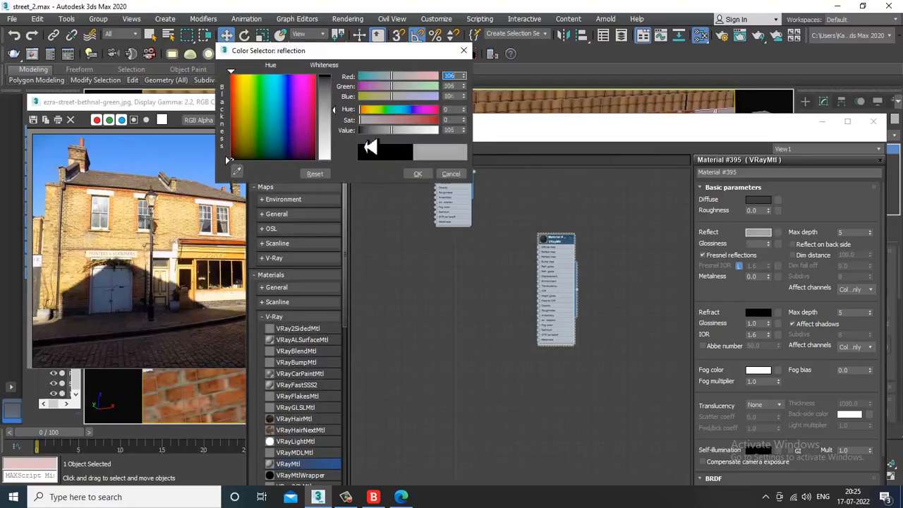
{"action": "left_click", "coordinate": [419, 175]}
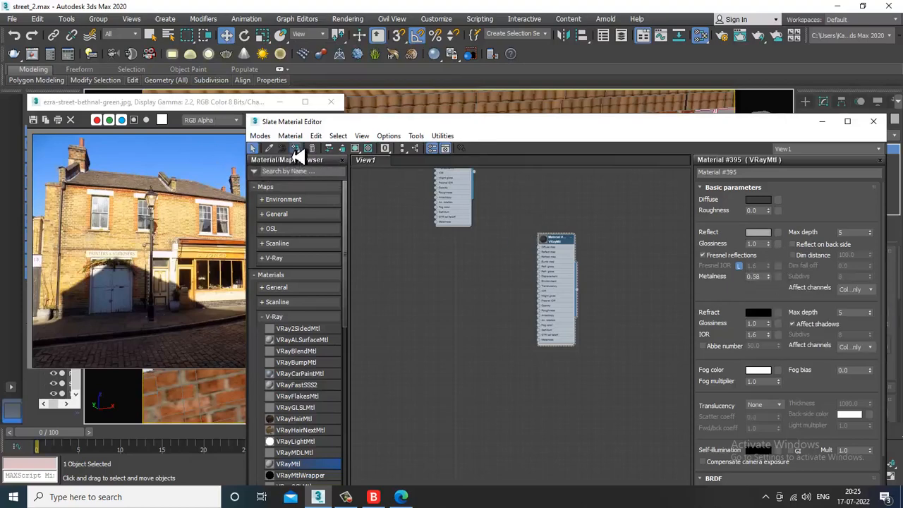
Step: Assign the dark material to the lamp pole, show it shaded in the viewport and name it "pole"
{"action": "left_click", "coordinate": [355, 148]}
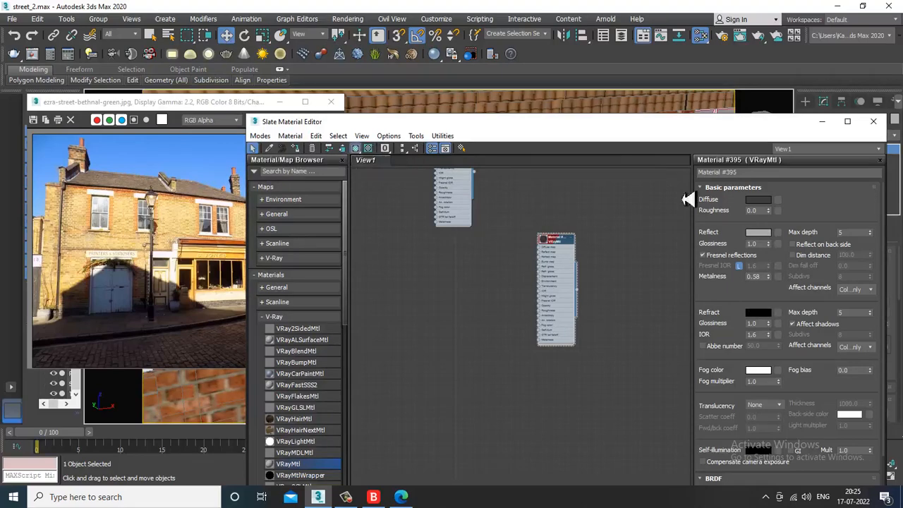
{"action": "left_click", "coordinate": [752, 172]}
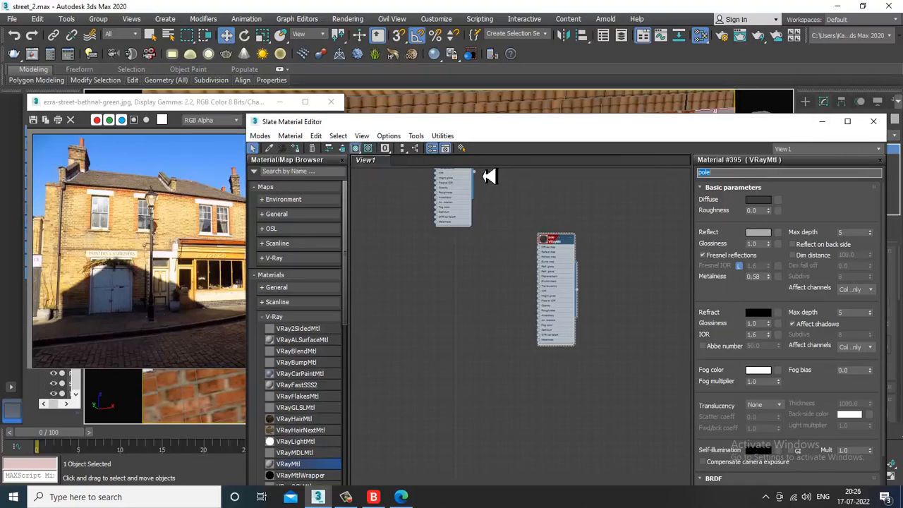
{"action": "left_click", "coordinate": [821, 122]}
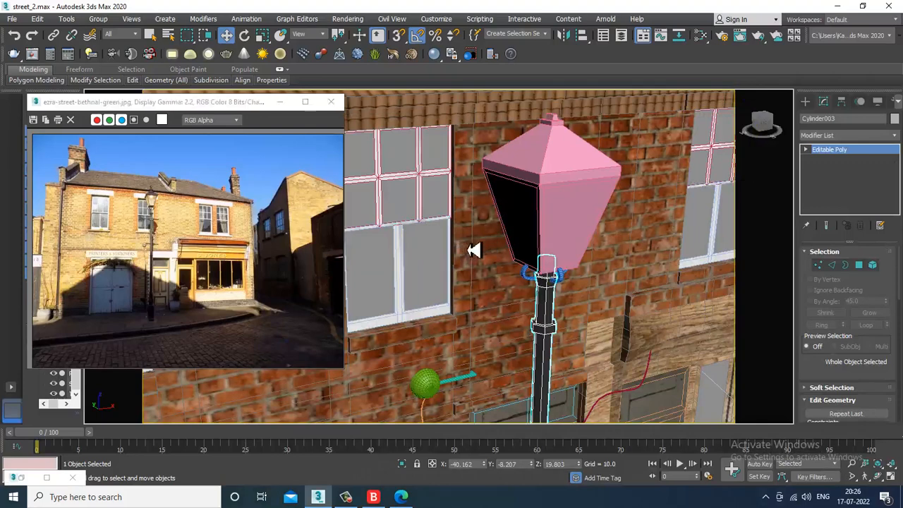
Step: Select the four glass pane polygons around the lamp head
{"action": "middle_click_drag", "start_coordinate": [475, 249], "coordinate": [719, 235], "text": "alt"}
{"action": "key", "text": "1"}
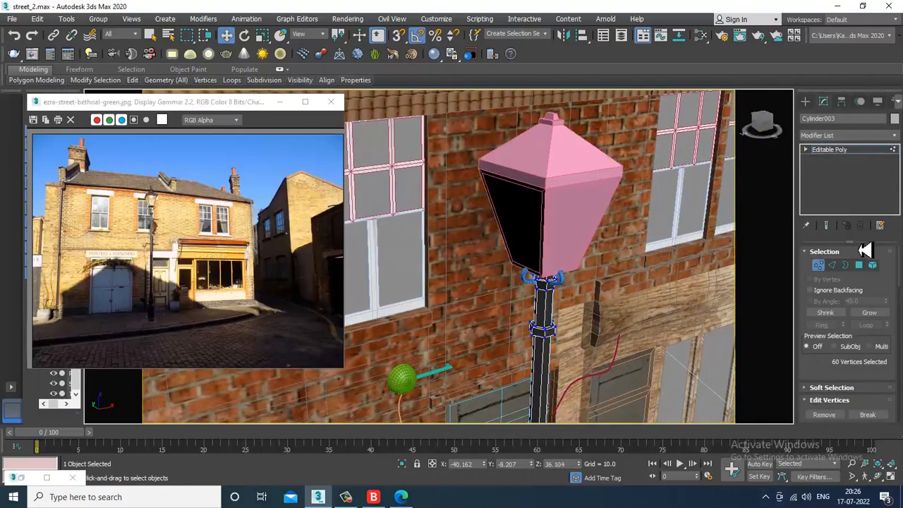
{"action": "left_click", "coordinate": [860, 265]}
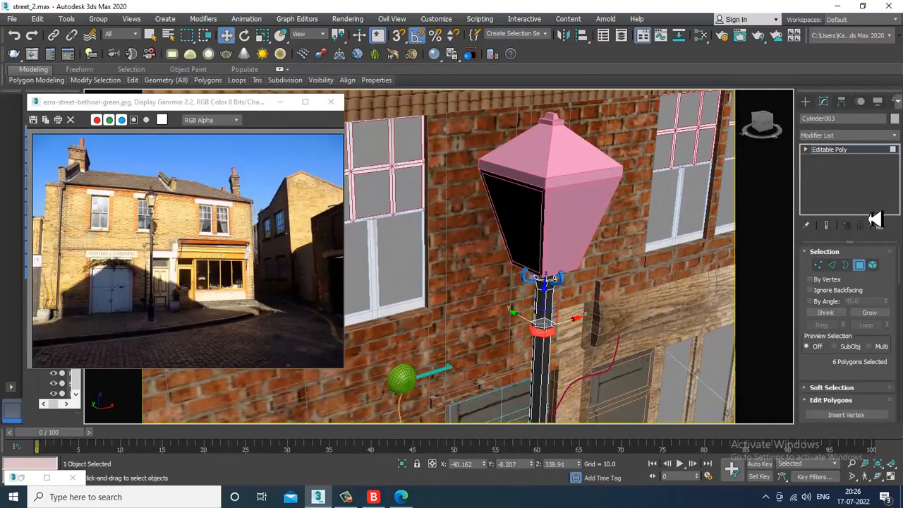
{"action": "left_click", "coordinate": [574, 171]}
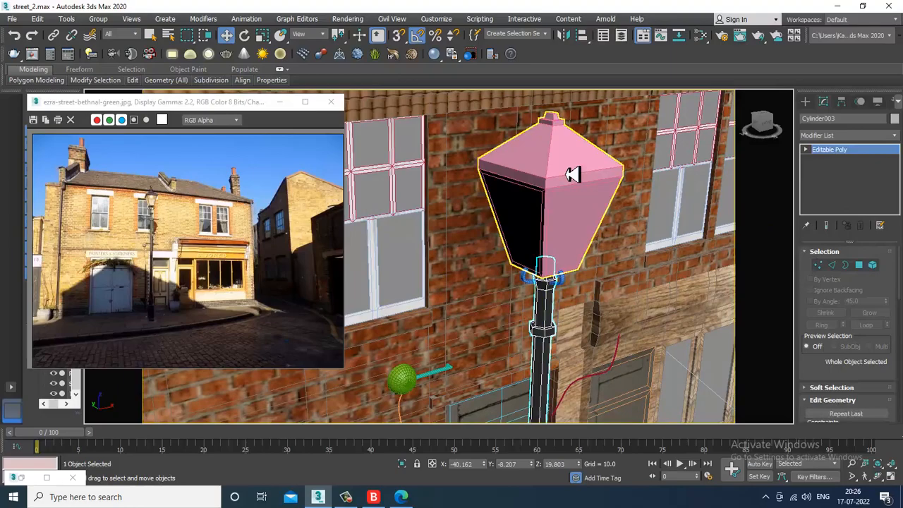
{"action": "left_click", "coordinate": [859, 267]}
{"action": "left_click", "coordinate": [524, 227]}
{"action": "left_click", "coordinate": [579, 223], "text": "ctrl"}
{"action": "middle_click_drag", "start_coordinate": [620, 211], "coordinate": [737, 210], "text": "alt"}
{"action": "left_click", "coordinate": [591, 237], "text": "ctrl"}
Step: Add a new VRayMtl beside the pole material in the Slate Material Editor and open its parameters
{"action": "key", "text": "m"}
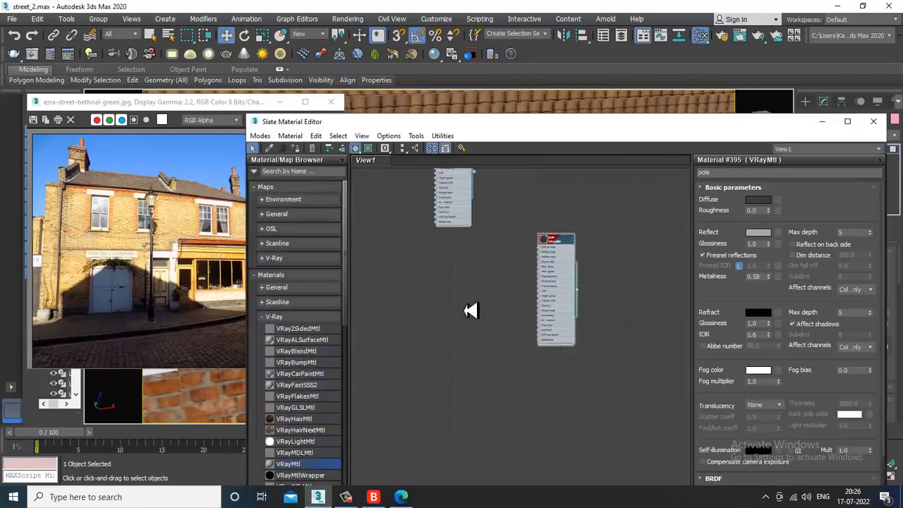
{"action": "left_click_drag", "start_coordinate": [470, 311], "coordinate": [482, 254]}
{"action": "scroll", "coordinate": [481, 255], "scroll_direction": "up", "scroll_amount": 5}
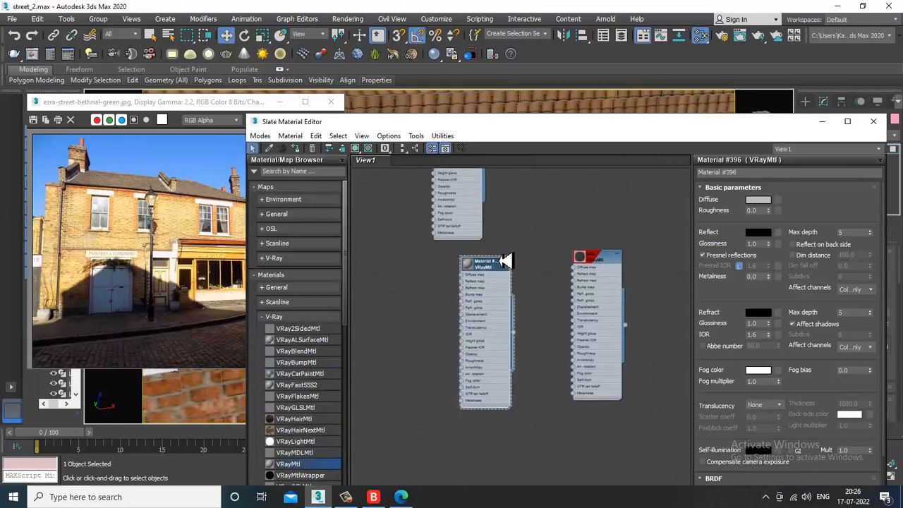
{"action": "double_click", "coordinate": [476, 229]}
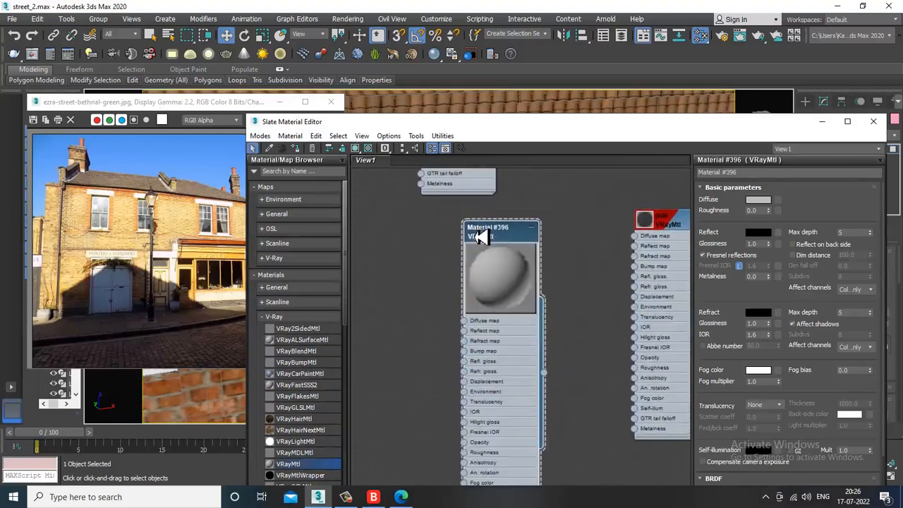
Step: Sample a cream diffuse colour of RGB 189, 164, 98 beside the photo's lamp post and set the refraction colour to white
{"action": "left_click", "coordinate": [758, 200]}
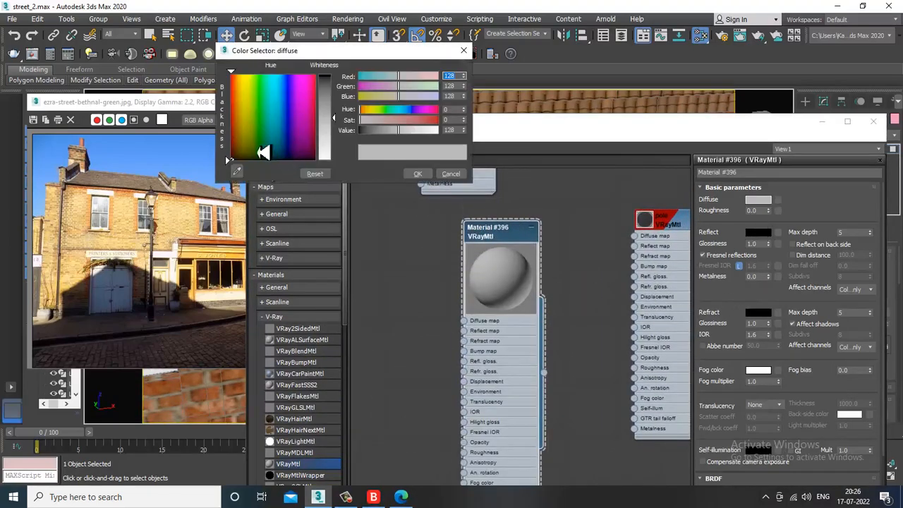
{"action": "left_click", "coordinate": [236, 171]}
{"action": "left_click", "coordinate": [155, 209]}
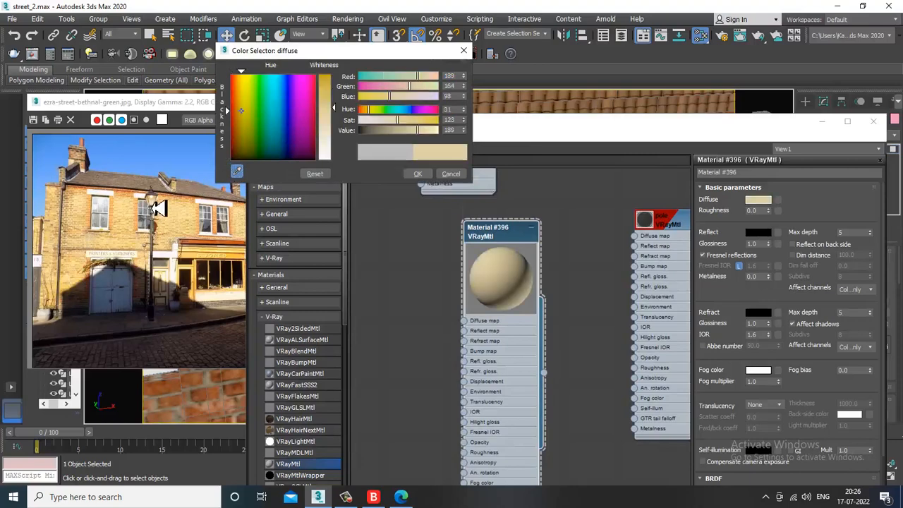
{"action": "left_click", "coordinate": [417, 174]}
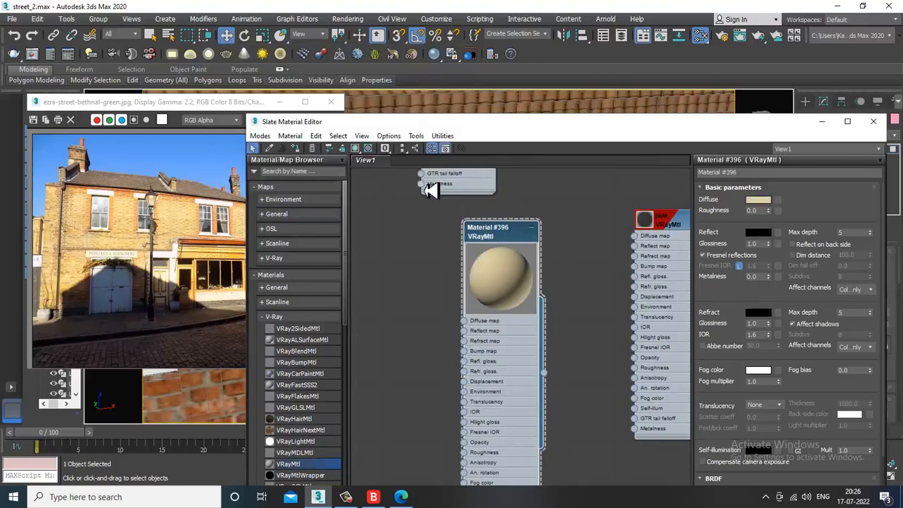
{"action": "left_click", "coordinate": [758, 313]}
{"action": "left_click_drag", "start_coordinate": [342, 129], "coordinate": [342, 167]}
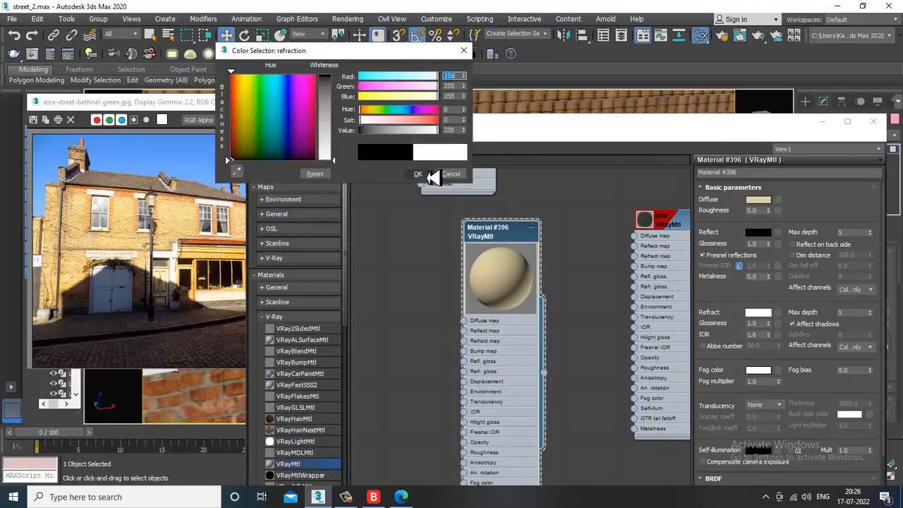
{"action": "left_click", "coordinate": [417, 173]}
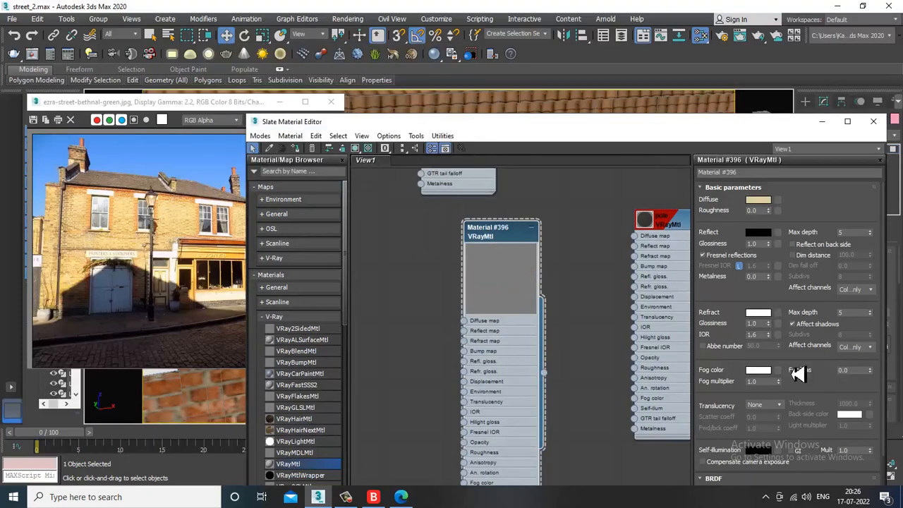
Step: Add a Noise map to the bump channel of the new glass material
{"action": "scroll", "coordinate": [746, 253], "scroll_direction": "down", "scroll_amount": 3}
{"action": "left_click_drag", "start_coordinate": [706, 125], "coordinate": [696, 66]}
{"action": "left_click_drag", "start_coordinate": [778, 371], "coordinate": [780, 264]}
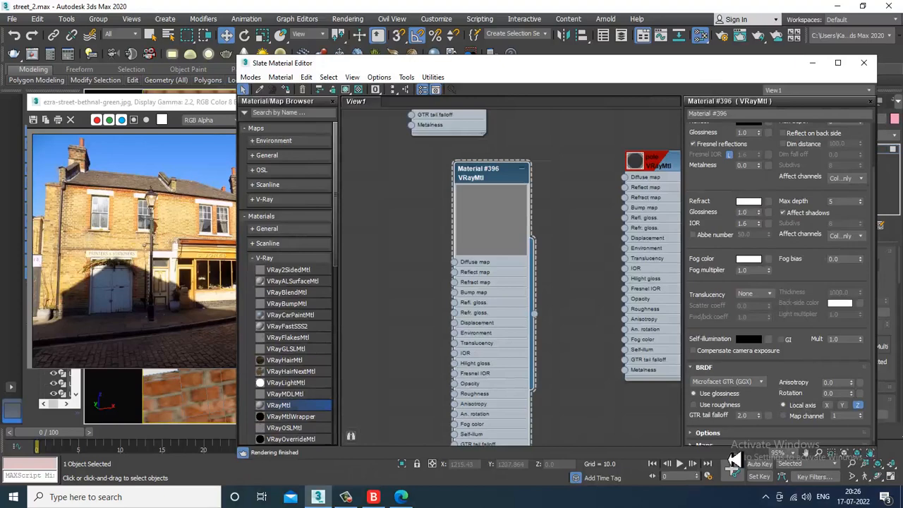
{"action": "left_click", "coordinate": [718, 445]}
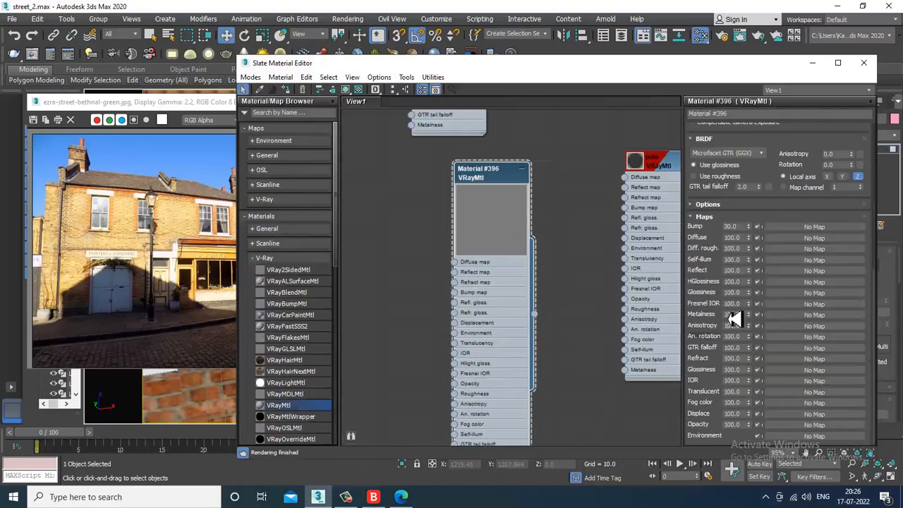
{"action": "left_click", "coordinate": [813, 238]}
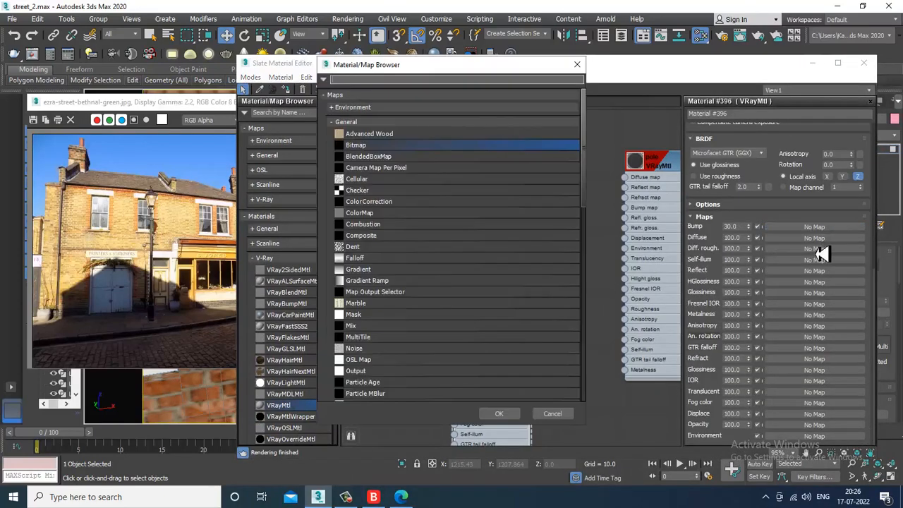
{"action": "double_click", "coordinate": [373, 349]}
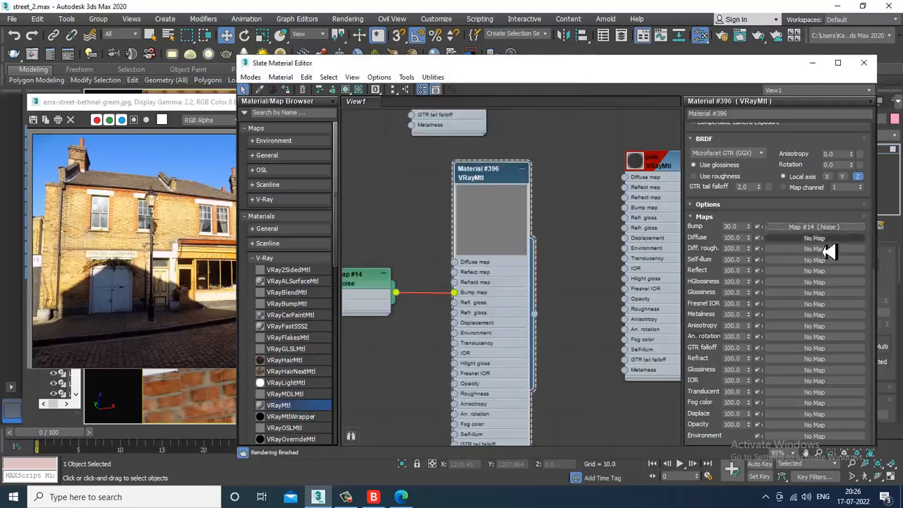
Step: Set the noise map to Fractal with size 0.1 and assign the glass material to the selected lamp panes
{"action": "double_click", "coordinate": [373, 286]}
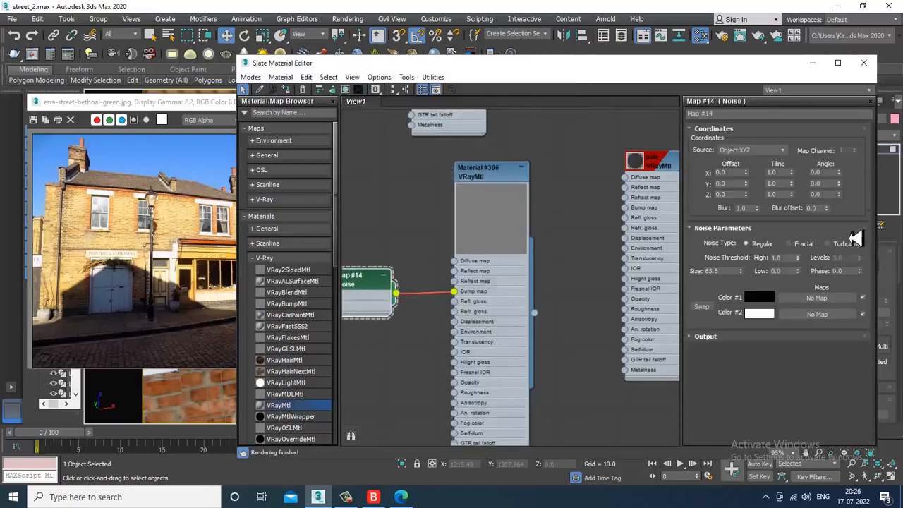
{"action": "left_click", "coordinate": [801, 246]}
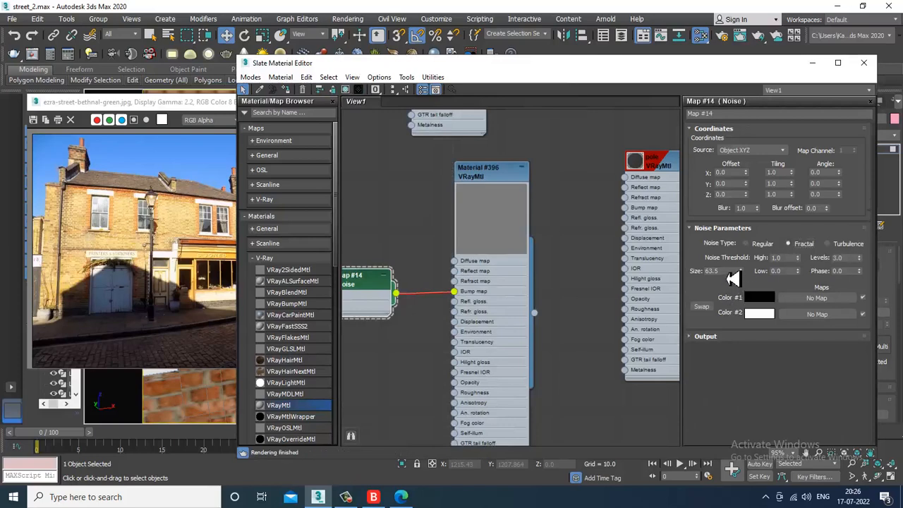
{"action": "left_click_drag", "start_coordinate": [724, 272], "coordinate": [602, 268]}
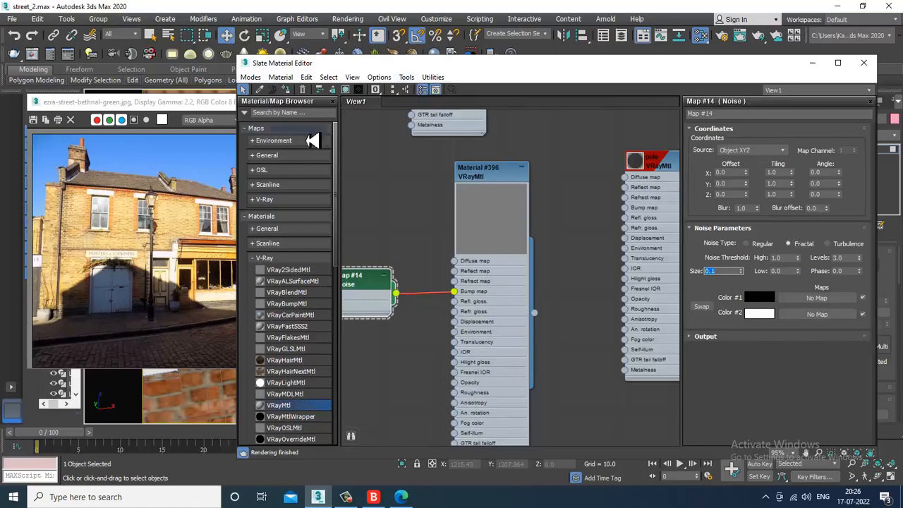
{"action": "left_click", "coordinate": [347, 92]}
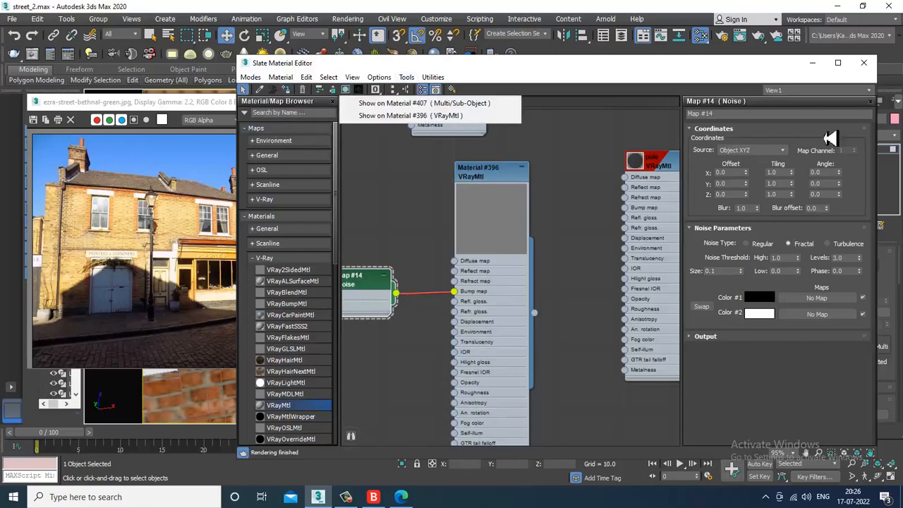
{"action": "left_click", "coordinate": [809, 69]}
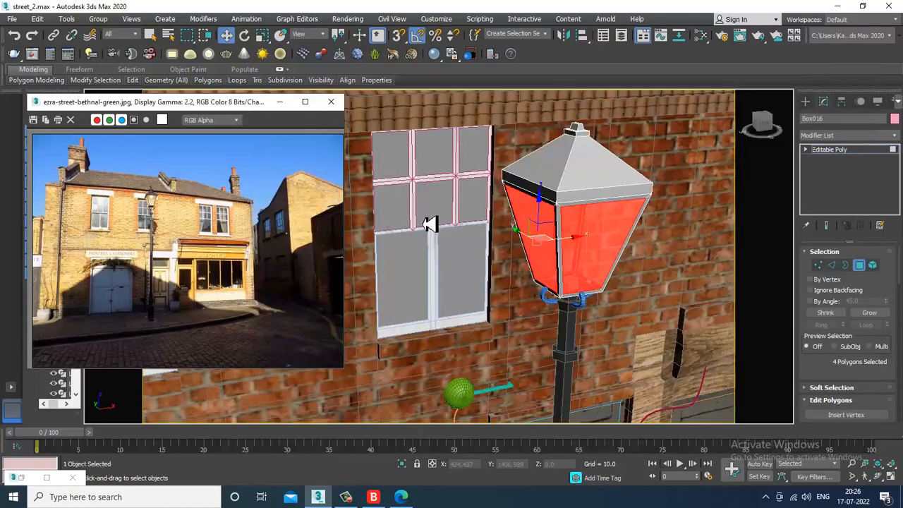
{"action": "scroll", "coordinate": [428, 224], "scroll_direction": "down", "scroll_amount": 5}
{"action": "middle_click_drag", "start_coordinate": [606, 222], "coordinate": [435, 139], "text": "alt"}
{"action": "left_click", "coordinate": [430, 232]}
{"action": "scroll", "coordinate": [397, 248], "scroll_direction": "up", "scroll_amount": 6}
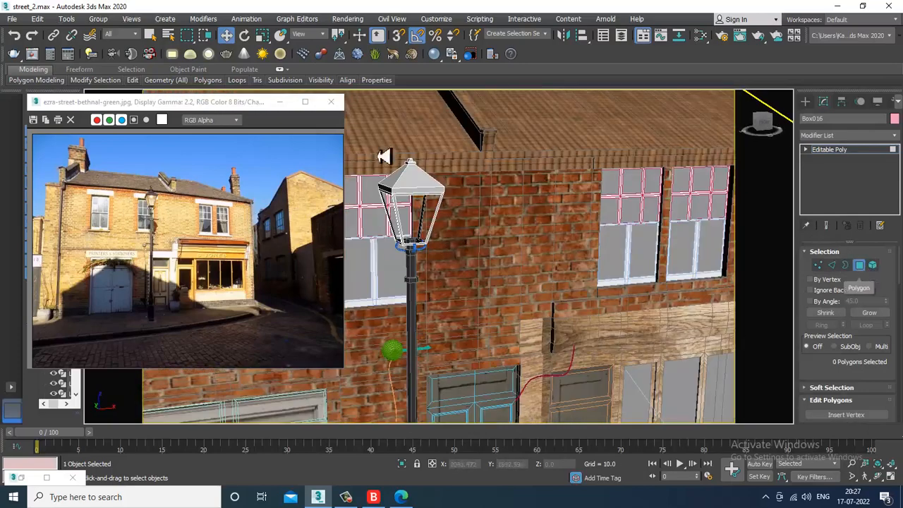
{"action": "left_click", "coordinate": [404, 218]}
{"action": "middle_click_drag", "start_coordinate": [396, 218], "coordinate": [405, 218], "text": "alt"}
{"action": "scroll", "coordinate": [404, 218], "scroll_direction": "up", "scroll_amount": 3}
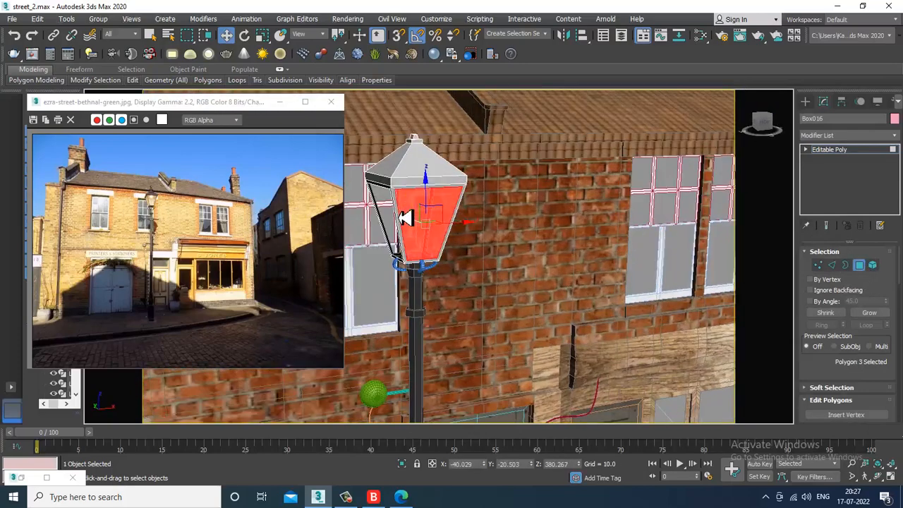
{"action": "key", "text": "ctrl+z"}
{"action": "key", "text": "ctrl+z"}
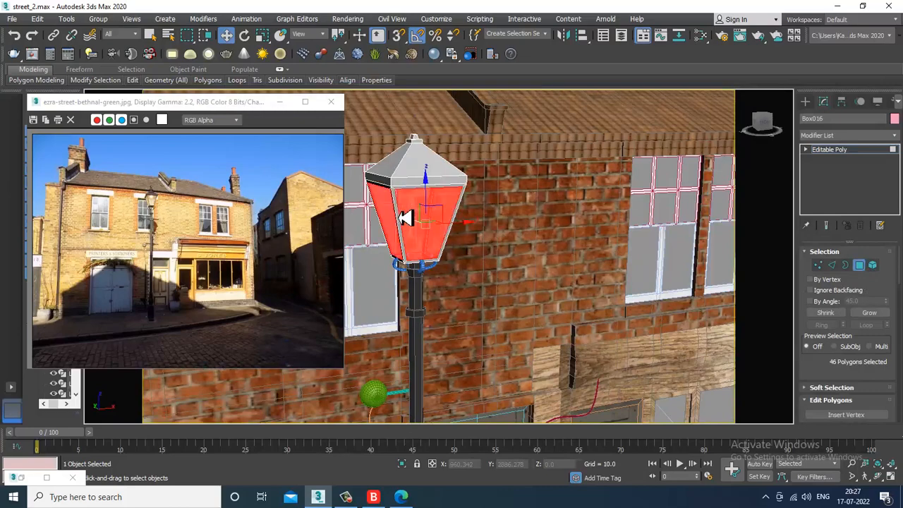
Step: Invert the pane selection and assign the pole material to the lamp head's frame and roof polygons
{"action": "key", "text": "ctrl+i"}
{"action": "key", "text": "m"}
{"action": "middle_click_drag", "start_coordinate": [527, 310], "coordinate": [491, 362]}
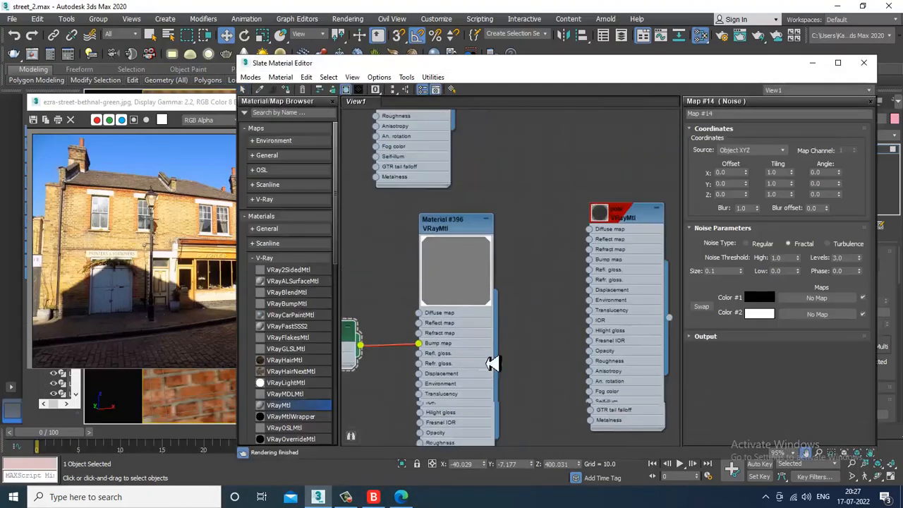
{"action": "left_click", "coordinate": [643, 218]}
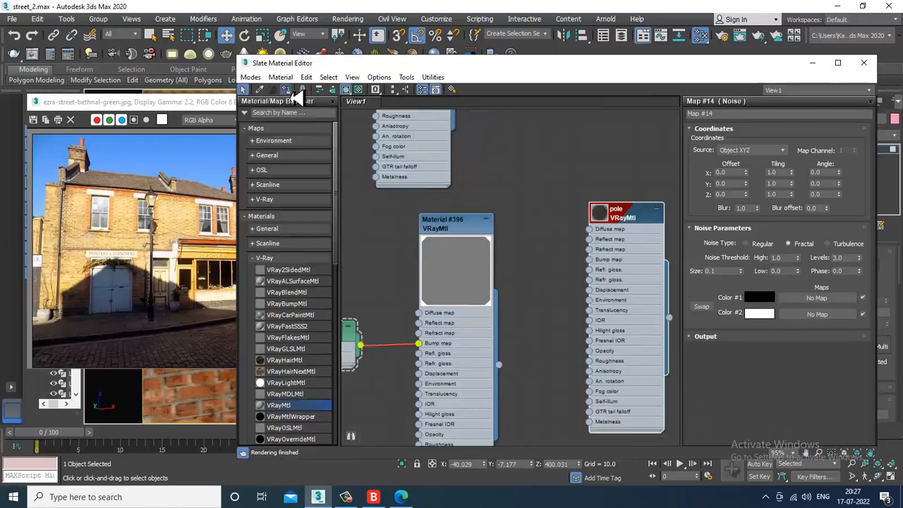
{"action": "left_click", "coordinate": [812, 63]}
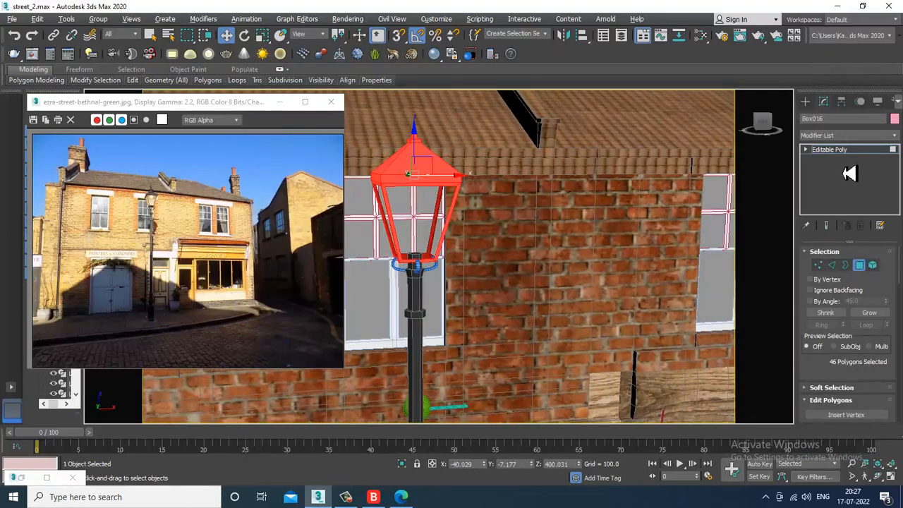
{"action": "left_click", "coordinate": [829, 150]}
Step: Select the four curved brackets beneath the lamp head and assign the pole material to them
{"action": "scroll", "coordinate": [506, 233], "scroll_direction": "up", "scroll_amount": 10}
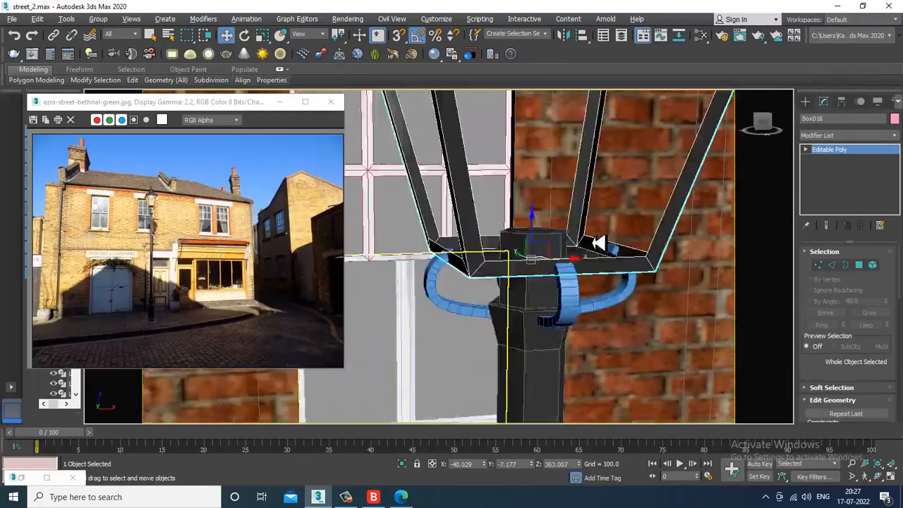
{"action": "middle_click_drag", "start_coordinate": [598, 242], "coordinate": [496, 276]}
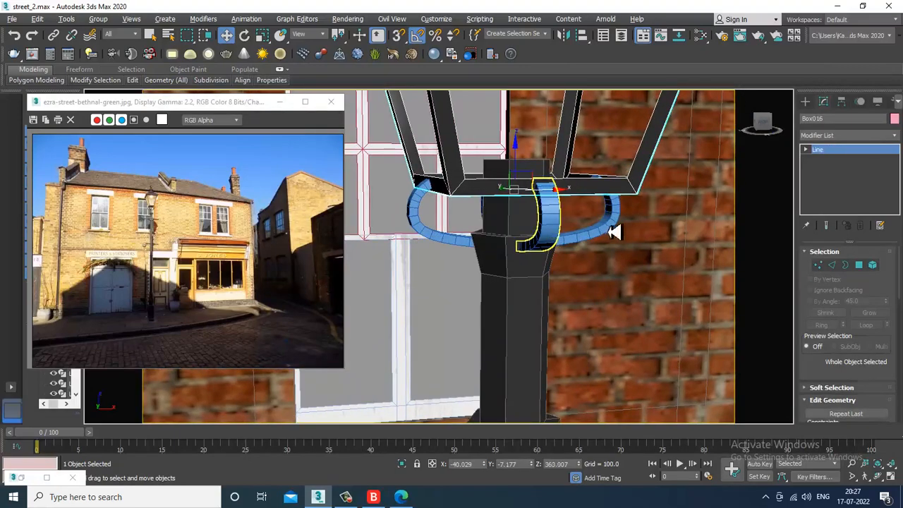
{"action": "left_click", "coordinate": [612, 233], "text": "ctrl"}
{"action": "left_click", "coordinate": [437, 242], "text": "ctrl"}
{"action": "middle_click_drag", "start_coordinate": [484, 244], "coordinate": [542, 239], "text": "alt"}
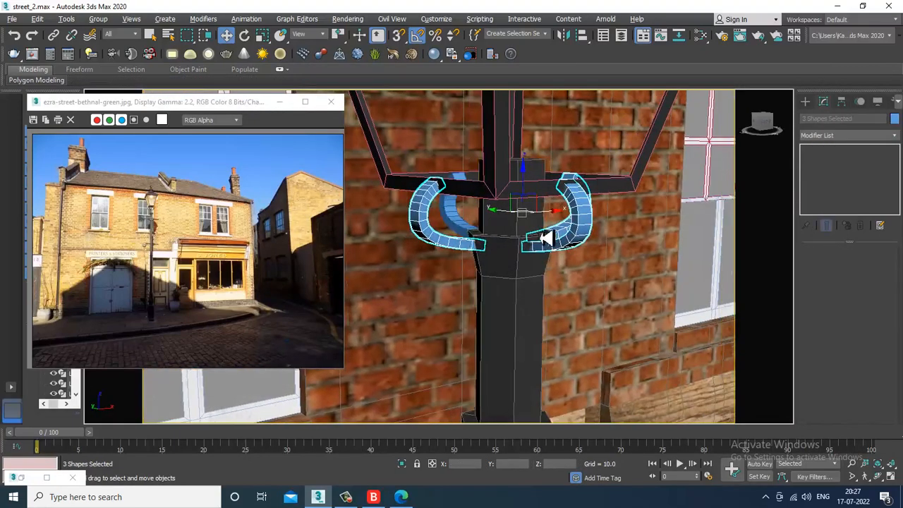
{"action": "left_click", "coordinate": [457, 228], "text": "ctrl"}
{"action": "key", "text": "m"}
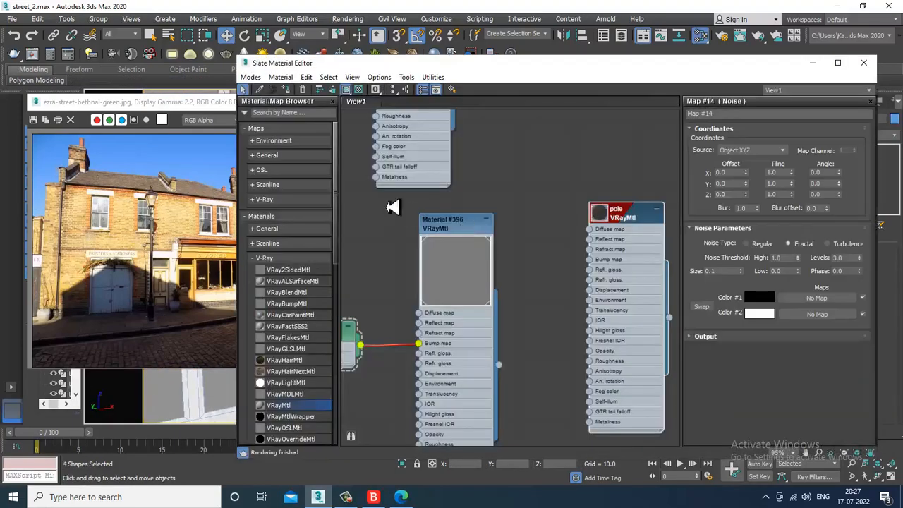
{"action": "left_click", "coordinate": [812, 64]}
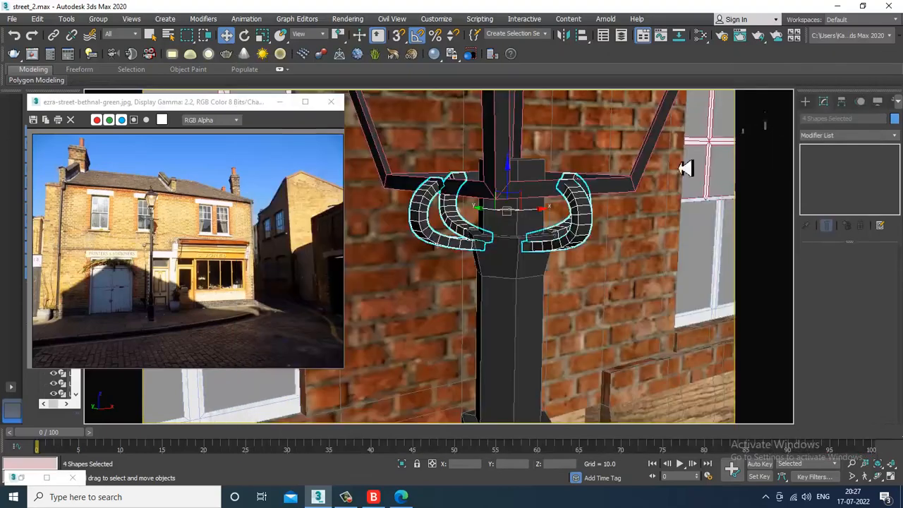
Step: Render the view of the finished street lamp to check its materials, then close the render window
{"action": "middle_click_drag", "start_coordinate": [603, 254], "coordinate": [554, 331], "text": "alt"}
{"action": "scroll", "coordinate": [555, 330], "scroll_direction": "down", "scroll_amount": 8}
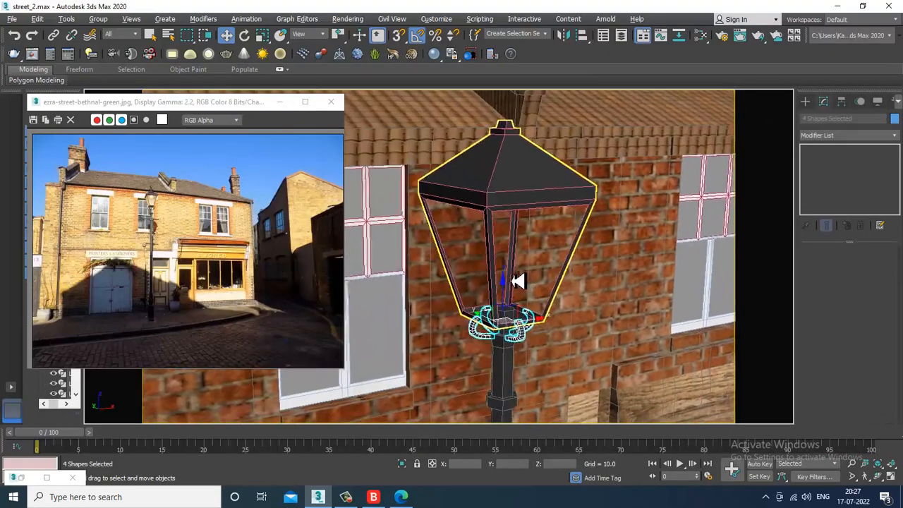
{"action": "left_click", "coordinate": [348, 20]}
{"action": "left_click", "coordinate": [372, 42]}
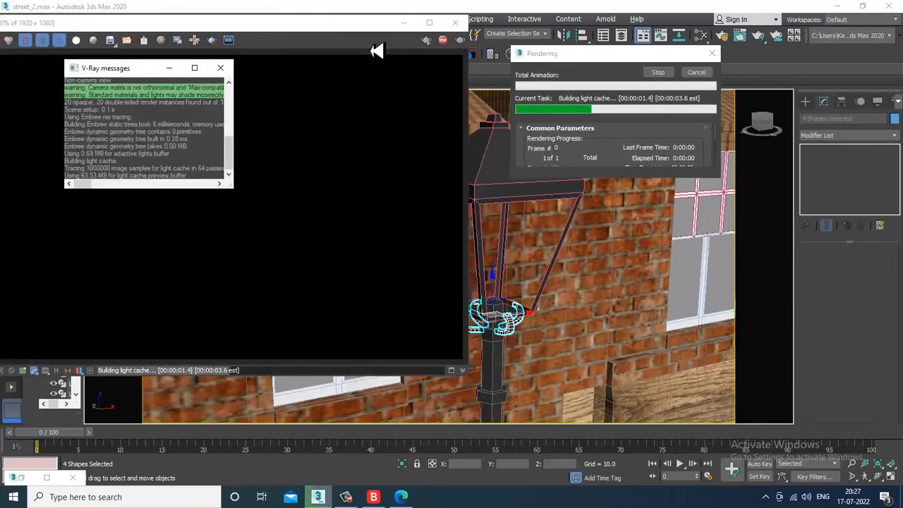
{"action": "left_click", "coordinate": [220, 67]}
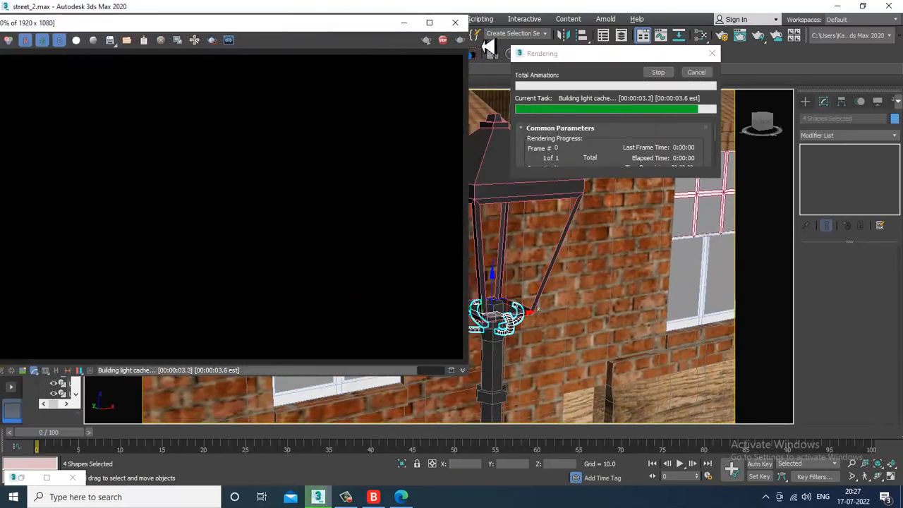
{"action": "left_click", "coordinate": [457, 24]}
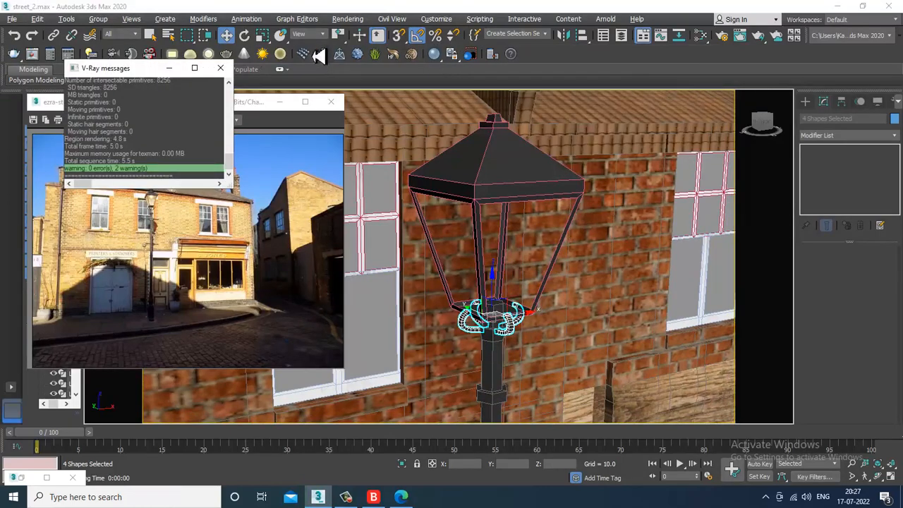
Step: Open the render setup and switch V-Ray's System settings to Expert mode
{"action": "left_click", "coordinate": [220, 68]}
{"action": "left_click", "coordinate": [347, 19]}
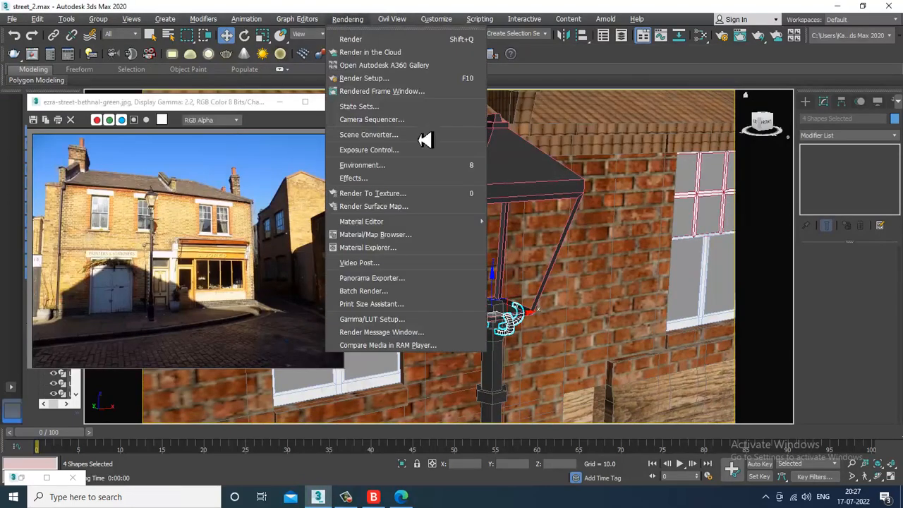
{"action": "left_click", "coordinate": [345, 93]}
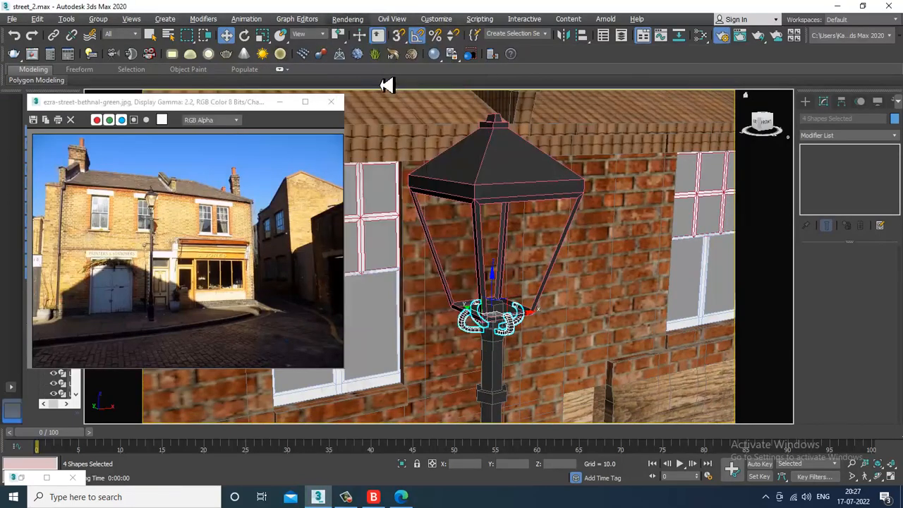
{"action": "key", "text": "F10"}
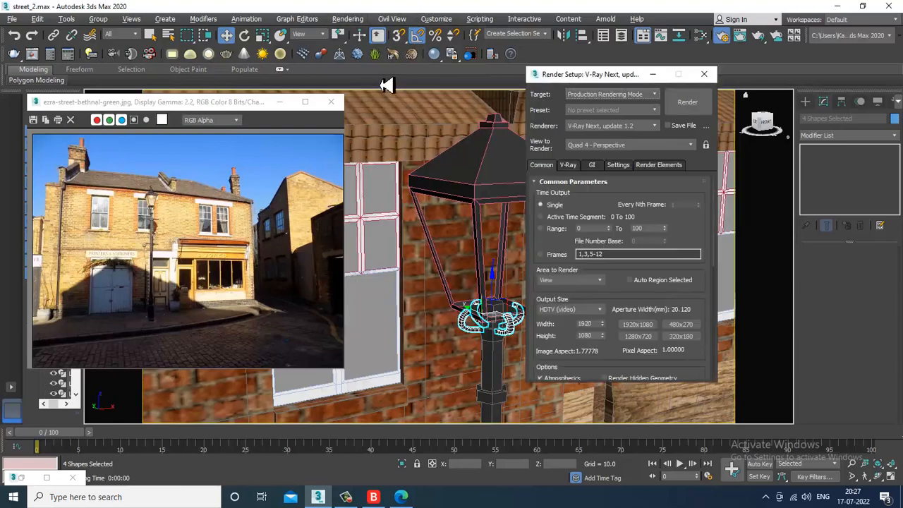
{"action": "left_click", "coordinate": [659, 167]}
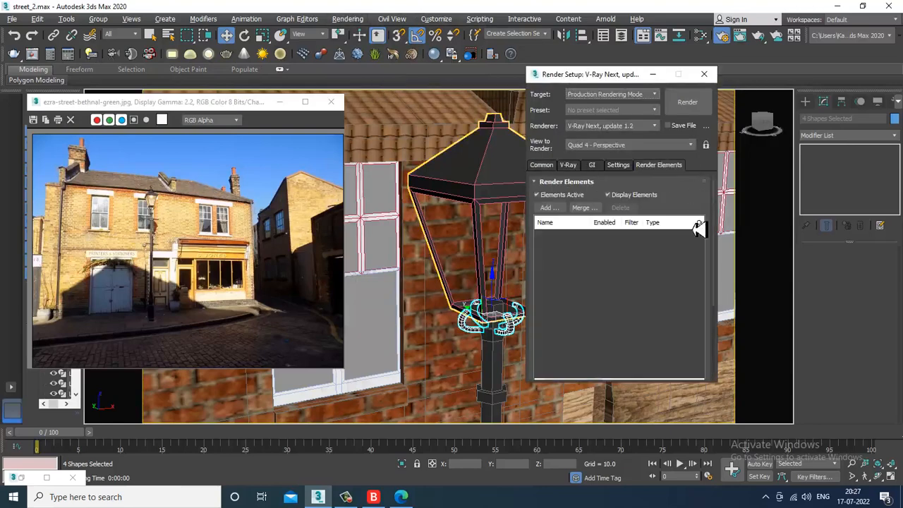
{"action": "left_click", "coordinate": [631, 126]}
{"action": "left_click", "coordinate": [650, 177]}
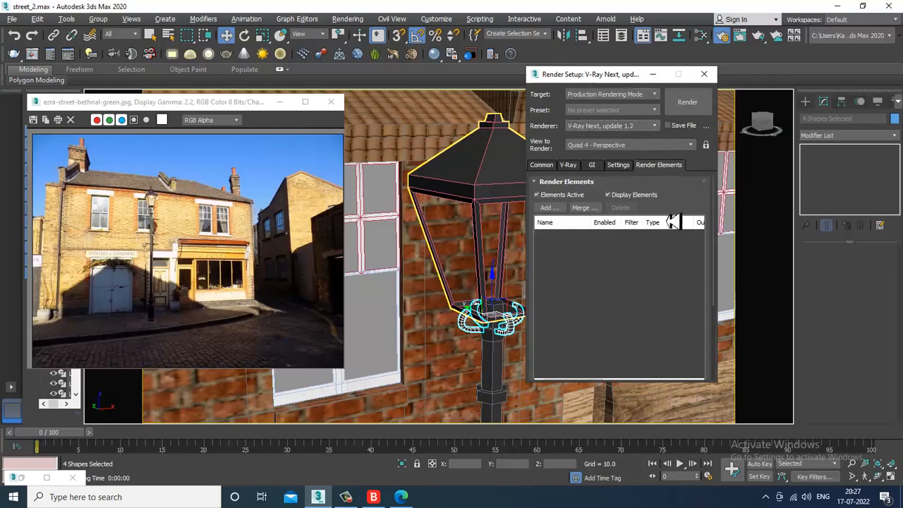
{"action": "left_click", "coordinate": [619, 165]}
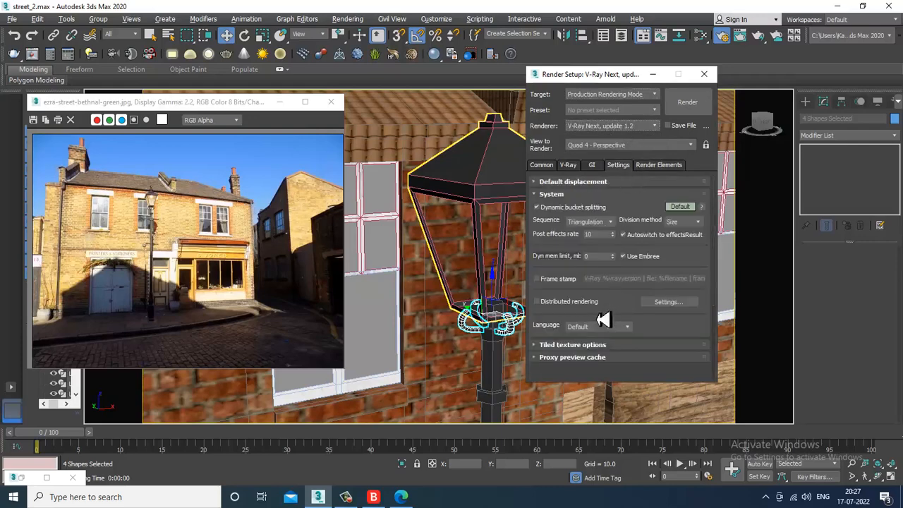
{"action": "left_click", "coordinate": [681, 207]}
{"action": "left_click", "coordinate": [682, 207]}
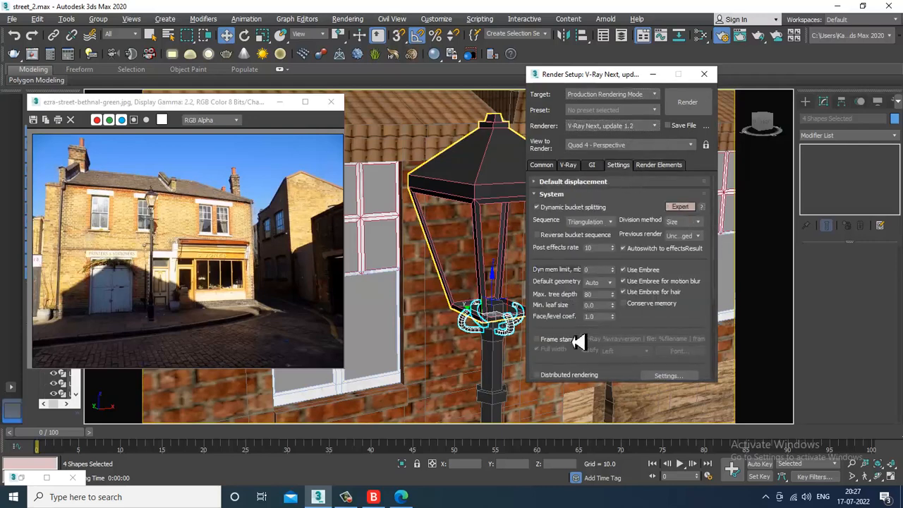
{"action": "left_click_drag", "start_coordinate": [577, 341], "coordinate": [596, 128]}
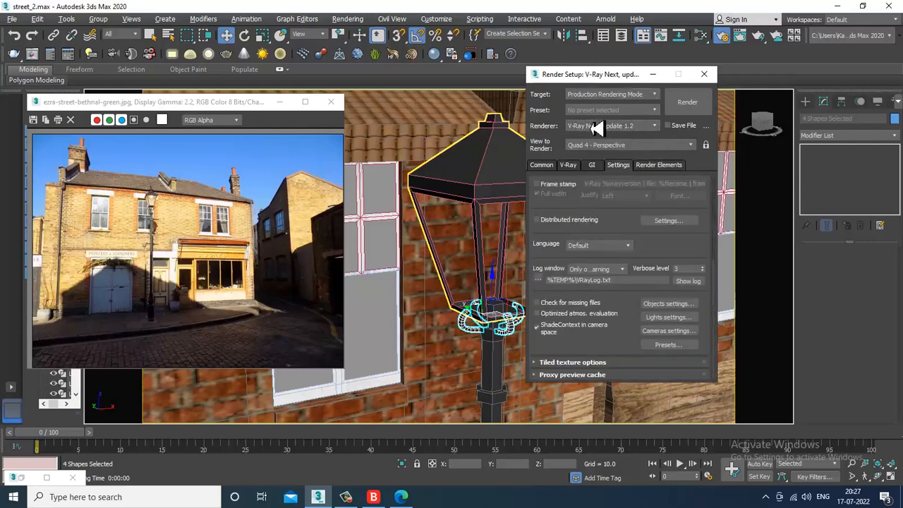
{"action": "left_click", "coordinate": [694, 104]}
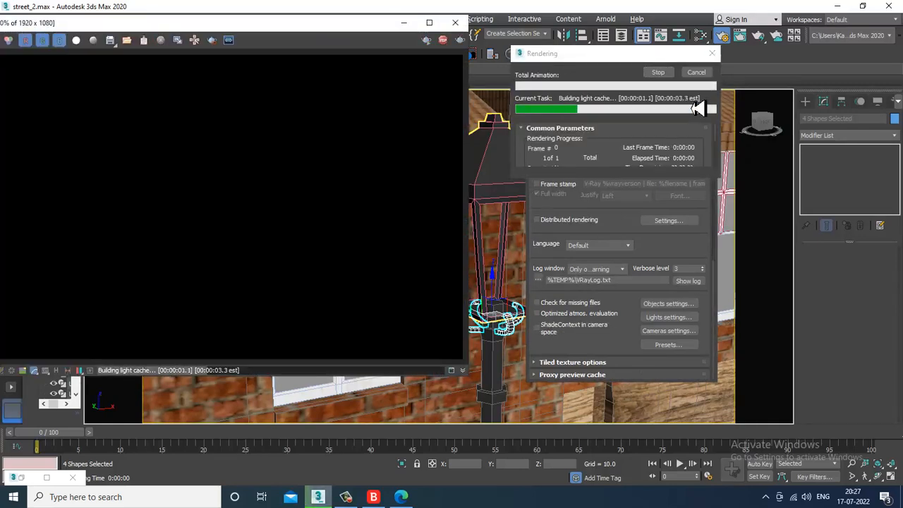
{"action": "key", "text": "Escape"}
{"action": "left_click", "coordinate": [455, 24]}
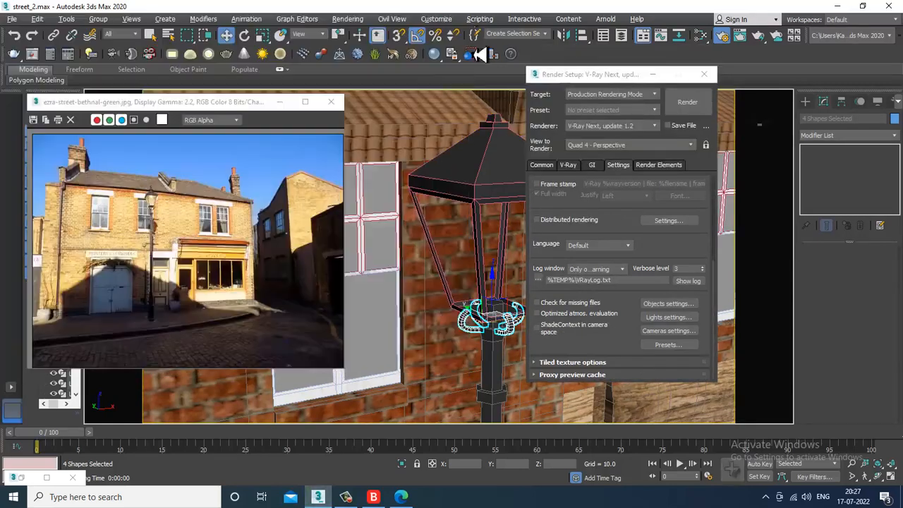
Step: Set the global illumination primary engine to Irradiance map
{"action": "left_click", "coordinate": [568, 164]}
{"action": "left_click", "coordinate": [592, 164]}
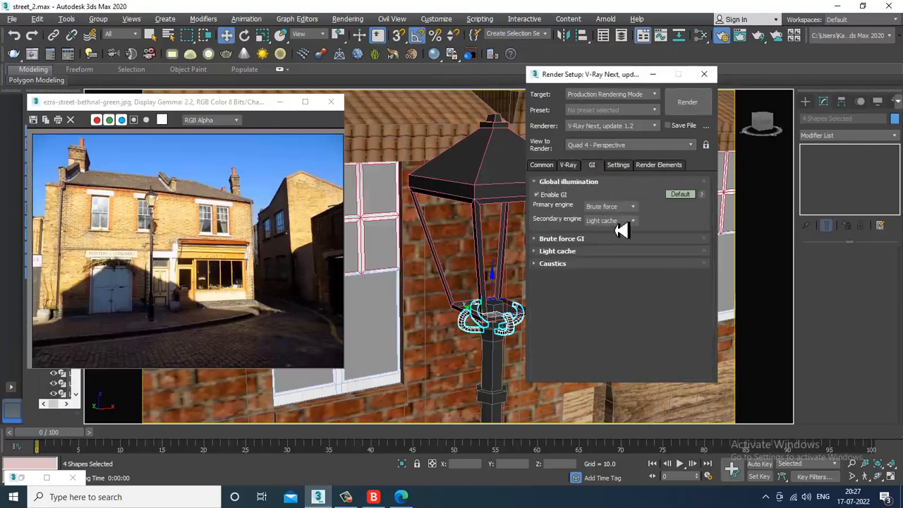
{"action": "left_click", "coordinate": [622, 219]}
{"action": "left_click", "coordinate": [624, 224]}
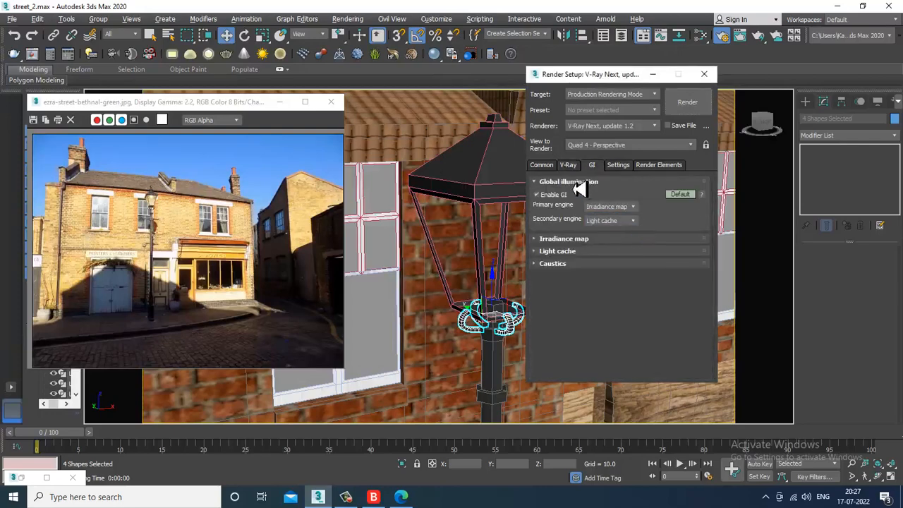
Step: Set the V-Ray image filter to Catmull-Rom
{"action": "left_click", "coordinate": [568, 164]}
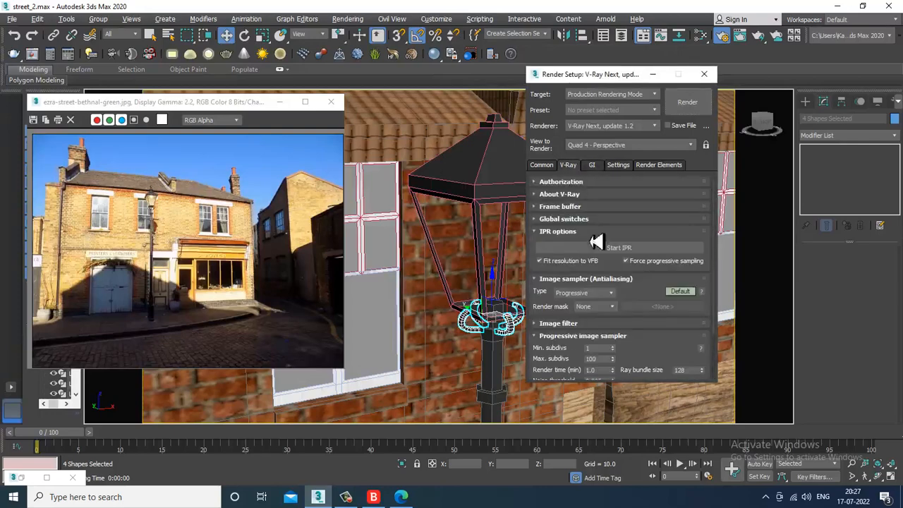
{"action": "left_click", "coordinate": [622, 323]}
{"action": "left_click", "coordinate": [676, 303]}
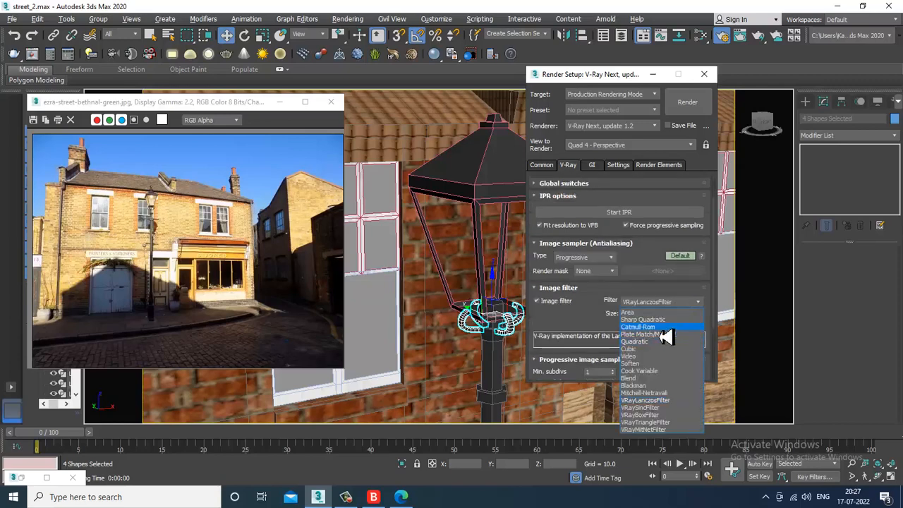
{"action": "left_click", "coordinate": [660, 328]}
Step: Enable the GI environment, test-render the street lamp view, and close the render window
{"action": "scroll", "coordinate": [578, 355], "scroll_direction": "down", "scroll_amount": 3}
{"action": "scroll", "coordinate": [585, 342], "scroll_direction": "down", "scroll_amount": 5}
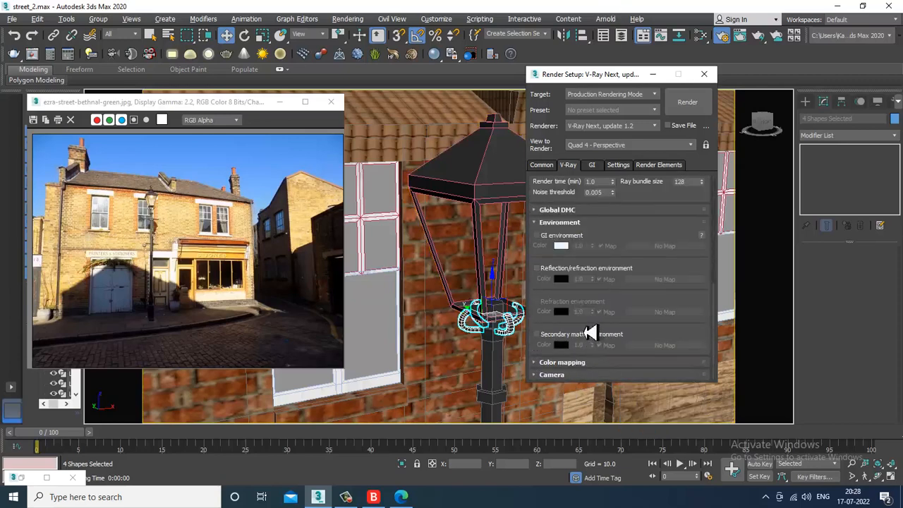
{"action": "left_click", "coordinate": [537, 236]}
{"action": "left_click", "coordinate": [686, 104]}
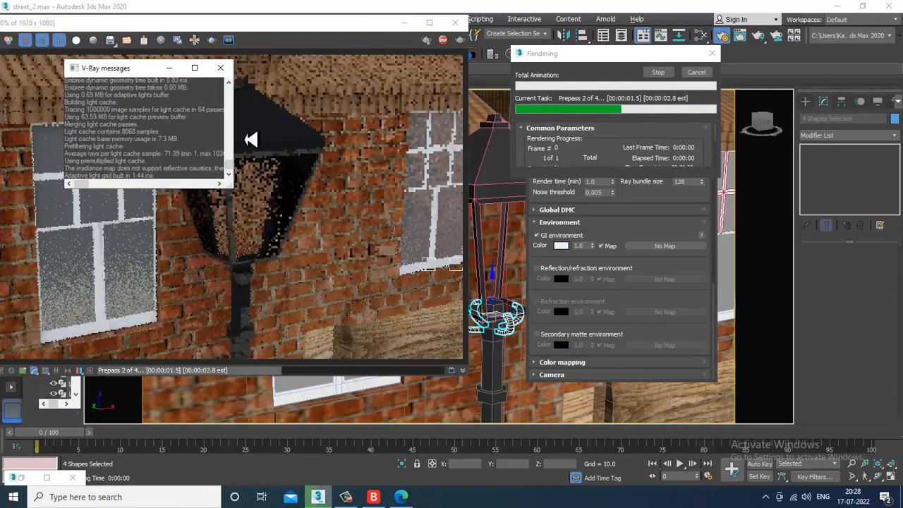
{"action": "left_click", "coordinate": [455, 22]}
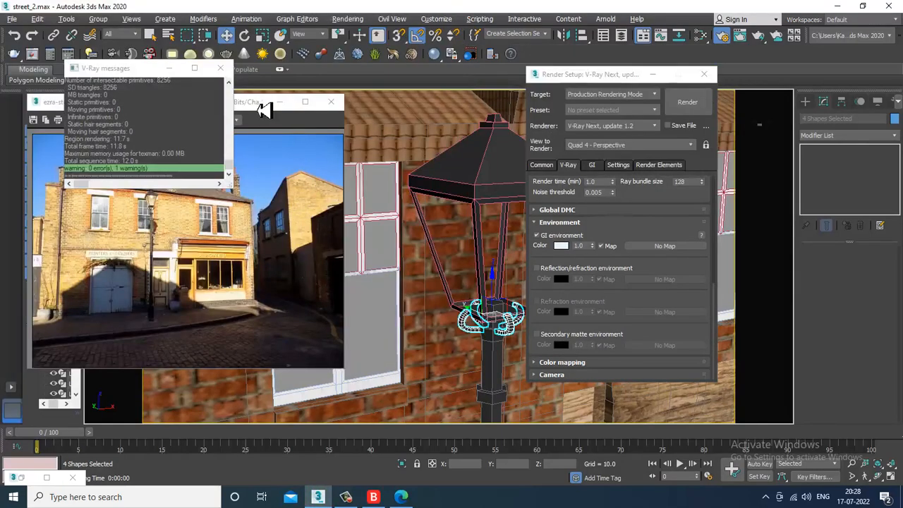
Step: Darken the lamp glass material's refraction colour slightly to a light grey
{"action": "key", "text": "m"}
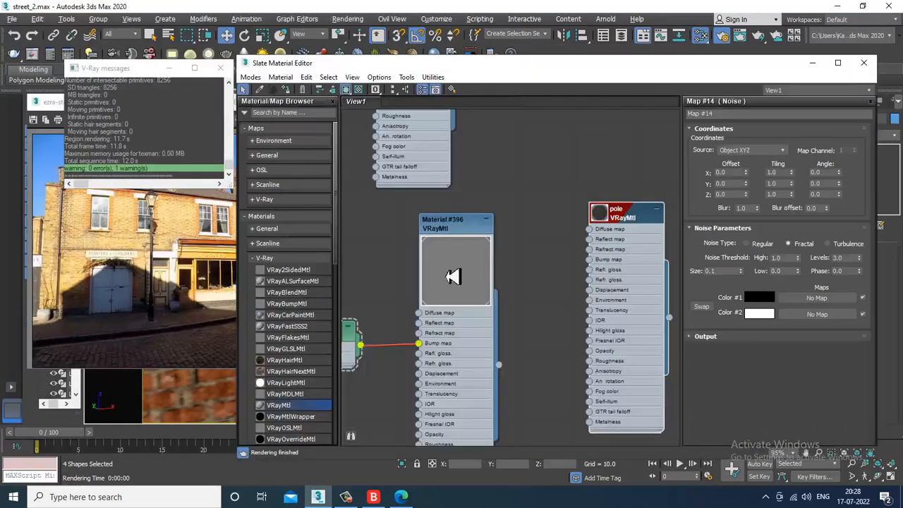
{"action": "double_click", "coordinate": [465, 226]}
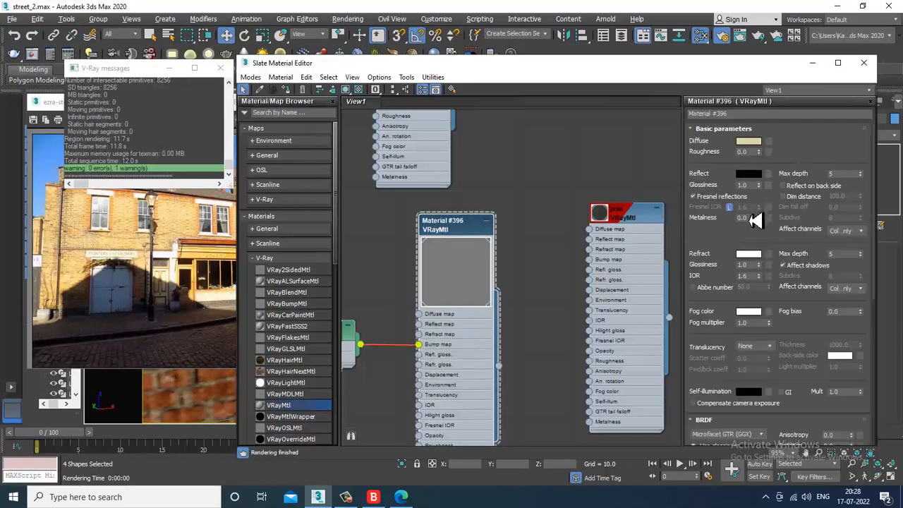
{"action": "left_click", "coordinate": [748, 254]}
{"action": "left_click_drag", "start_coordinate": [349, 168], "coordinate": [336, 146]}
{"action": "left_click", "coordinate": [418, 174]}
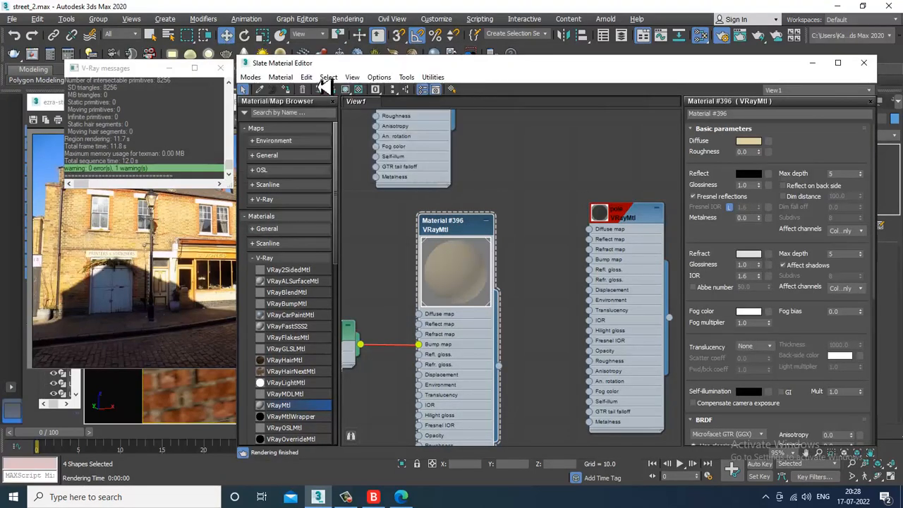
Step: Render the street lamp to check the adjusted glass, then close the render window
{"action": "left_click", "coordinate": [348, 19]}
{"action": "left_click", "coordinate": [395, 37]}
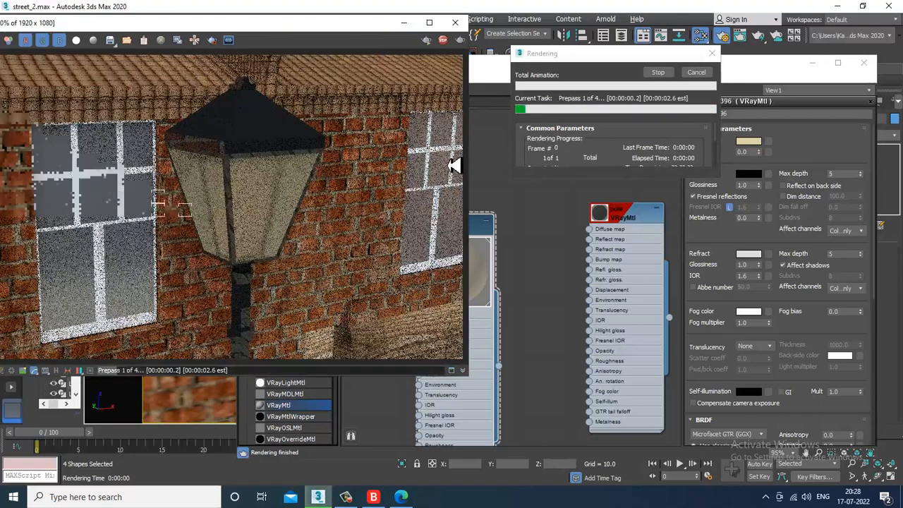
{"action": "left_click", "coordinate": [455, 23]}
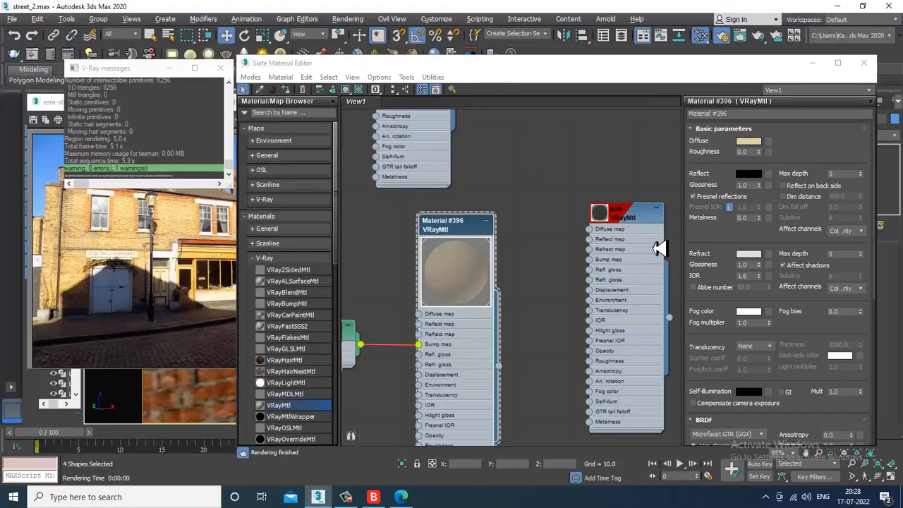
Step: Darken the reflection colour of the pole material to a slightly deeper grey
{"action": "double_click", "coordinate": [630, 216]}
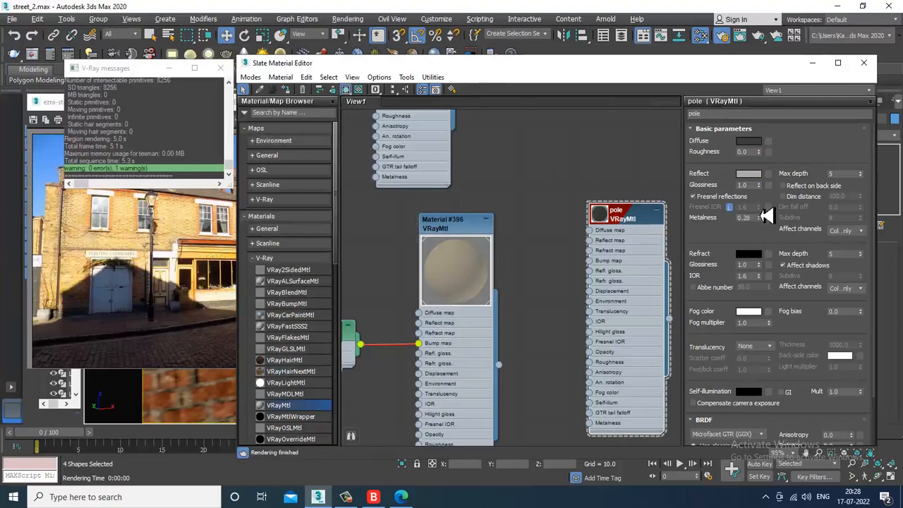
{"action": "left_click", "coordinate": [748, 174]}
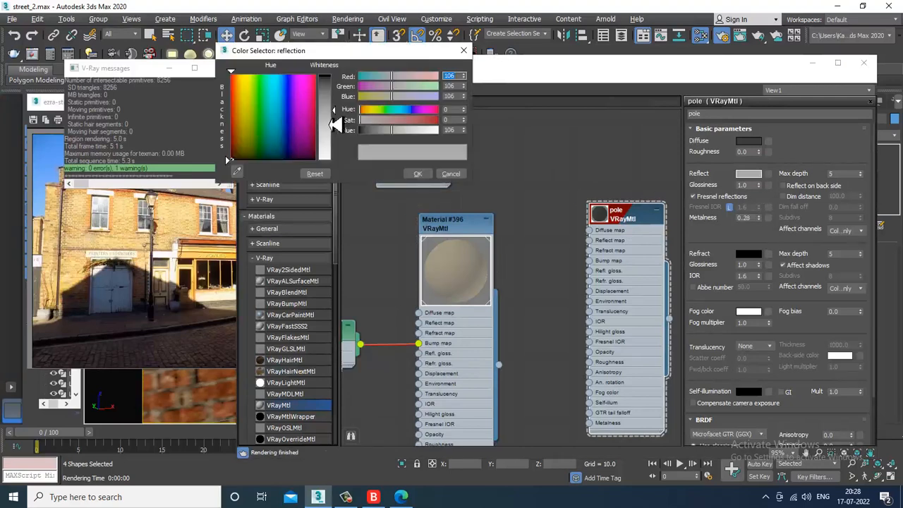
{"action": "left_click_drag", "start_coordinate": [335, 123], "coordinate": [337, 138]}
{"action": "left_click", "coordinate": [417, 173]}
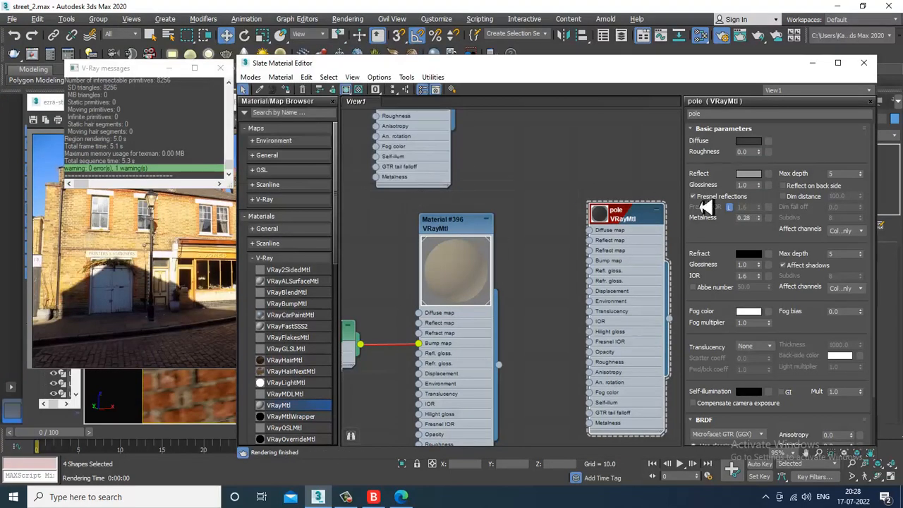
Step: Render the wooden shopfront and its window panes to check their materials, then close the render window
{"action": "left_click", "coordinate": [812, 65]}
{"action": "middle_click_drag", "start_coordinate": [487, 319], "coordinate": [319, 250]}
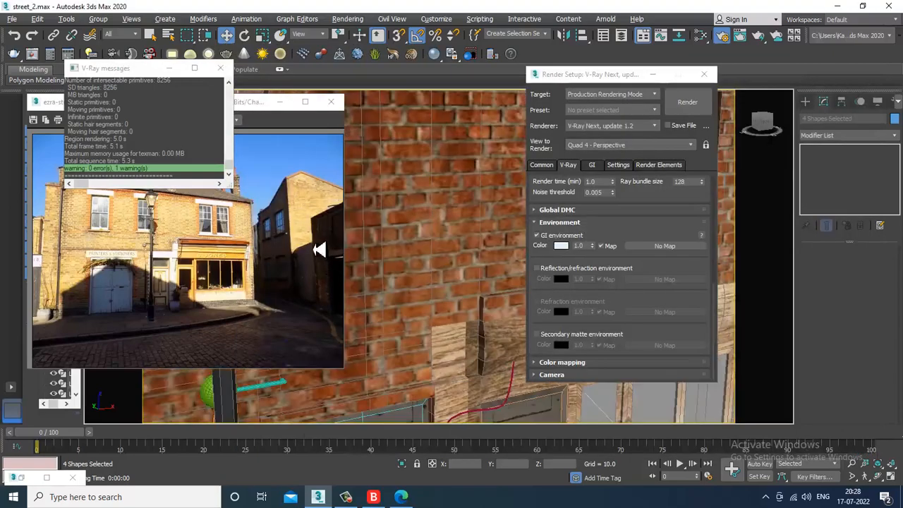
{"action": "mouse_move", "coordinate": [502, 259]}
{"action": "middle_mouse_down"}
{"action": "mouse_move", "coordinate": [359, 240]}
{"action": "mouse_move", "coordinate": [423, 191]}
{"action": "middle_mouse_up"}
{"action": "left_click", "coordinate": [687, 102]}
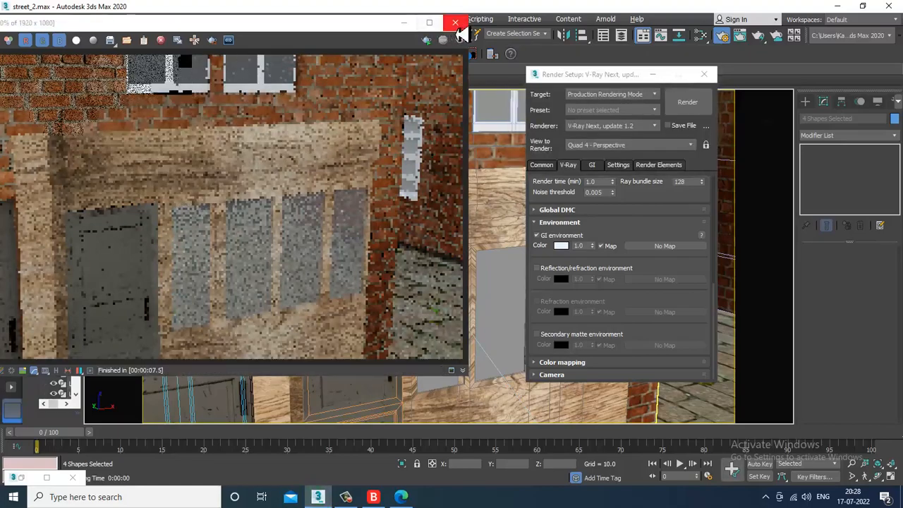
{"action": "left_click", "coordinate": [455, 22]}
Step: Close the render setup and select the drainpipe line on the brick facade below the roof edge
{"action": "left_click", "coordinate": [704, 74]}
{"action": "scroll", "coordinate": [473, 252], "scroll_direction": "down", "scroll_amount": 5}
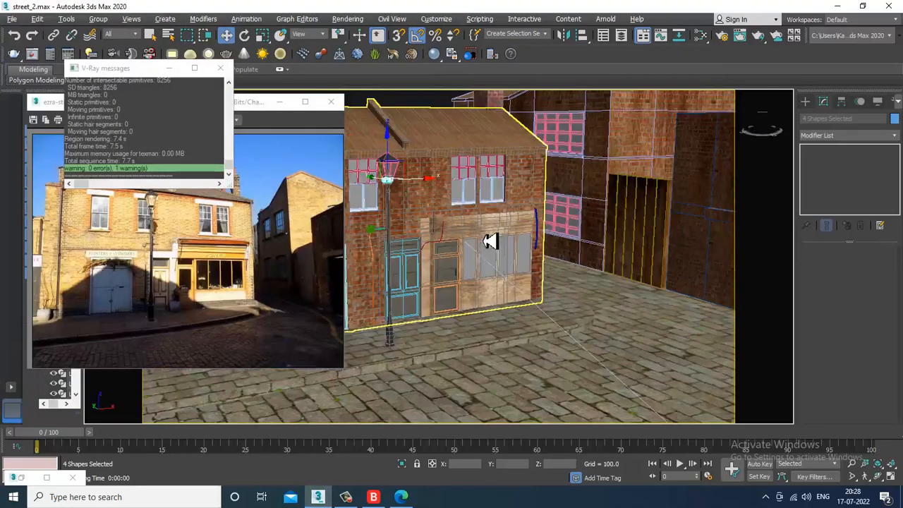
{"action": "middle_click_drag", "start_coordinate": [487, 240], "coordinate": [451, 214], "text": "alt"}
{"action": "middle_click_drag", "start_coordinate": [451, 214], "coordinate": [501, 247]}
{"action": "scroll", "coordinate": [496, 230], "scroll_direction": "up", "scroll_amount": 3}
{"action": "scroll", "coordinate": [501, 247], "scroll_direction": "up", "scroll_amount": 4}
{"action": "left_click", "coordinate": [440, 222]}
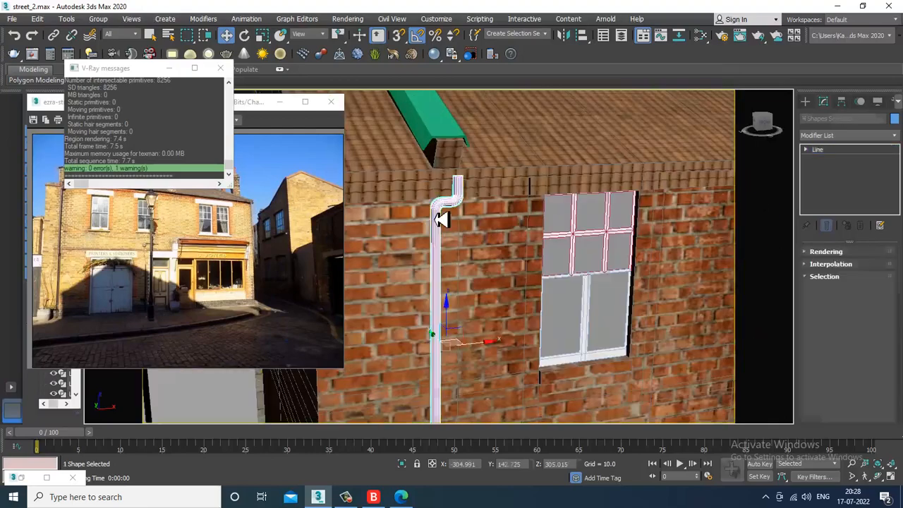
{"action": "scroll", "coordinate": [488, 251], "scroll_direction": "up", "scroll_amount": 3}
{"action": "scroll", "coordinate": [488, 251], "scroll_direction": "down", "scroll_amount": 2}
Step: Add a new VRayMtl material for the drainpipe in an empty area of the material graph
{"action": "key", "text": "m"}
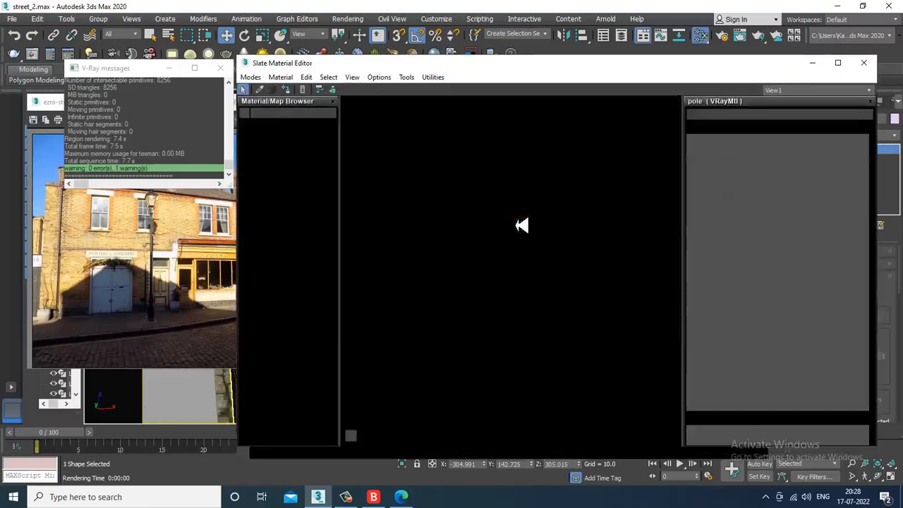
{"action": "middle_click_drag", "start_coordinate": [498, 429], "coordinate": [480, 289]}
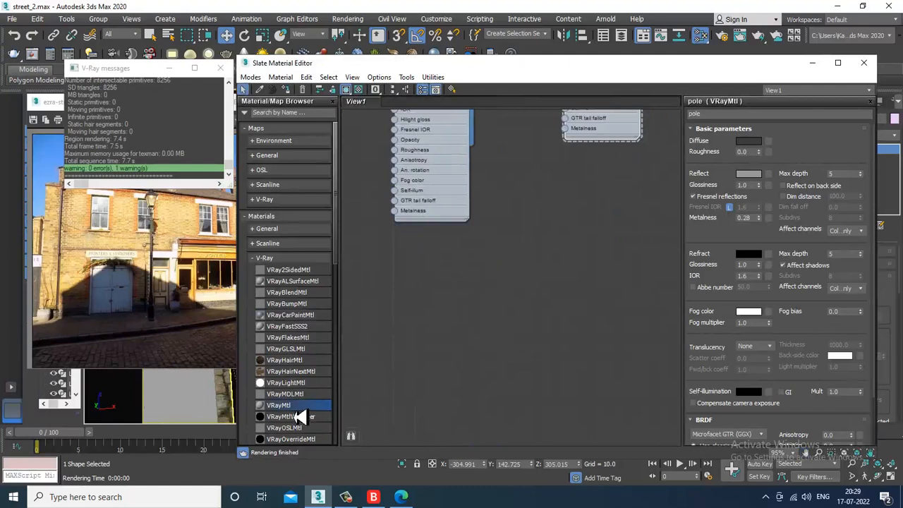
{"action": "left_click_drag", "start_coordinate": [552, 252], "coordinate": [552, 252]}
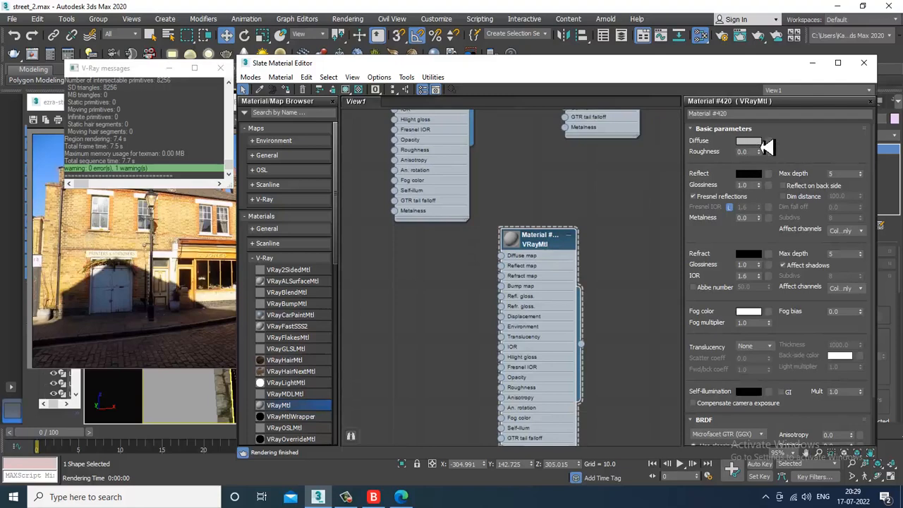
Step: Load the "new" metal bitmap from the LHB Rajdhani textures folder as the material's diffuse map and assign it to the drainpipe
{"action": "left_click", "coordinate": [770, 144]}
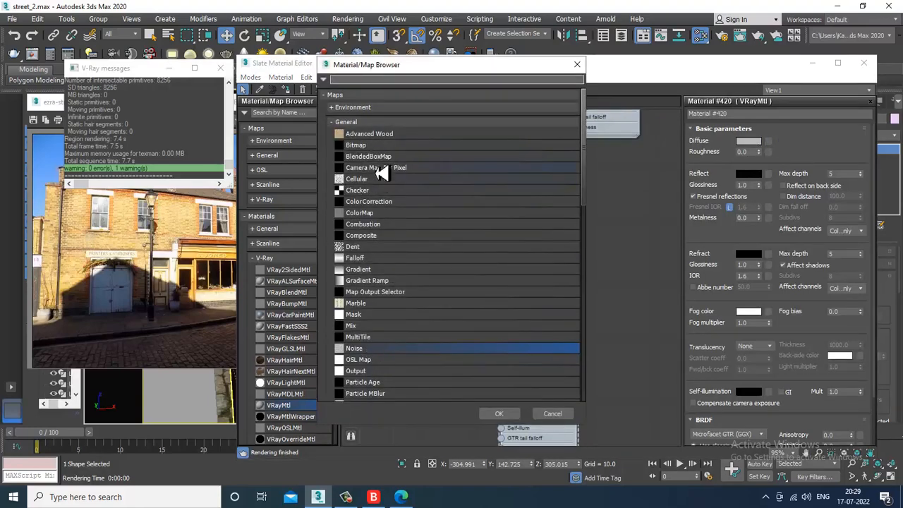
{"action": "double_click", "coordinate": [371, 146]}
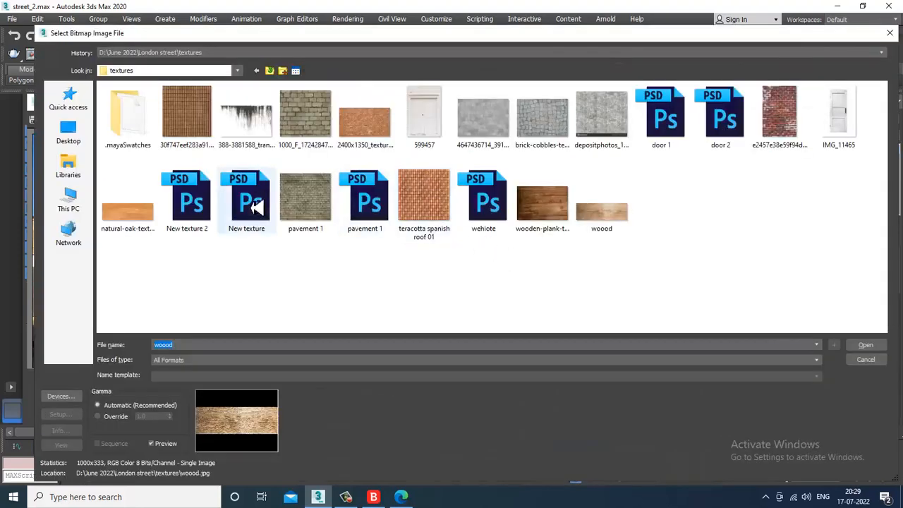
{"action": "left_click", "coordinate": [268, 71]}
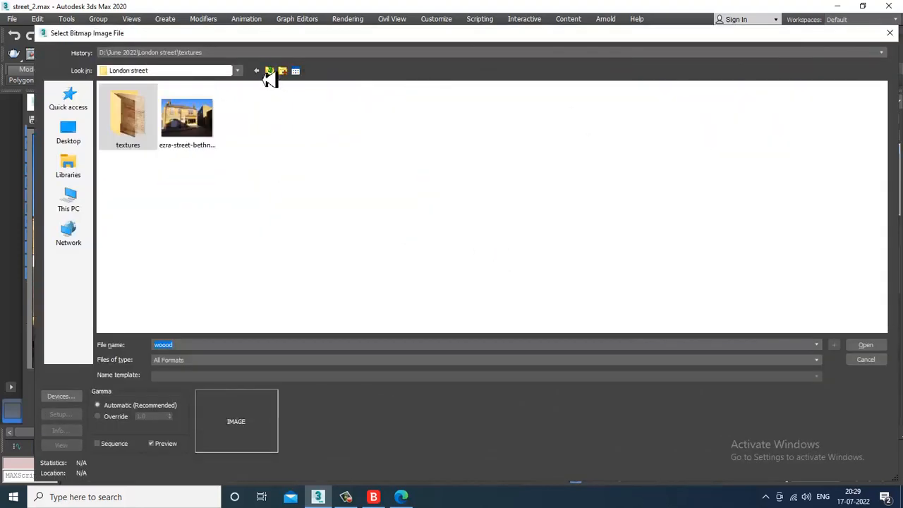
{"action": "left_click", "coordinate": [269, 71]}
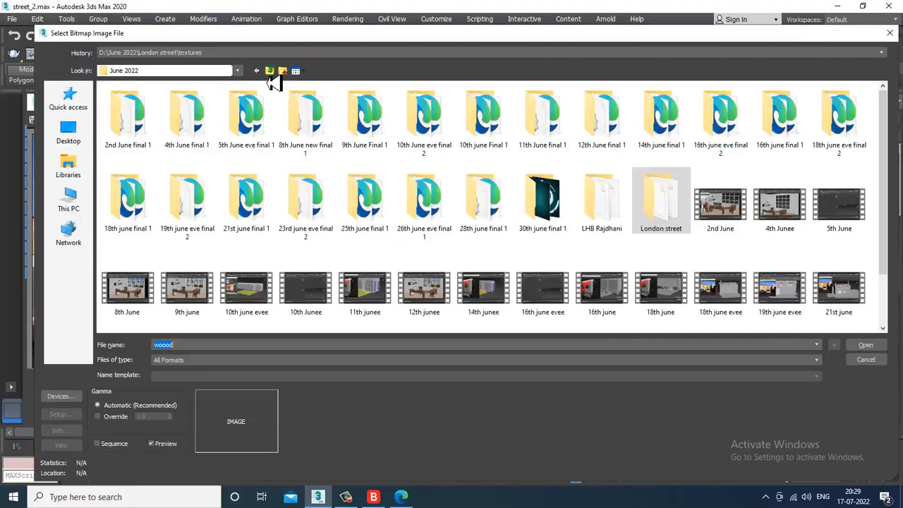
{"action": "double_click", "coordinate": [650, 187]}
{"action": "double_click", "coordinate": [146, 121]}
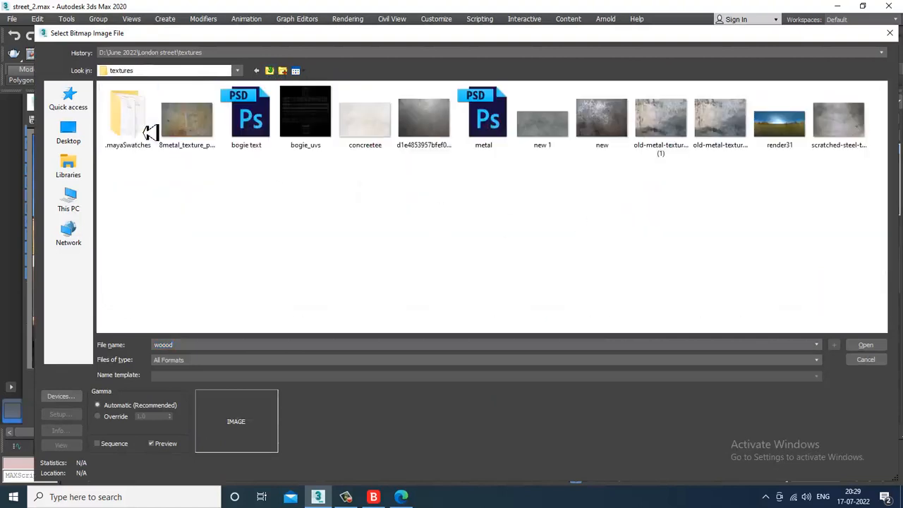
{"action": "left_click", "coordinate": [192, 126]}
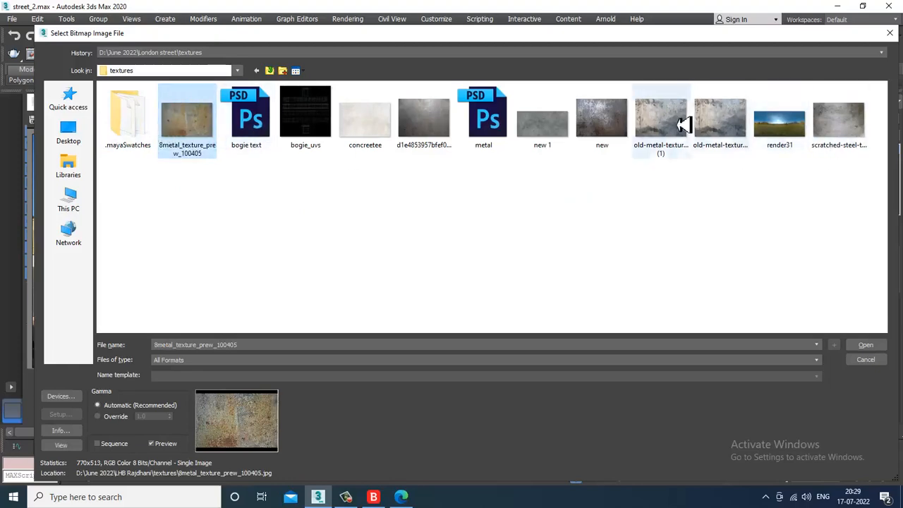
{"action": "double_click", "coordinate": [602, 118]}
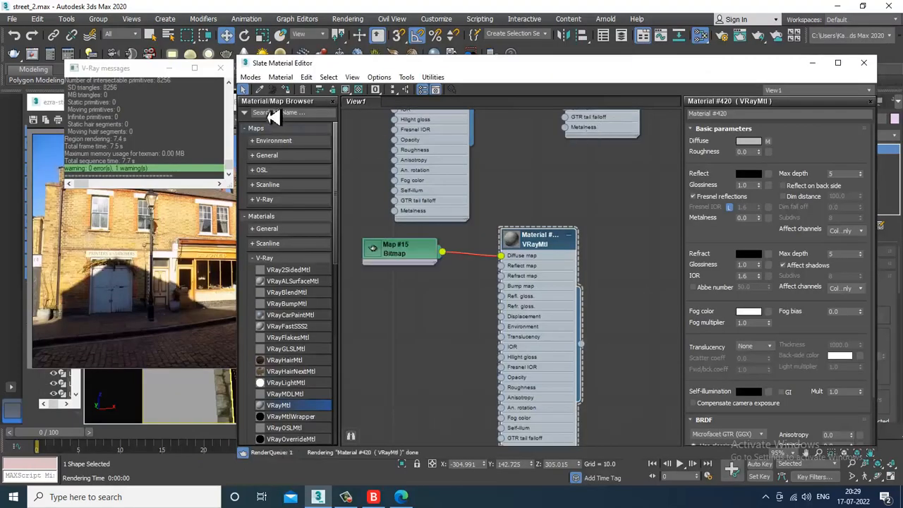
{"action": "left_click", "coordinate": [812, 63]}
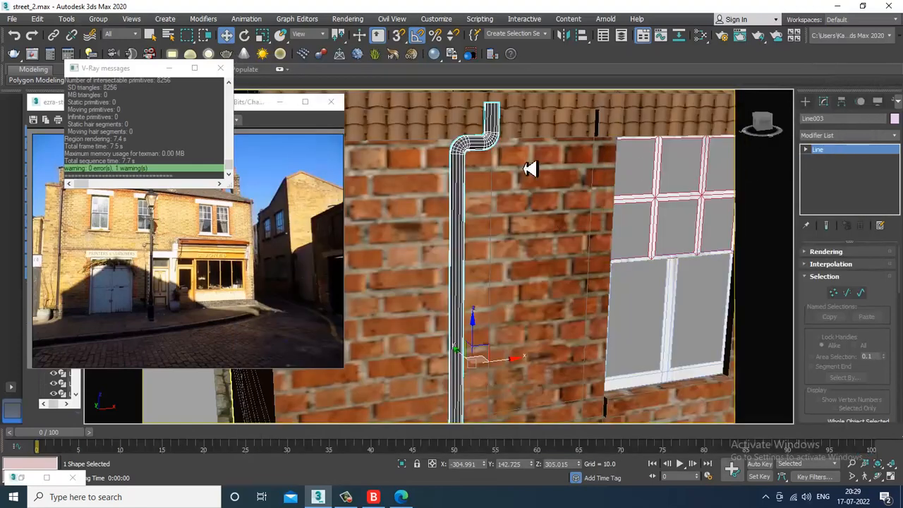
Step: Convert the drainpipe line to an Editable Poly
{"action": "right_click", "coordinate": [467, 148]}
{"action": "mouse_move", "coordinate": [514, 258]}
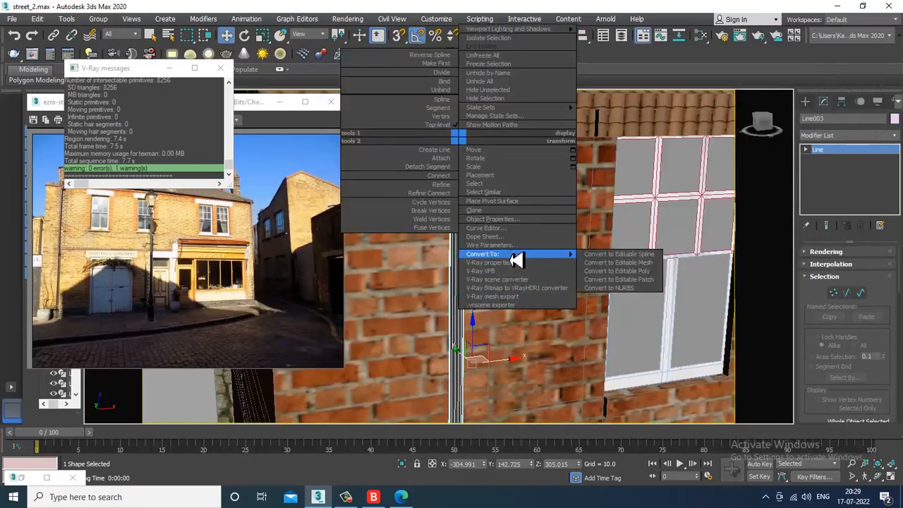
{"action": "left_click", "coordinate": [652, 276]}
Step: Add a UVW Map modifier to the drainpipe with Box mapping and inspect the metal texture on it
{"action": "left_click", "coordinate": [848, 135]}
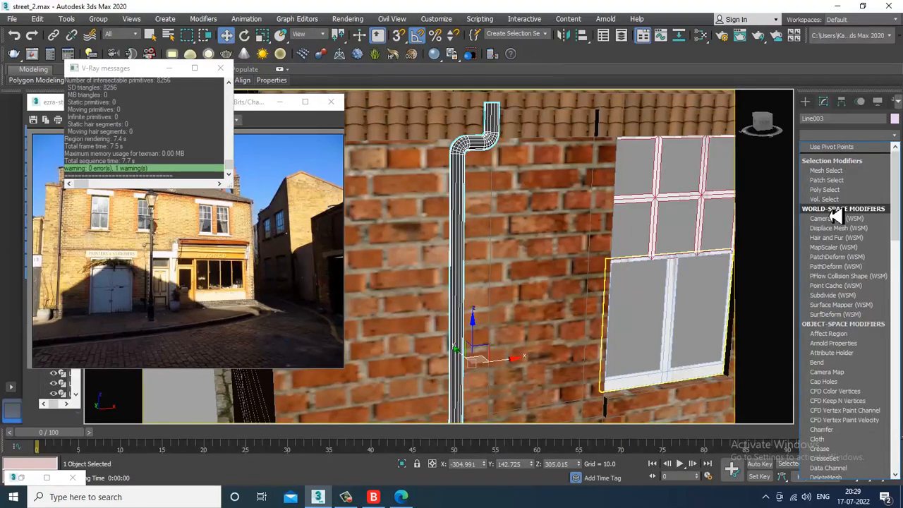
{"action": "scroll", "coordinate": [835, 217], "scroll_direction": "down", "scroll_amount": 10}
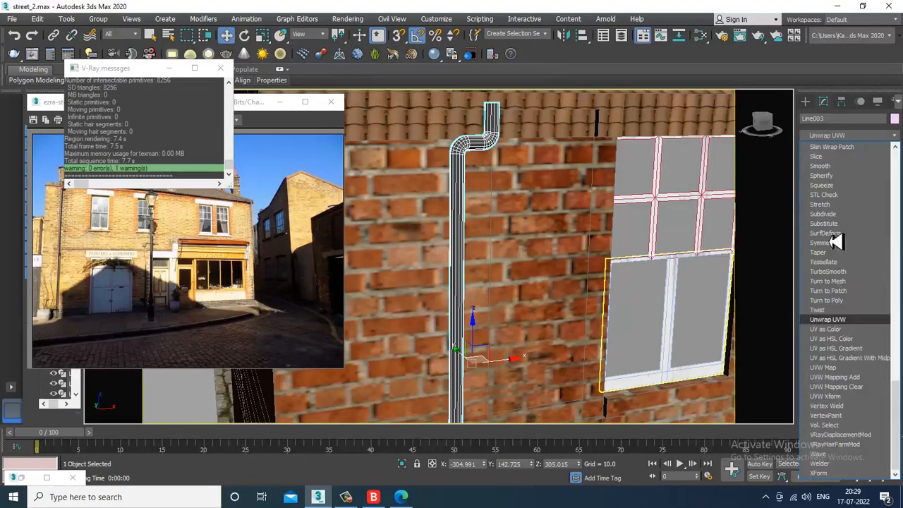
{"action": "left_click", "coordinate": [837, 359]}
{"action": "left_click", "coordinate": [836, 316]}
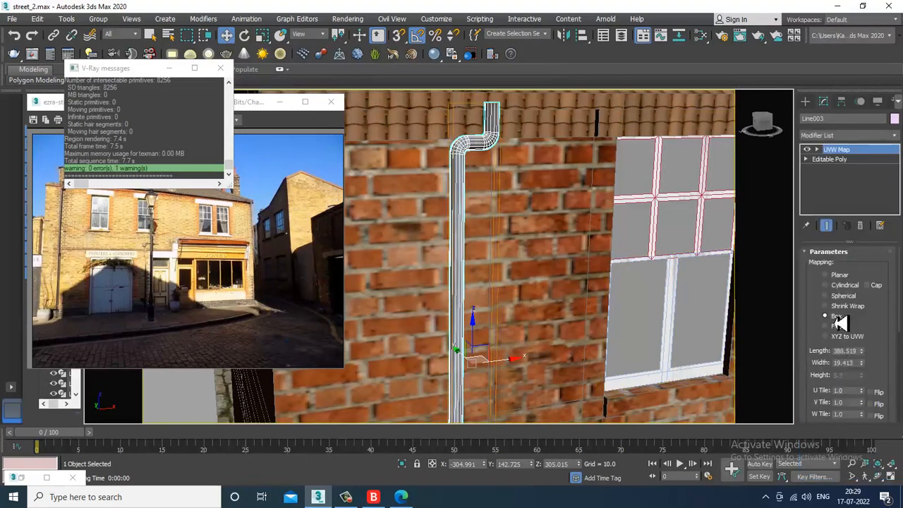
{"action": "mouse_move", "coordinate": [596, 268]}
{"action": "middle_mouse_down", "text": "alt"}
{"action": "mouse_move", "coordinate": [574, 286]}
{"action": "mouse_move", "coordinate": [609, 279]}
{"action": "middle_mouse_up", "text": "alt"}
{"action": "scroll", "coordinate": [605, 286], "scroll_direction": "down", "scroll_amount": 2}
{"action": "scroll", "coordinate": [592, 276], "scroll_direction": "up", "scroll_amount": 4}
{"action": "left_click_drag", "start_coordinate": [890, 338], "coordinate": [892, 255]}
{"action": "left_click_drag", "start_coordinate": [867, 381], "coordinate": [880, 289]}
{"action": "left_click_drag", "start_coordinate": [879, 242], "coordinate": [872, 462]}
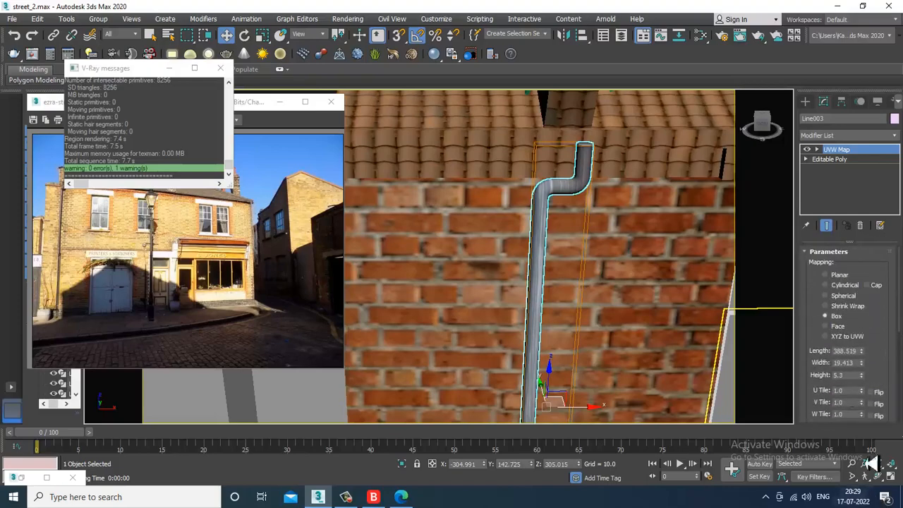
Step: Switch the drainpipe's mapping to Cylindrical, align it to the X axis and fit the gizmo to the pipe
{"action": "left_click", "coordinate": [848, 288]}
{"action": "scroll", "coordinate": [667, 300], "scroll_direction": "down", "scroll_amount": 5}
{"action": "middle_click_drag", "start_coordinate": [667, 300], "coordinate": [610, 95]}
{"action": "middle_click_drag", "start_coordinate": [551, 333], "coordinate": [566, 374]}
{"action": "scroll", "coordinate": [555, 284], "scroll_direction": "up", "scroll_amount": 3}
{"action": "scroll", "coordinate": [555, 278], "scroll_direction": "down", "scroll_amount": 5}
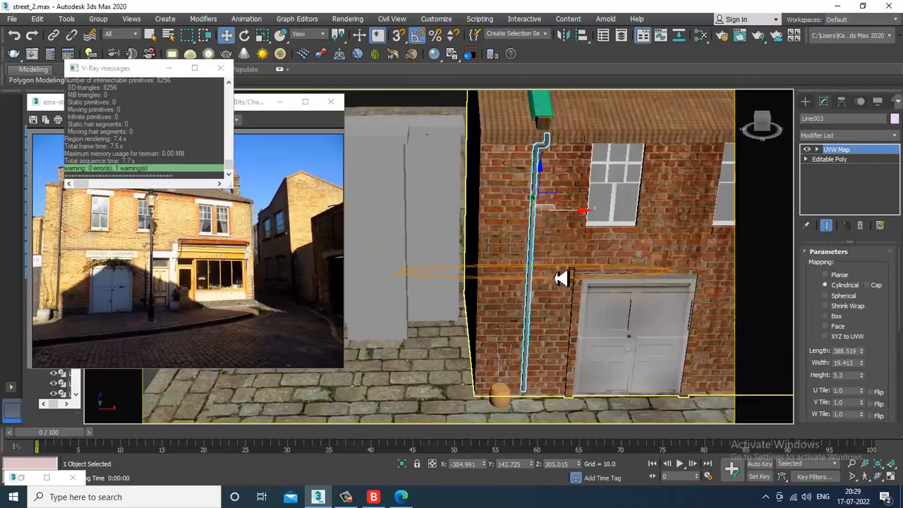
{"action": "middle_click_drag", "start_coordinate": [669, 282], "coordinate": [679, 290], "text": "alt"}
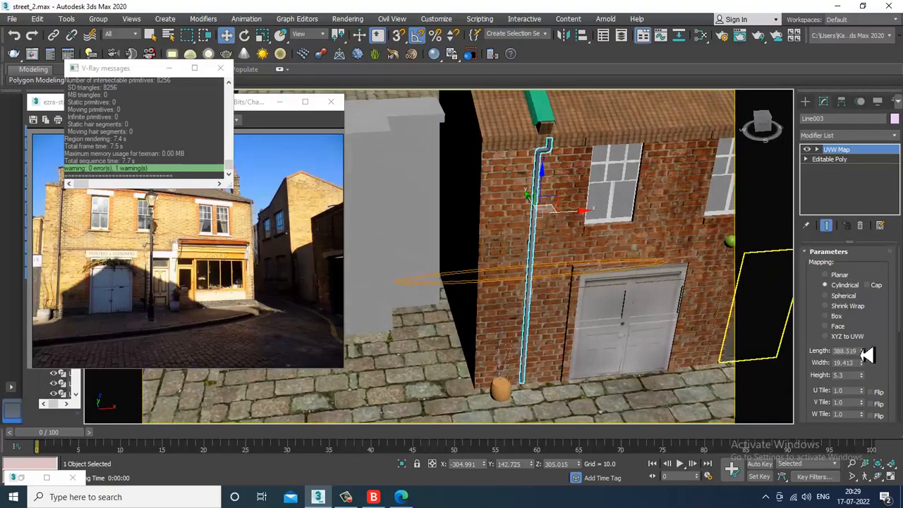
{"action": "left_click_drag", "start_coordinate": [892, 356], "coordinate": [874, 205]}
{"action": "left_click", "coordinate": [828, 337]}
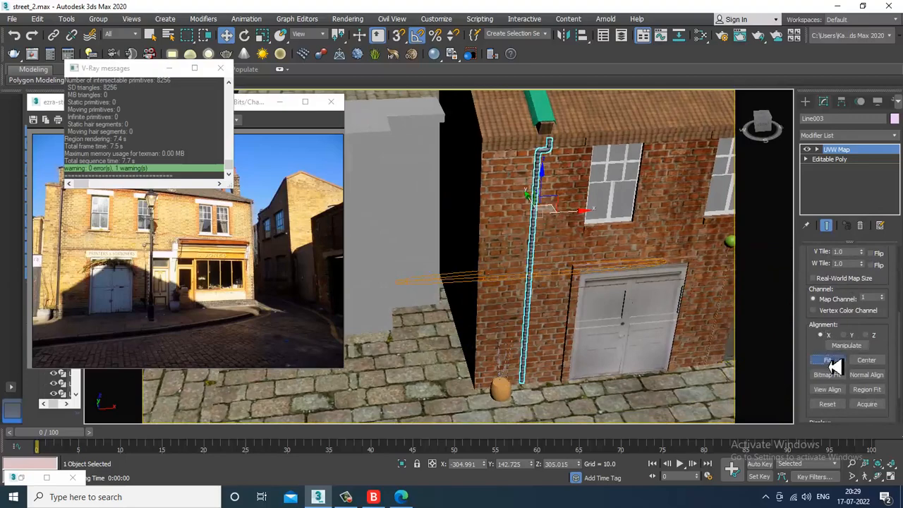
{"action": "left_click", "coordinate": [830, 363]}
{"action": "scroll", "coordinate": [494, 214], "scroll_direction": "up", "scroll_amount": 4}
{"action": "middle_click_drag", "start_coordinate": [606, 185], "coordinate": [553, 275]}
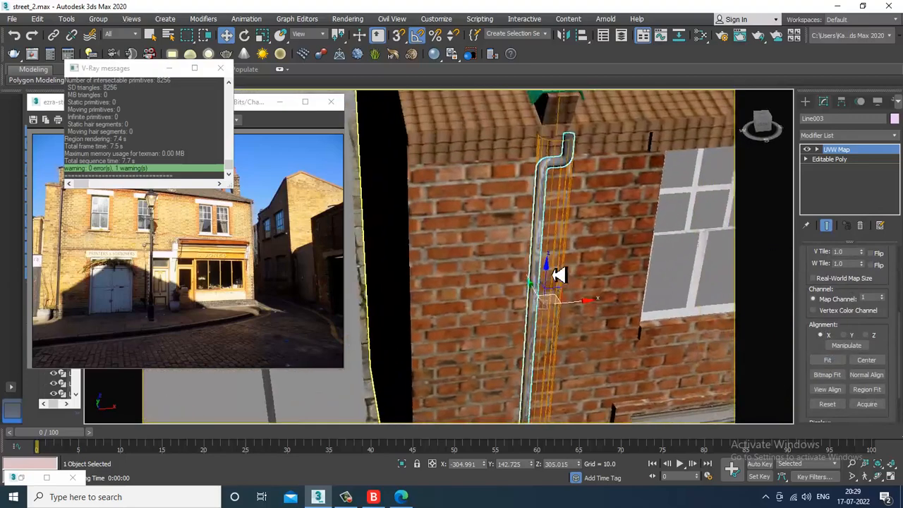
{"action": "scroll", "coordinate": [557, 275], "scroll_direction": "up", "scroll_amount": 4}
{"action": "scroll", "coordinate": [562, 266], "scroll_direction": "down", "scroll_amount": 4}
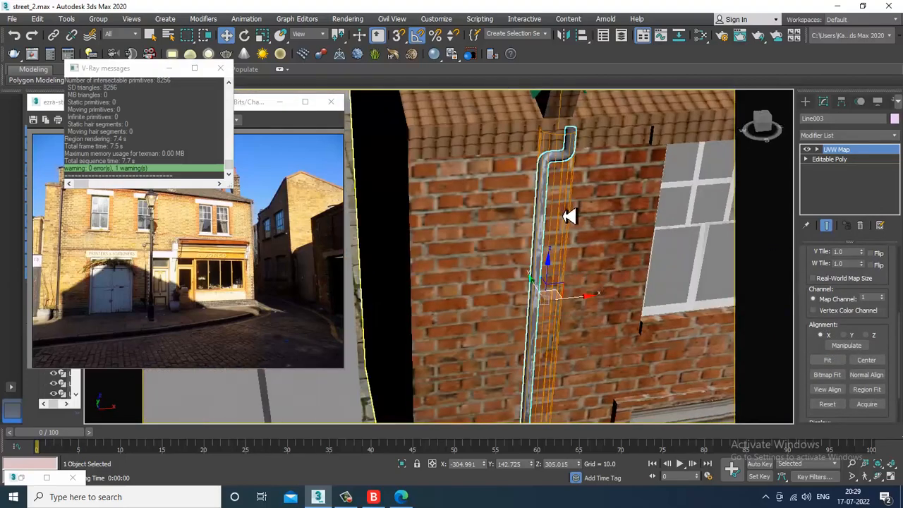
{"action": "scroll", "coordinate": [568, 216], "scroll_direction": "down", "scroll_amount": 3}
Step: Collapse the drainpipe with its UVW mapping to an Editable Poly
{"action": "right_click", "coordinate": [559, 185]}
{"action": "mouse_move", "coordinate": [633, 309]}
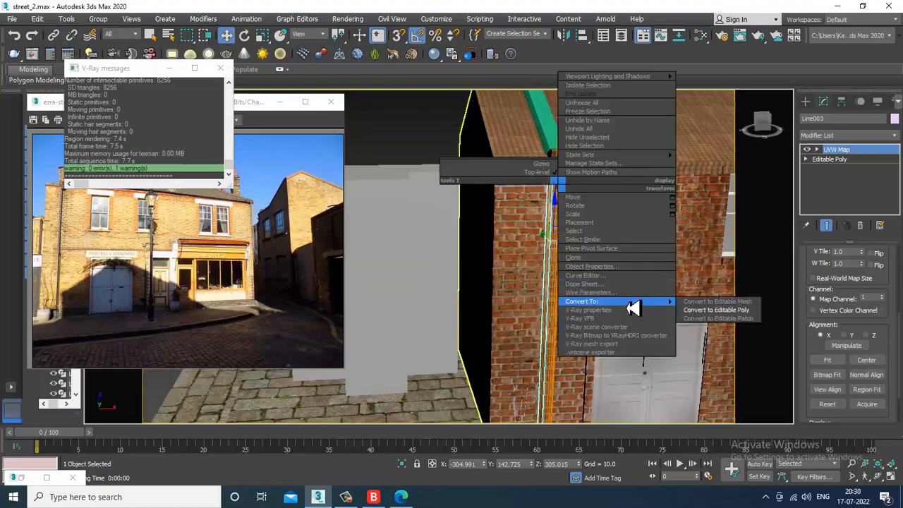
{"action": "left_click", "coordinate": [715, 310]}
Step: Select the untextured grey building beside the brick house and assign the existing wood material to it
{"action": "left_click", "coordinate": [440, 251]}
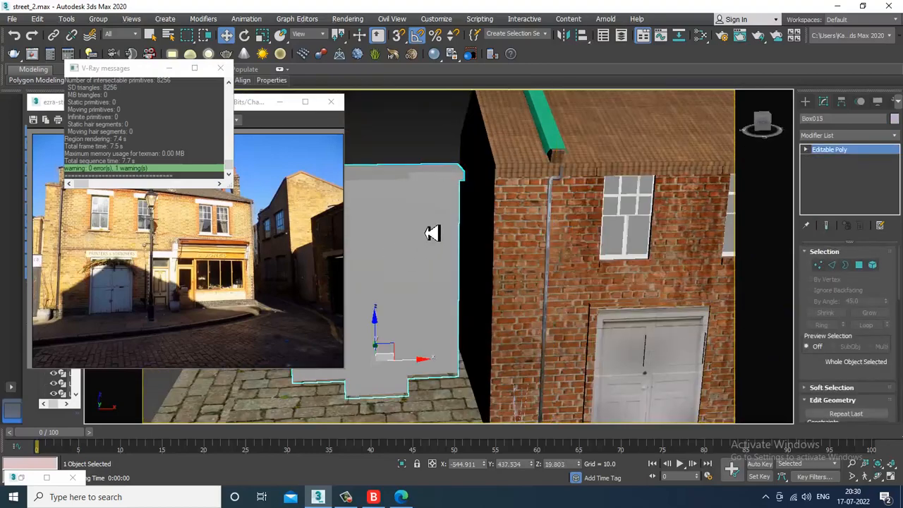
{"action": "key", "text": "m"}
{"action": "middle_click_drag", "start_coordinate": [610, 191], "coordinate": [602, 379]}
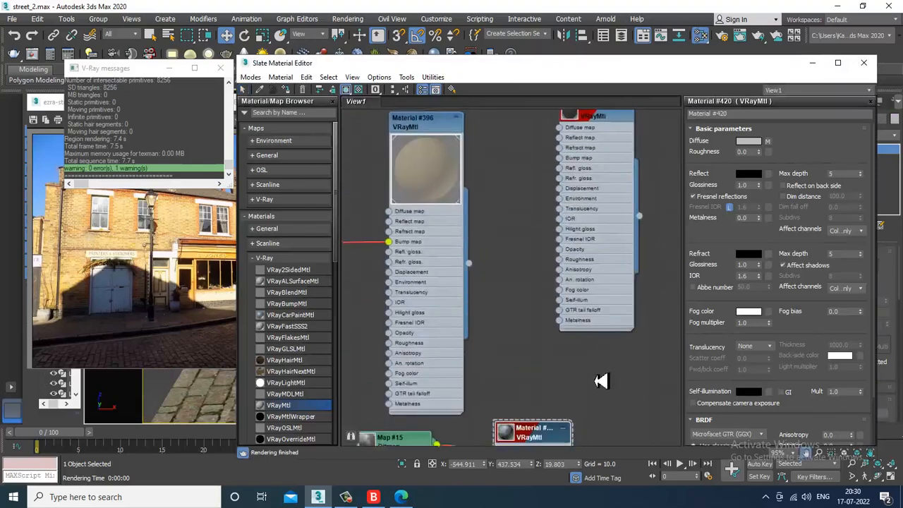
{"action": "middle_click_drag", "start_coordinate": [502, 187], "coordinate": [526, 417]}
{"action": "middle_click_drag", "start_coordinate": [440, 206], "coordinate": [458, 312]}
{"action": "scroll", "coordinate": [448, 219], "scroll_direction": "down", "scroll_amount": 1}
{"action": "left_click", "coordinate": [432, 216]}
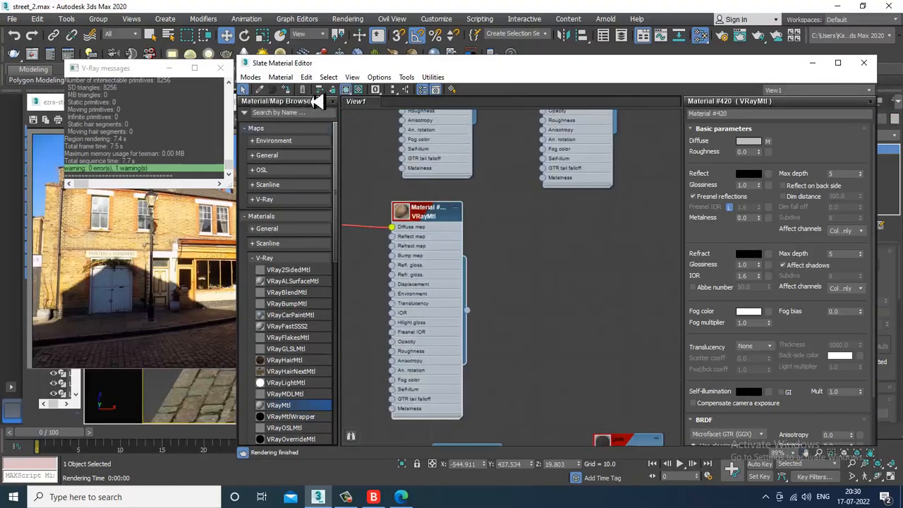
{"action": "left_click_drag", "start_coordinate": [356, 78], "coordinate": [507, 286]}
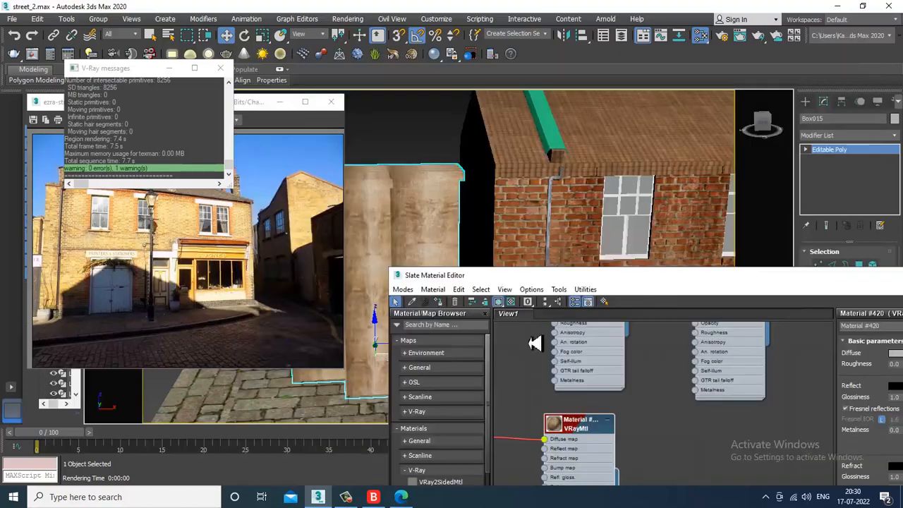
Step: Replace the wood on the neighbouring building with the existing brick material, then put the material editor away
{"action": "middle_click_drag", "start_coordinate": [692, 385], "coordinate": [695, 486]}
{"action": "middle_click_drag", "start_coordinate": [663, 328], "coordinate": [681, 366]}
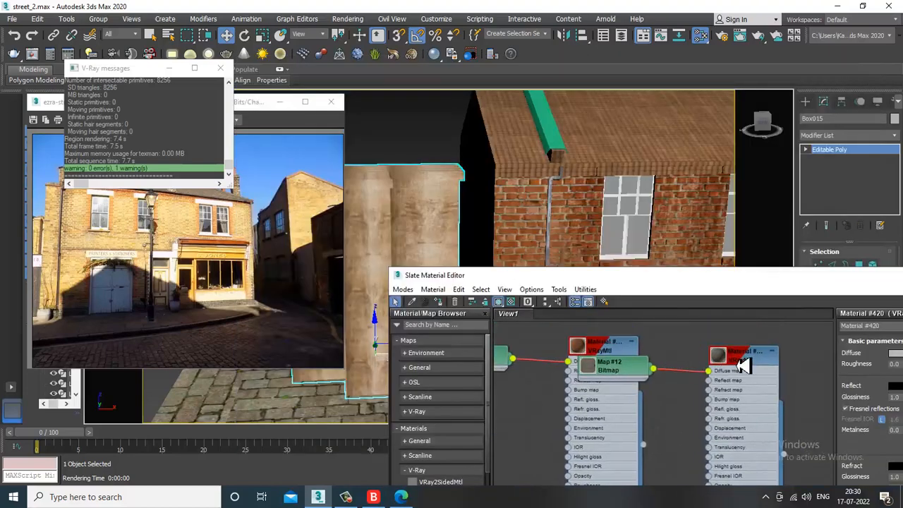
{"action": "left_click", "coordinate": [614, 351]}
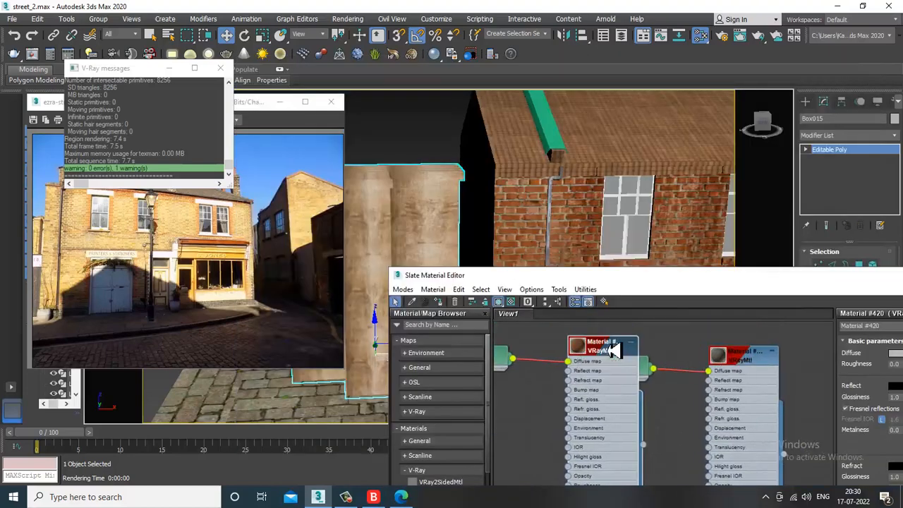
{"action": "left_click", "coordinate": [440, 302]}
{"action": "left_click_drag", "start_coordinate": [860, 280], "coordinate": [651, 268]}
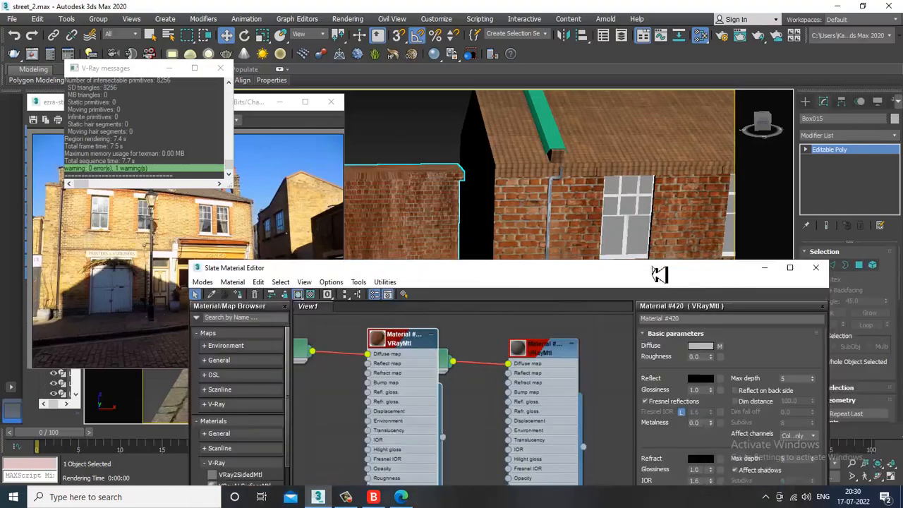
{"action": "left_click", "coordinate": [772, 274]}
Step: Select both cylindrical chimney pots on top of the brick chimneys
{"action": "middle_click_drag", "start_coordinate": [454, 209], "coordinate": [479, 190], "text": "alt"}
{"action": "scroll", "coordinate": [482, 191], "scroll_direction": "down", "scroll_amount": 5}
{"action": "middle_click_drag", "start_coordinate": [609, 240], "coordinate": [557, 225]}
{"action": "scroll", "coordinate": [552, 216], "scroll_direction": "up", "scroll_amount": 8}
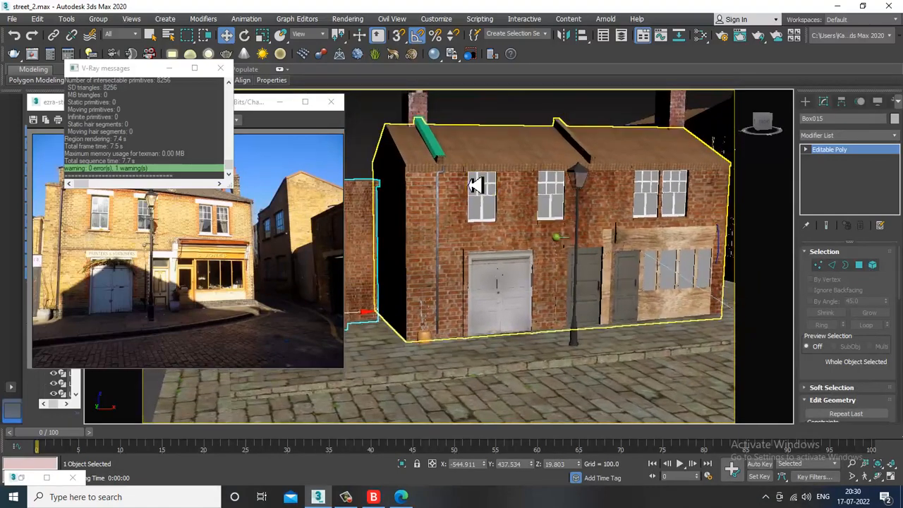
{"action": "scroll", "coordinate": [449, 146], "scroll_direction": "up", "scroll_amount": 3}
{"action": "middle_click_drag", "start_coordinate": [450, 145], "coordinate": [470, 268], "text": "alt"}
{"action": "scroll", "coordinate": [471, 269], "scroll_direction": "up", "scroll_amount": 3}
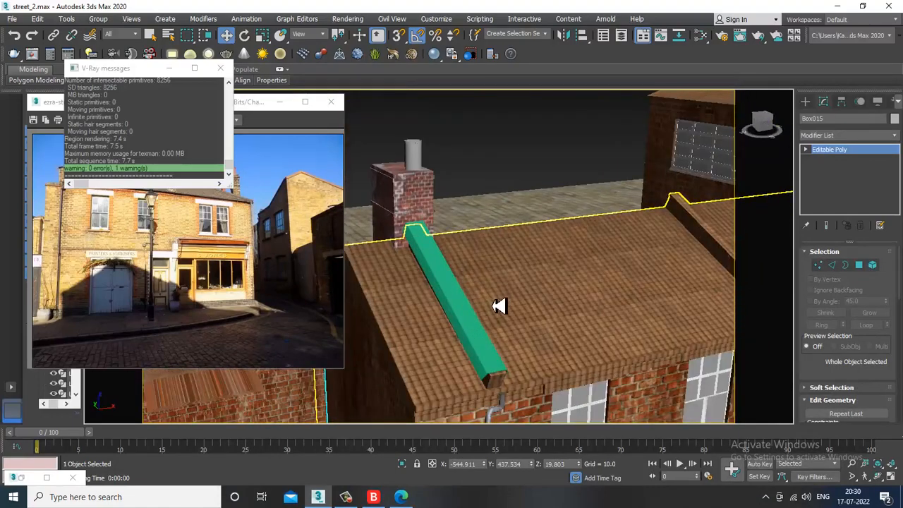
{"action": "left_click", "coordinate": [419, 158]}
{"action": "middle_click_drag", "start_coordinate": [539, 206], "coordinate": [349, 205], "text": "alt"}
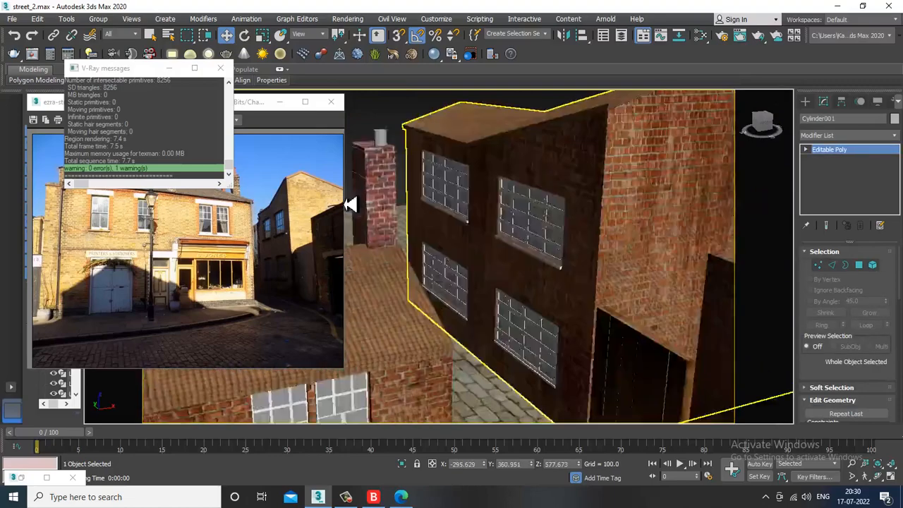
{"action": "scroll", "coordinate": [349, 205], "scroll_direction": "down", "scroll_amount": 4}
{"action": "middle_click_drag", "start_coordinate": [432, 192], "coordinate": [526, 189]}
{"action": "left_click", "coordinate": [450, 179], "text": "ctrl"}
Step: Add a new VRayMtl material for the chimney pots below the existing materials in the graph
{"action": "key", "text": "m"}
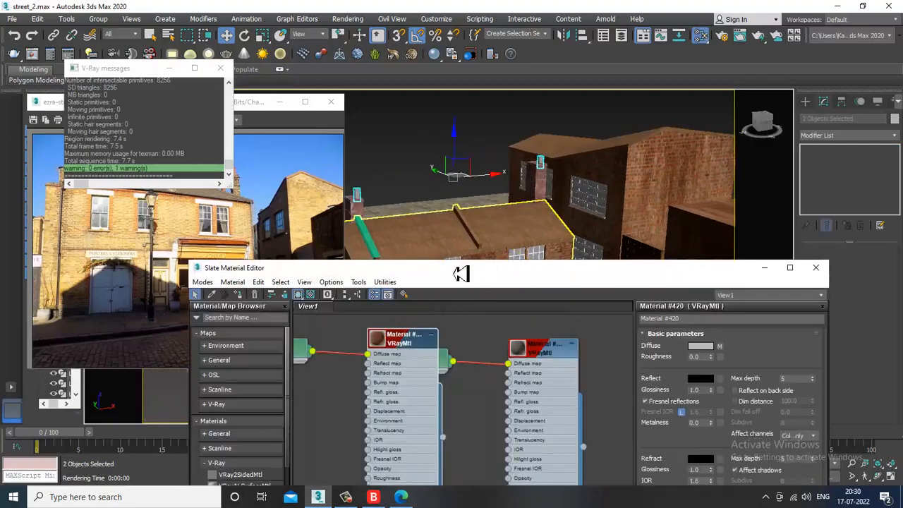
{"action": "left_click_drag", "start_coordinate": [460, 273], "coordinate": [461, 139]}
{"action": "middle_click_drag", "start_coordinate": [466, 346], "coordinate": [453, 161]}
{"action": "middle_click_drag", "start_coordinate": [464, 486], "coordinate": [450, 176]}
{"action": "middle_click_drag", "start_coordinate": [460, 308], "coordinate": [459, 79]}
{"action": "middle_click_drag", "start_coordinate": [462, 484], "coordinate": [443, 304]}
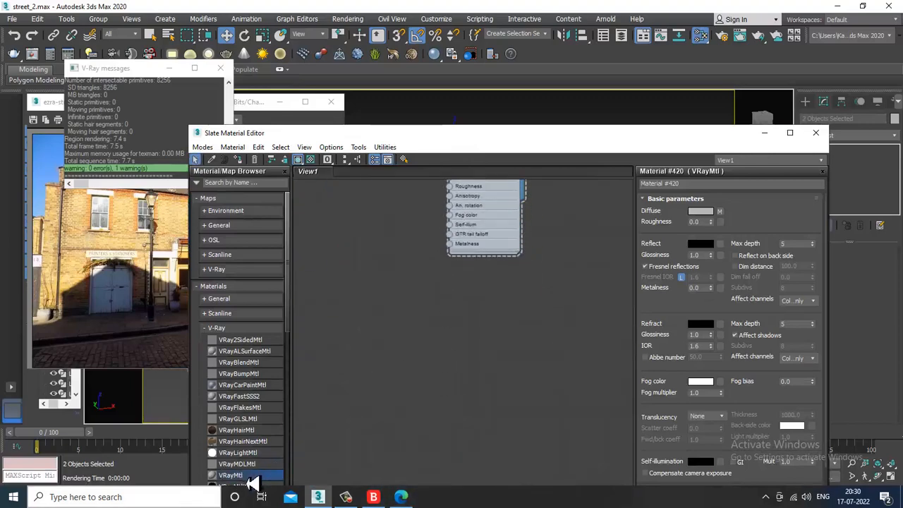
{"action": "left_click_drag", "start_coordinate": [408, 343], "coordinate": [402, 289]}
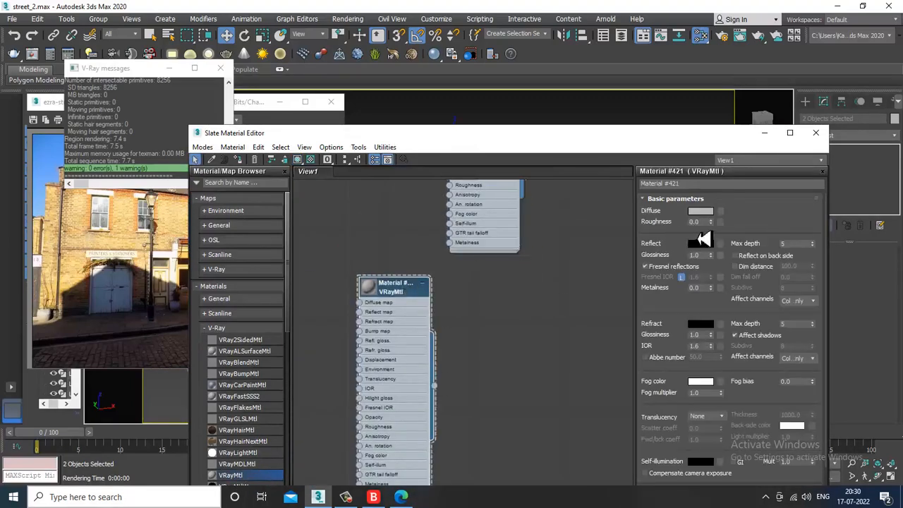
Step: Set the new material's diffuse colour by sampling the chimney pot in the reference photo, and assign the material to the selected pots
{"action": "left_click", "coordinate": [700, 210]}
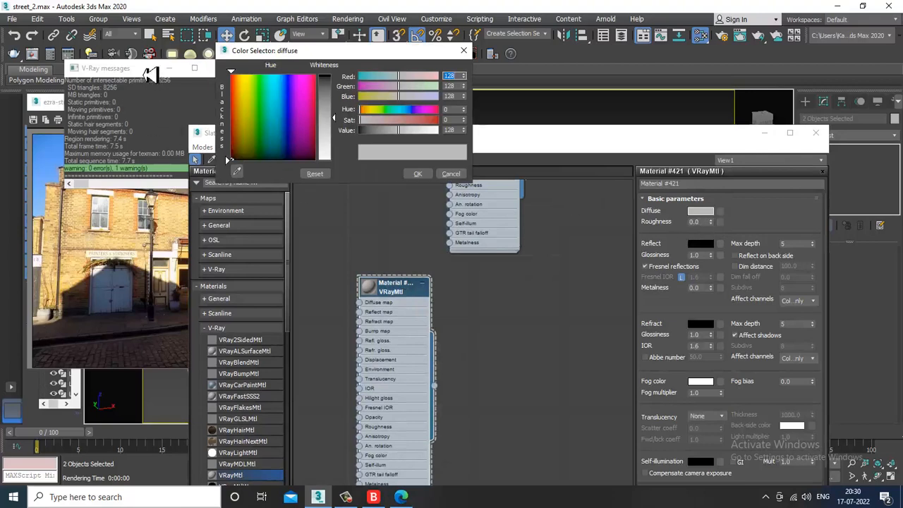
{"action": "left_click_drag", "start_coordinate": [151, 74], "coordinate": [153, 220]}
{"action": "left_click", "coordinate": [237, 171]}
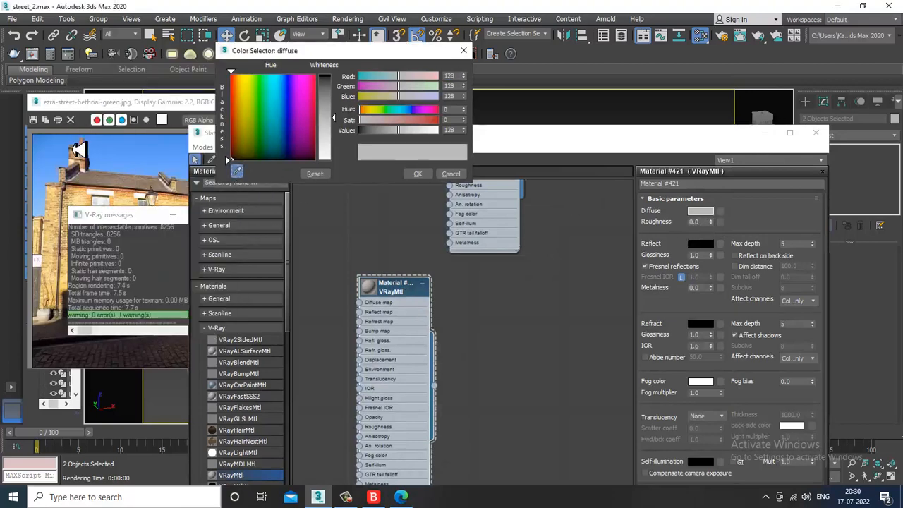
{"action": "left_click_drag", "start_coordinate": [82, 153], "coordinate": [86, 151]}
{"action": "left_click", "coordinate": [417, 173]}
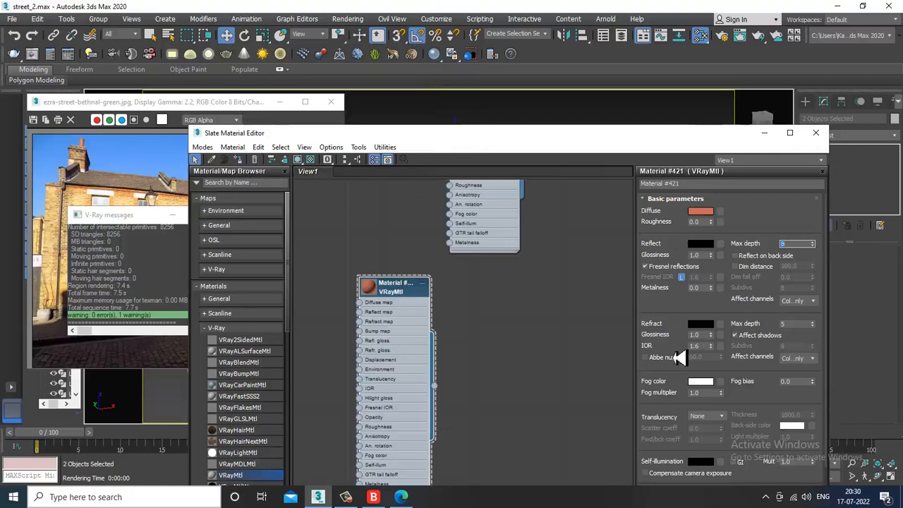
{"action": "scroll", "coordinate": [678, 358], "scroll_direction": "down", "scroll_amount": 2}
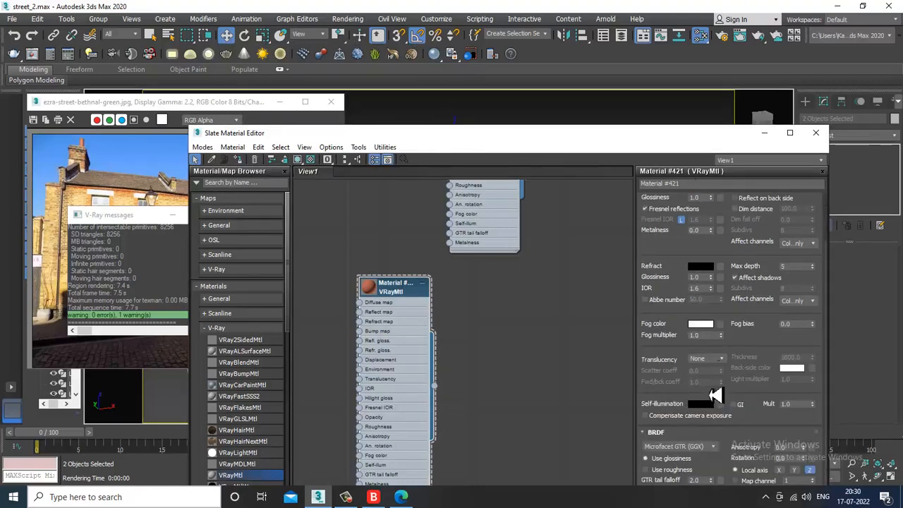
{"action": "left_click", "coordinate": [298, 159]}
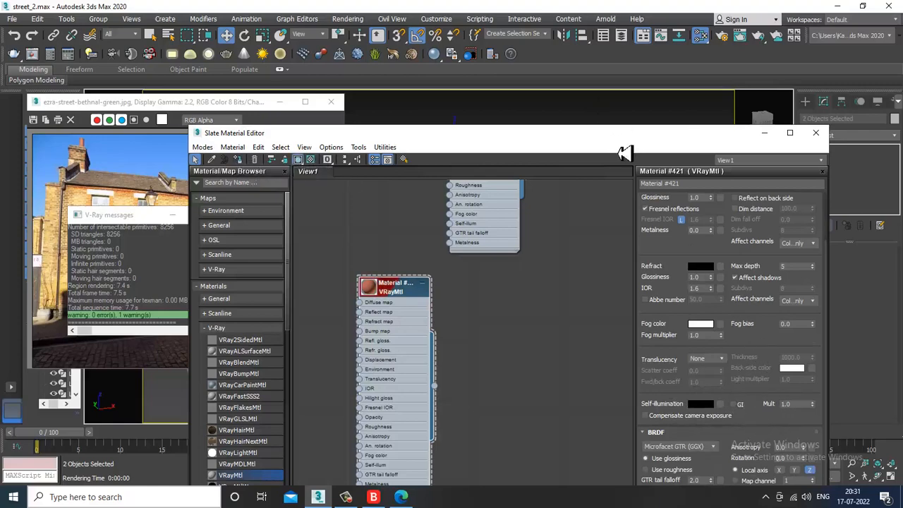
Step: Add a Noise map to the bump slot of the chimney pot material
{"action": "left_click_drag", "start_coordinate": [624, 154], "coordinate": [614, 71]}
{"action": "left_click", "coordinate": [653, 435]}
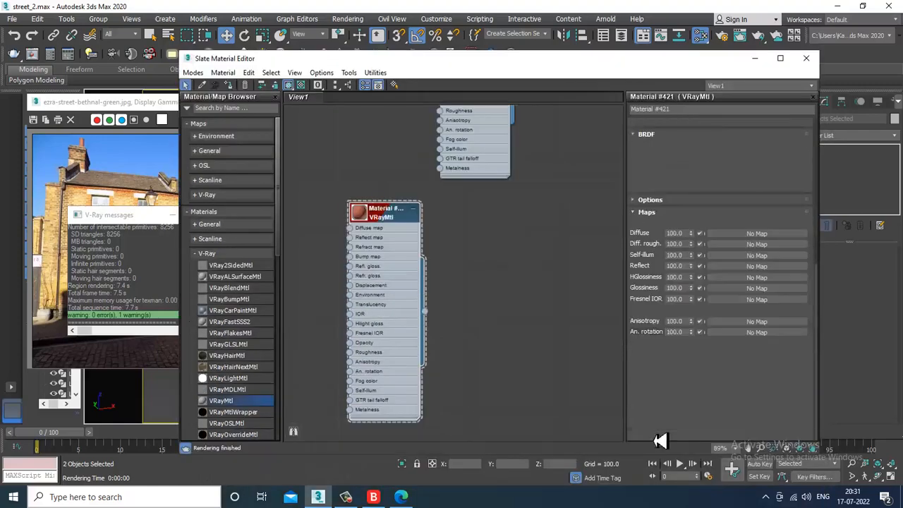
{"action": "left_click", "coordinate": [772, 223]}
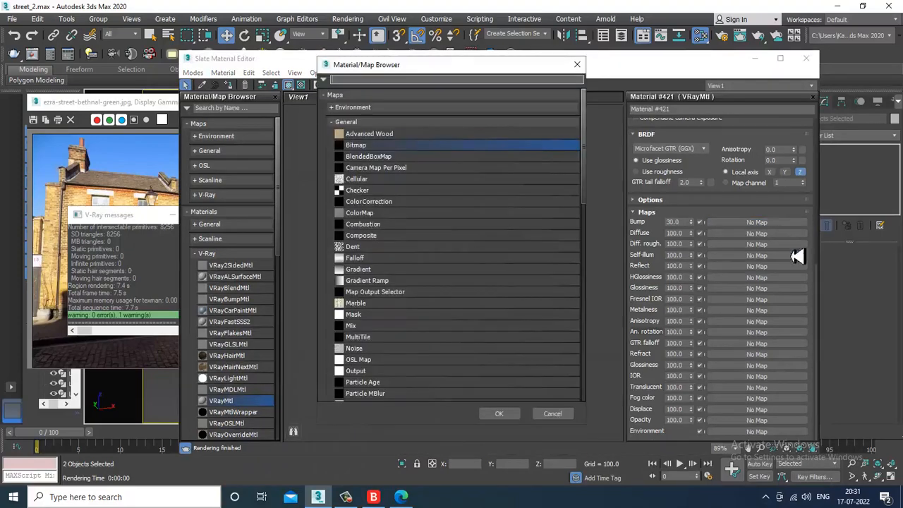
{"action": "double_click", "coordinate": [363, 348]}
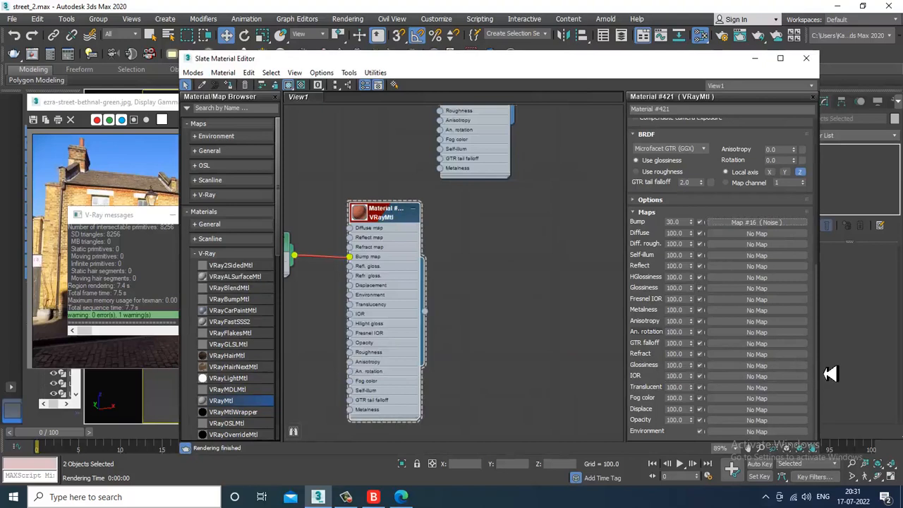
Step: Set the bump noise to Fractal with a size of 0.1, and minimize the material editor
{"action": "left_click", "coordinate": [766, 223]}
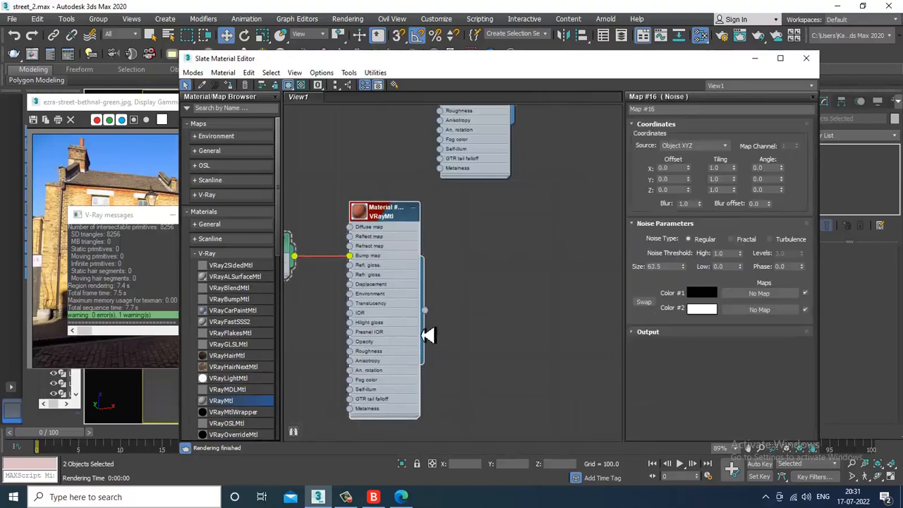
{"action": "left_click", "coordinate": [744, 241]}
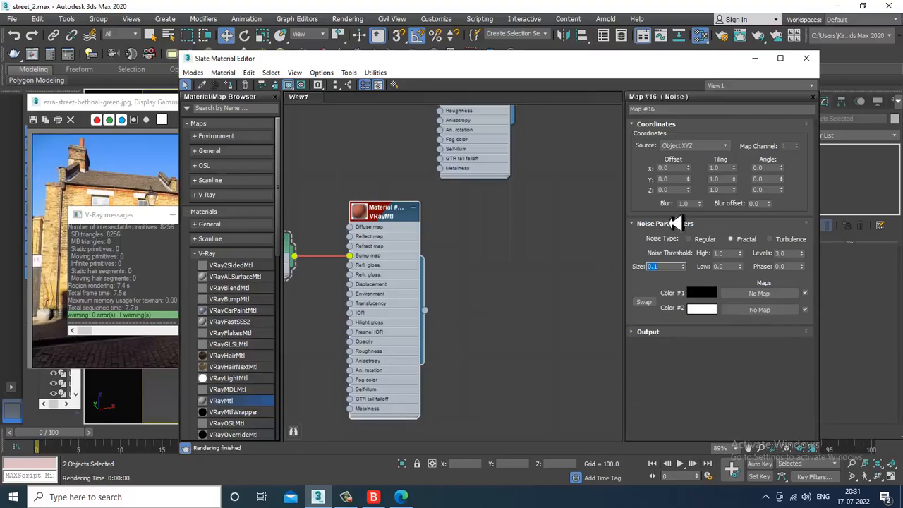
{"action": "left_click", "coordinate": [756, 59]}
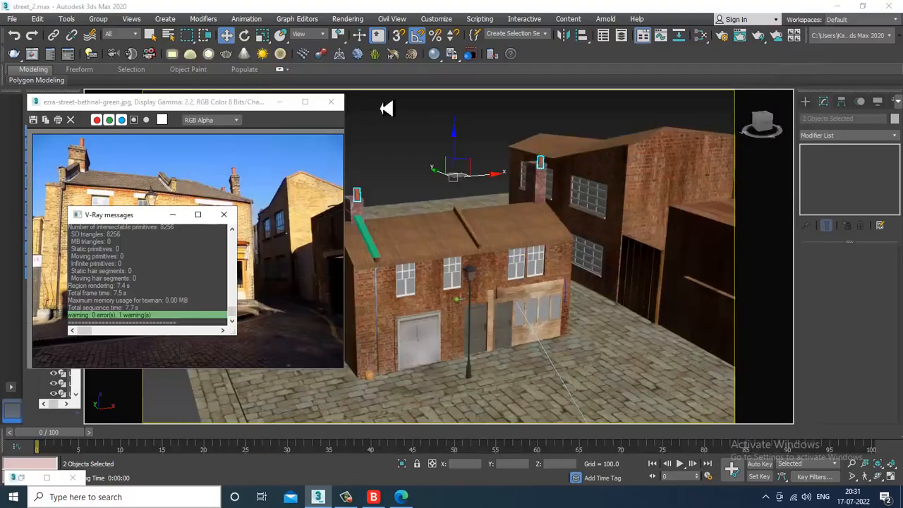
Step: Deselect the chimney pots, select the green strip on the roof near the chimney, and assign the existing metal bitmap material to it
{"action": "left_click", "coordinate": [432, 125]}
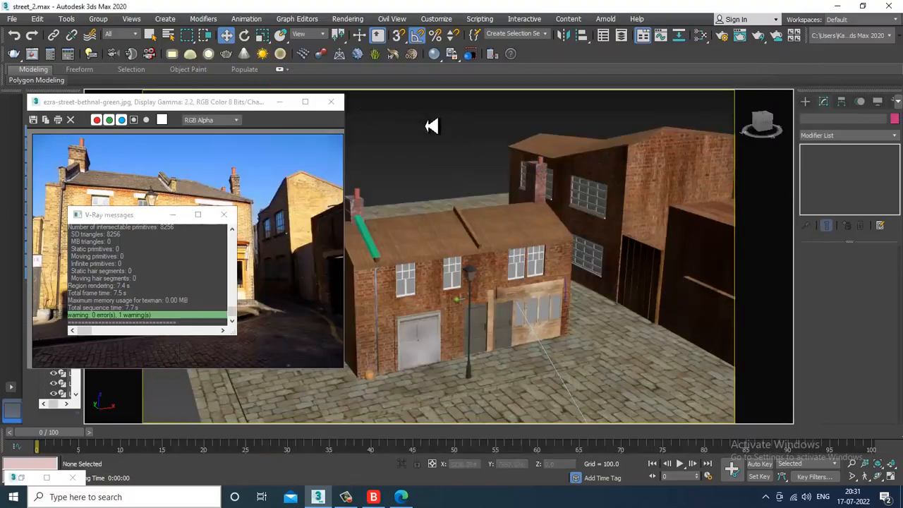
{"action": "left_click", "coordinate": [805, 102]}
{"action": "middle_click_drag", "start_coordinate": [585, 241], "coordinate": [628, 250]}
{"action": "scroll", "coordinate": [572, 265], "scroll_direction": "up", "scroll_amount": 5}
{"action": "middle_click_drag", "start_coordinate": [469, 288], "coordinate": [627, 266]}
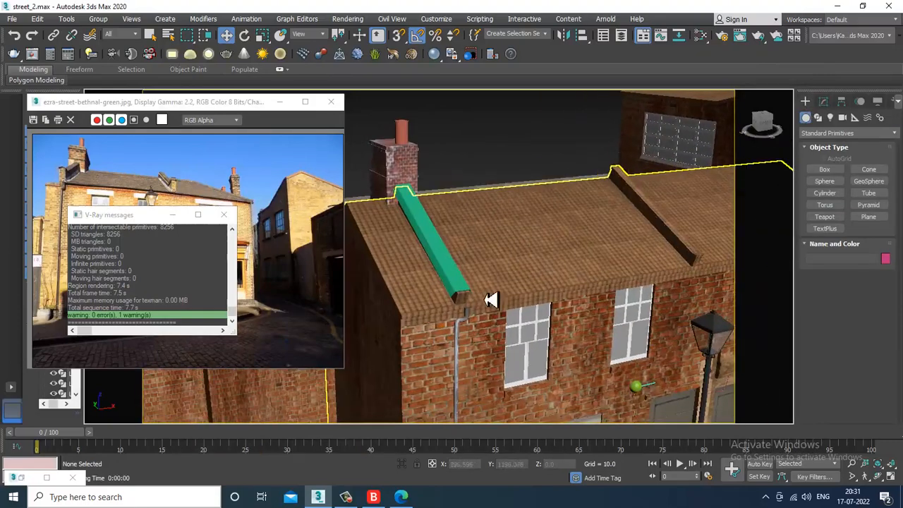
{"action": "left_click", "coordinate": [438, 264]}
{"action": "key", "text": "m"}
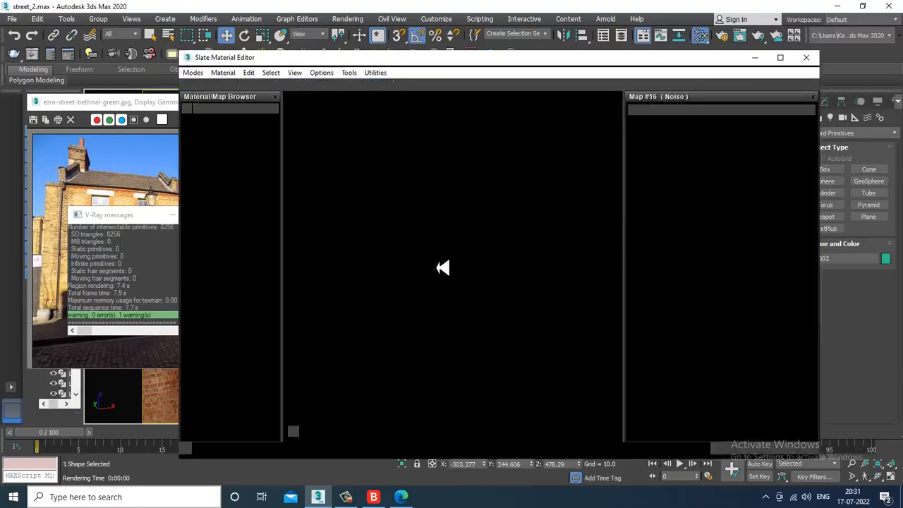
{"action": "middle_click_drag", "start_coordinate": [510, 192], "coordinate": [605, 188]}
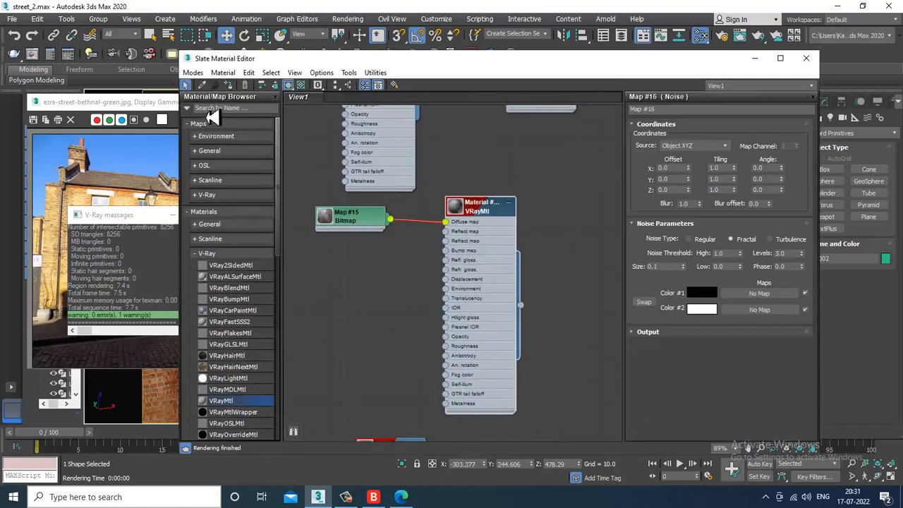
{"action": "left_click", "coordinate": [755, 58]}
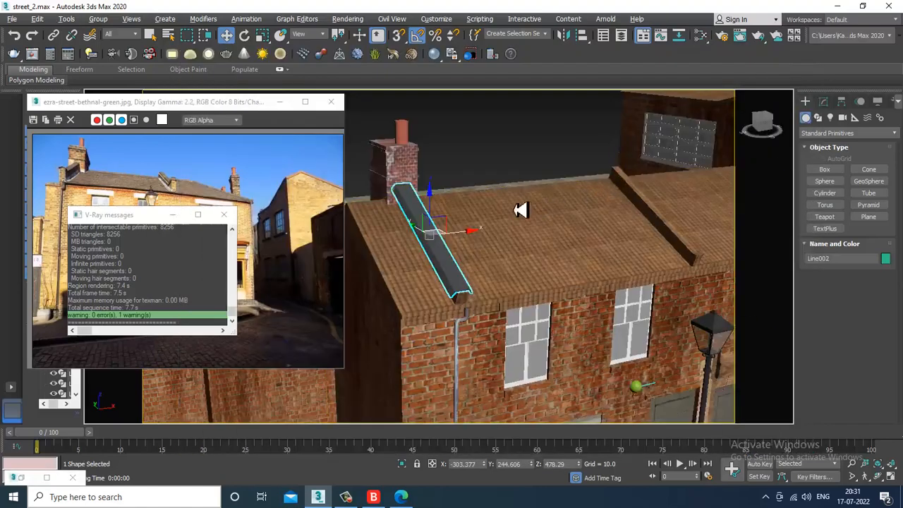
Step: Add a UVW Map modifier with Box mapping to the roof strip
{"action": "scroll", "coordinate": [663, 185], "scroll_direction": "up", "scroll_amount": 4}
{"action": "left_click", "coordinate": [818, 101]}
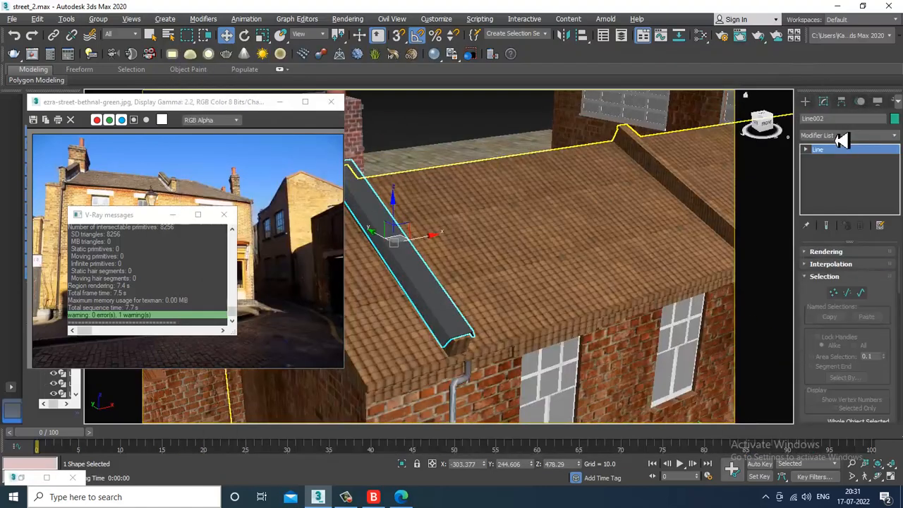
{"action": "left_click", "coordinate": [846, 133]}
{"action": "key", "text": "u"}
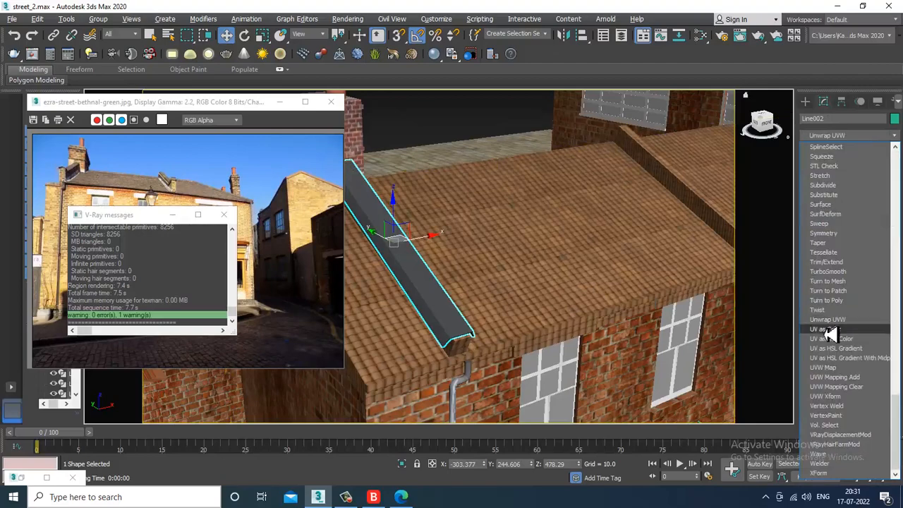
{"action": "left_click", "coordinate": [827, 368]}
{"action": "left_click", "coordinate": [835, 316]}
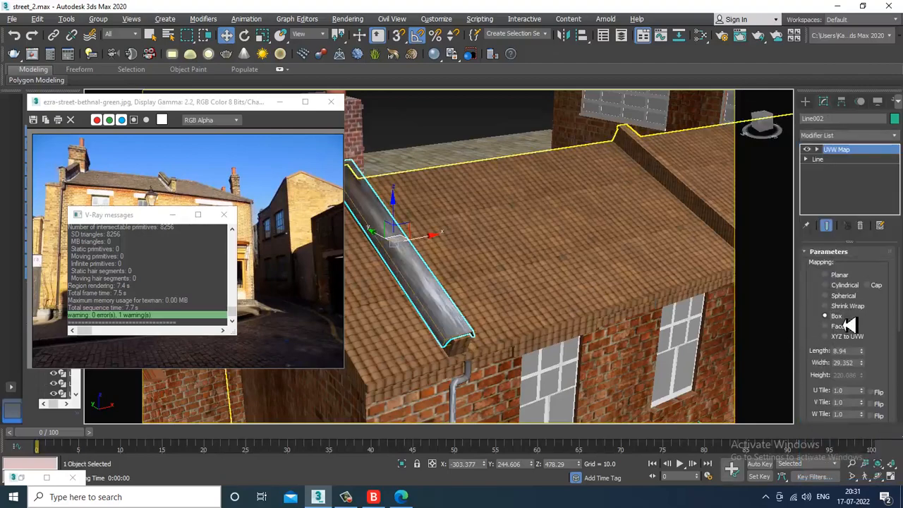
Step: Reduce the height of the roof strip's box mapping to 52.821 so the texture repeats along its length
{"action": "scroll", "coordinate": [493, 296], "scroll_direction": "up", "scroll_amount": 5}
{"action": "scroll", "coordinate": [528, 283], "scroll_direction": "up", "scroll_amount": 2}
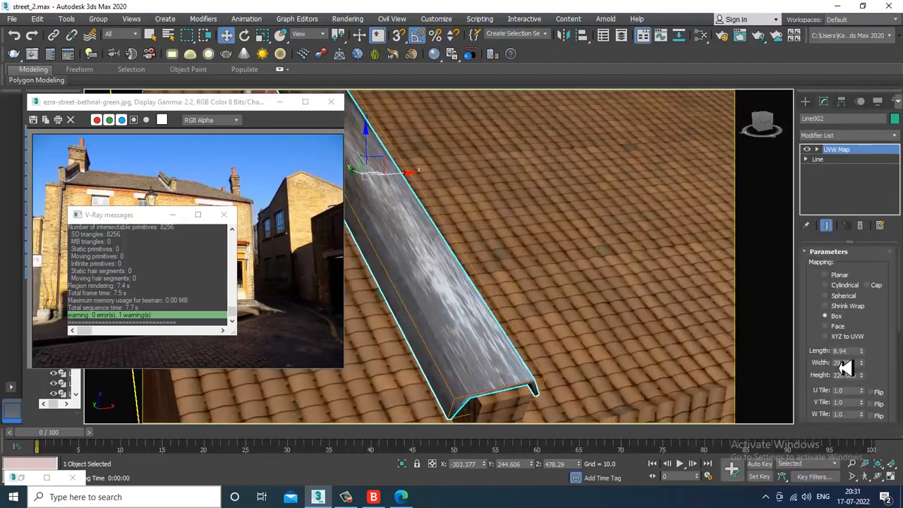
{"action": "left_click_drag", "start_coordinate": [870, 374], "coordinate": [886, 428]}
{"action": "middle_click_drag", "start_coordinate": [557, 299], "coordinate": [561, 262], "text": "alt"}
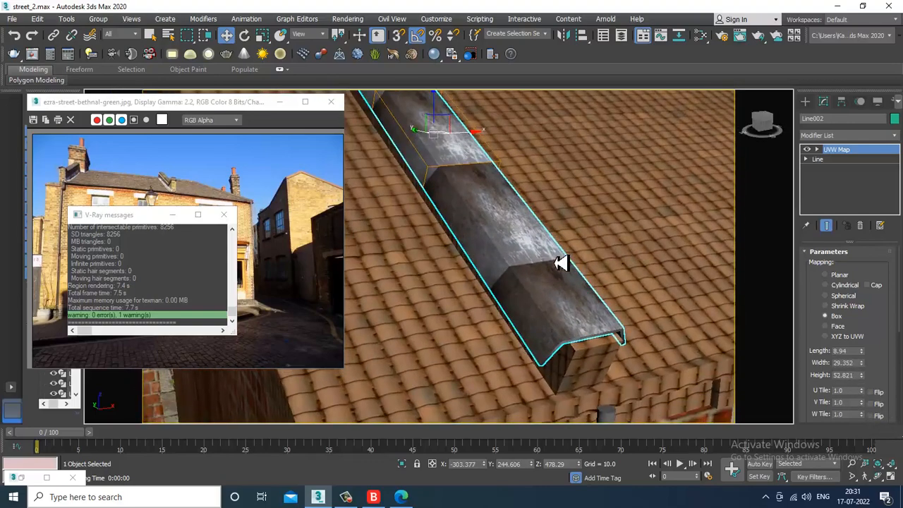
Step: Add another VRayMtl in empty space beside the chimney pot material in the graph
{"action": "key", "text": "m"}
{"action": "middle_click_drag", "start_coordinate": [500, 373], "coordinate": [487, 142]}
{"action": "middle_click_drag", "start_coordinate": [465, 322], "coordinate": [445, 226]}
{"action": "scroll", "coordinate": [446, 226], "scroll_direction": "down", "scroll_amount": 1}
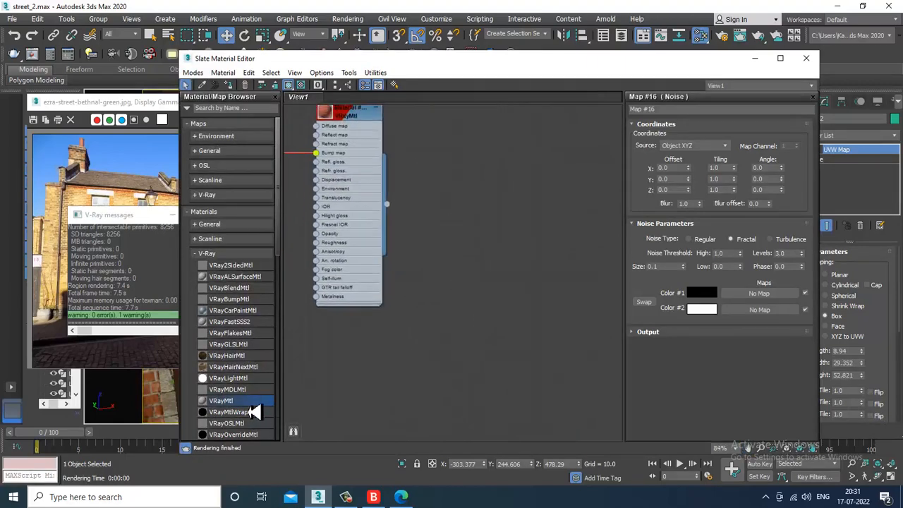
{"action": "left_click_drag", "start_coordinate": [584, 197], "coordinate": [520, 162]}
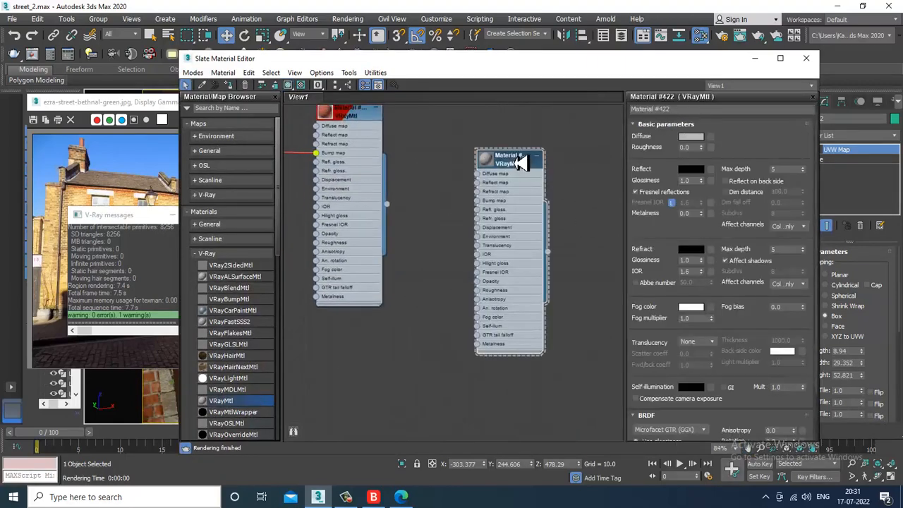
Step: Load the 8metal_texture image from the textures folder as a Bitmap in the new material's diffuse slot
{"action": "left_click_drag", "start_coordinate": [711, 150], "coordinate": [711, 148]}
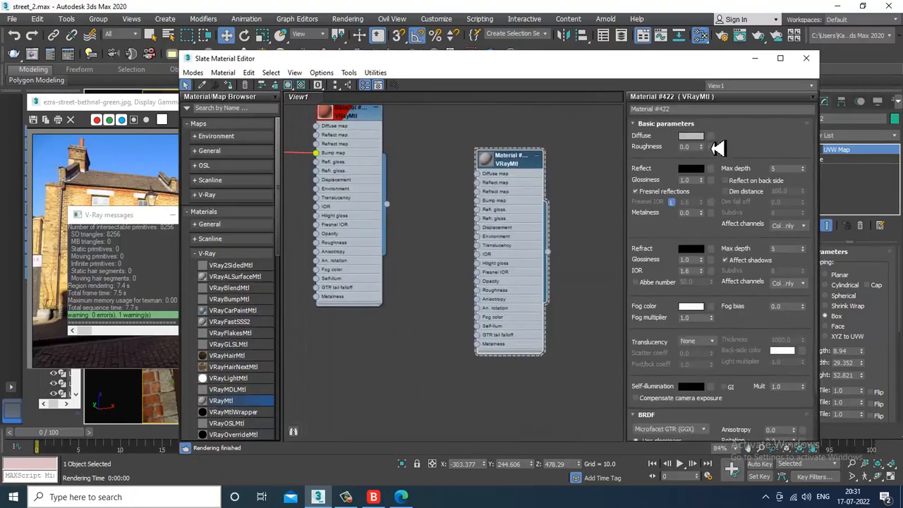
{"action": "left_click", "coordinate": [711, 136]}
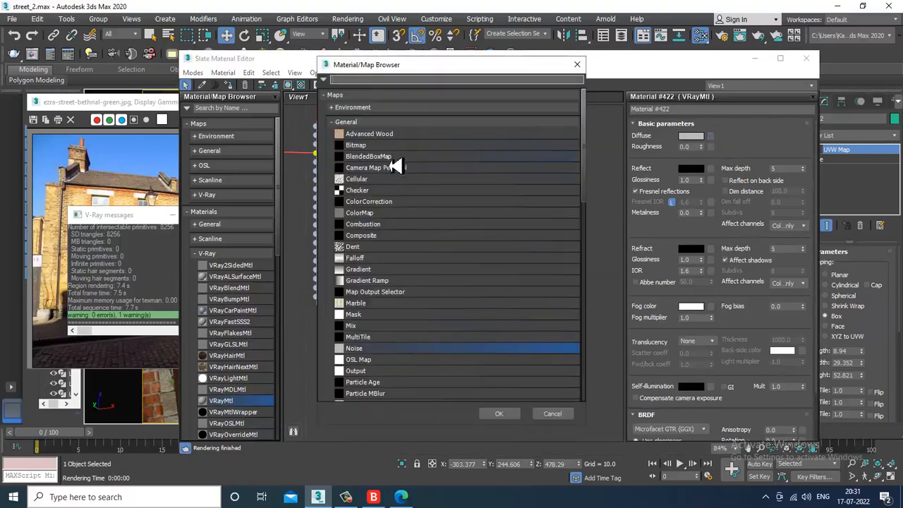
{"action": "double_click", "coordinate": [368, 146]}
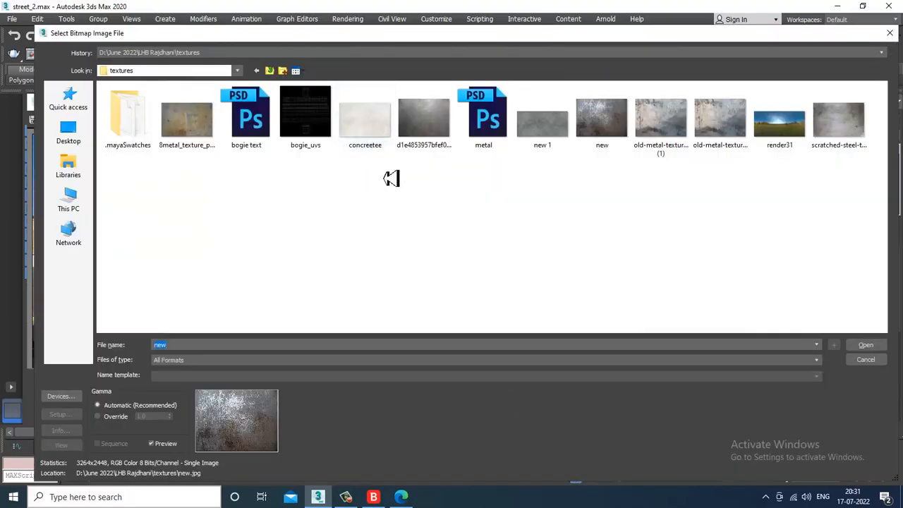
{"action": "double_click", "coordinate": [187, 119]}
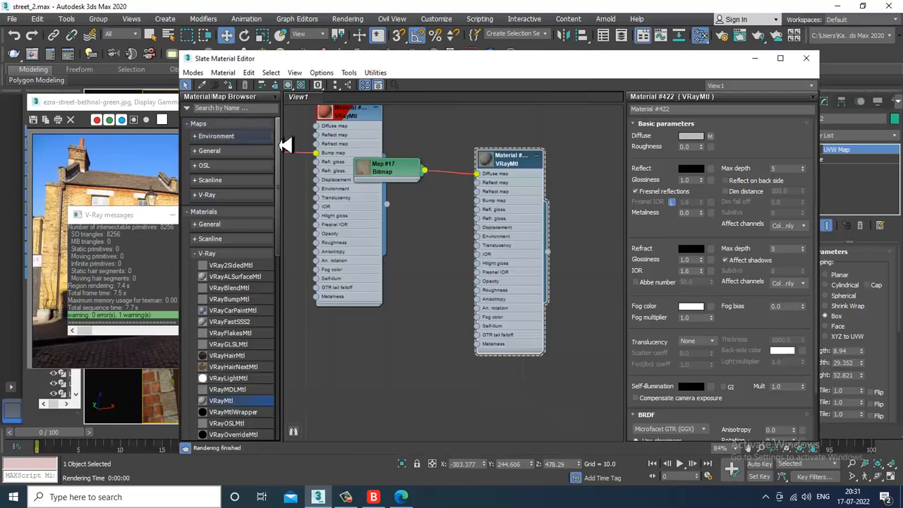
Step: Assign the new metal material to the roof strip, minimize the material editor, and deselect the strip
{"action": "left_click", "coordinate": [288, 87]}
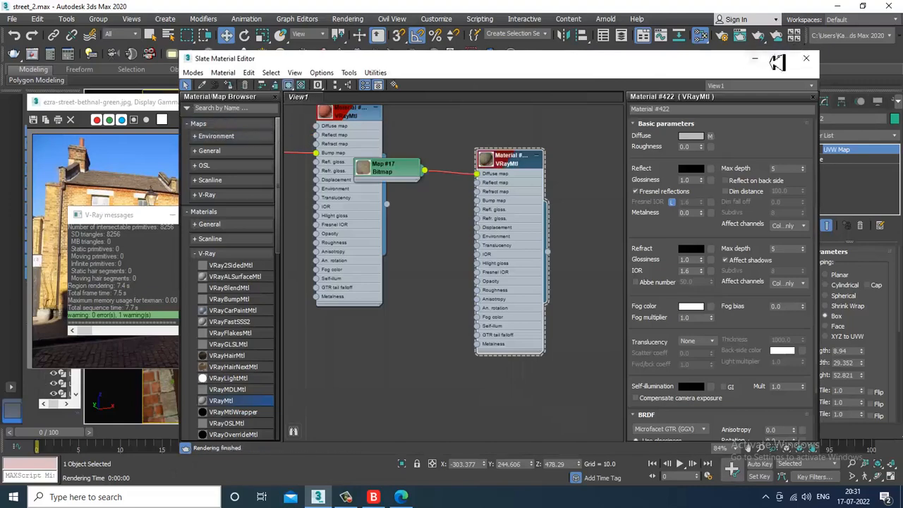
{"action": "left_click", "coordinate": [755, 60]}
{"action": "scroll", "coordinate": [594, 284], "scroll_direction": "down", "scroll_amount": 4}
{"action": "middle_click_drag", "start_coordinate": [653, 287], "coordinate": [637, 271], "text": "alt"}
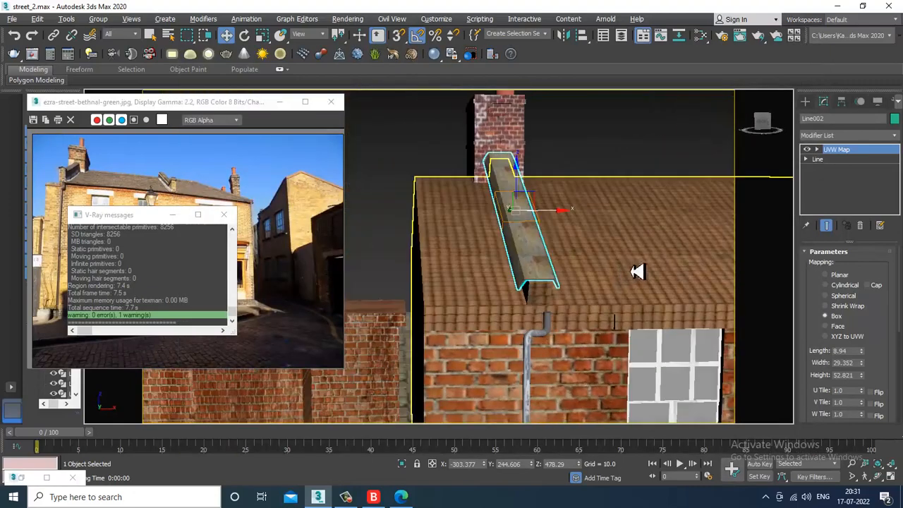
{"action": "left_click_drag", "start_coordinate": [876, 333], "coordinate": [875, 309]}
{"action": "left_click", "coordinate": [654, 134]}
{"action": "scroll", "coordinate": [628, 212], "scroll_direction": "down", "scroll_amount": 4}
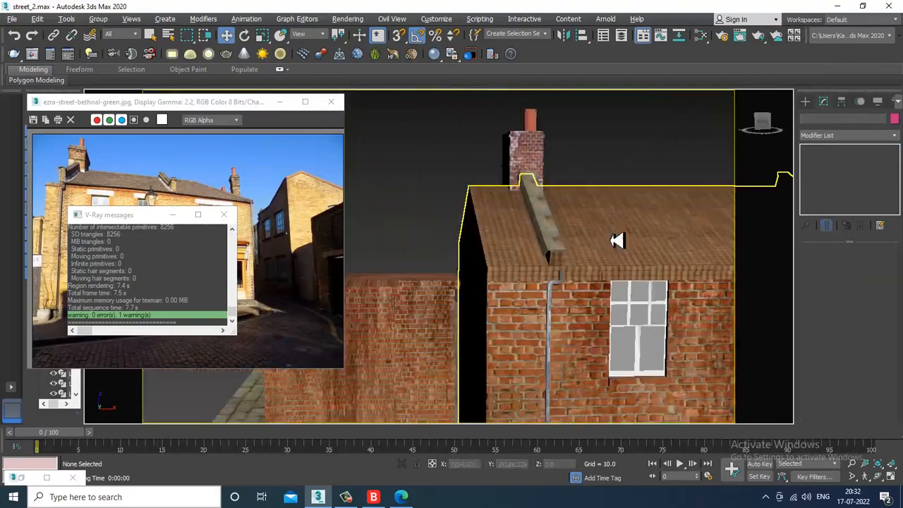
Step: Select the short bracket line beside the green dome on the brick wall and close the V-Ray messages window
{"action": "middle_click_drag", "start_coordinate": [656, 266], "coordinate": [455, 197]}
{"action": "scroll", "coordinate": [531, 229], "scroll_direction": "down", "scroll_amount": 1}
{"action": "scroll", "coordinate": [530, 229], "scroll_direction": "down", "scroll_amount": 3}
{"action": "scroll", "coordinate": [524, 232], "scroll_direction": "up", "scroll_amount": 7}
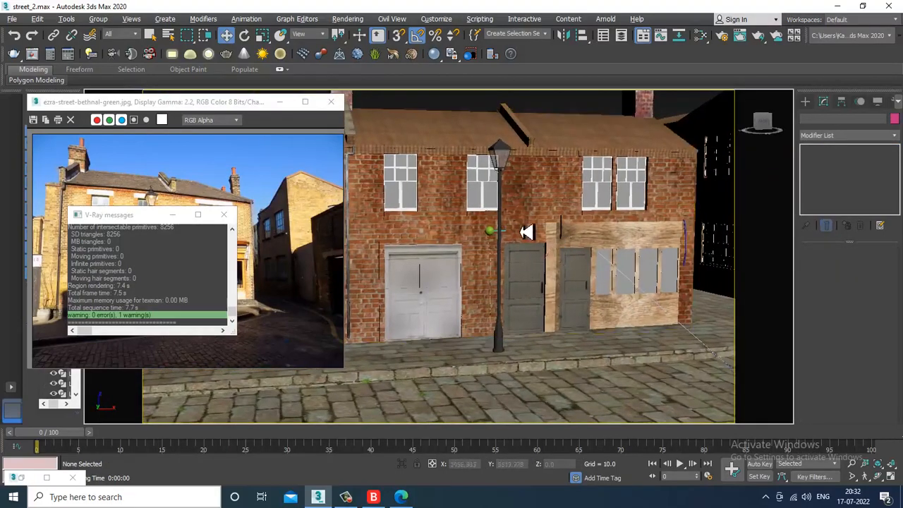
{"action": "middle_click_drag", "start_coordinate": [494, 247], "coordinate": [544, 197], "text": "alt"}
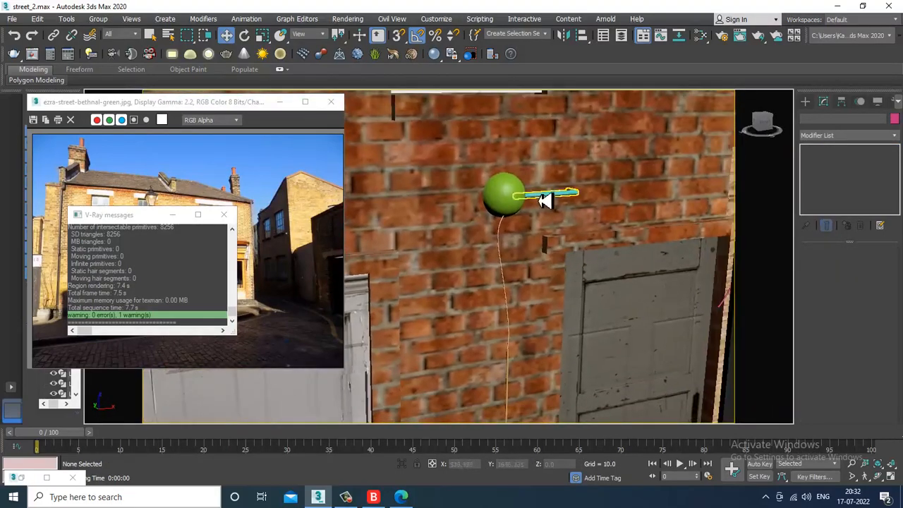
{"action": "left_click", "coordinate": [544, 198]}
{"action": "left_click", "coordinate": [224, 214]}
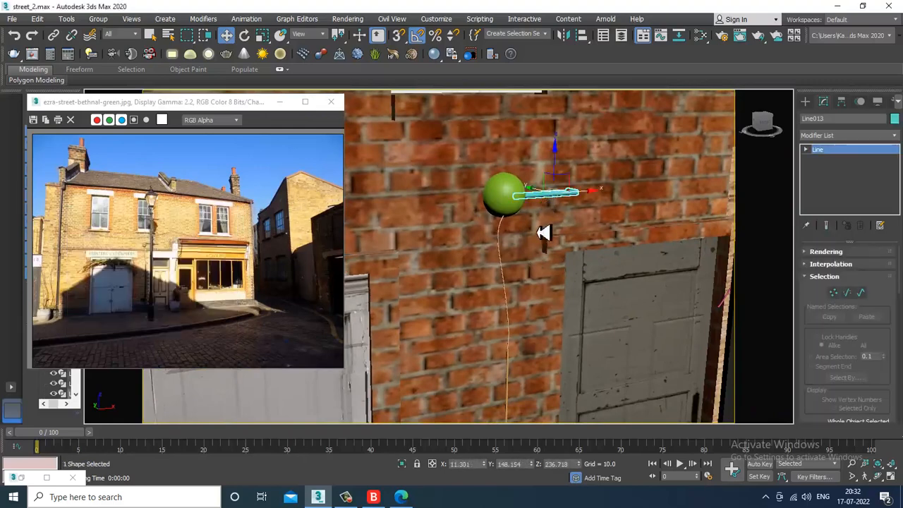
Step: Add the cable line below the dome and the curved cable line across the wooden shopfront to the selection
{"action": "scroll", "coordinate": [564, 226], "scroll_direction": "up", "scroll_amount": 6}
{"action": "scroll", "coordinate": [494, 218], "scroll_direction": "down", "scroll_amount": 5}
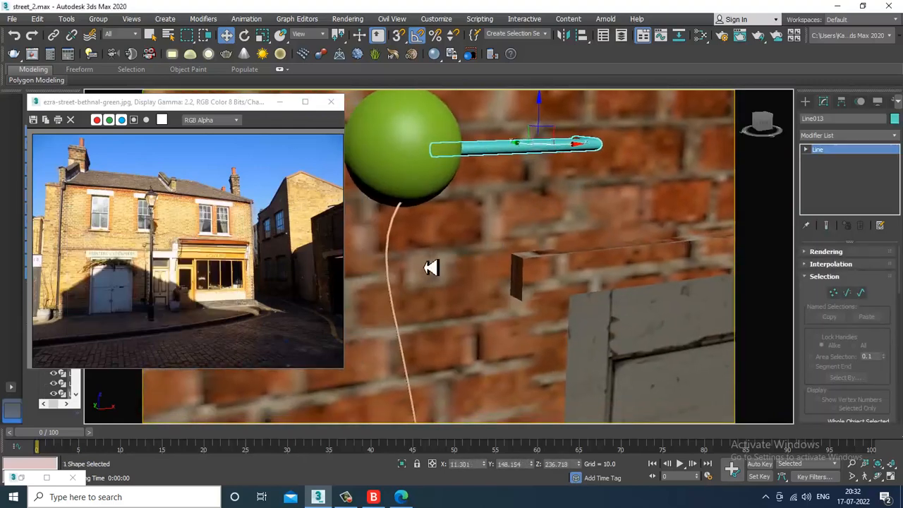
{"action": "left_click", "coordinate": [399, 249], "text": "ctrl"}
{"action": "scroll", "coordinate": [677, 204], "scroll_direction": "down", "scroll_amount": 4}
{"action": "scroll", "coordinate": [661, 255], "scroll_direction": "up", "scroll_amount": 4}
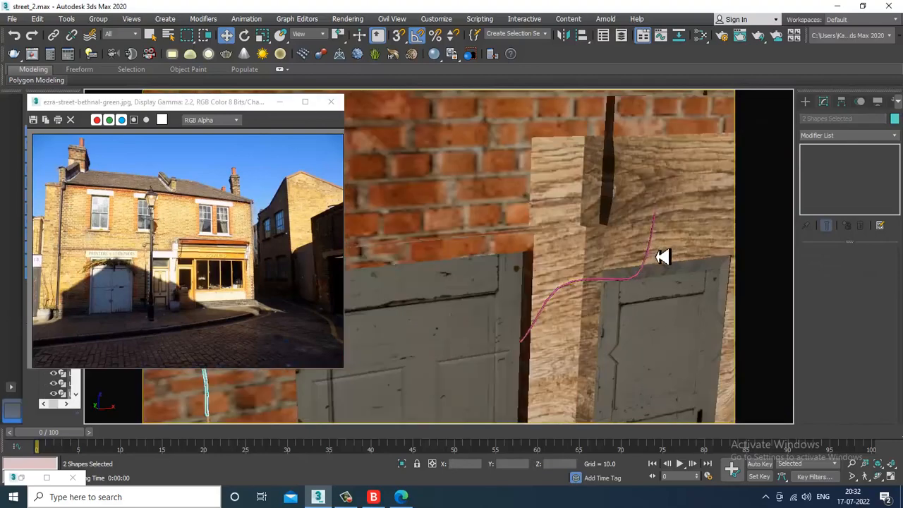
{"action": "left_click", "coordinate": [655, 252], "text": "ctrl"}
{"action": "scroll", "coordinate": [655, 252], "scroll_direction": "down", "scroll_amount": 4}
Step: Add a new VRayMtl to the material graph below the existing ones and display its parameters
{"action": "key", "text": "m"}
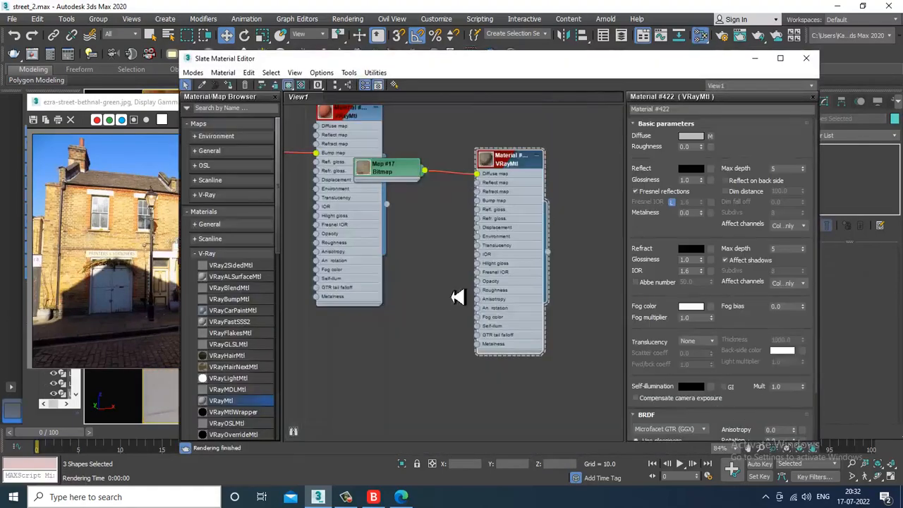
{"action": "left_click", "coordinate": [233, 400]}
{"action": "left_click_drag", "start_coordinate": [237, 408], "coordinate": [388, 275]}
{"action": "double_click", "coordinate": [388, 275]}
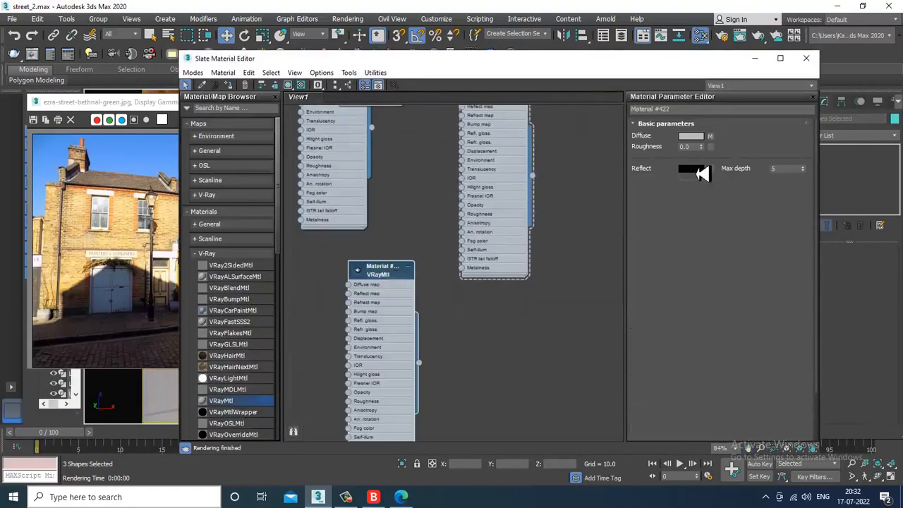
Step: Set the new material's diffuse colour to near-black and assign it to the three selected lines
{"action": "left_click", "coordinate": [690, 136]}
{"action": "left_click_drag", "start_coordinate": [346, 124], "coordinate": [343, 81]}
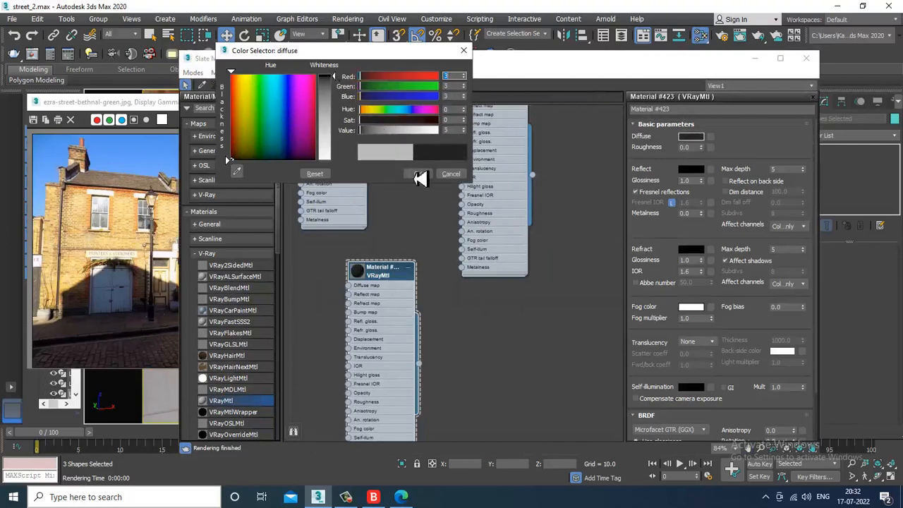
{"action": "left_click", "coordinate": [417, 173]}
{"action": "left_click", "coordinate": [229, 88]}
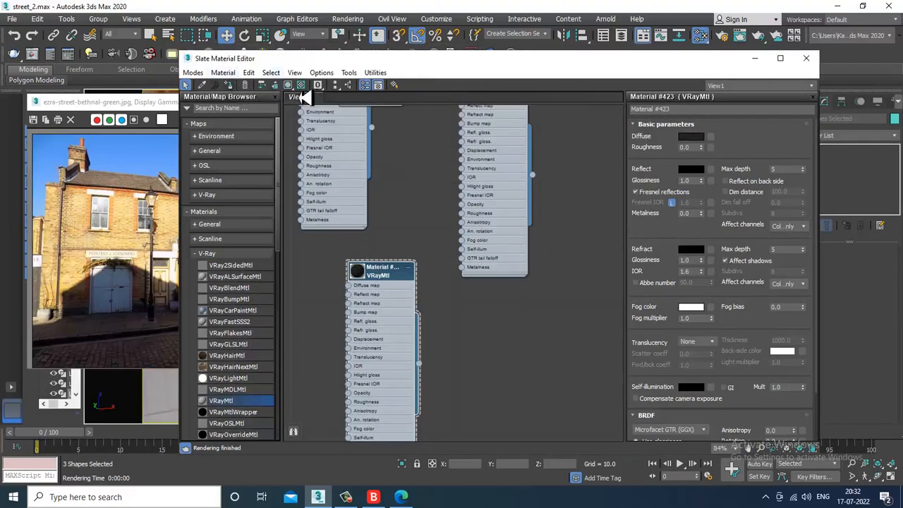
{"action": "left_click", "coordinate": [754, 58]}
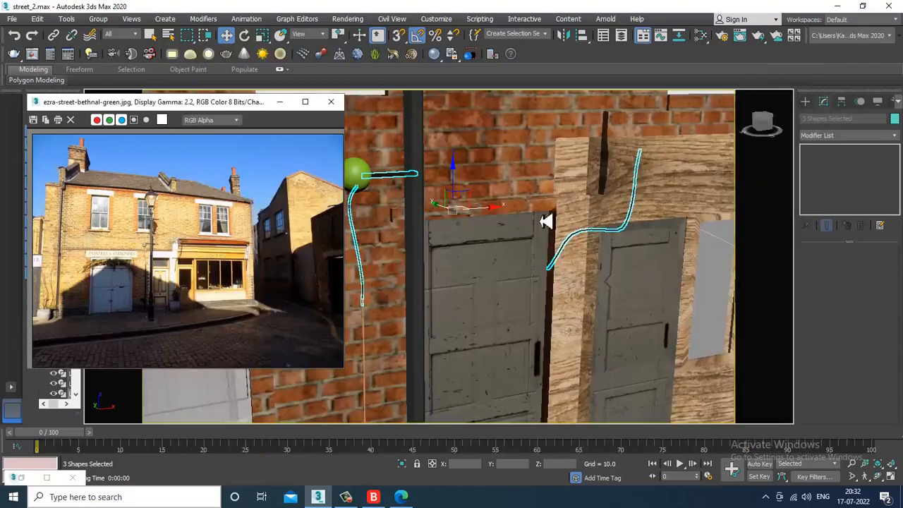
Step: Assign the same near-black material to the thin vertical tube that continues the cable down to the pavement
{"action": "middle_click_drag", "start_coordinate": [541, 221], "coordinate": [565, 231]}
{"action": "left_click", "coordinate": [384, 188]}
{"action": "middle_click_drag", "start_coordinate": [407, 195], "coordinate": [415, 212], "text": "alt"}
{"action": "middle_click_drag", "start_coordinate": [415, 212], "coordinate": [409, 179]}
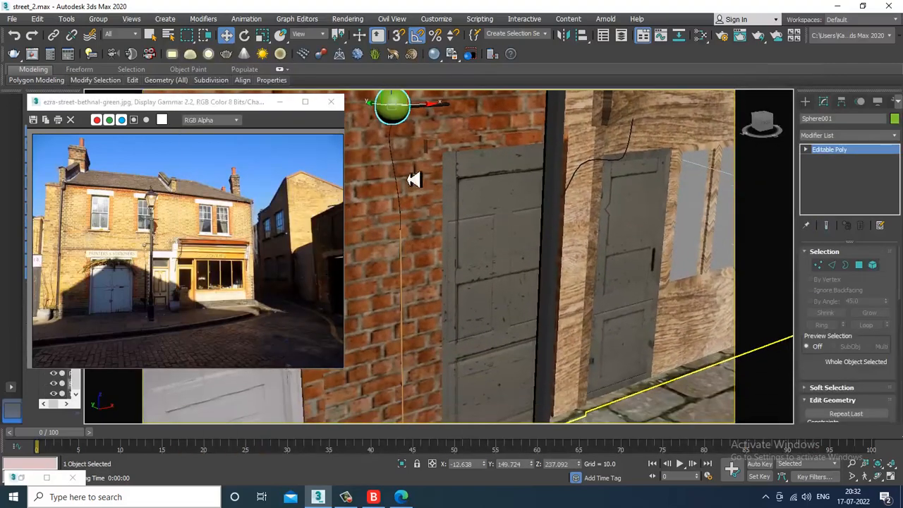
{"action": "left_click", "coordinate": [400, 261]}
{"action": "middle_click_drag", "start_coordinate": [462, 268], "coordinate": [484, 191]}
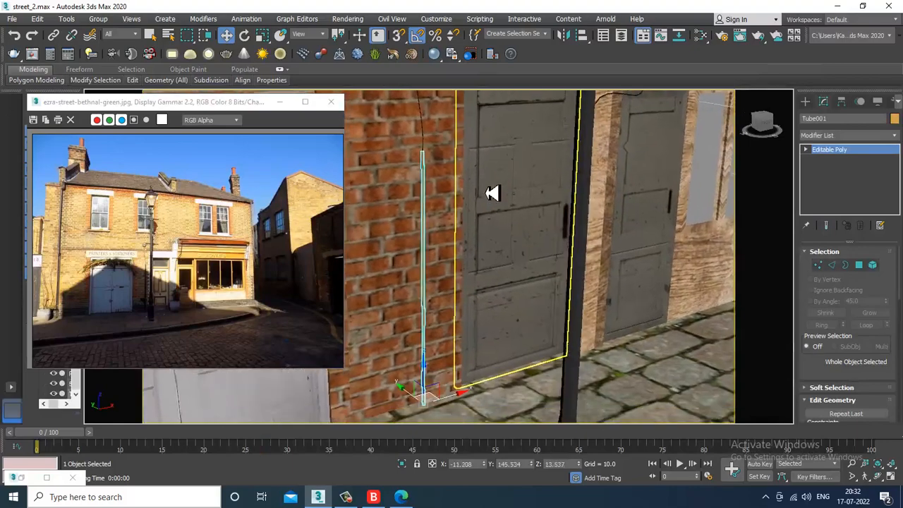
{"action": "key", "text": "m"}
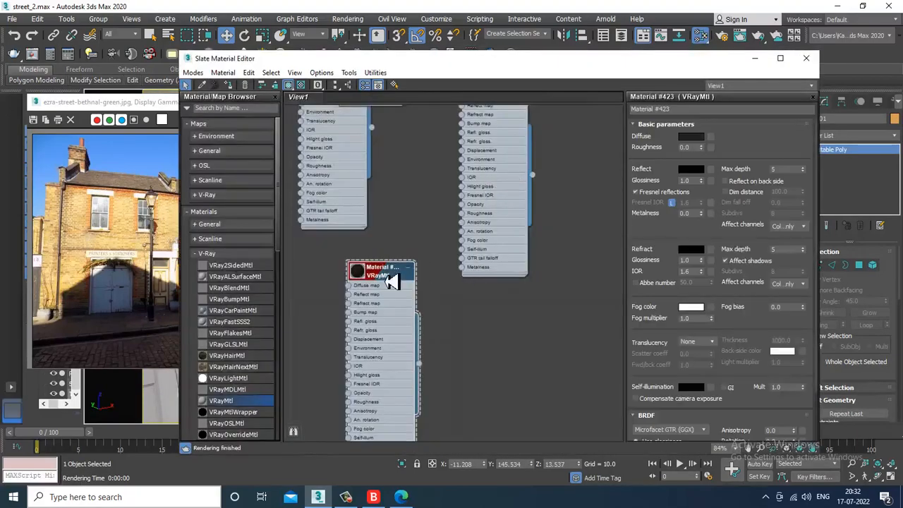
{"action": "left_click", "coordinate": [754, 58]}
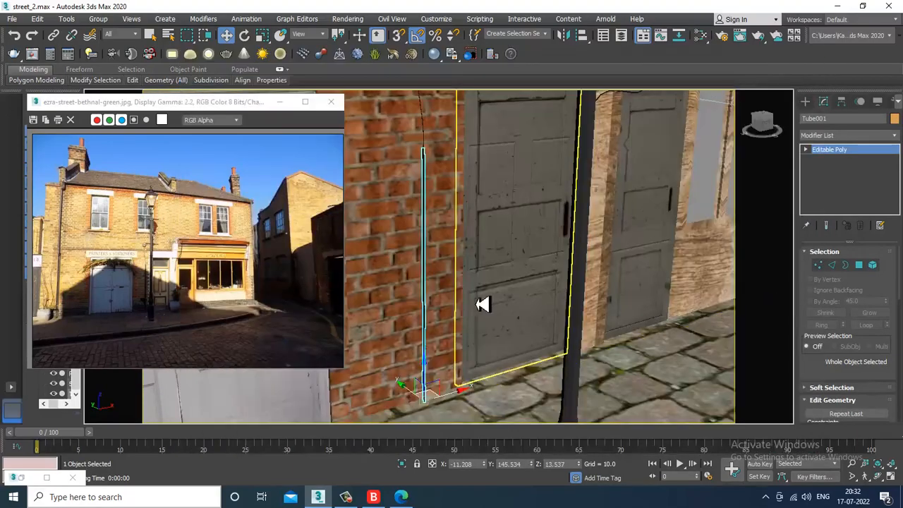
Step: Select the green dome on the wall and switch it to polygon-level editing
{"action": "scroll", "coordinate": [484, 289], "scroll_direction": "down", "scroll_amount": 3}
{"action": "scroll", "coordinate": [484, 277], "scroll_direction": "up", "scroll_amount": 3}
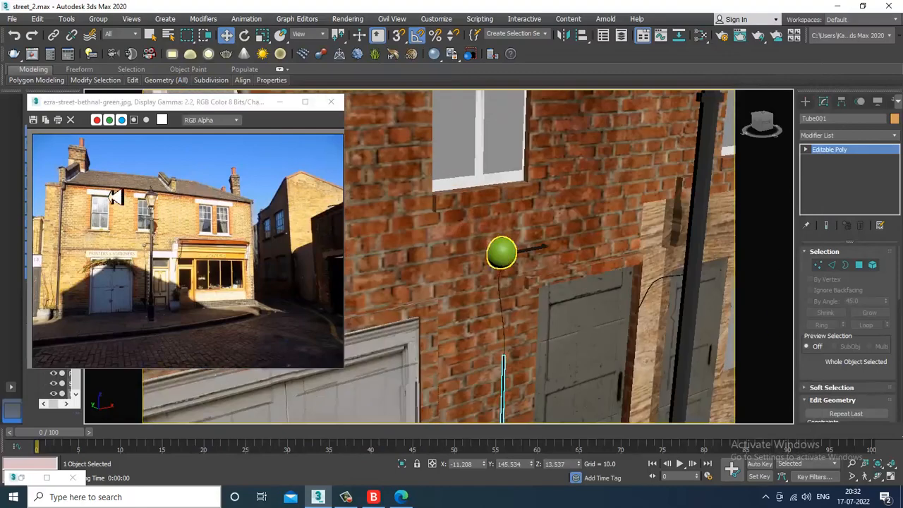
{"action": "scroll", "coordinate": [143, 268], "scroll_direction": "up", "scroll_amount": 2}
{"action": "middle_click_drag", "start_coordinate": [506, 255], "coordinate": [594, 272], "text": "alt"}
{"action": "middle_click_drag", "start_coordinate": [520, 261], "coordinate": [558, 266], "text": "alt"}
{"action": "scroll", "coordinate": [543, 266], "scroll_direction": "up", "scroll_amount": 3}
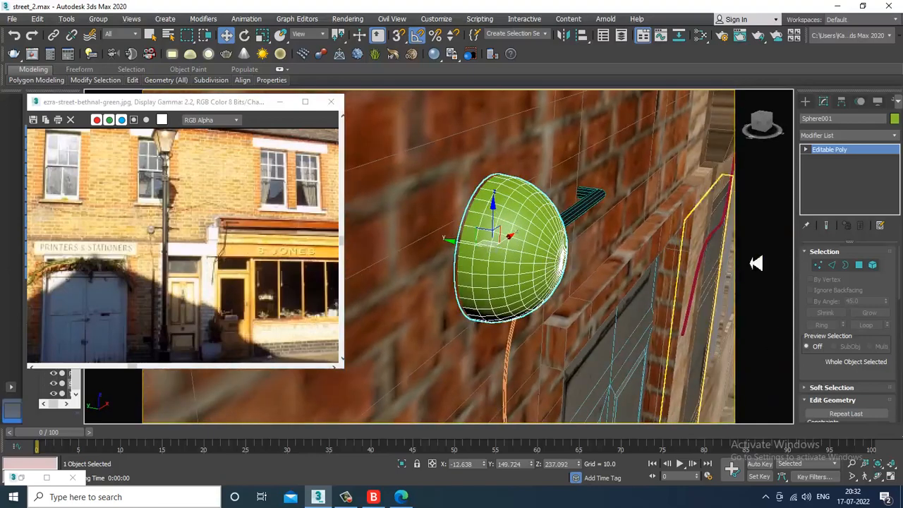
{"action": "left_click", "coordinate": [858, 269]}
Step: Select the dome's outer polygons in a wireframe side view, leaving out the band nearest the wall
{"action": "key", "text": "alt+w"}
{"action": "middle_click", "coordinate": [401, 337]}
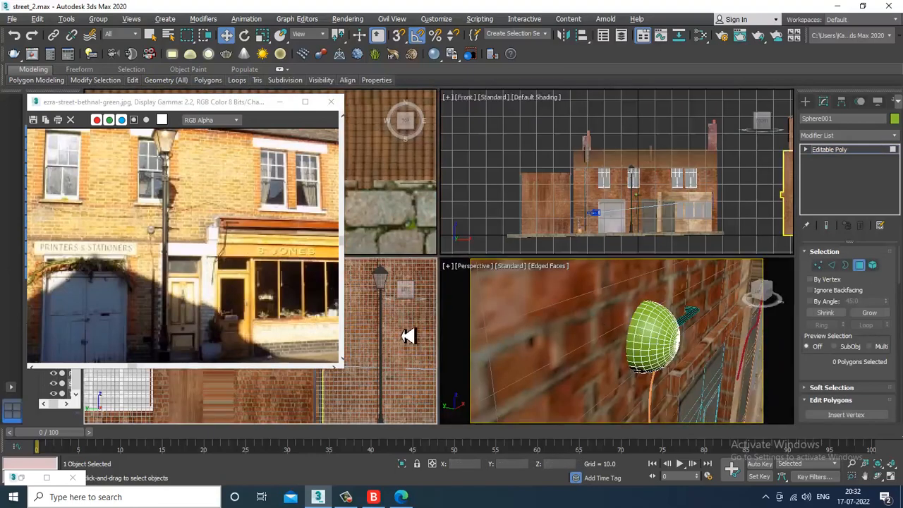
{"action": "key", "text": "alt+w"}
{"action": "key", "text": "z"}
{"action": "scroll", "coordinate": [459, 261], "scroll_direction": "down", "scroll_amount": 3}
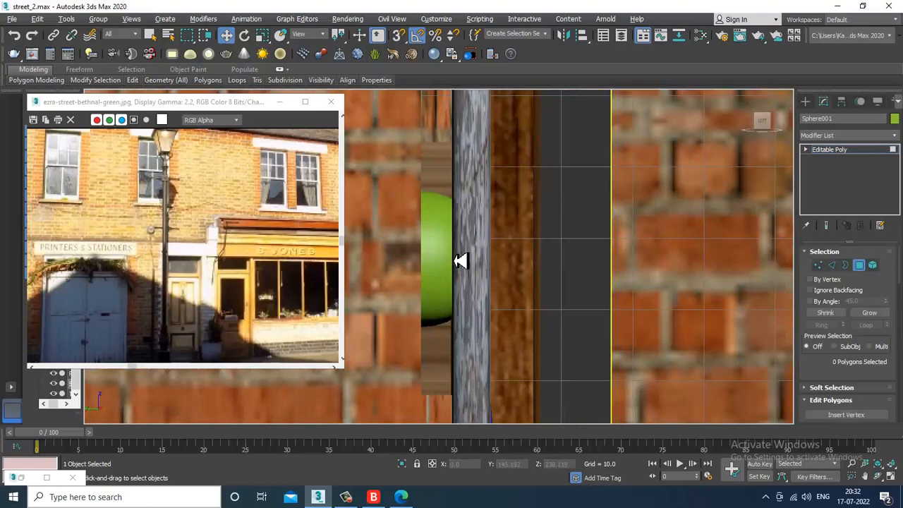
{"action": "key", "text": "F3"}
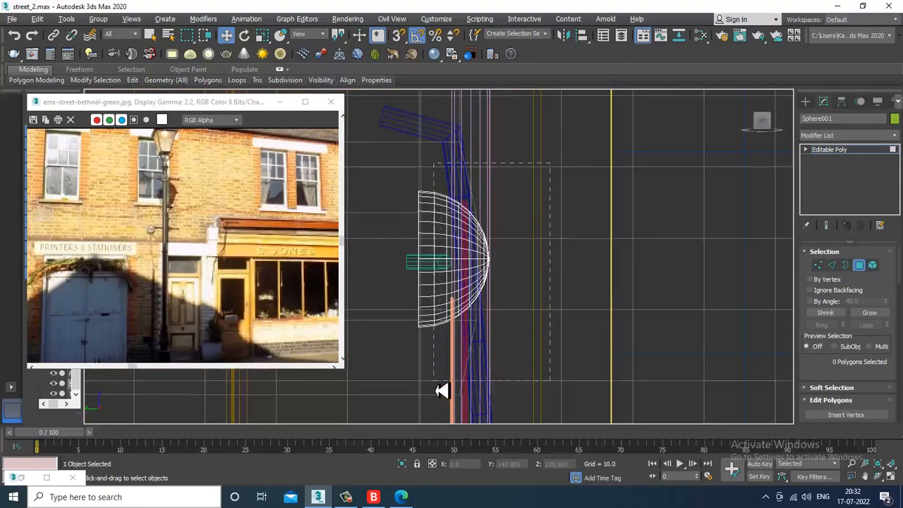
{"action": "left_click_drag", "start_coordinate": [445, 385], "coordinate": [444, 386]}
{"action": "key", "text": "alt+w"}
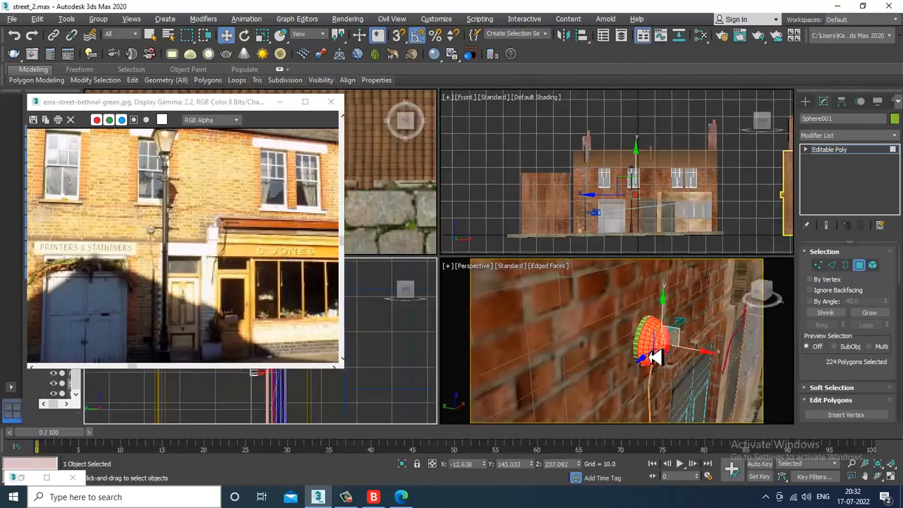
{"action": "key", "text": "alt+w"}
Step: Add another VRayMtl beside the black material and set its diffuse colour to near-white
{"action": "key", "text": "m"}
{"action": "middle_click_drag", "start_coordinate": [468, 325], "coordinate": [436, 233]}
{"action": "left_click_drag", "start_coordinate": [501, 212], "coordinate": [501, 219]}
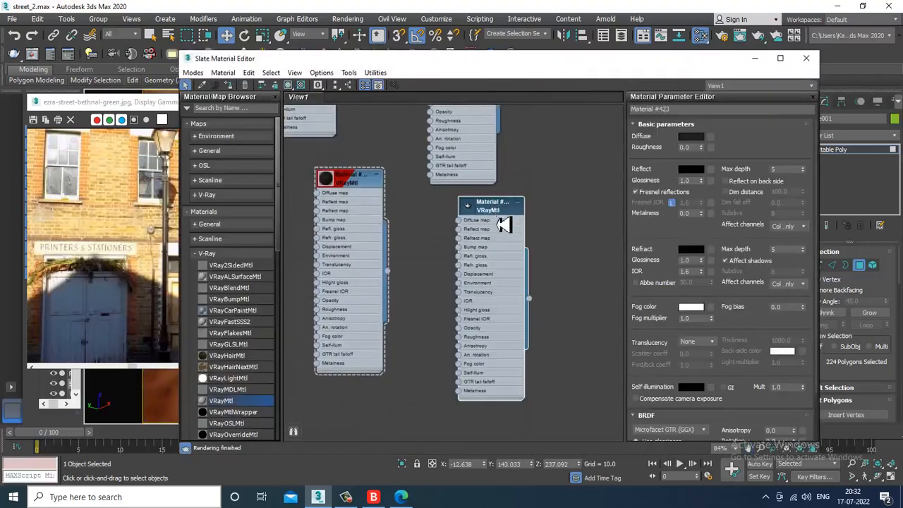
{"action": "left_click", "coordinate": [690, 137]}
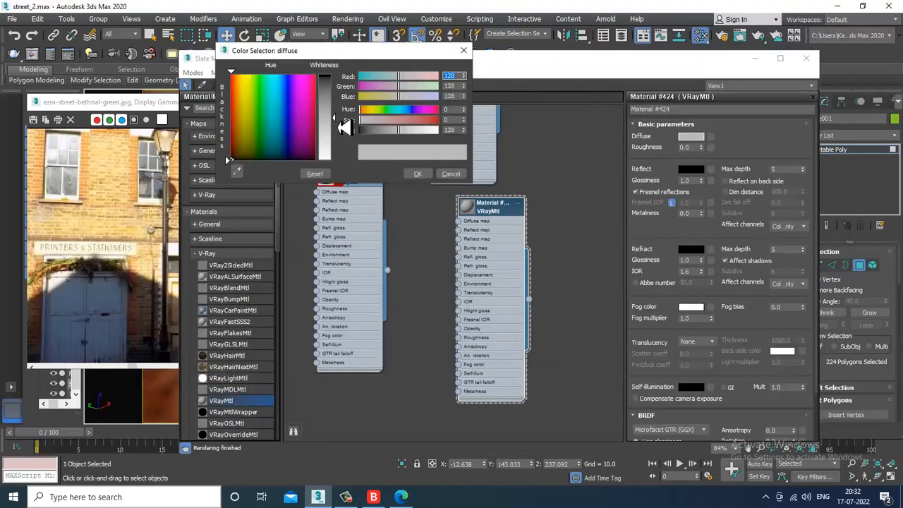
{"action": "left_click", "coordinate": [417, 173]}
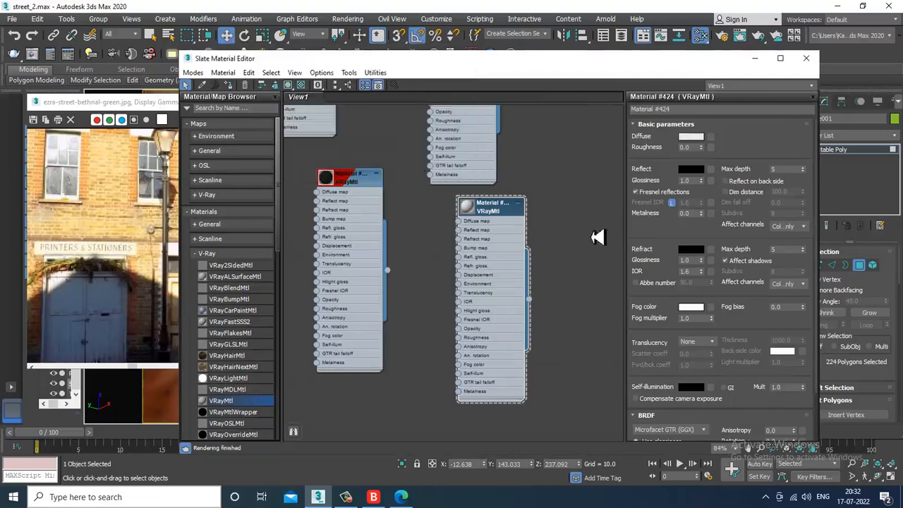
Step: Set the new material's refraction colour to near-white and name the material frosted
{"action": "left_click", "coordinate": [690, 250]}
{"action": "left_click_drag", "start_coordinate": [340, 106], "coordinate": [345, 141]}
{"action": "left_click", "coordinate": [420, 175]}
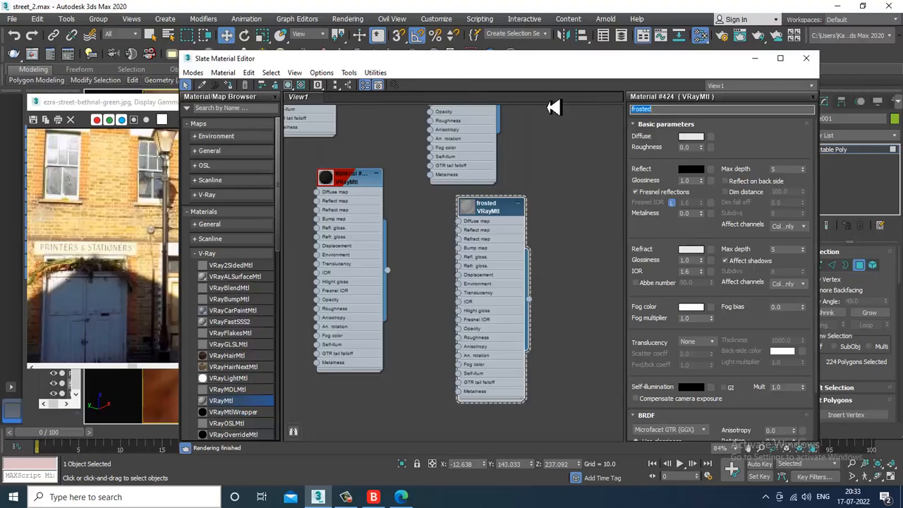
Step: Add a Noise map to the bump slot of the frosted material
{"action": "scroll", "coordinate": [730, 299], "scroll_direction": "down", "scroll_amount": 2}
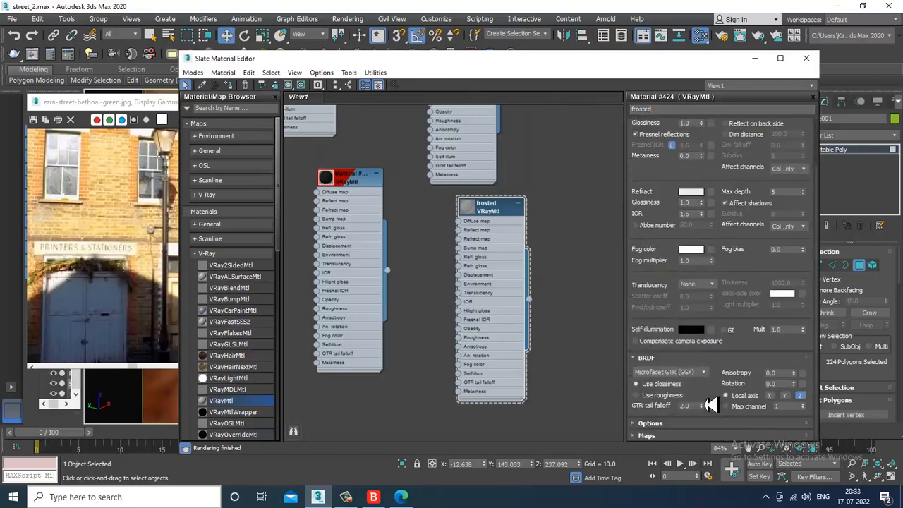
{"action": "left_click", "coordinate": [683, 436]}
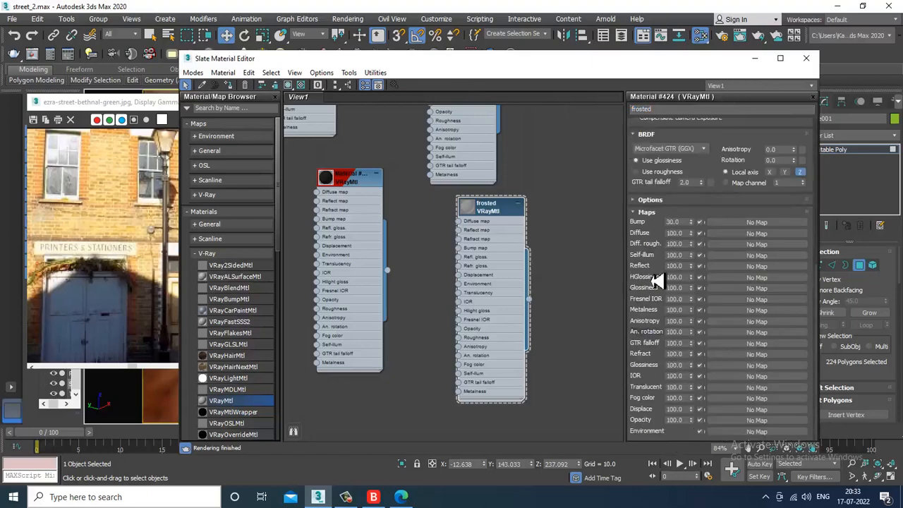
{"action": "left_click", "coordinate": [762, 235]}
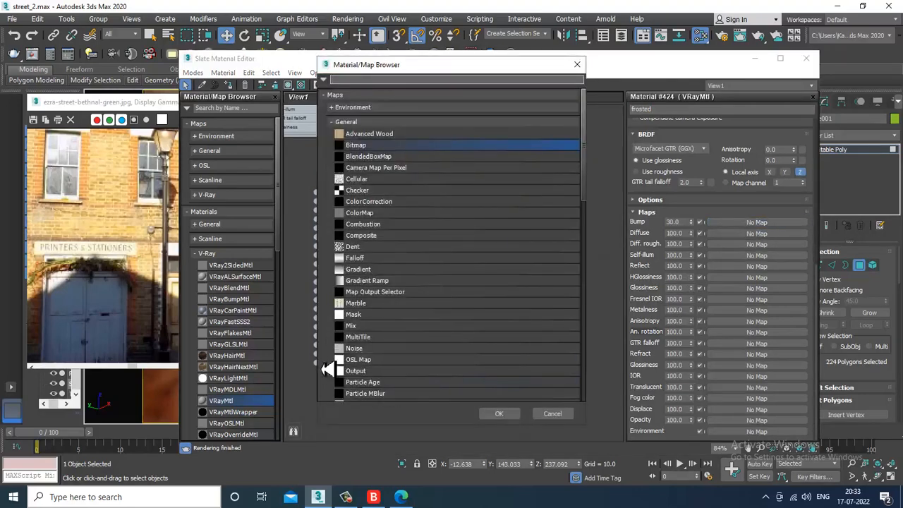
{"action": "double_click", "coordinate": [354, 347]}
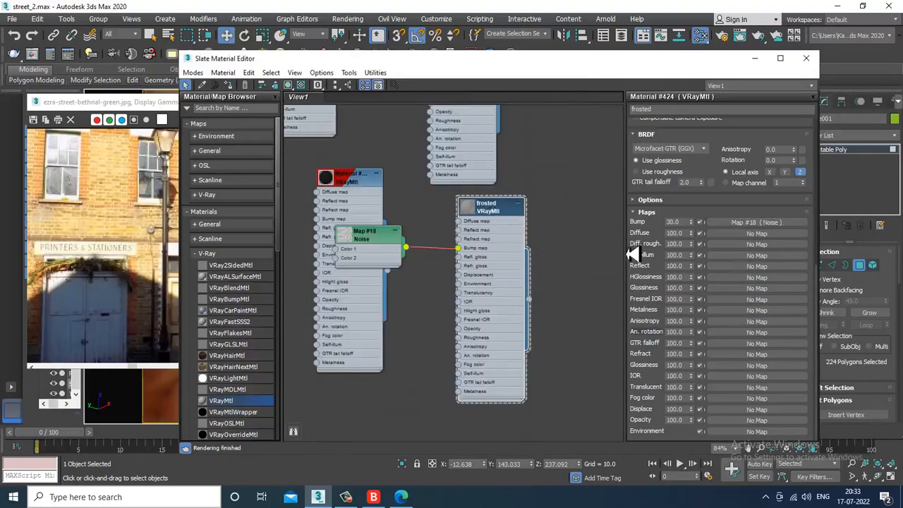
Step: Set the Noise map to Fractal with size 0.5, and assign the frosted material to the dome's selected polygons
{"action": "double_click", "coordinate": [478, 211]}
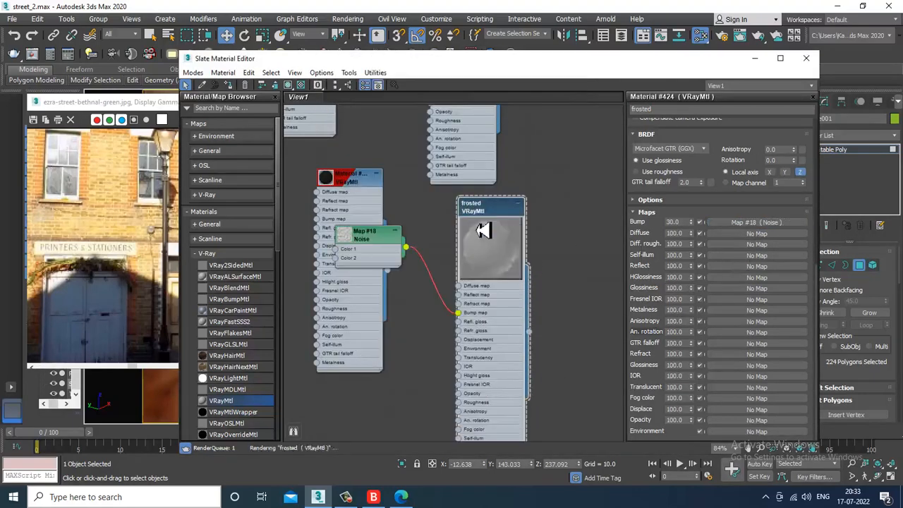
{"action": "left_click", "coordinate": [744, 223]}
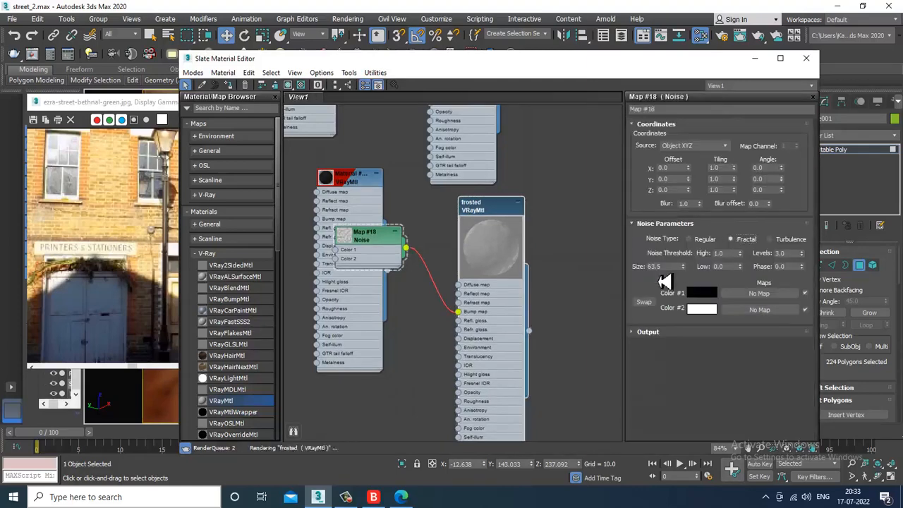
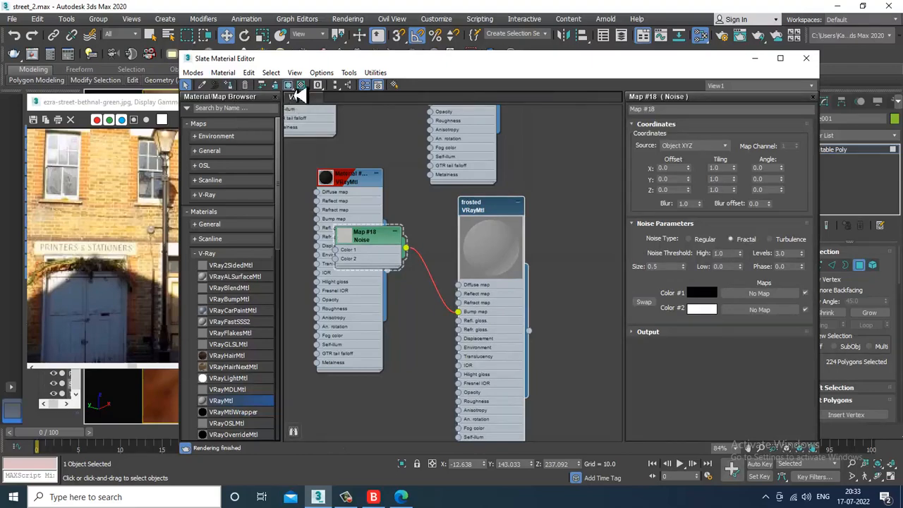
{"action": "left_click", "coordinate": [755, 59]}
{"action": "left_click", "coordinate": [845, 149]}
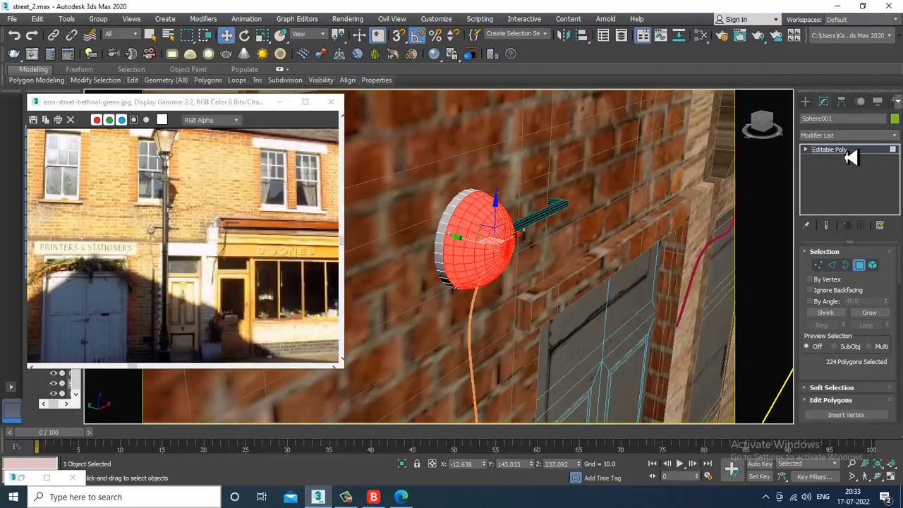
Step: Minimize the reference photo and delete the plant pot beside the drainpipe at the foot of the wall
{"action": "scroll", "coordinate": [533, 248], "scroll_direction": "down", "scroll_amount": 5}
{"action": "mouse_move", "coordinate": [533, 249]}
{"action": "middle_mouse_down", "text": "alt"}
{"action": "mouse_move", "coordinate": [568, 254]}
{"action": "mouse_move", "coordinate": [592, 208]}
{"action": "mouse_move", "coordinate": [612, 268]}
{"action": "mouse_move", "coordinate": [530, 264]}
{"action": "mouse_move", "coordinate": [557, 254]}
{"action": "mouse_move", "coordinate": [533, 242]}
{"action": "middle_mouse_up", "text": "alt"}
{"action": "scroll", "coordinate": [569, 254], "scroll_direction": "down", "scroll_amount": 2}
{"action": "scroll", "coordinate": [598, 208], "scroll_direction": "down", "scroll_amount": 5}
{"action": "scroll", "coordinate": [530, 264], "scroll_direction": "down", "scroll_amount": 2}
{"action": "scroll", "coordinate": [556, 254], "scroll_direction": "down", "scroll_amount": 1}
{"action": "scroll", "coordinate": [541, 248], "scroll_direction": "down", "scroll_amount": 2}
{"action": "scroll", "coordinate": [531, 268], "scroll_direction": "up", "scroll_amount": 3}
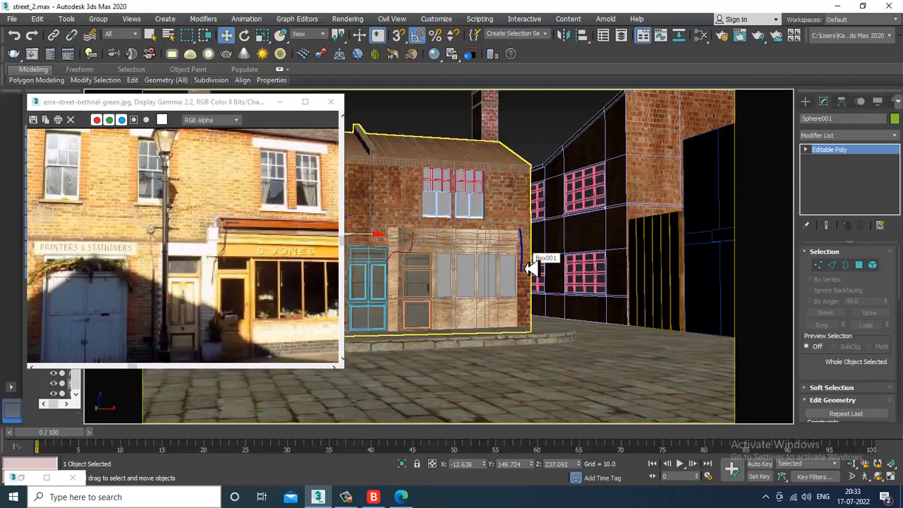
{"action": "left_click", "coordinate": [280, 102]}
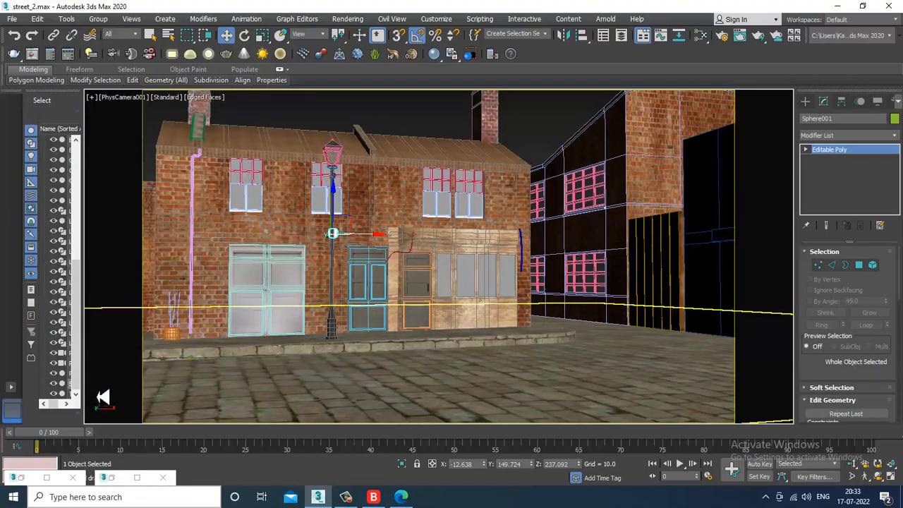
{"action": "left_click", "coordinate": [175, 343]}
{"action": "key", "text": "Delete"}
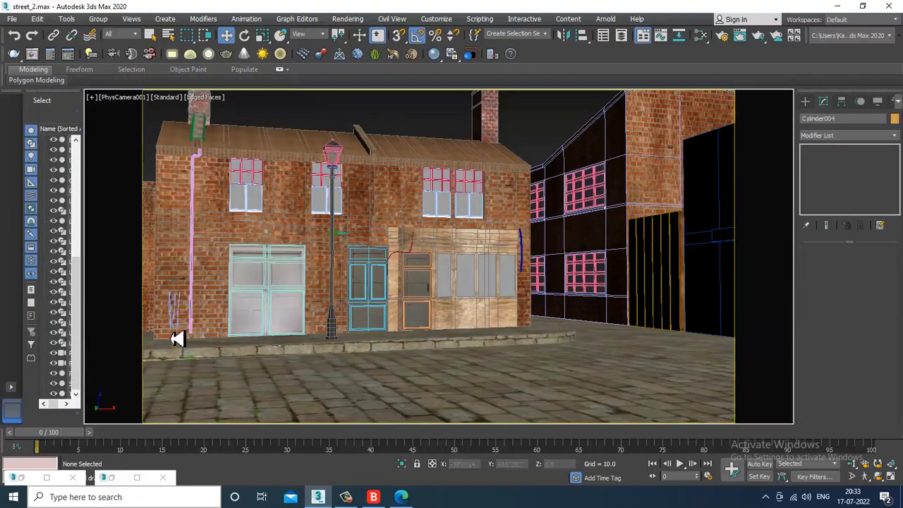
Step: Delete the leftover plant lines beside the drainpipe at the foot of the wall, and check that area in wireframe
{"action": "left_click", "coordinate": [171, 325]}
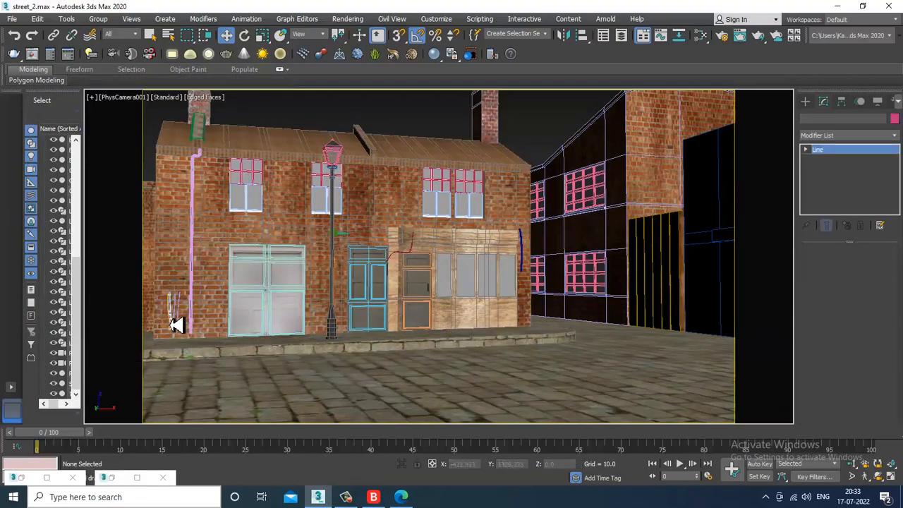
{"action": "left_click", "coordinate": [179, 323]}
{"action": "key", "text": "ctrl+z"}
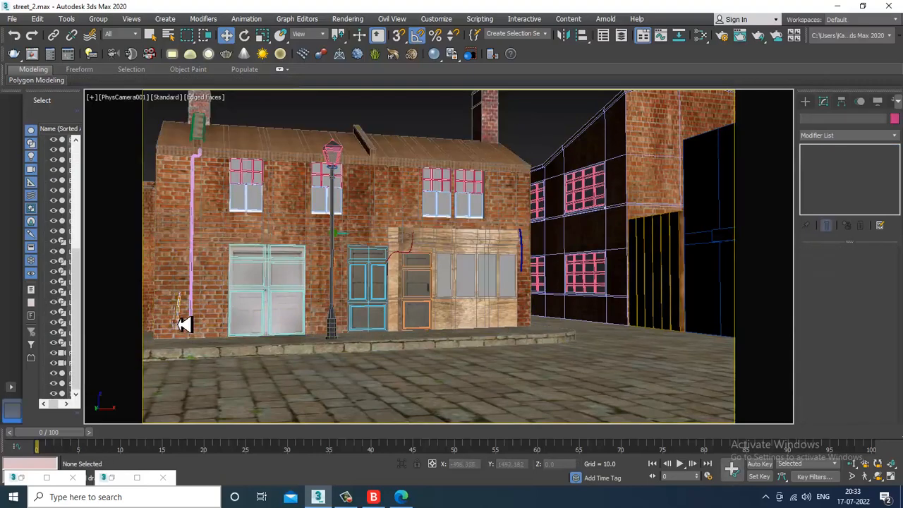
{"action": "left_click", "coordinate": [176, 323]}
{"action": "key", "text": "Delete"}
{"action": "left_click", "coordinate": [180, 323]}
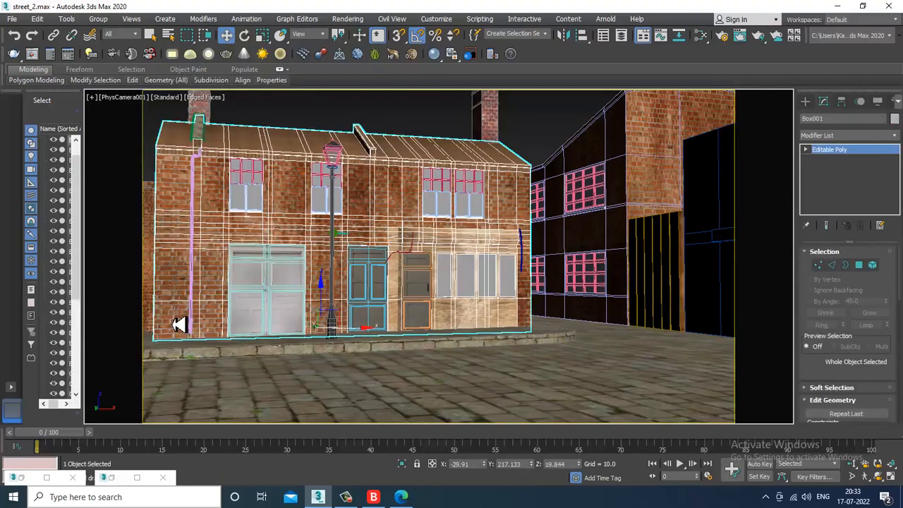
{"action": "key", "text": "F3"}
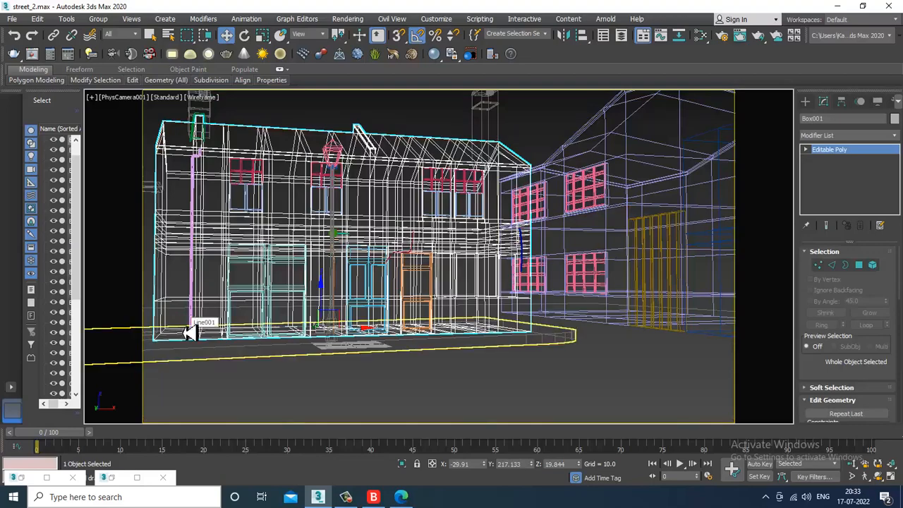
{"action": "key", "text": "F3"}
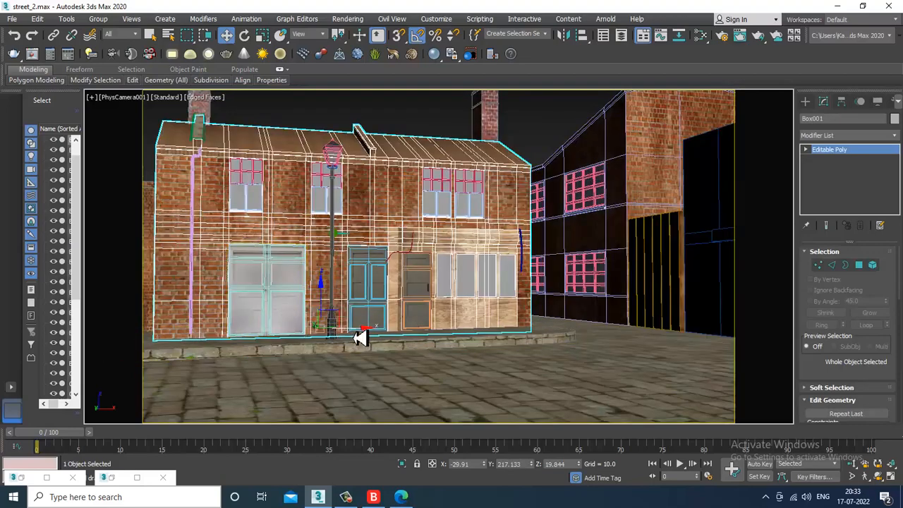
Step: Show the perspective view shaded, change the Front viewport to the Left view, and maximize it with the street buildings framed
{"action": "key", "text": "alt+w"}
{"action": "middle_click", "coordinate": [367, 358]}
{"action": "key", "text": "p"}
{"action": "scroll", "coordinate": [366, 356], "scroll_direction": "down", "scroll_amount": 5}
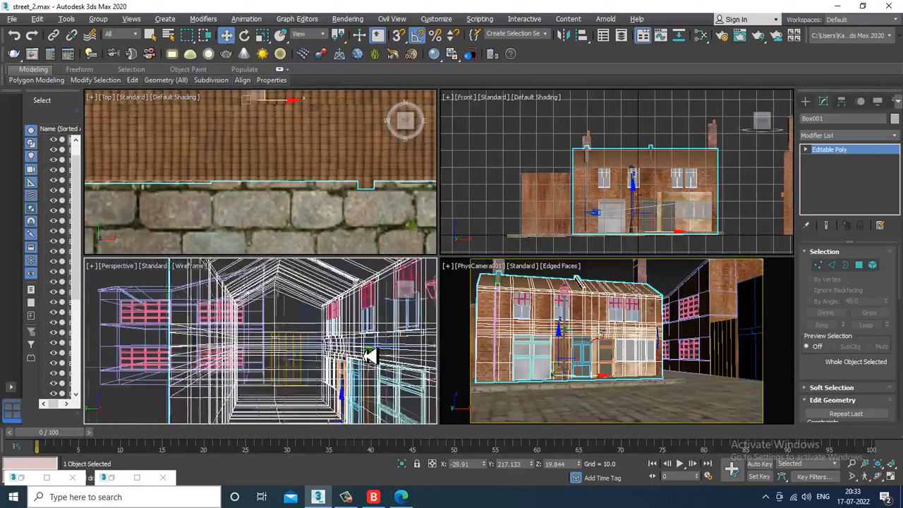
{"action": "scroll", "coordinate": [363, 354], "scroll_direction": "down", "scroll_amount": 2}
{"action": "middle_click_drag", "start_coordinate": [352, 345], "coordinate": [313, 367], "text": "alt"}
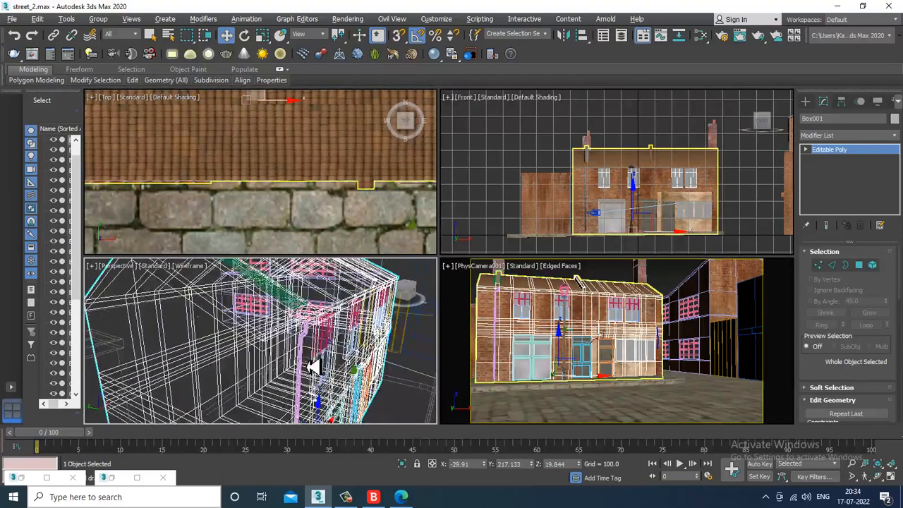
{"action": "scroll", "coordinate": [328, 359], "scroll_direction": "down", "scroll_amount": 4}
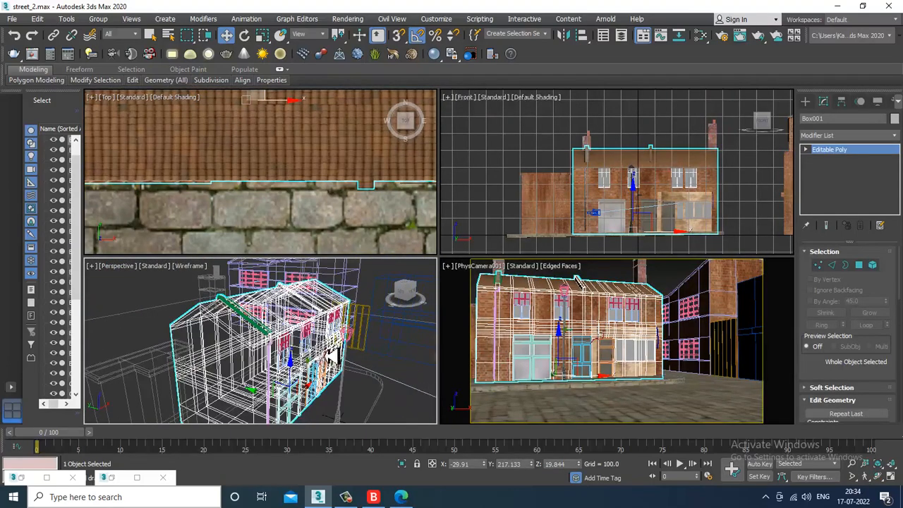
{"action": "key", "text": "F3"}
{"action": "mouse_move", "coordinate": [690, 182]}
{"action": "middle_mouse_down"}
{"action": "mouse_move", "coordinate": [624, 198]}
{"action": "mouse_move", "coordinate": [634, 186]}
{"action": "middle_mouse_up"}
{"action": "scroll", "coordinate": [625, 198], "scroll_direction": "down", "scroll_amount": 4}
{"action": "key", "text": "l"}
{"action": "scroll", "coordinate": [634, 189], "scroll_direction": "down", "scroll_amount": 3}
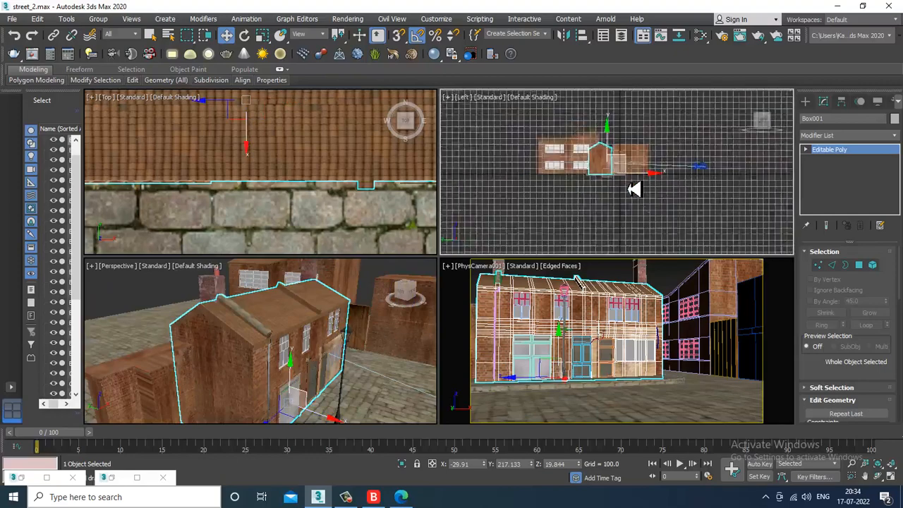
{"action": "key", "text": "alt+w"}
{"action": "scroll", "coordinate": [558, 197], "scroll_direction": "up", "scroll_amount": 1}
{"action": "scroll", "coordinate": [461, 237], "scroll_direction": "up", "scroll_amount": 3}
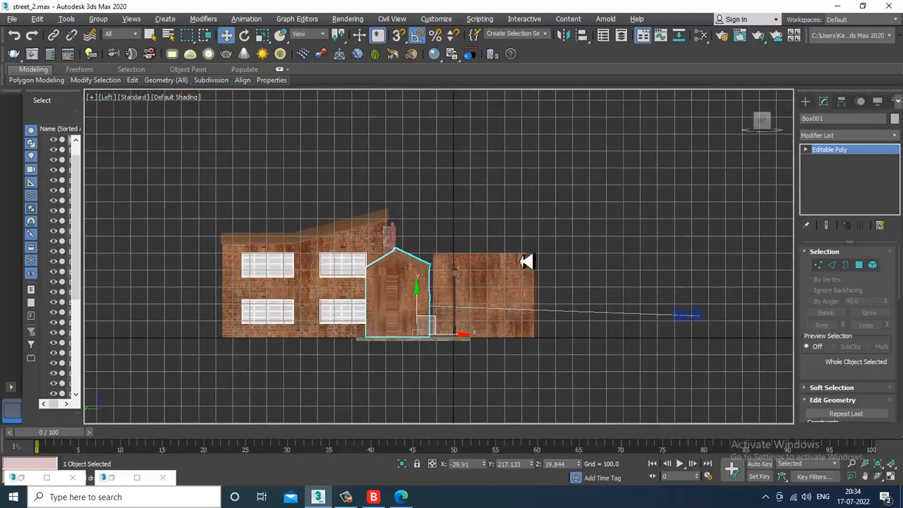
Step: Create a VRaySun in the Left view, high above the street in front of the house, aimed at the lower house front
{"action": "left_click", "coordinate": [804, 101]}
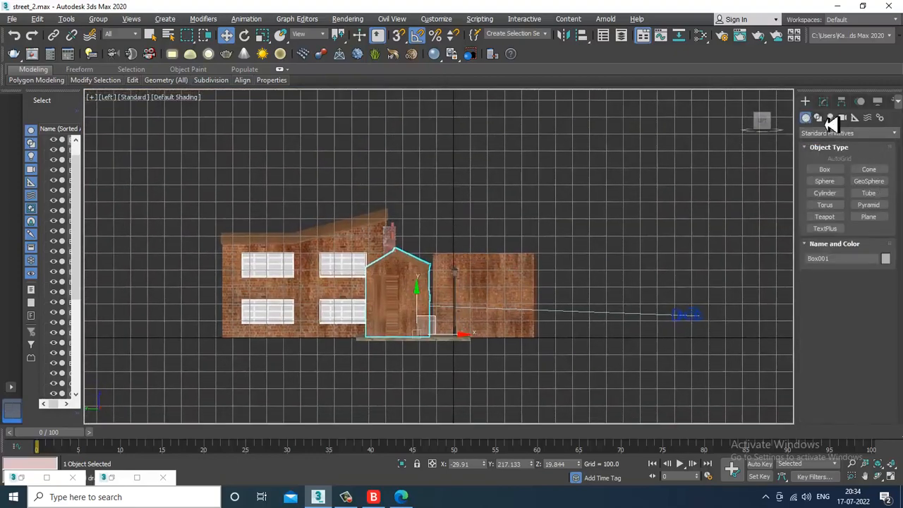
{"action": "left_click", "coordinate": [830, 118]}
{"action": "left_click", "coordinate": [846, 132]}
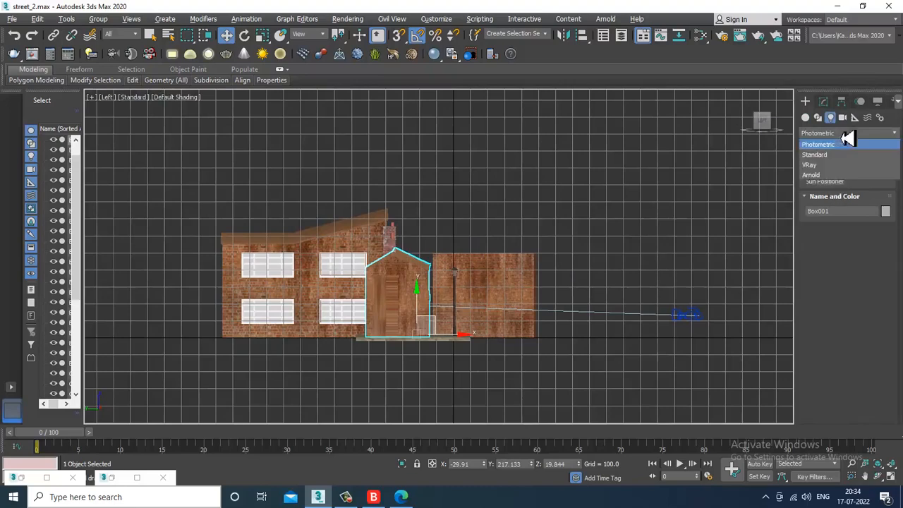
{"action": "left_click", "coordinate": [818, 164]}
{"action": "left_click", "coordinate": [869, 181]}
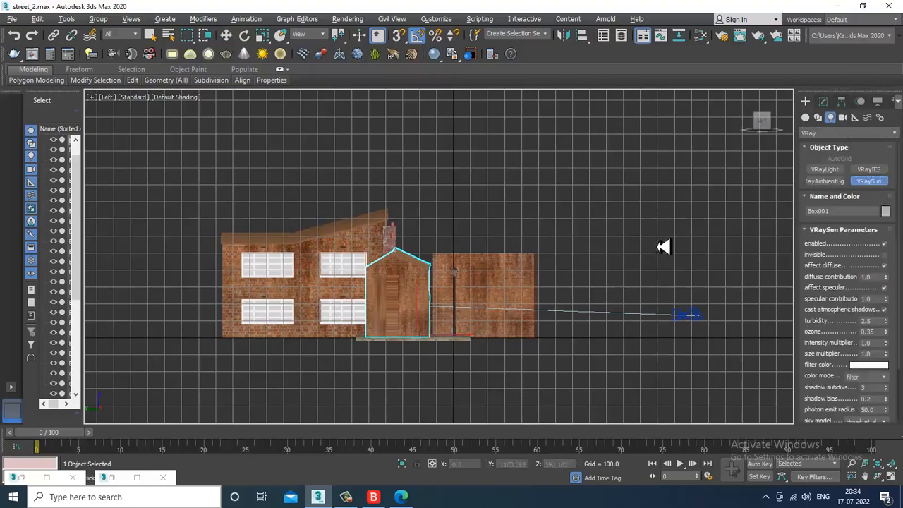
{"action": "middle_click_drag", "start_coordinate": [659, 246], "coordinate": [588, 272]}
{"action": "left_click_drag", "start_coordinate": [597, 134], "coordinate": [343, 337]}
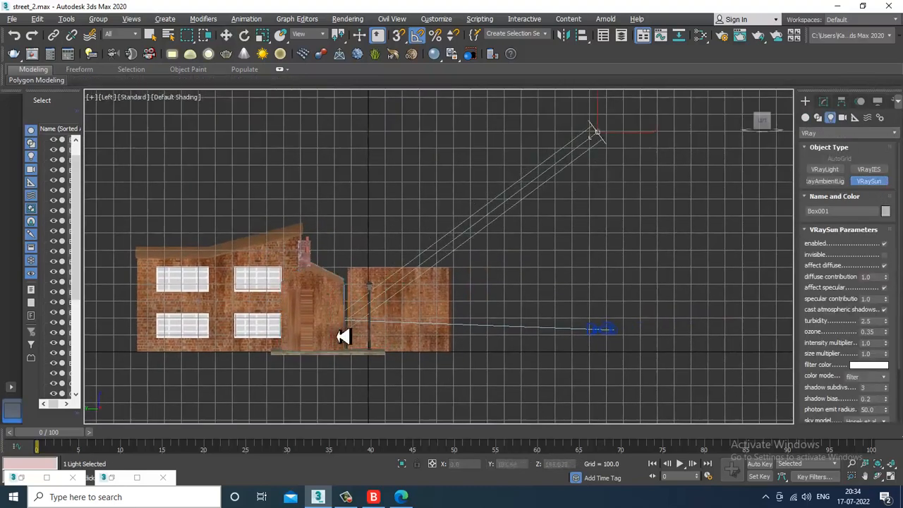
{"action": "left_click", "coordinate": [502, 288]}
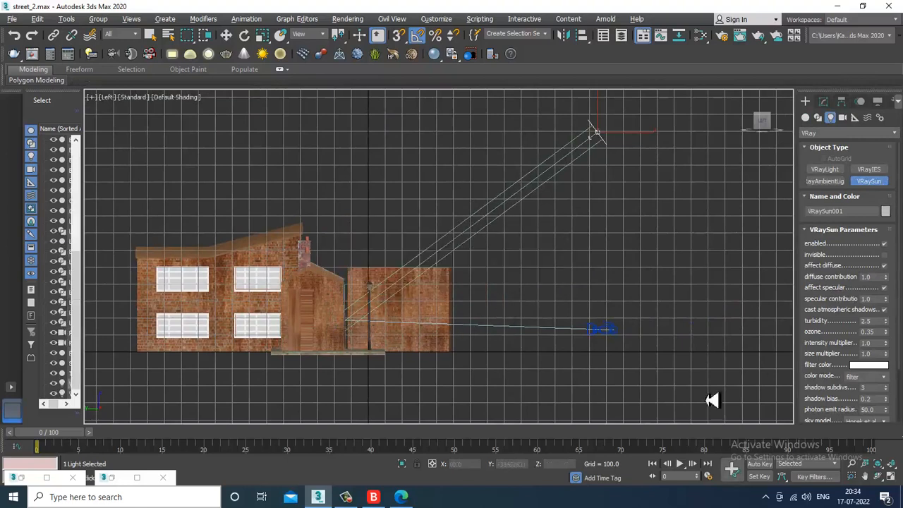
Step: Tint the VRaySun's filter colour a pale warm orange
{"action": "left_click", "coordinate": [868, 365]}
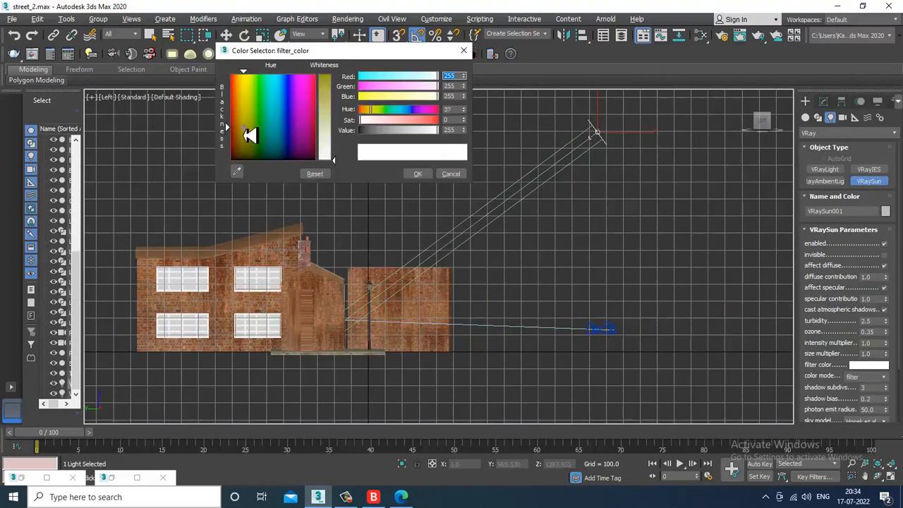
{"action": "left_click_drag", "start_coordinate": [327, 126], "coordinate": [327, 123]}
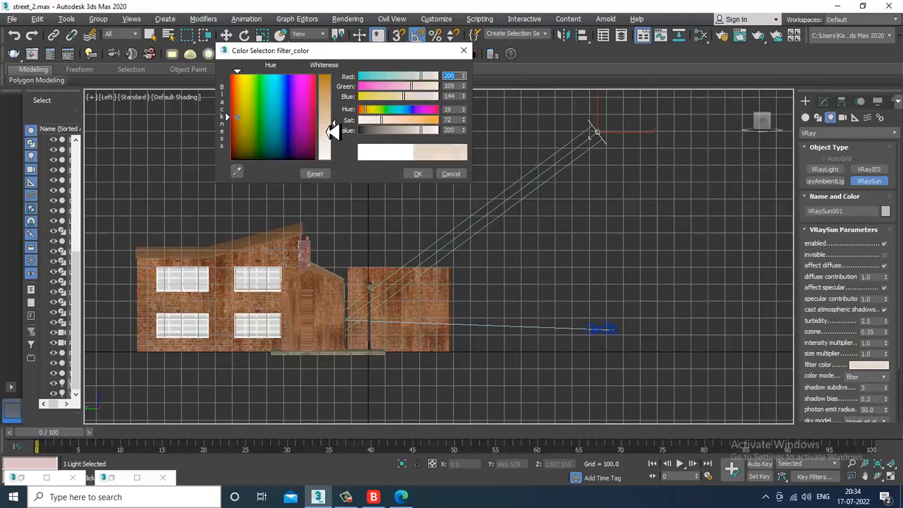
{"action": "mouse_move", "coordinate": [246, 111]}
{"action": "left_mouse_down"}
{"action": "mouse_move", "coordinate": [237, 106]}
{"action": "mouse_move", "coordinate": [240, 120]}
{"action": "left_mouse_up"}
{"action": "left_click", "coordinate": [418, 173]}
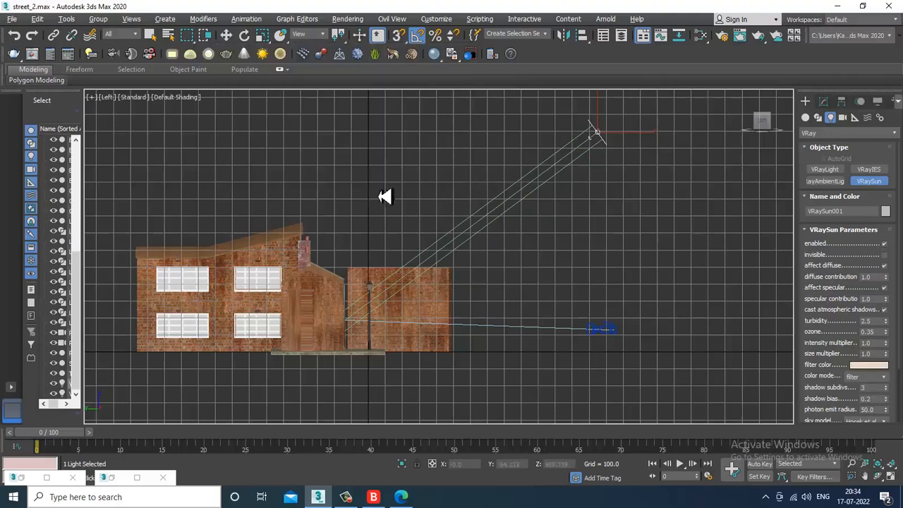
Step: Apply the ArchViz exterior preset in the V-Ray Quick Settings
{"action": "left_click", "coordinate": [436, 21]}
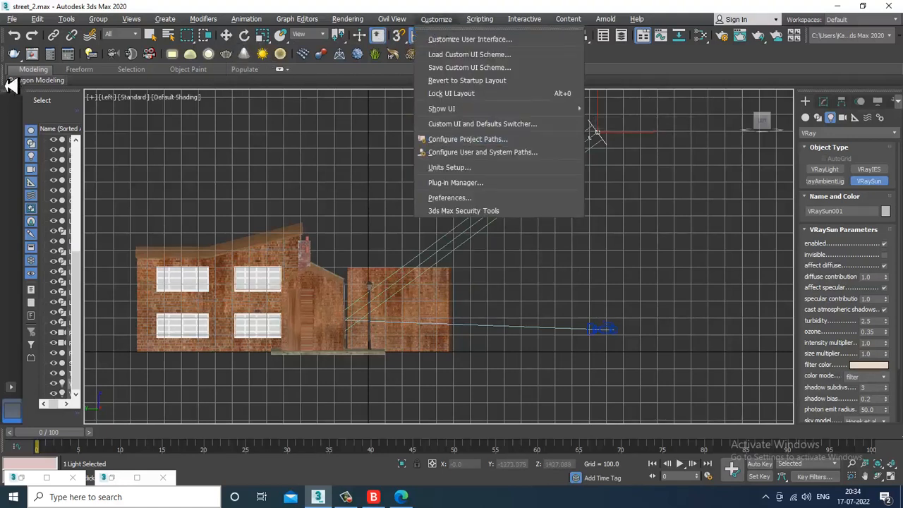
{"action": "left_click", "coordinate": [70, 62]}
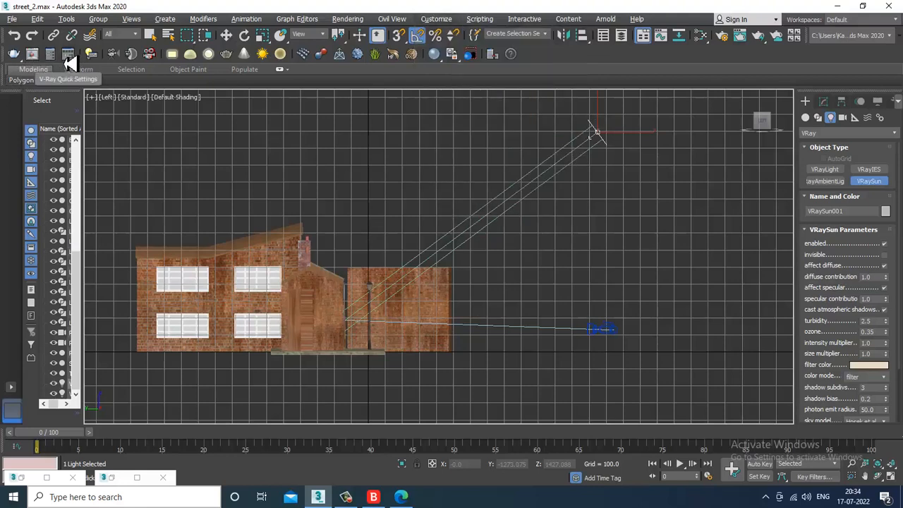
{"action": "left_click", "coordinate": [71, 56]}
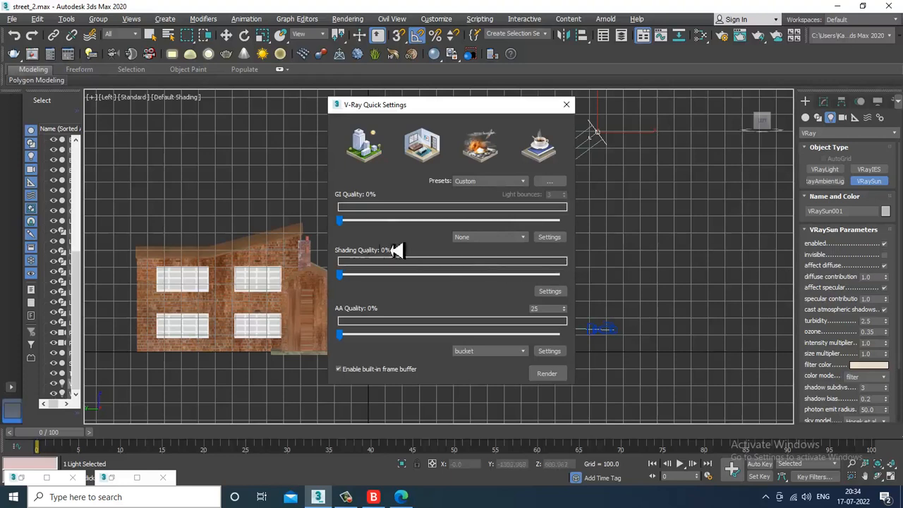
{"action": "left_click_drag", "start_coordinate": [345, 227], "coordinate": [425, 228]}
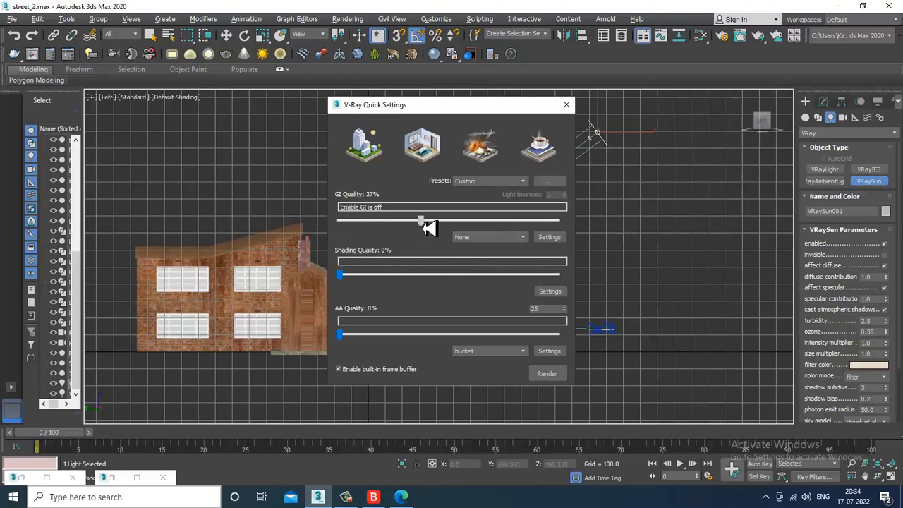
{"action": "left_click", "coordinate": [489, 182]}
{"action": "left_click", "coordinate": [492, 199]}
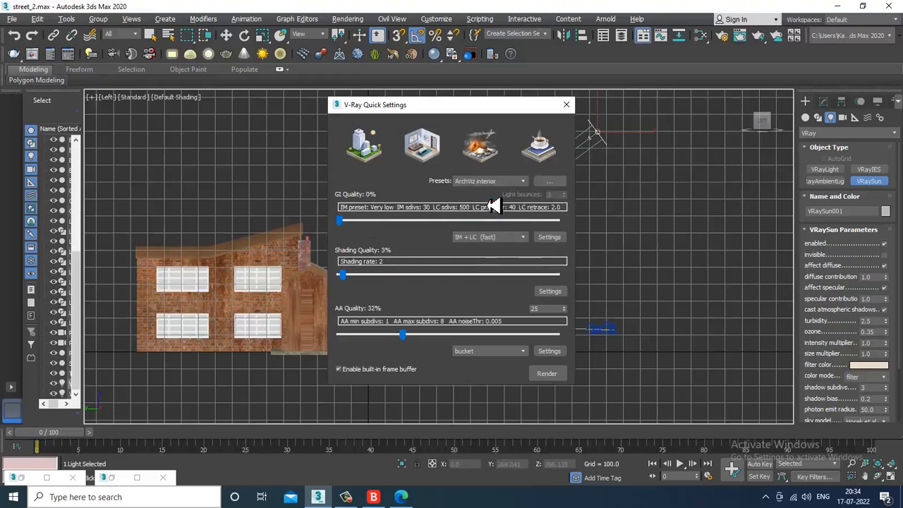
{"action": "left_click", "coordinate": [495, 182]}
{"action": "left_click", "coordinate": [497, 207]}
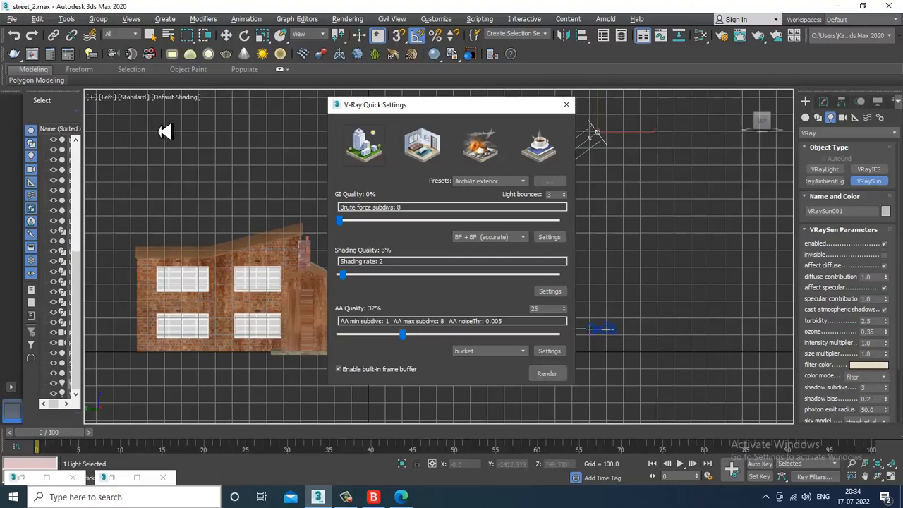
Step: Set the VRaySun's intensity multiplier to 0.5, with the quick settings window moved clear of the sun
{"action": "left_click_drag", "start_coordinate": [440, 107], "coordinate": [68, 153]}
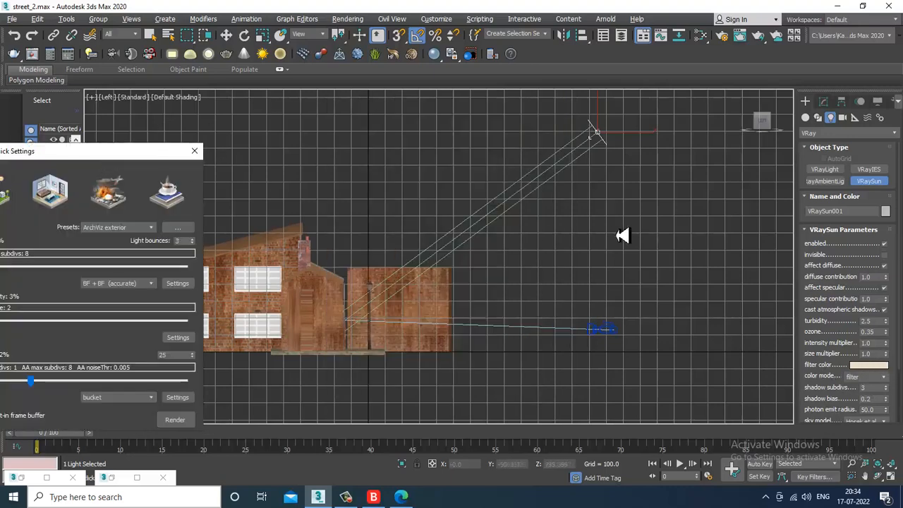
{"action": "double_click", "coordinate": [871, 343]}
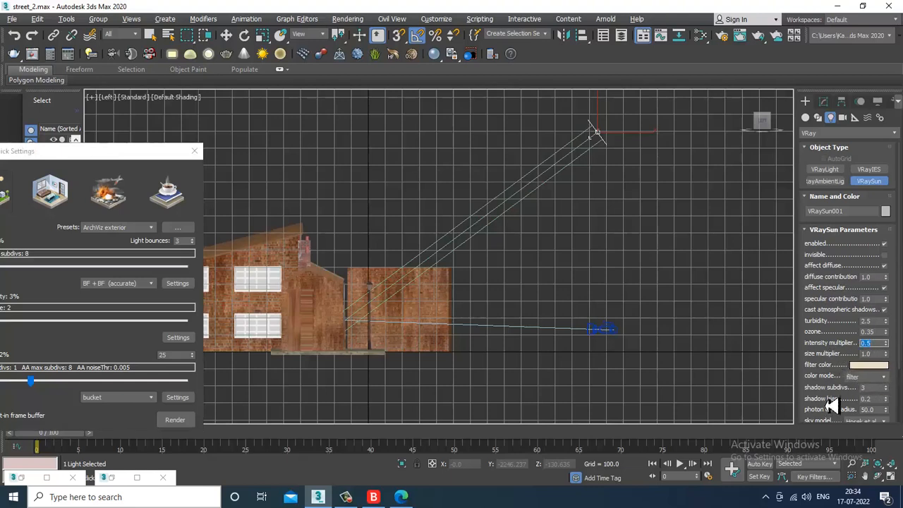
{"action": "left_click_drag", "start_coordinate": [834, 406], "coordinate": [836, 362]}
{"action": "left_click_drag", "start_coordinate": [894, 378], "coordinate": [341, 124]}
Step: Minimize the full render setup window and raise the GI quality to 28% in the V-Ray Quick Settings
{"action": "left_click", "coordinate": [439, 362]}
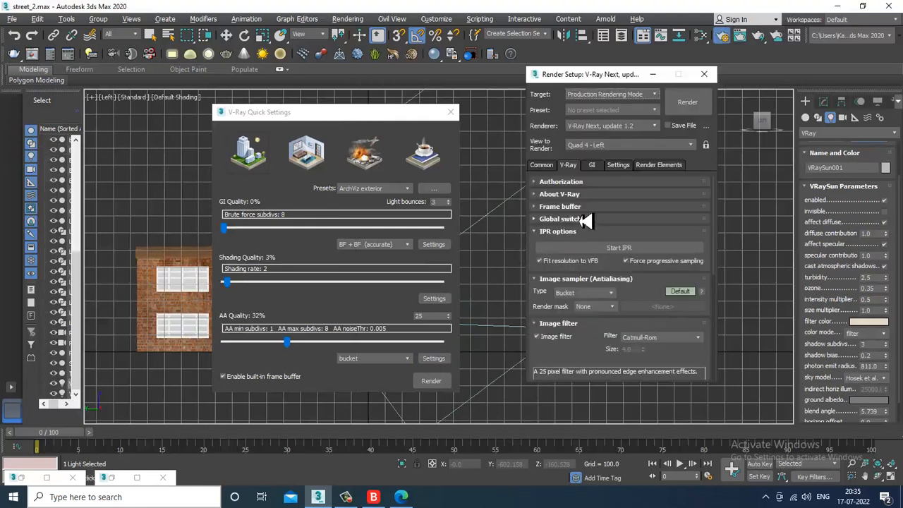
{"action": "left_click", "coordinate": [652, 74]}
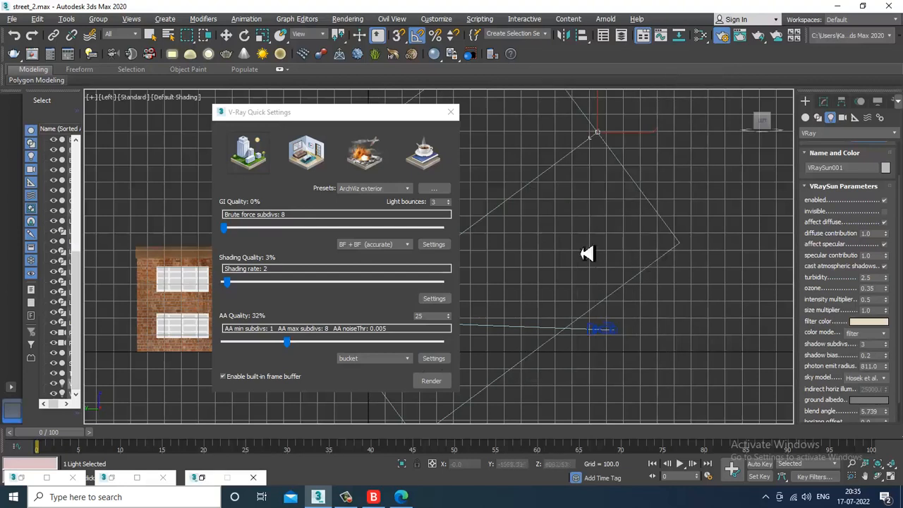
{"action": "left_click_drag", "start_coordinate": [225, 227], "coordinate": [305, 243]}
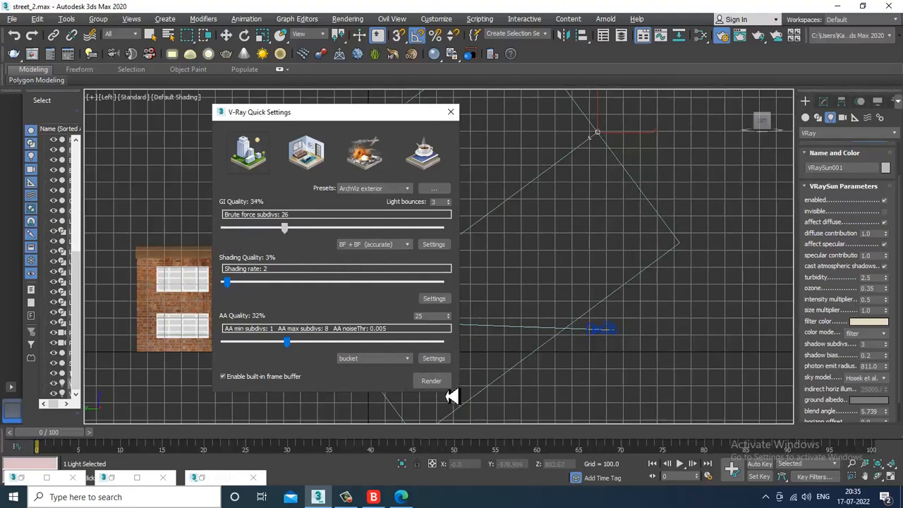
{"action": "left_click", "coordinate": [676, 208]}
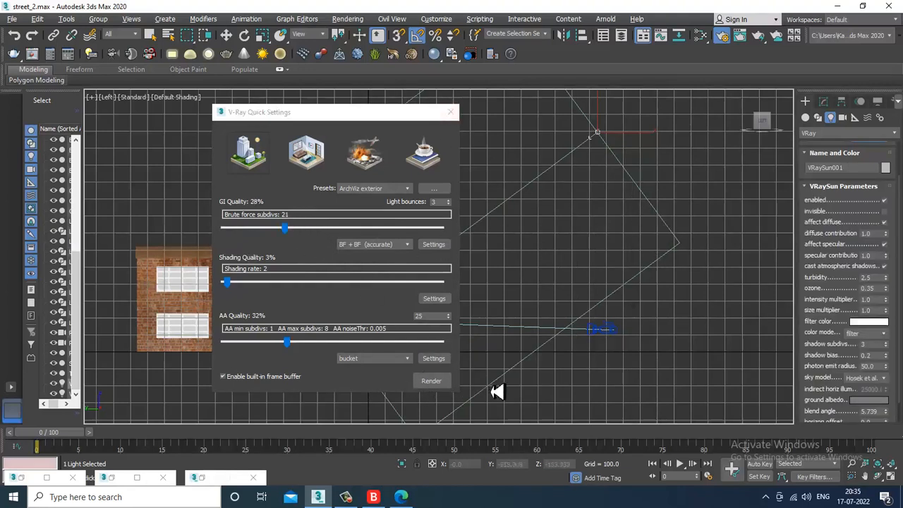
Step: Save the street_2.max scene and return to the four-viewport layout
{"action": "left_click", "coordinate": [11, 20]}
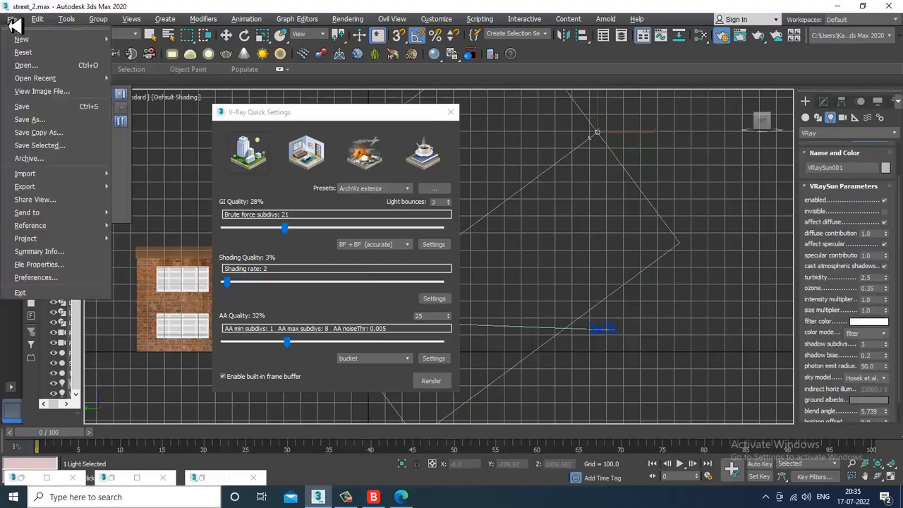
{"action": "left_click", "coordinate": [46, 109]}
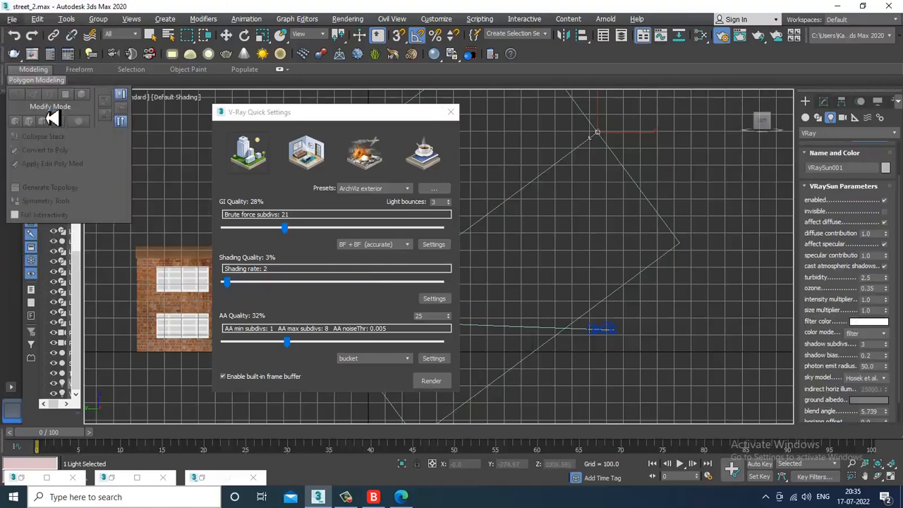
{"action": "left_click", "coordinate": [12, 19]}
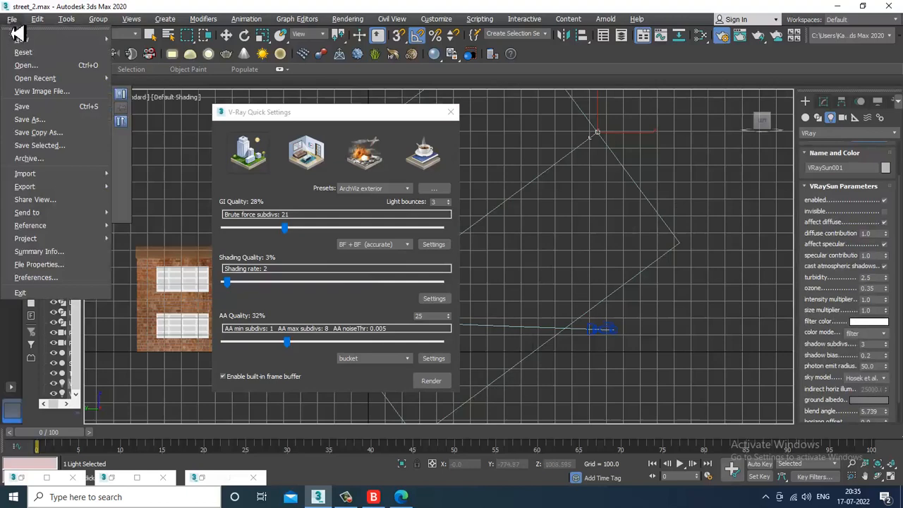
{"action": "left_click", "coordinate": [56, 120]}
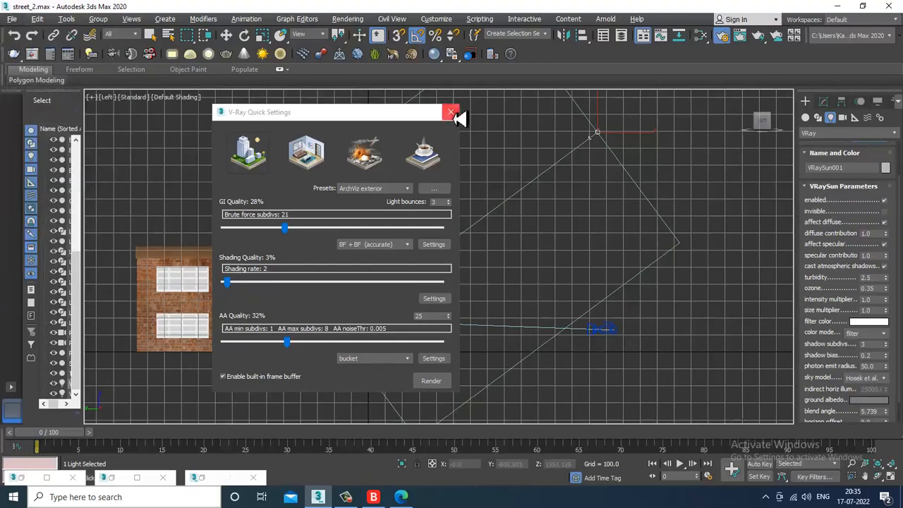
{"action": "key", "text": "alt+w"}
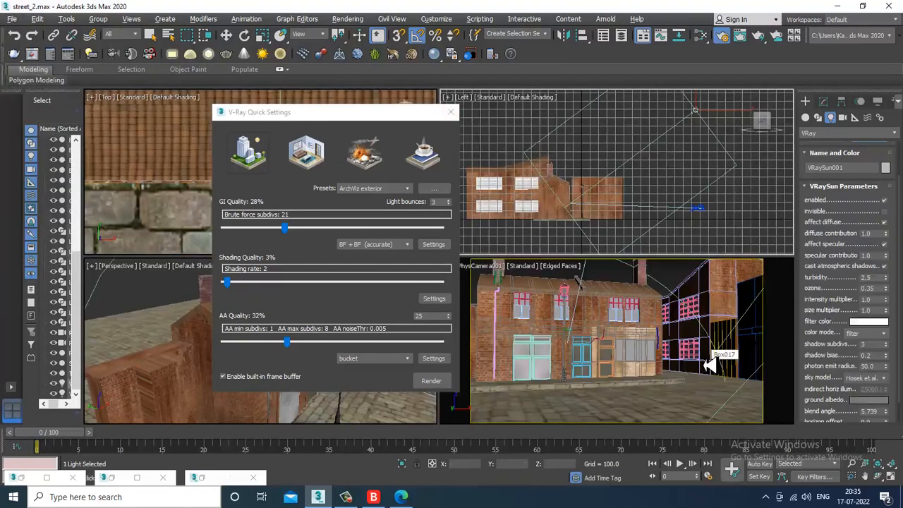
Step: Maximize the PhysCamera001 view, run a V-Ray test render and close the frame buffer
{"action": "key", "text": "alt+w"}
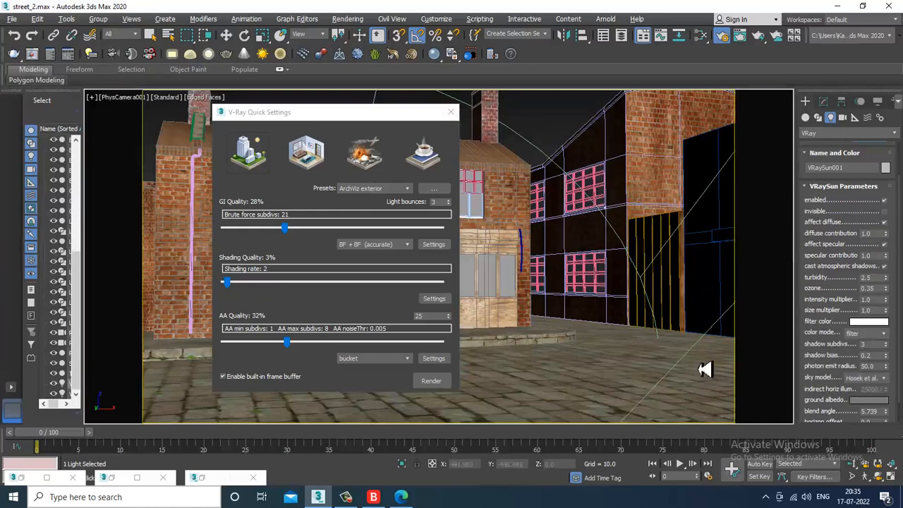
{"action": "left_click", "coordinate": [429, 382]}
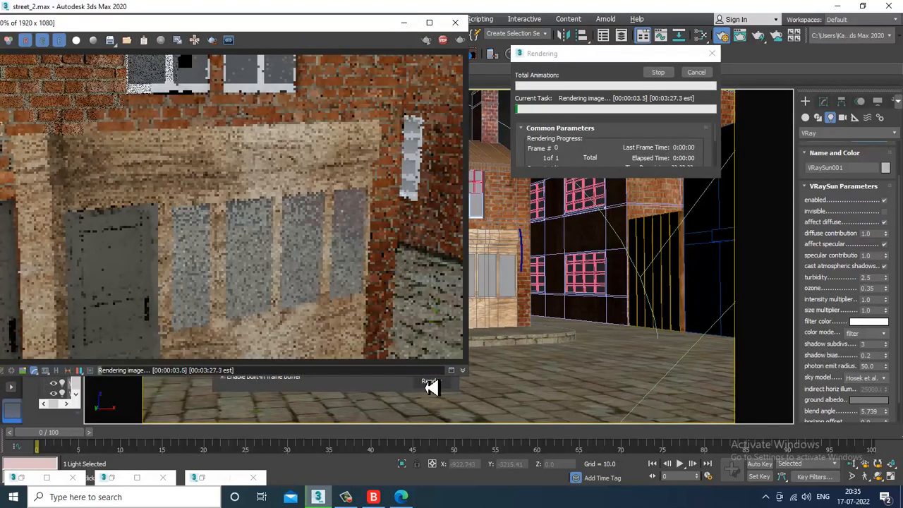
{"action": "left_click_drag", "start_coordinate": [144, 25], "coordinate": [296, 64]}
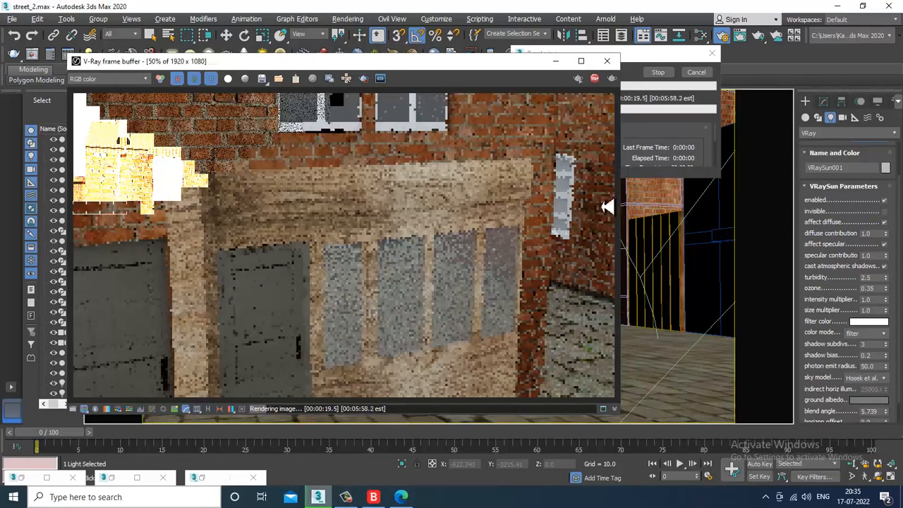
{"action": "left_click", "coordinate": [609, 62]}
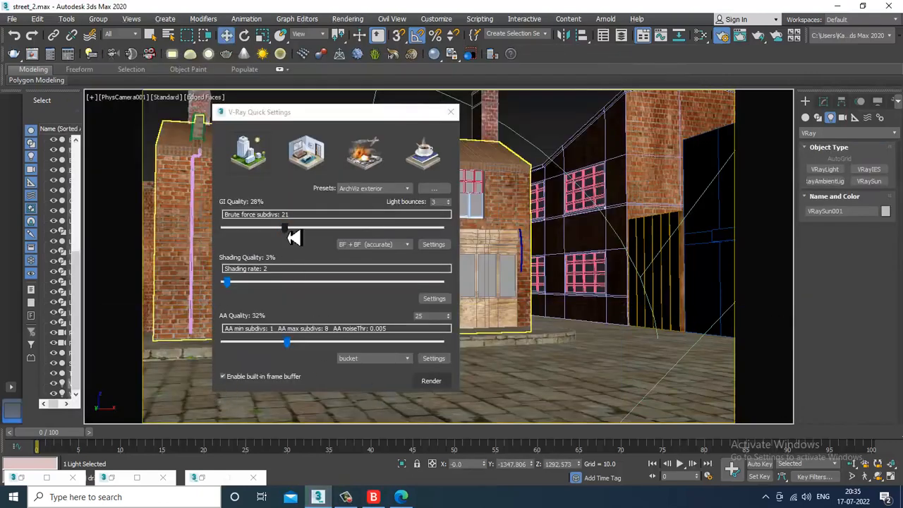
Step: Lower the GI quality in the V-Ray Quick Settings, close that window and open the full render setup
{"action": "left_click_drag", "start_coordinate": [286, 229], "coordinate": [259, 233]}
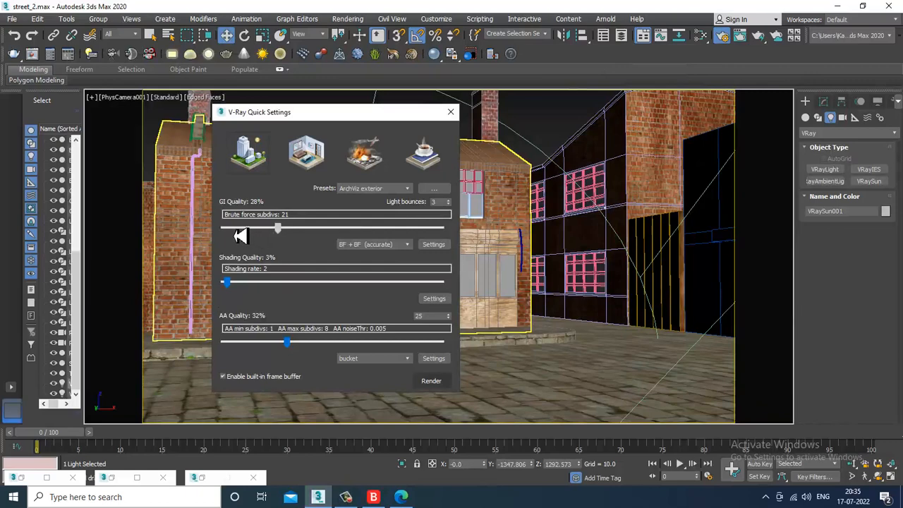
{"action": "left_click", "coordinate": [451, 111]}
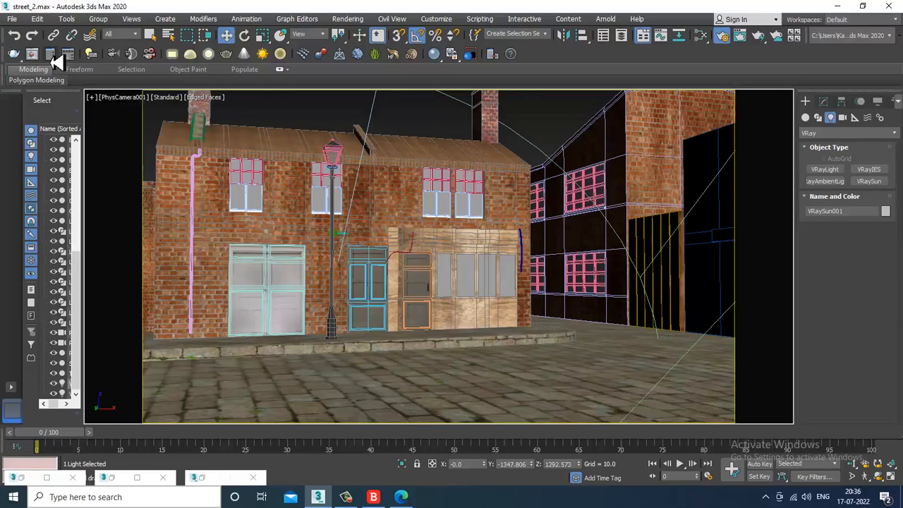
{"action": "left_click", "coordinate": [349, 19]}
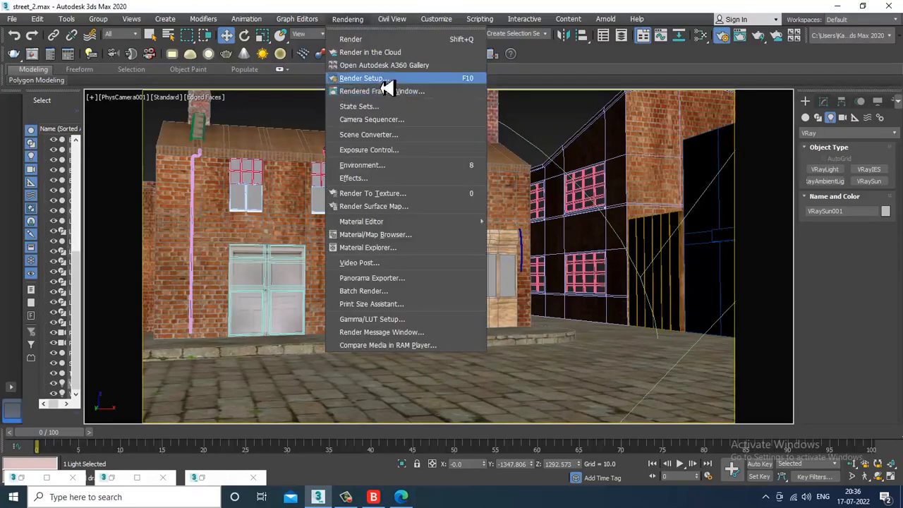
{"action": "left_click", "coordinate": [382, 79]}
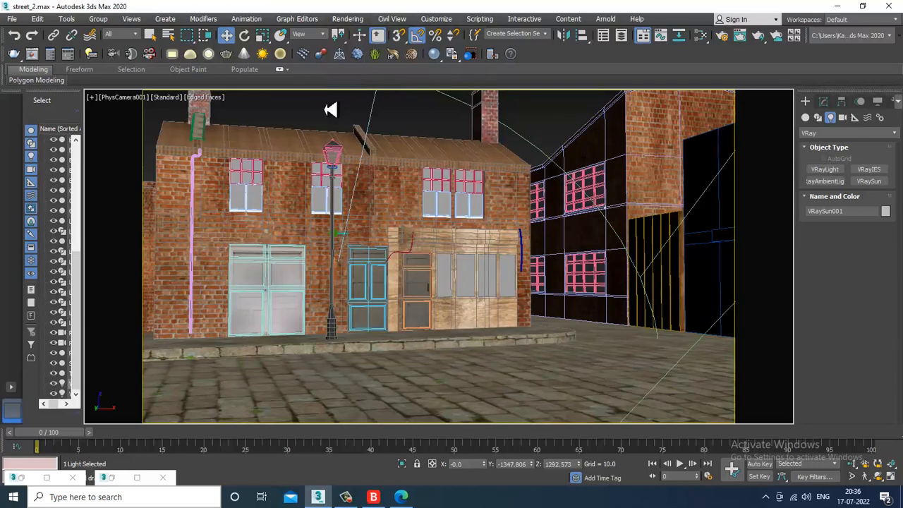
Step: Select VRaySun001 in the perspective view and set its intensity multiplier to 0.2
{"action": "key", "text": "alt+w"}
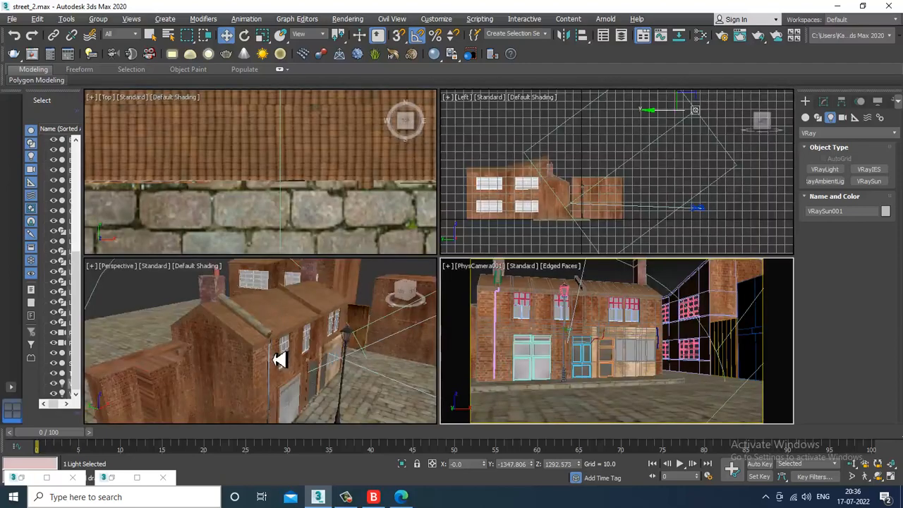
{"action": "scroll", "coordinate": [296, 349], "scroll_direction": "down", "scroll_amount": 8}
{"action": "scroll", "coordinate": [317, 349], "scroll_direction": "up", "scroll_amount": 1}
{"action": "left_click", "coordinate": [349, 343]}
{"action": "scroll", "coordinate": [346, 339], "scroll_direction": "up", "scroll_amount": 5}
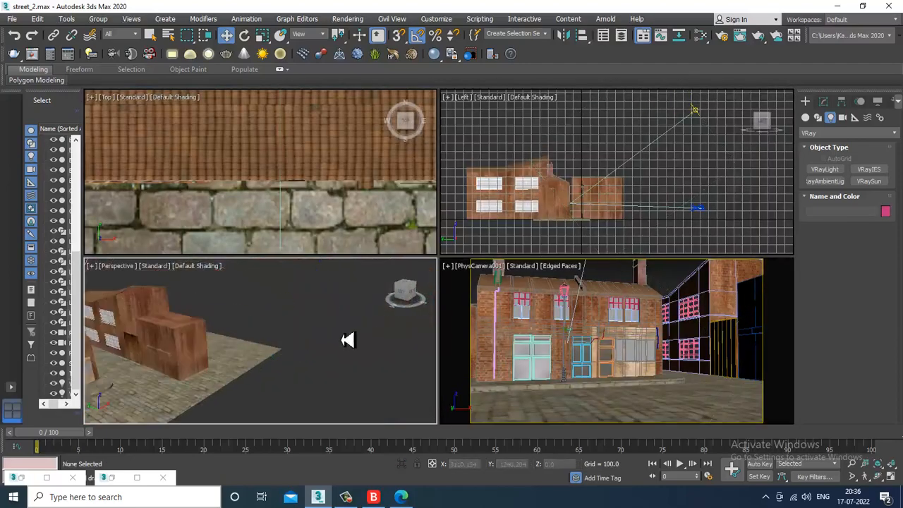
{"action": "middle_click_drag", "start_coordinate": [278, 336], "coordinate": [305, 355]}
{"action": "scroll", "coordinate": [305, 355], "scroll_direction": "down", "scroll_amount": 3}
{"action": "left_click", "coordinate": [351, 352]}
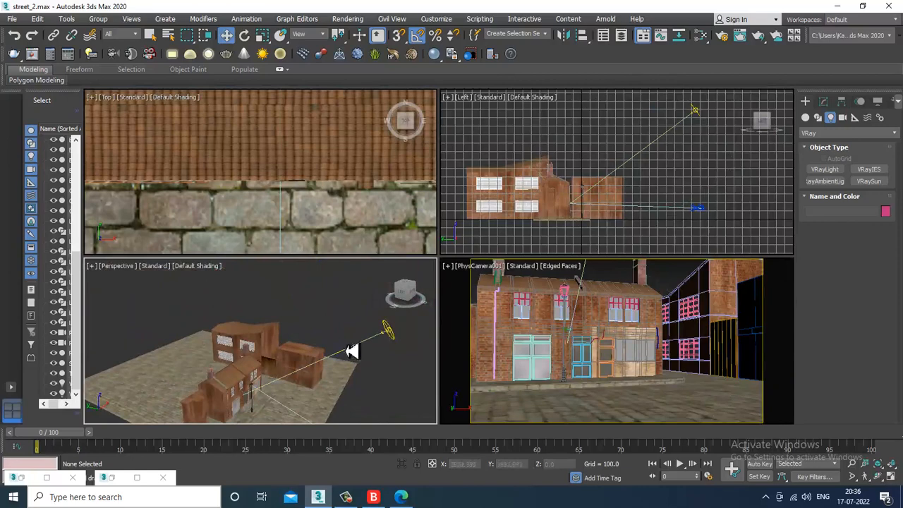
{"action": "left_click", "coordinate": [387, 328]}
{"action": "left_click", "coordinate": [820, 103]}
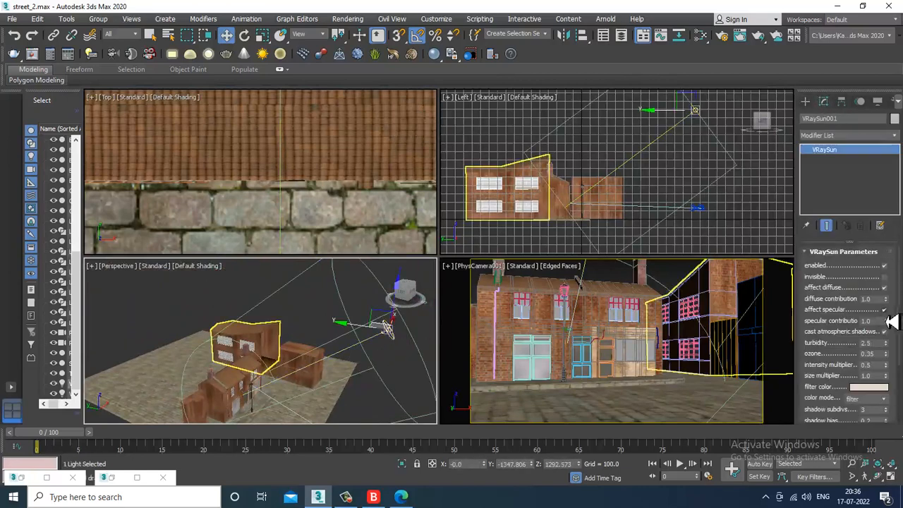
{"action": "left_click_drag", "start_coordinate": [877, 366], "coordinate": [765, 385]}
{"action": "type", "text": "0.2"}
{"action": "key", "text": "Return"}
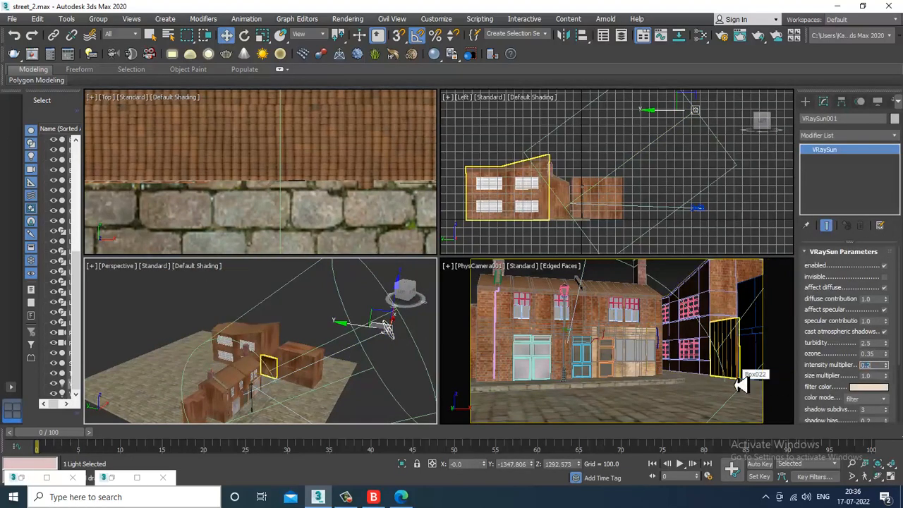
Step: Check the ezra-street-bethnal-green.jpg reference and set the render setup's primary GI engine to Irradiance map
{"action": "left_click", "coordinate": [347, 19]}
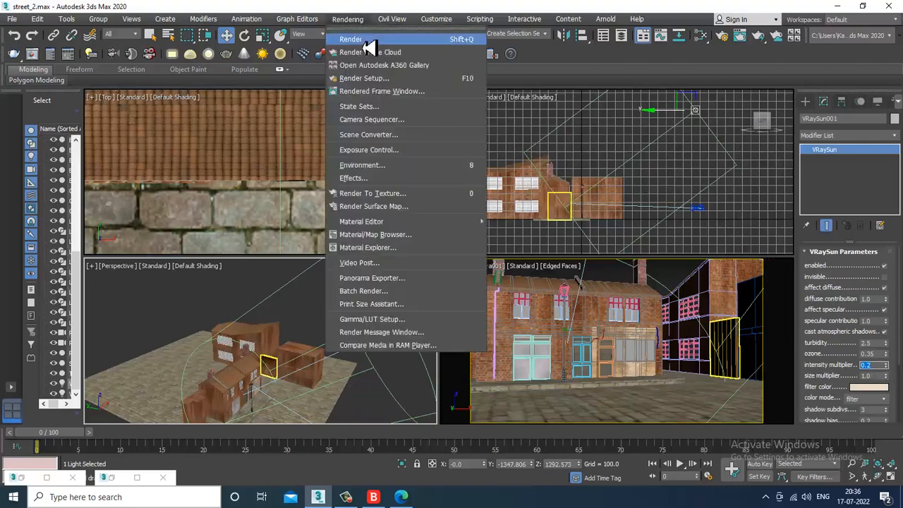
{"action": "left_click", "coordinate": [398, 81]}
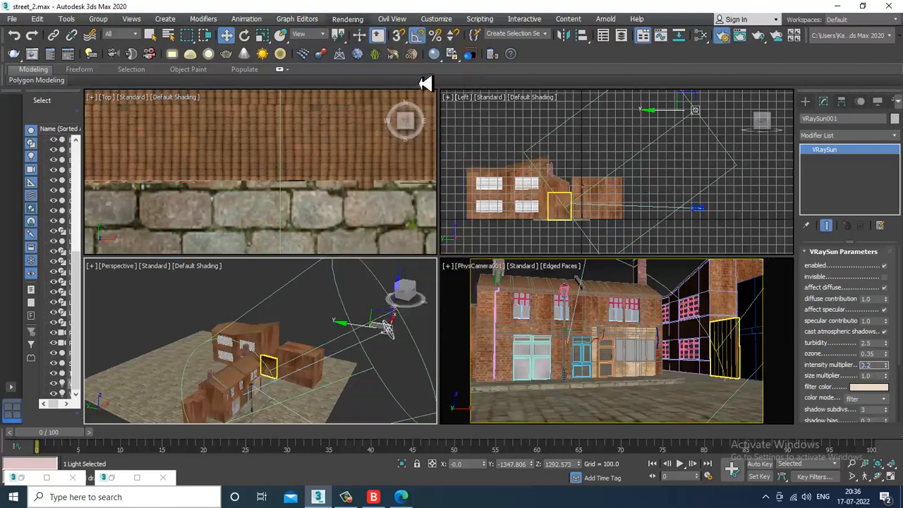
{"action": "left_click", "coordinate": [111, 478]}
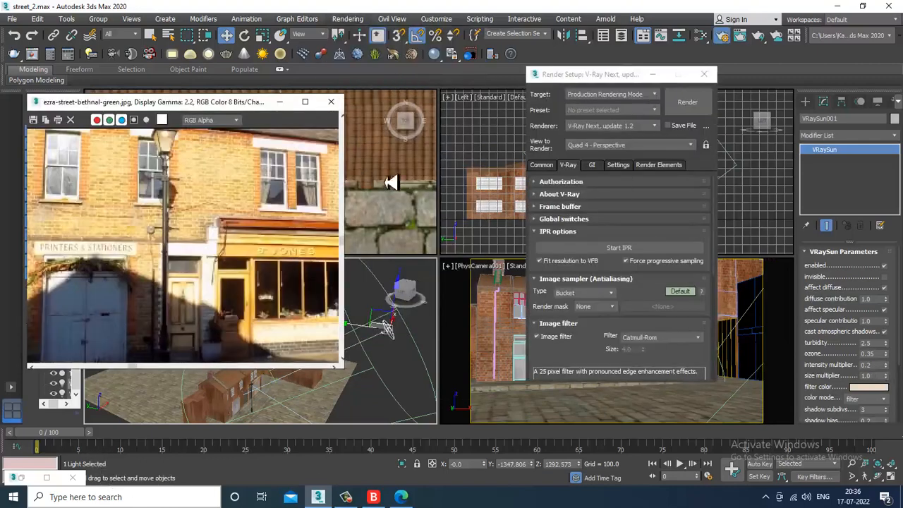
{"action": "left_click", "coordinate": [281, 103]}
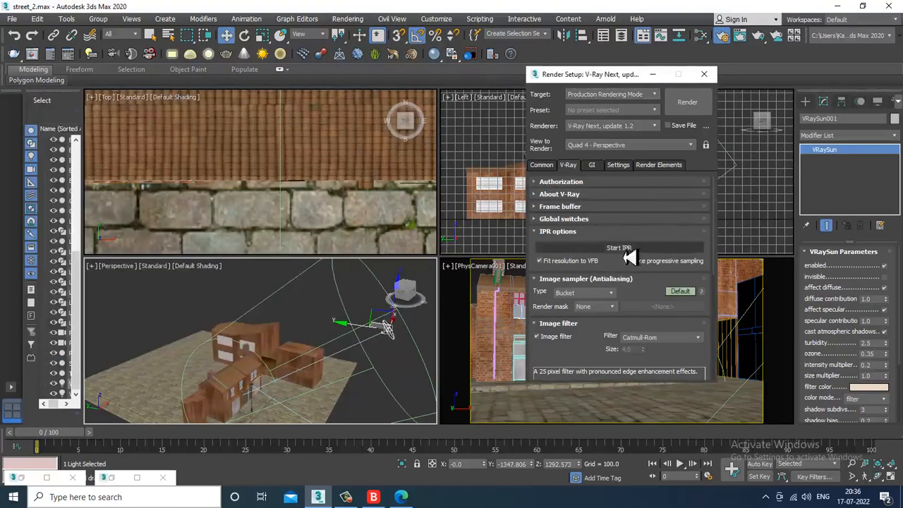
{"action": "left_click", "coordinate": [593, 166]}
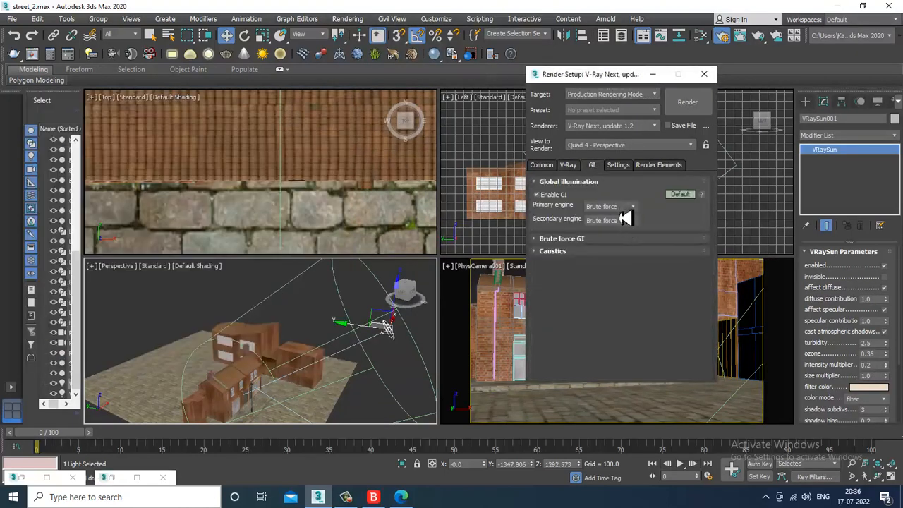
{"action": "left_click", "coordinate": [615, 208]}
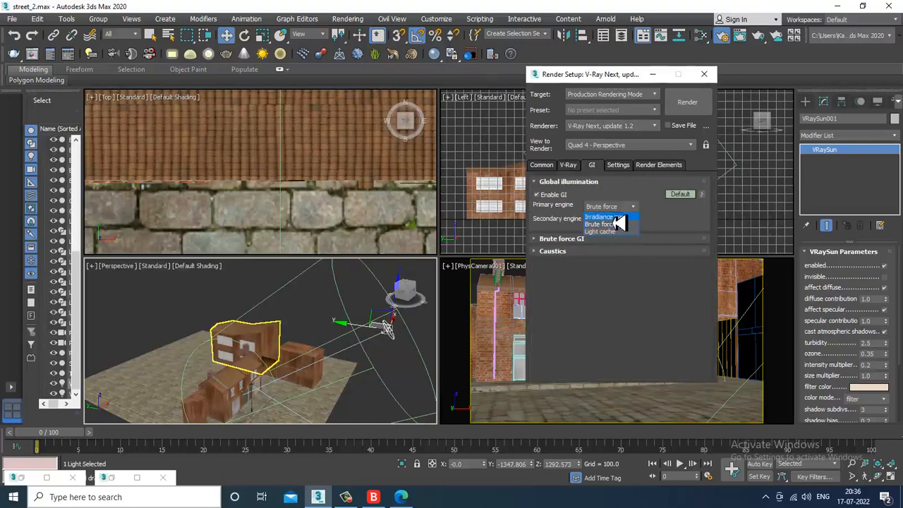
{"action": "left_click", "coordinate": [615, 218]}
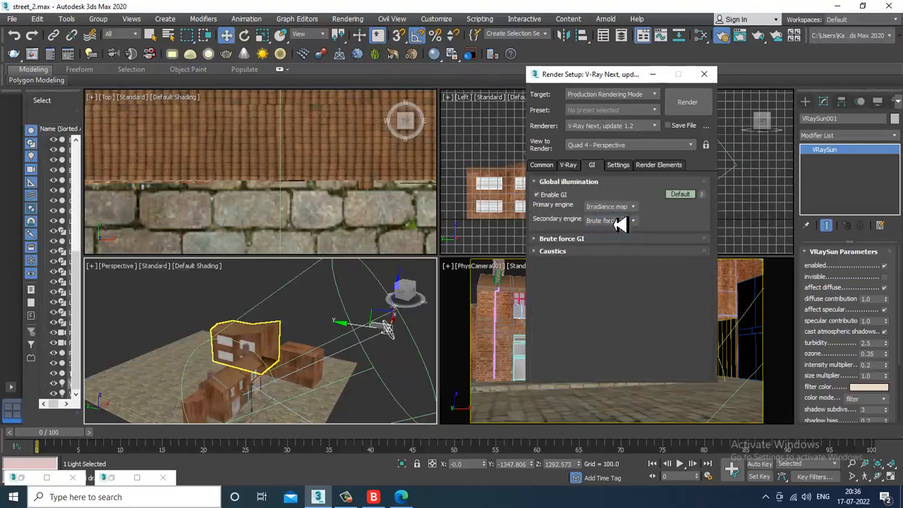
Step: Expand the Global DMC settings of the V-Ray render setup and switch them to Advanced mode
{"action": "left_click", "coordinate": [566, 166]}
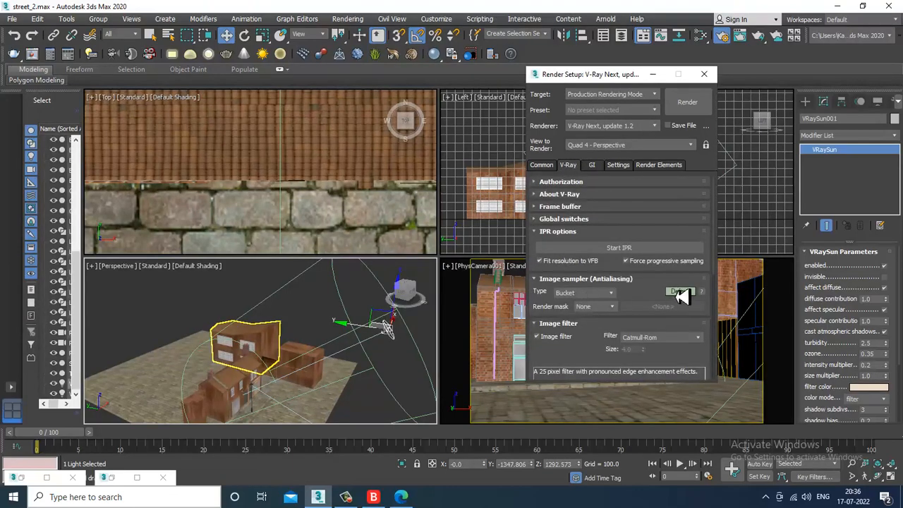
{"action": "scroll", "coordinate": [649, 303], "scroll_direction": "down", "scroll_amount": 4}
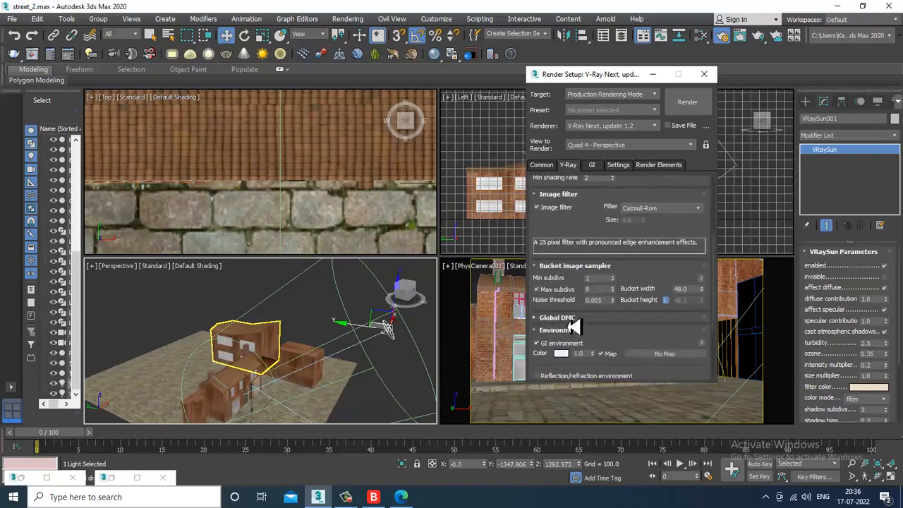
{"action": "left_click", "coordinate": [573, 319]}
{"action": "scroll", "coordinate": [639, 346], "scroll_direction": "down", "scroll_amount": 2}
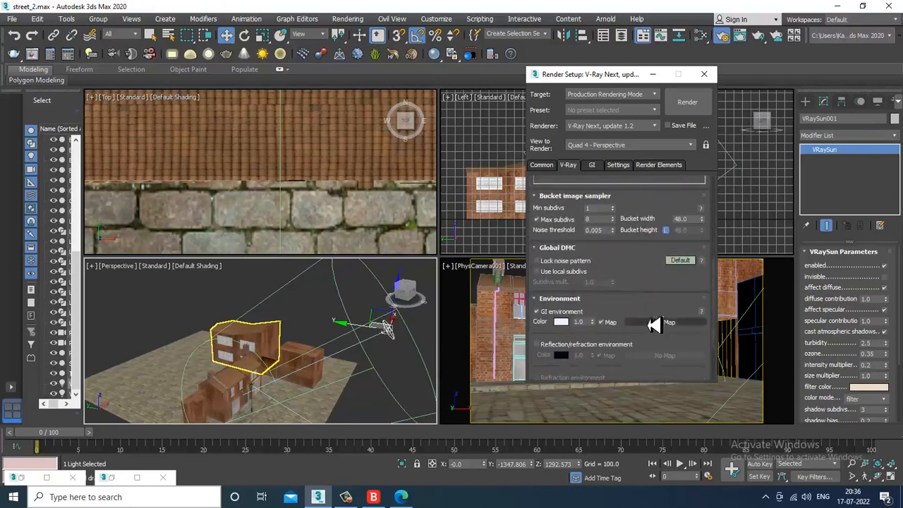
{"action": "left_click", "coordinate": [681, 260]}
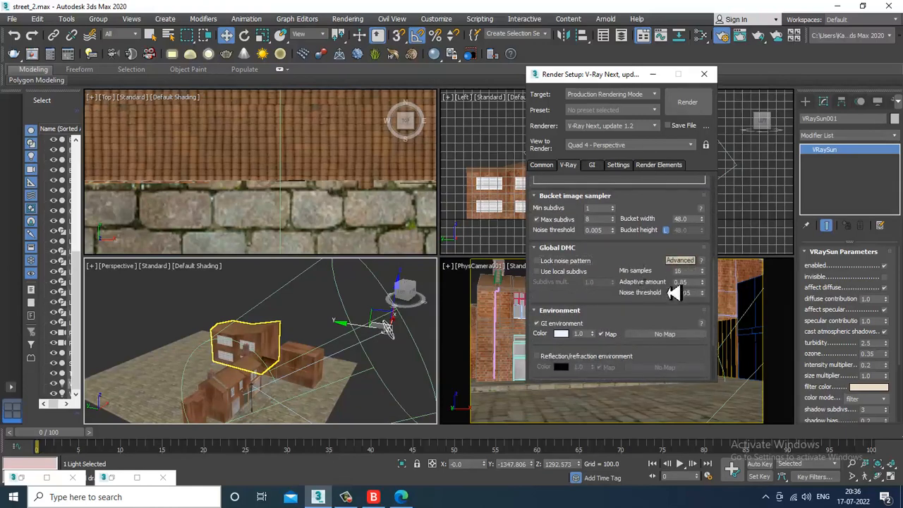
Step: Set the V-Ray color mapping type to Exponential and close the render setup
{"action": "scroll", "coordinate": [650, 310], "scroll_direction": "down", "scroll_amount": 3}
{"action": "left_click", "coordinate": [580, 363]}
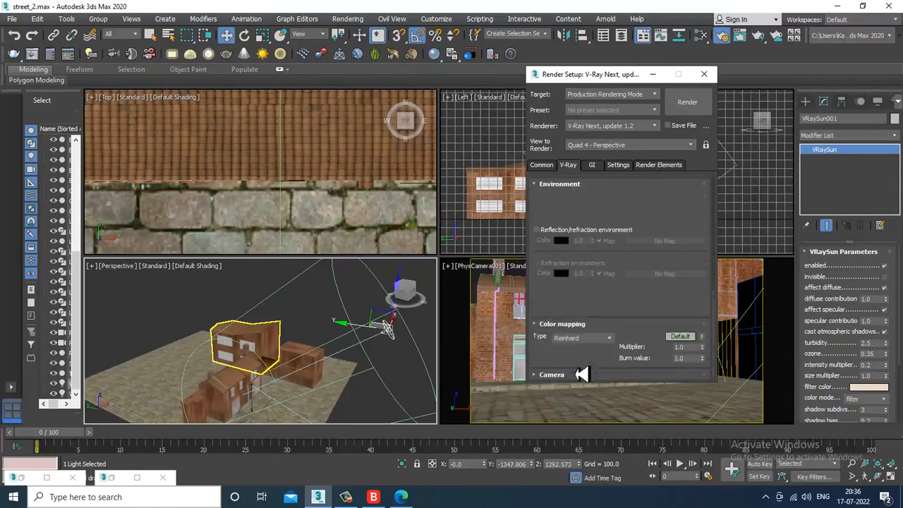
{"action": "left_click", "coordinate": [582, 339]}
{"action": "left_click", "coordinate": [588, 364]}
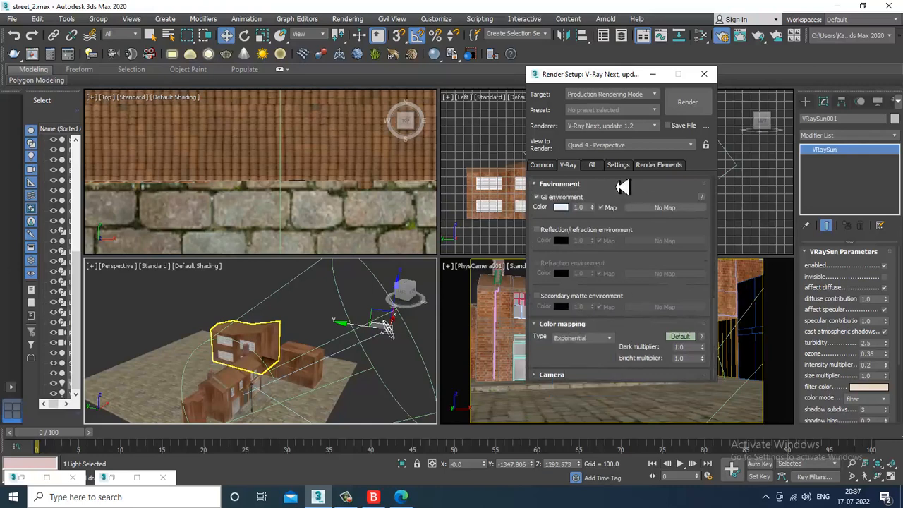
{"action": "left_click", "coordinate": [596, 165]}
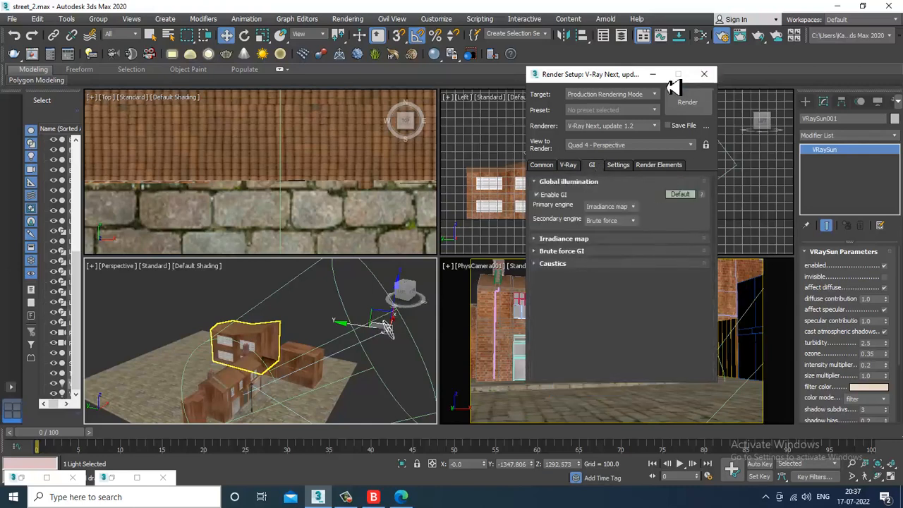
{"action": "left_click", "coordinate": [704, 74]}
Step: Test-render the maximized PhysCamera001 view with the changed sun, GI and color mapping settings, then close the frame buffer
{"action": "left_click", "coordinate": [628, 283]}
{"action": "key", "text": "alt+w"}
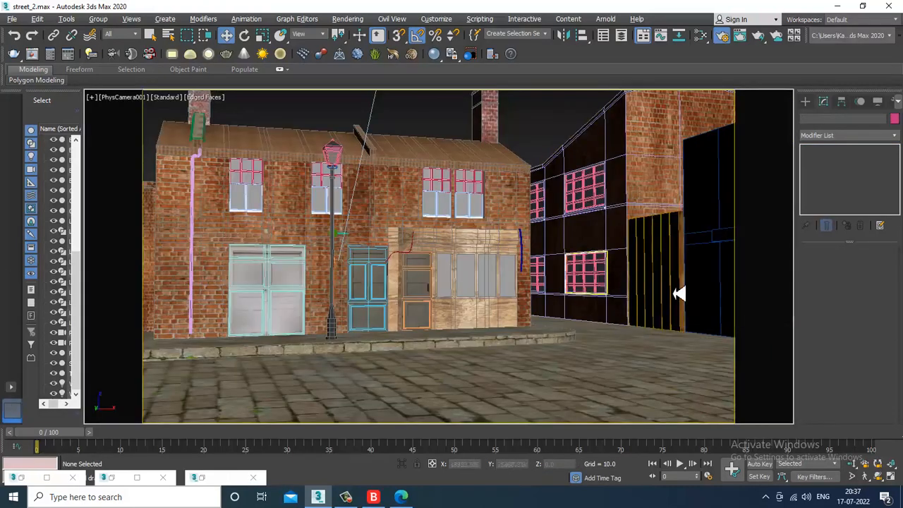
{"action": "left_click", "coordinate": [675, 292]}
{"action": "key", "text": "shift+q"}
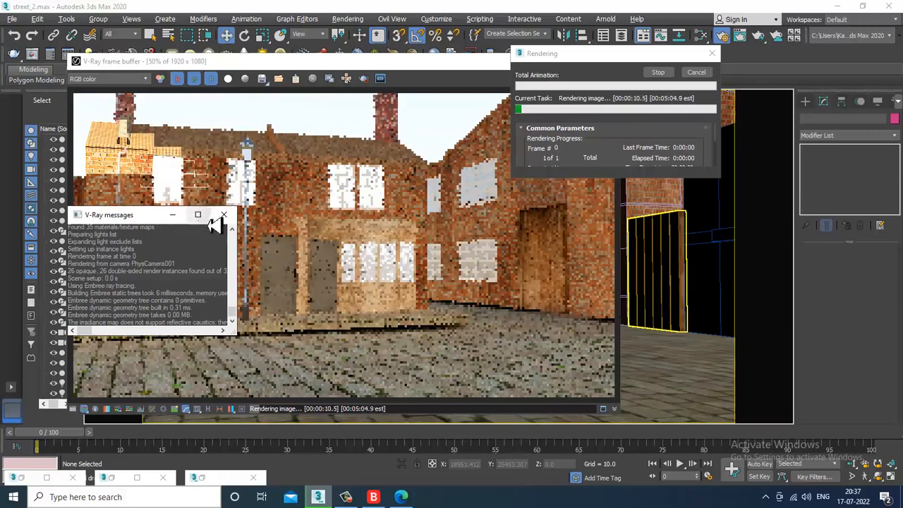
{"action": "left_click", "coordinate": [223, 214]}
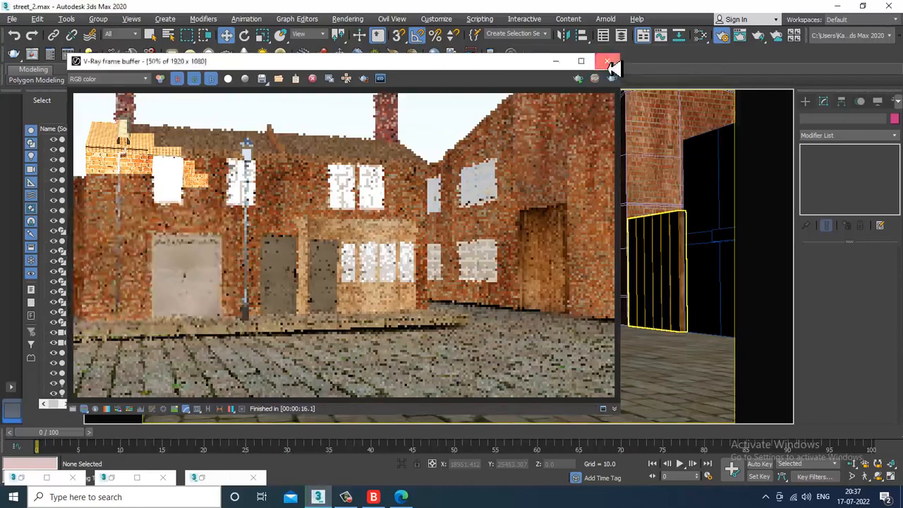
{"action": "left_click", "coordinate": [607, 61]}
Step: Set the V-Ray Quick Settings to the Custom preset with 0% GI quality and close that window and the V-Ray messages
{"action": "left_click", "coordinate": [68, 55]}
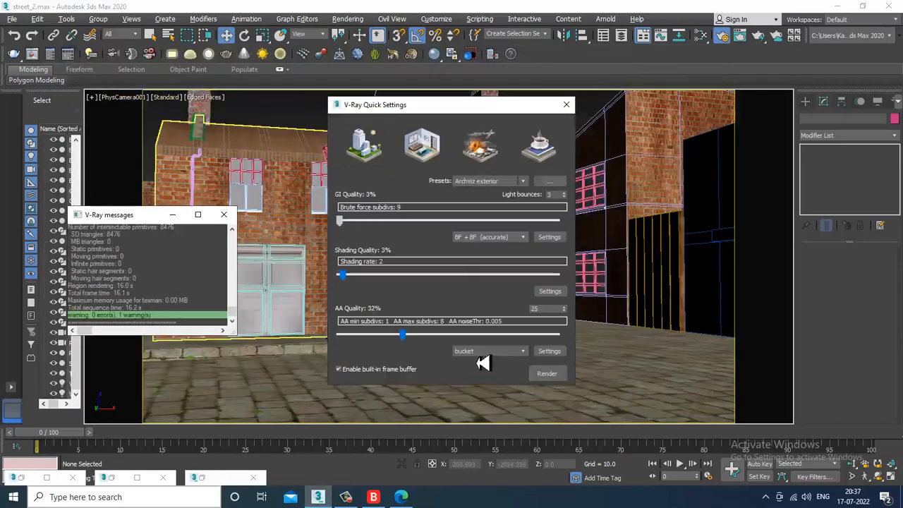
{"action": "left_click", "coordinate": [493, 183]}
{"action": "left_click", "coordinate": [465, 202]}
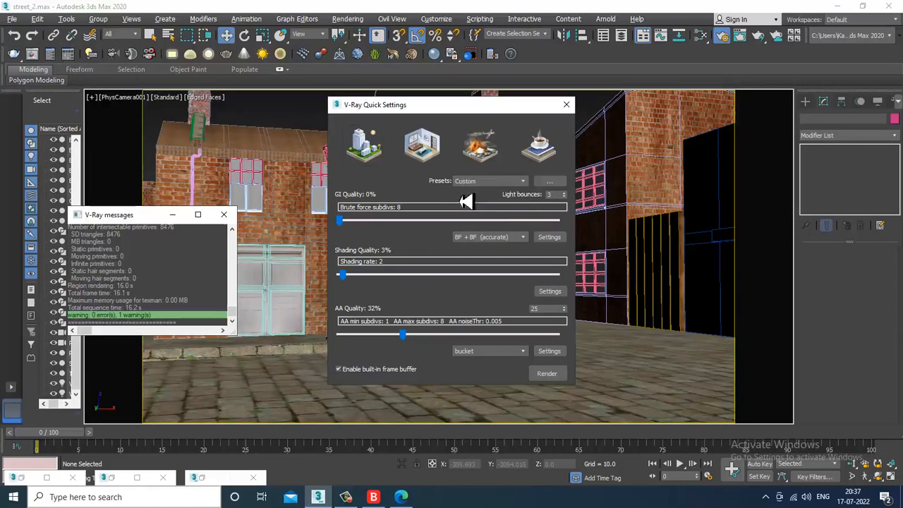
{"action": "left_click", "coordinate": [566, 105]}
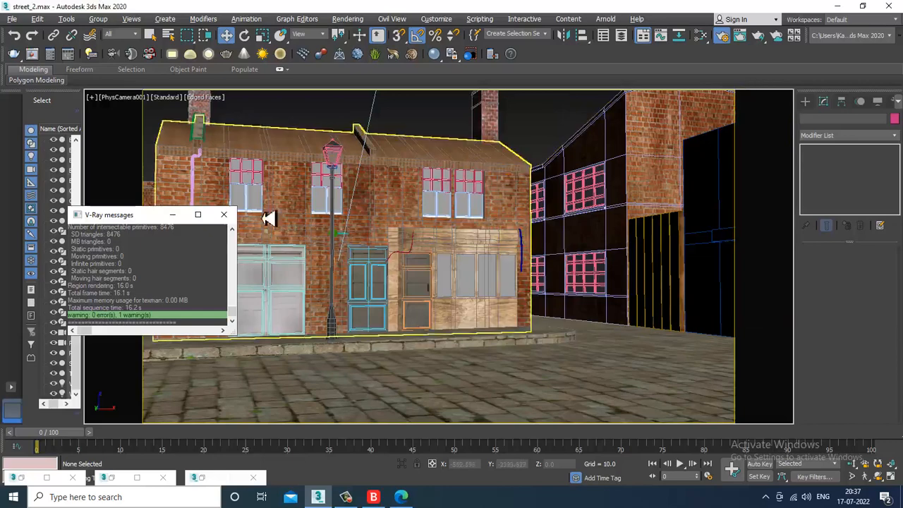
{"action": "left_click", "coordinate": [227, 221]}
Step: Reopen the render setup and switch the V-Ray Global switches to Advanced mode
{"action": "left_click", "coordinate": [347, 18]}
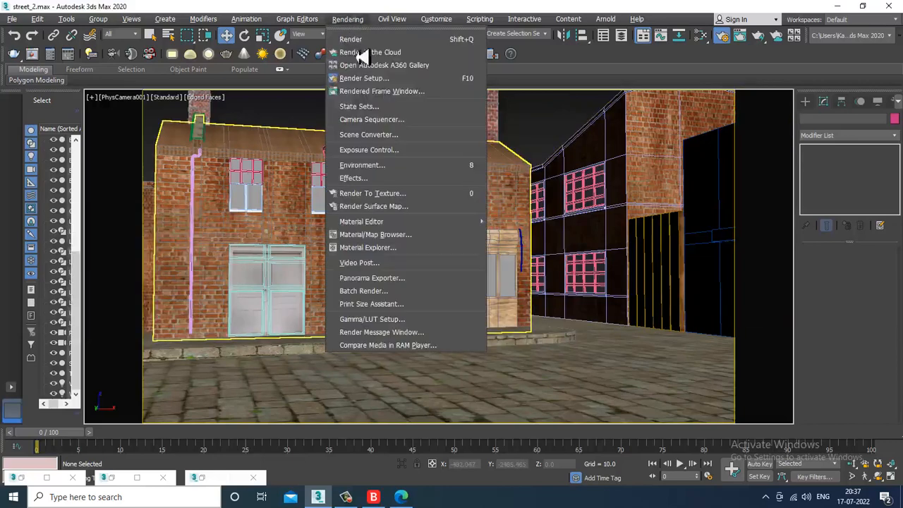
{"action": "left_click", "coordinate": [399, 83]}
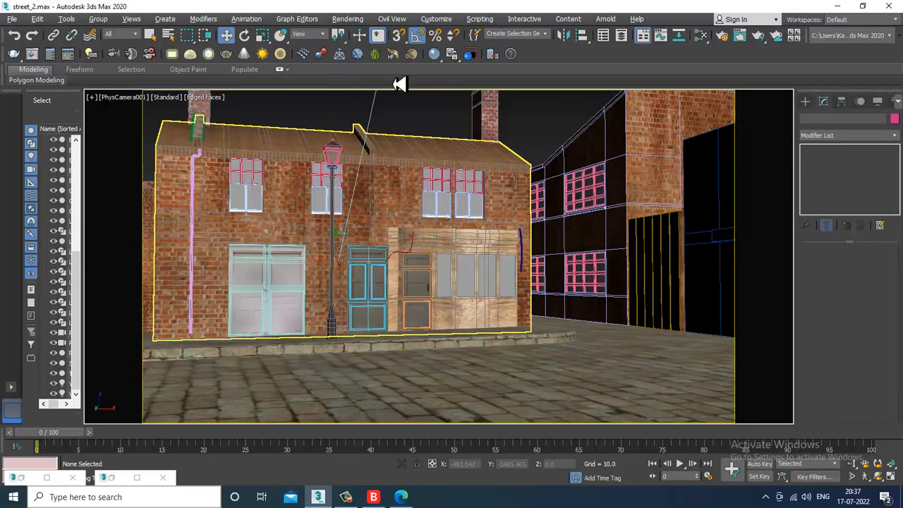
{"action": "left_click", "coordinate": [348, 19]}
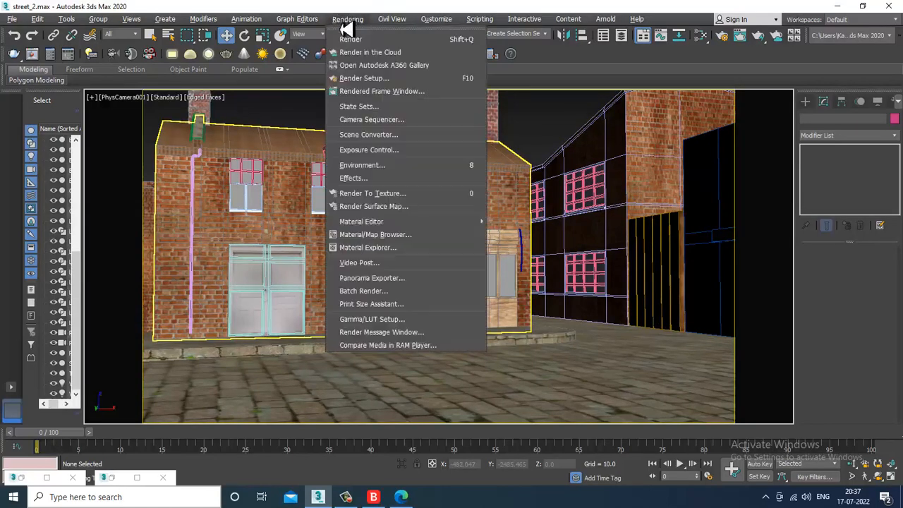
{"action": "left_click", "coordinate": [389, 90]}
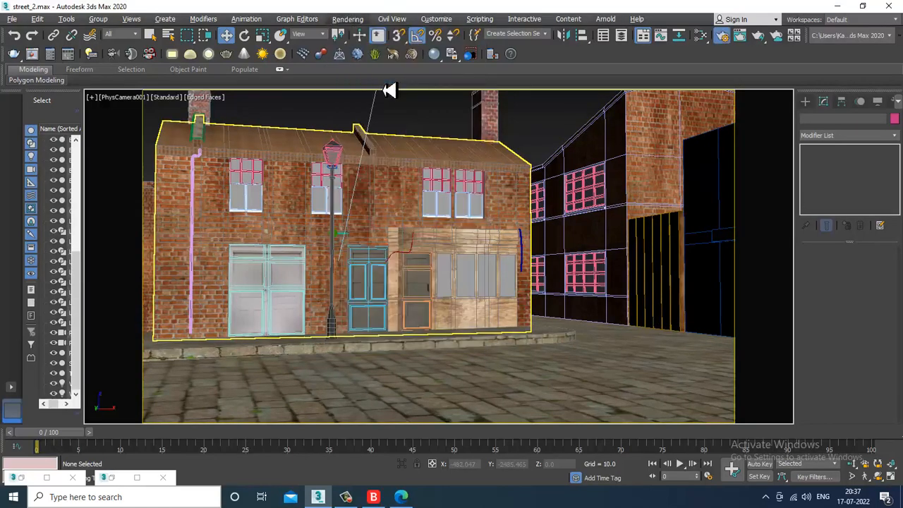
{"action": "left_click", "coordinate": [568, 165]}
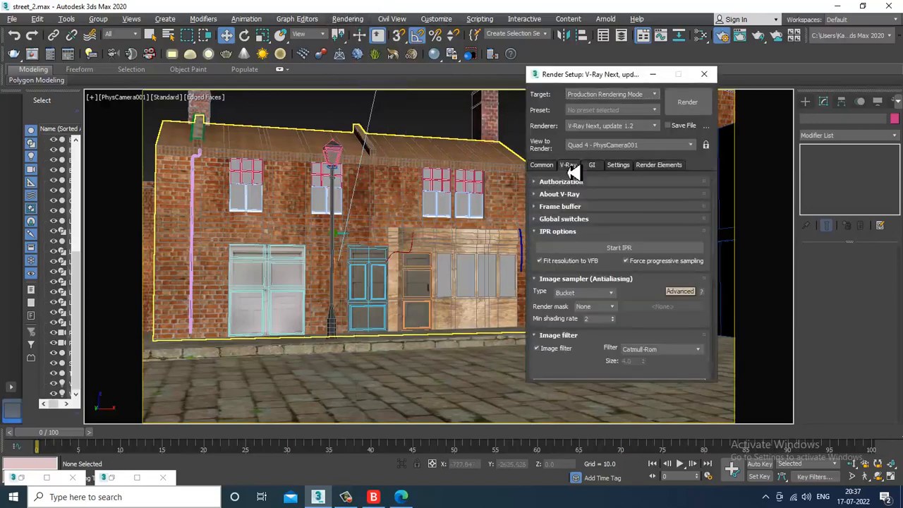
{"action": "left_click", "coordinate": [563, 212]}
{"action": "scroll", "coordinate": [628, 254], "scroll_direction": "down", "scroll_amount": 3}
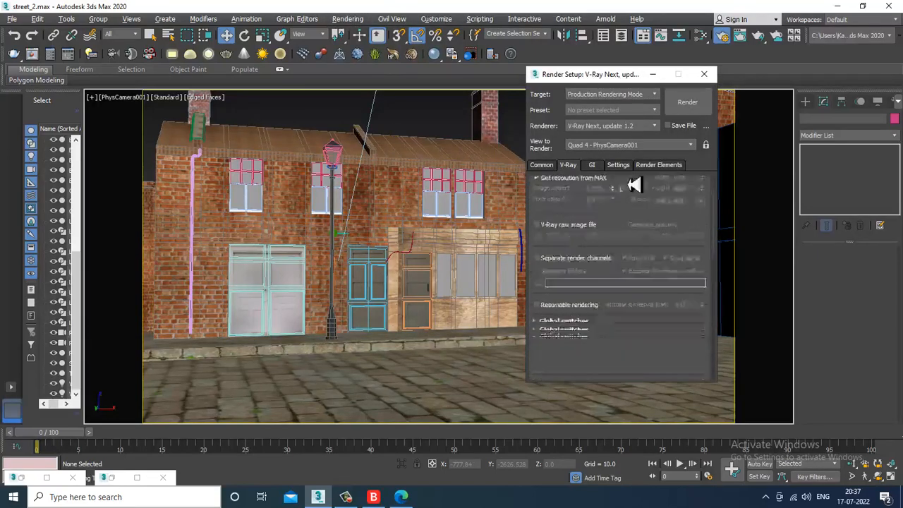
{"action": "left_click", "coordinate": [567, 238]}
{"action": "left_click", "coordinate": [681, 250]}
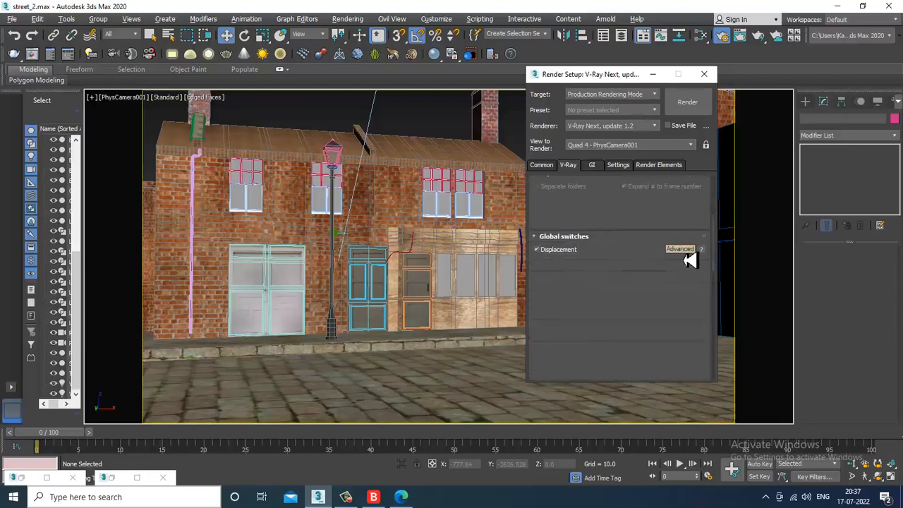
{"action": "scroll", "coordinate": [638, 232], "scroll_direction": "down", "scroll_amount": 5}
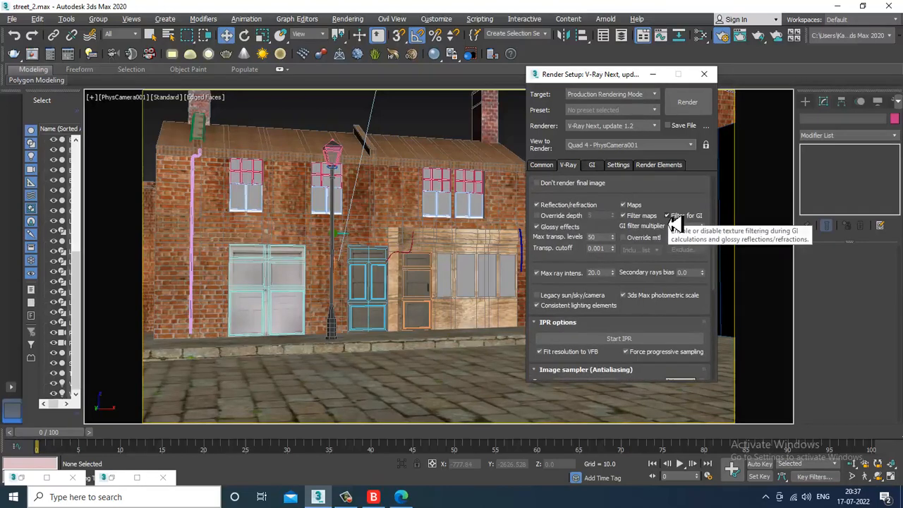
Step: Set the image sampler to Expert mode with the Mitchell-Netravali filter, and the Global DMC noise threshold to 0.001
{"action": "scroll", "coordinate": [584, 272], "scroll_direction": "down", "scroll_amount": 4}
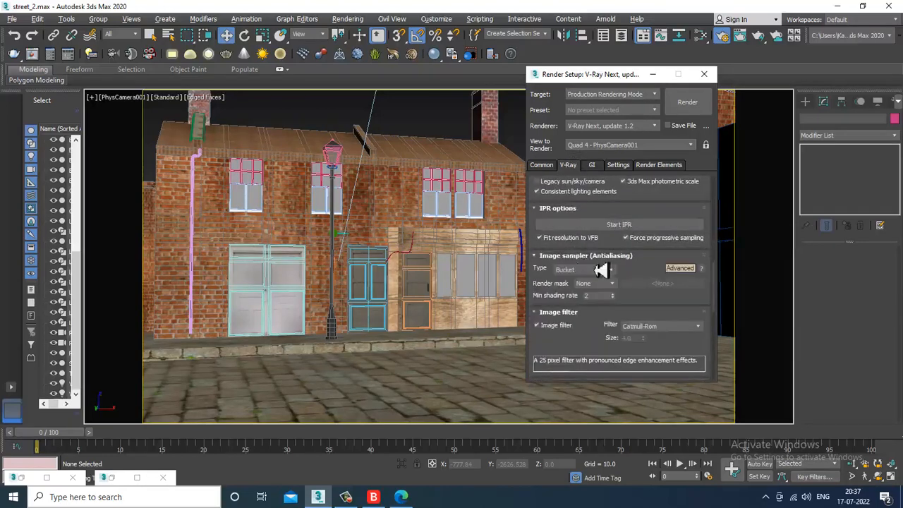
{"action": "left_click", "coordinate": [680, 270]}
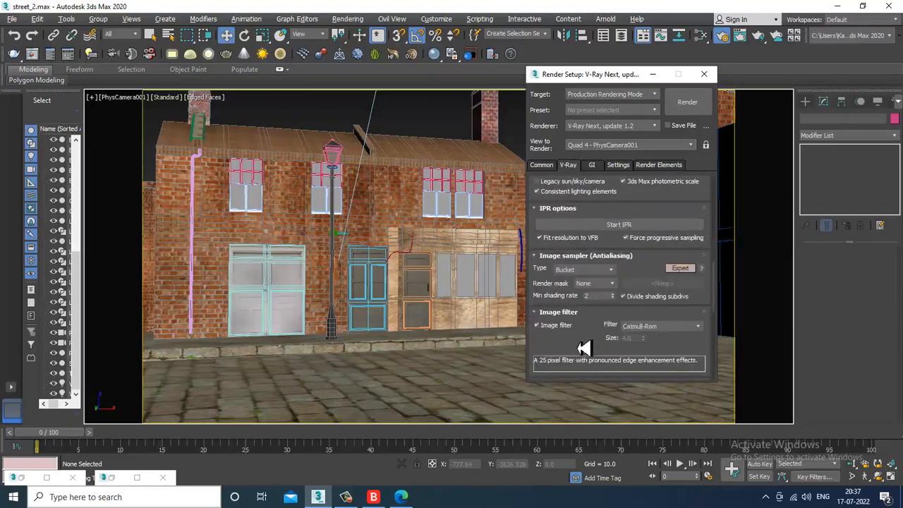
{"action": "scroll", "coordinate": [584, 347], "scroll_direction": "down", "scroll_amount": 2}
{"action": "left_click", "coordinate": [656, 280]}
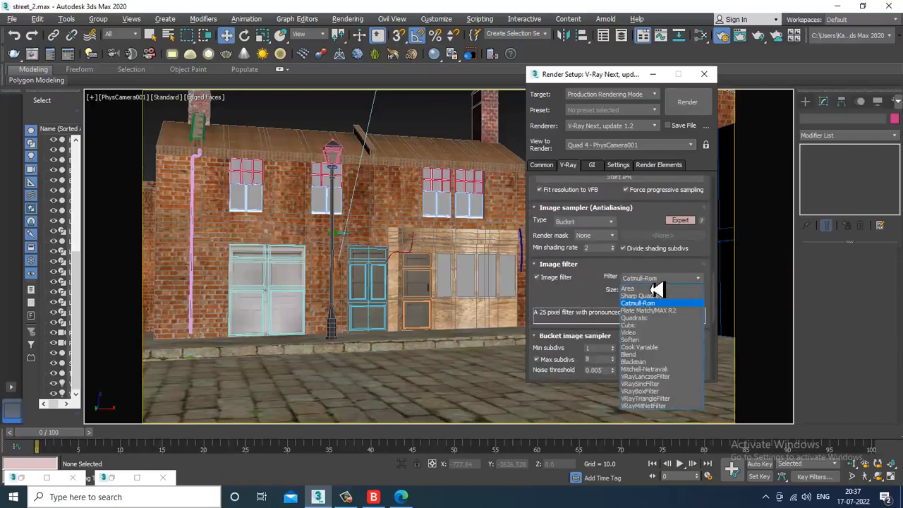
{"action": "left_click", "coordinate": [663, 370]}
{"action": "scroll", "coordinate": [570, 182], "scroll_direction": "down", "scroll_amount": 5}
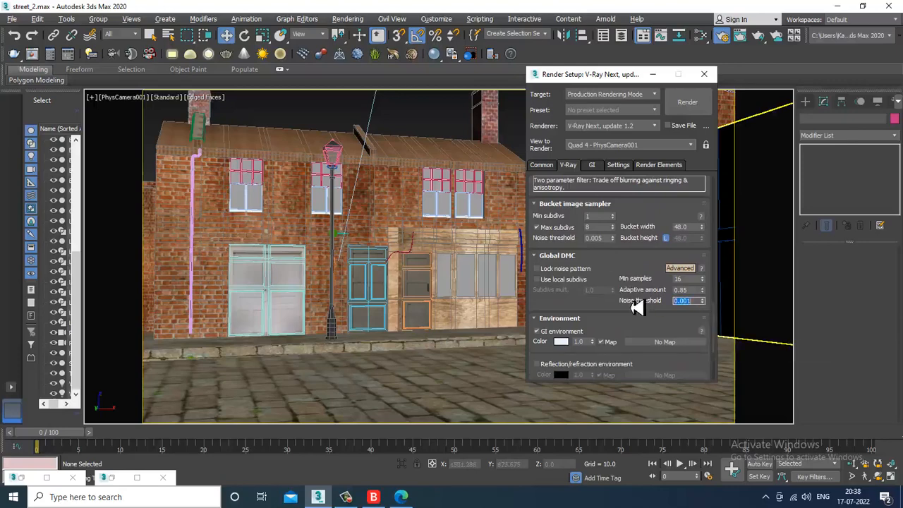
{"action": "scroll", "coordinate": [573, 313], "scroll_direction": "down", "scroll_amount": 5}
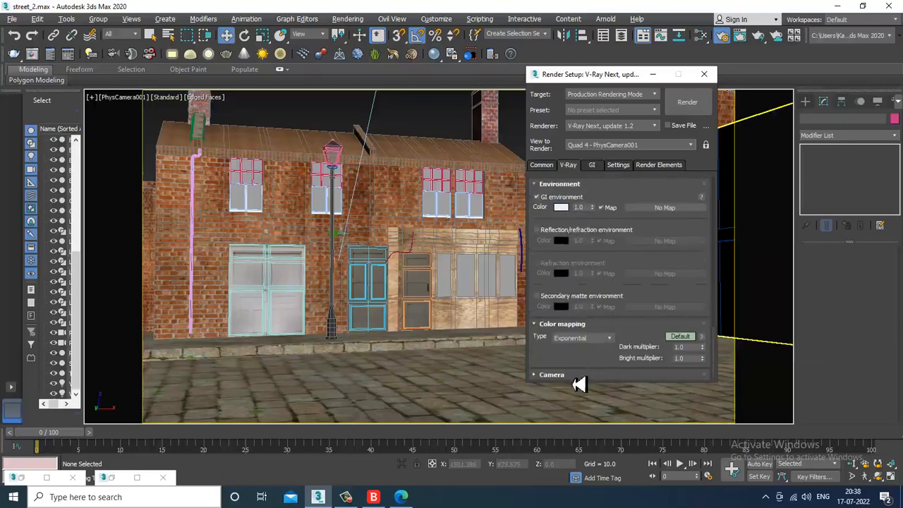
Step: Set the primary GI engine to Irradiance map and the secondary engine to Light cache
{"action": "left_click", "coordinate": [592, 164]}
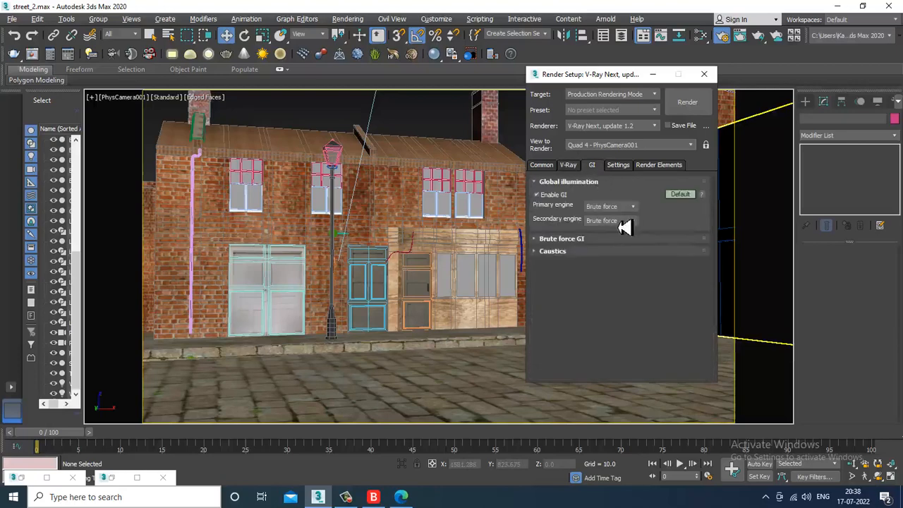
{"action": "left_click", "coordinate": [628, 206]}
{"action": "left_click", "coordinate": [623, 218]}
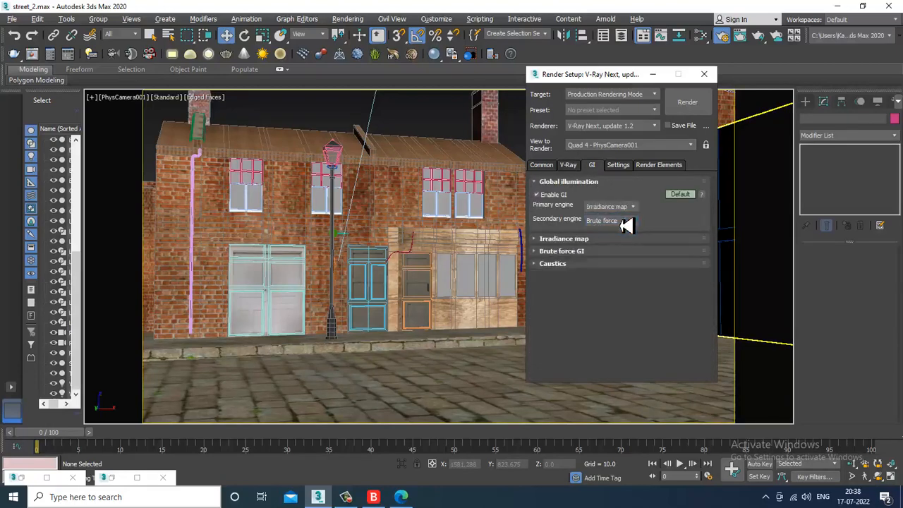
{"action": "left_click", "coordinate": [618, 221]}
{"action": "left_click", "coordinate": [608, 245]}
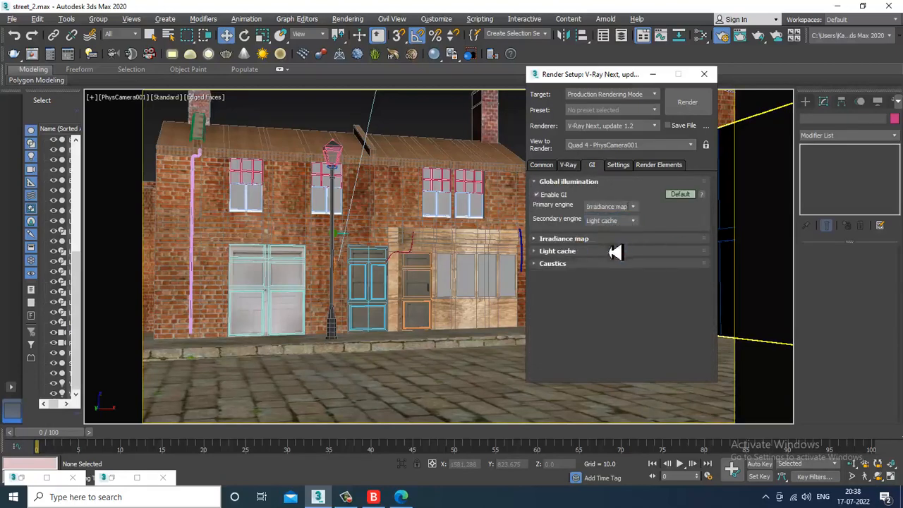
Step: Expand the Irradiance map settings and choose the Medium preset
{"action": "left_click", "coordinate": [564, 239]}
{"action": "left_click", "coordinate": [627, 254]}
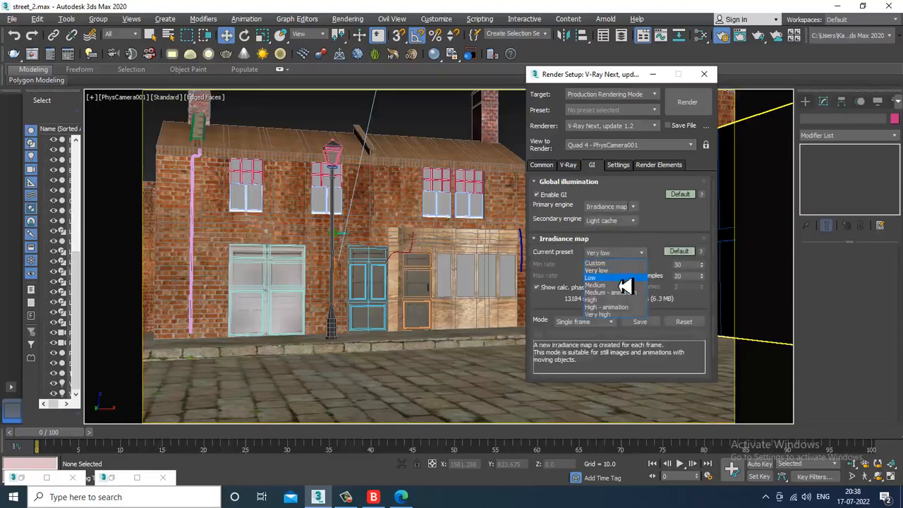
{"action": "left_click", "coordinate": [614, 285]}
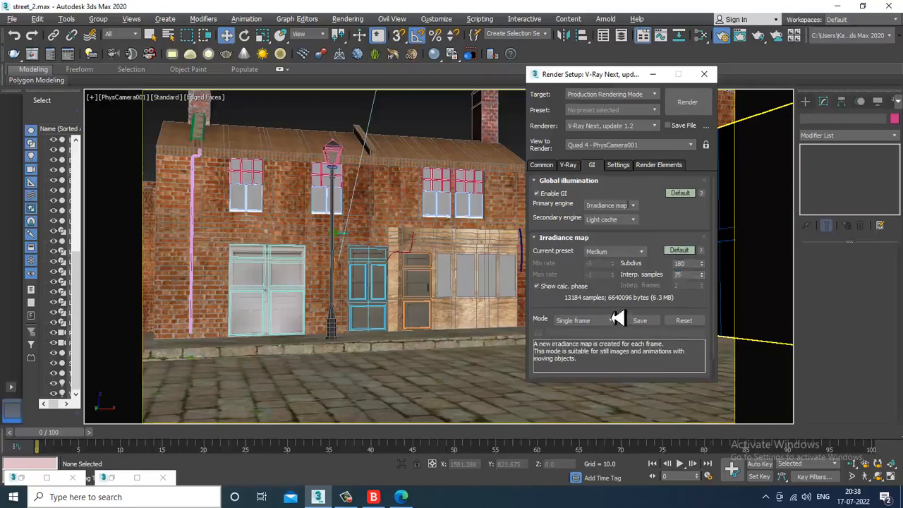
{"action": "scroll", "coordinate": [607, 296], "scroll_direction": "down", "scroll_amount": 2}
Step: Test-render the PhysCamera001 view, cancel it during the prepass, then minimize the render setup and close the frame buffer
{"action": "left_click", "coordinate": [690, 105]}
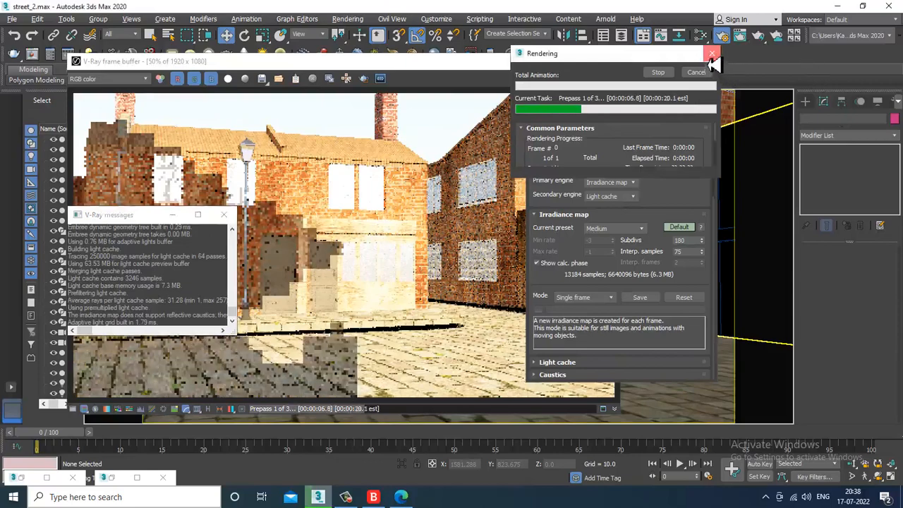
{"action": "left_click", "coordinate": [712, 54]}
{"action": "left_click", "coordinate": [653, 75]}
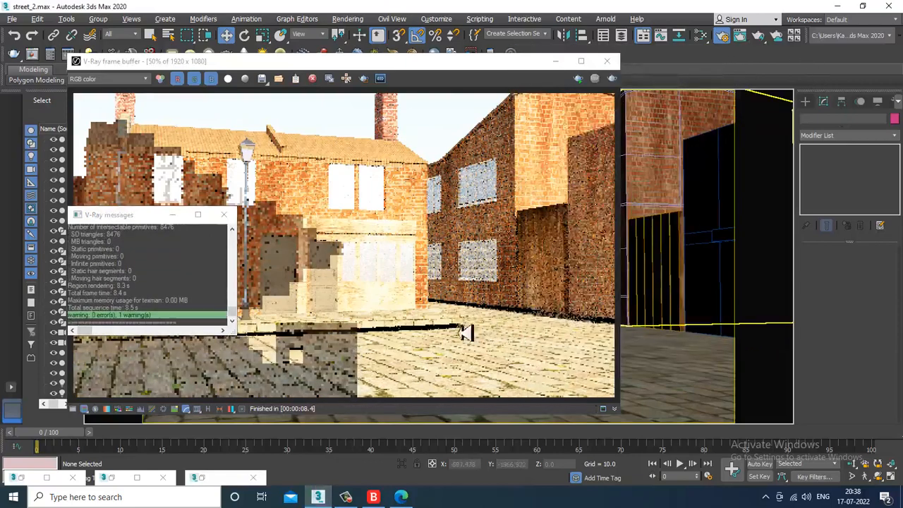
{"action": "left_click", "coordinate": [607, 62]}
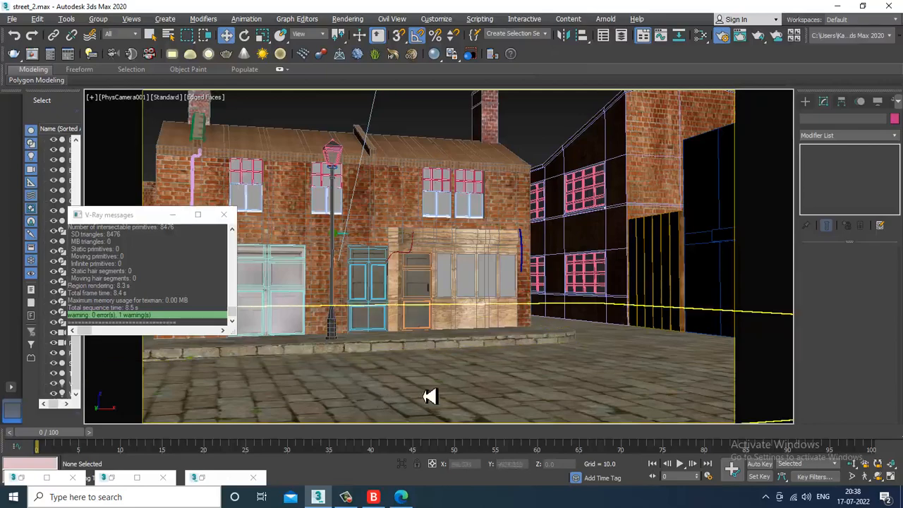
Step: Select the cobblestone ground plane and raise it to about Z 0.522 in the camera view
{"action": "left_click", "coordinate": [428, 397]}
{"action": "key", "text": "F3"}
{"action": "key", "text": "F3"}
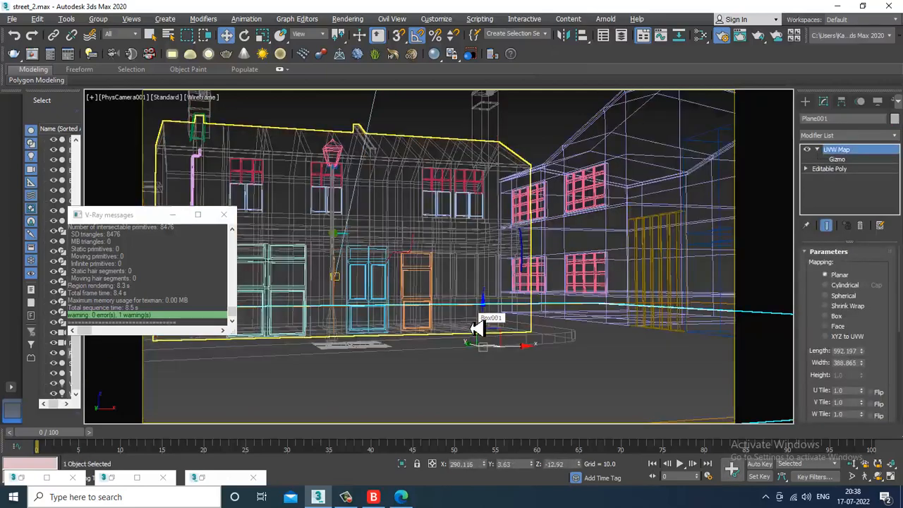
{"action": "left_click_drag", "start_coordinate": [486, 321], "coordinate": [489, 312]}
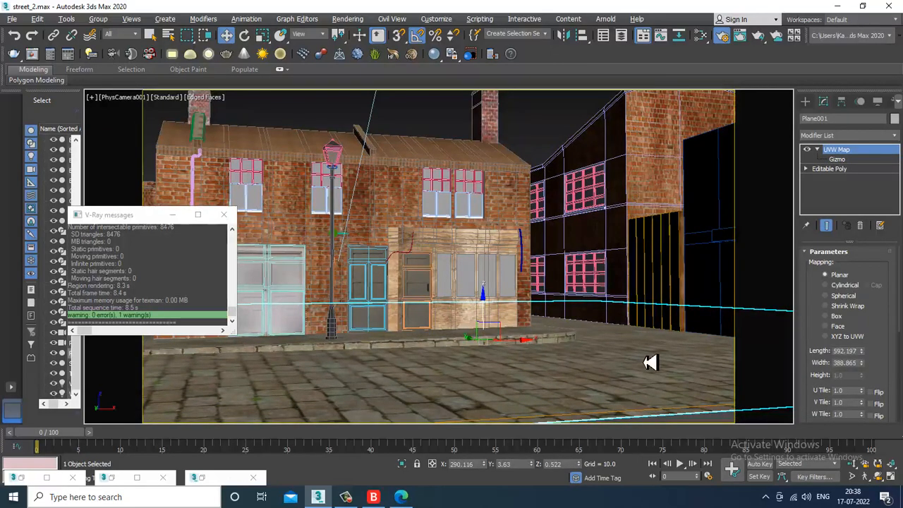
Step: Move the ground plane about -208.6 units along the Y axis in the Perspective view
{"action": "key", "text": "alt+w"}
{"action": "middle_click", "coordinate": [397, 345]}
{"action": "key", "text": "alt+w"}
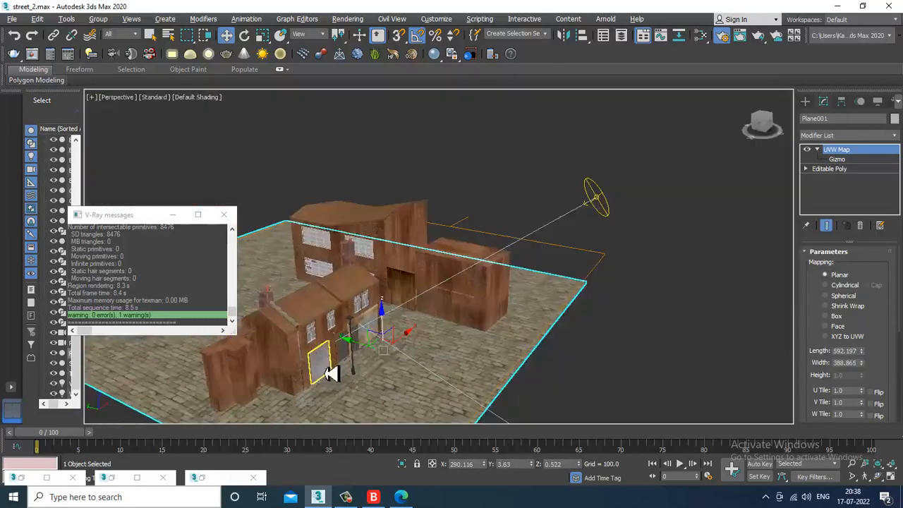
{"action": "key", "text": "alt+w"}
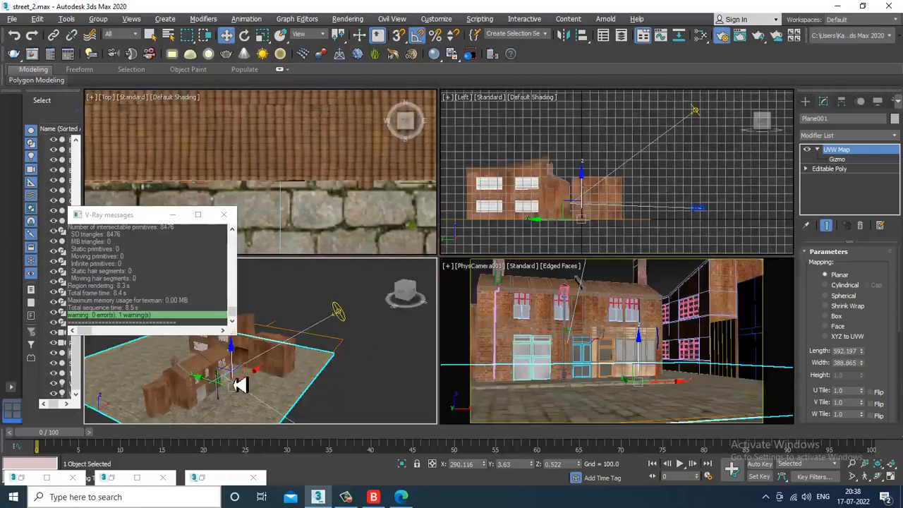
{"action": "left_click_drag", "start_coordinate": [221, 390], "coordinate": [235, 390]}
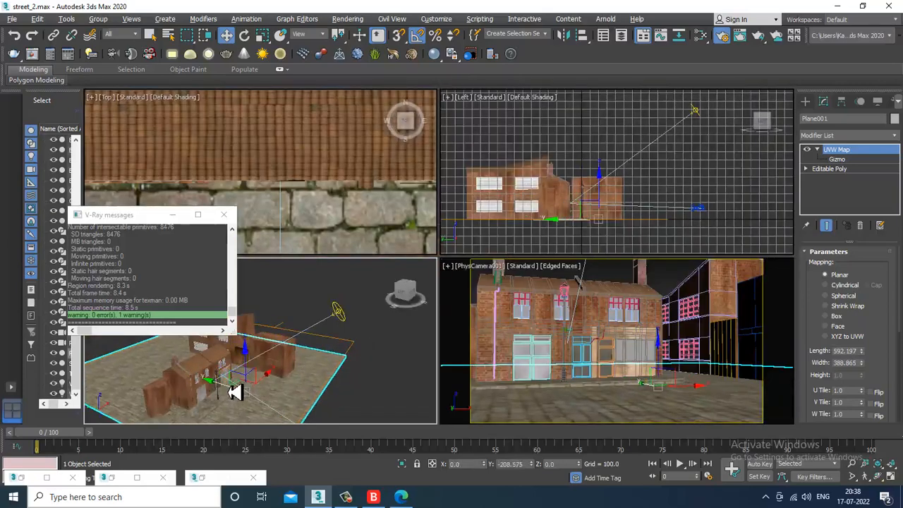
Step: Select the VRaySun and set its turbidity to 2.0 and its intensity multiplier to 0.05
{"action": "left_click", "coordinate": [338, 312]}
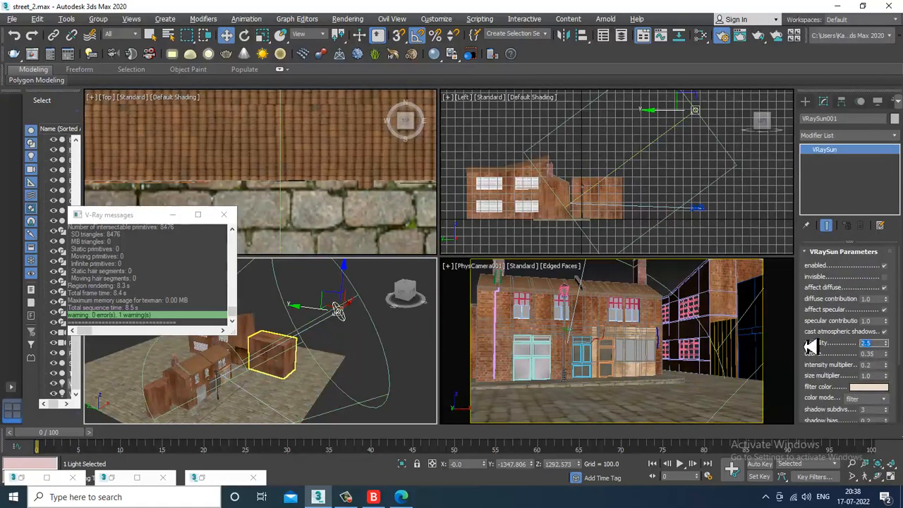
{"action": "type", "text": "2"}
{"action": "key", "text": "Return"}
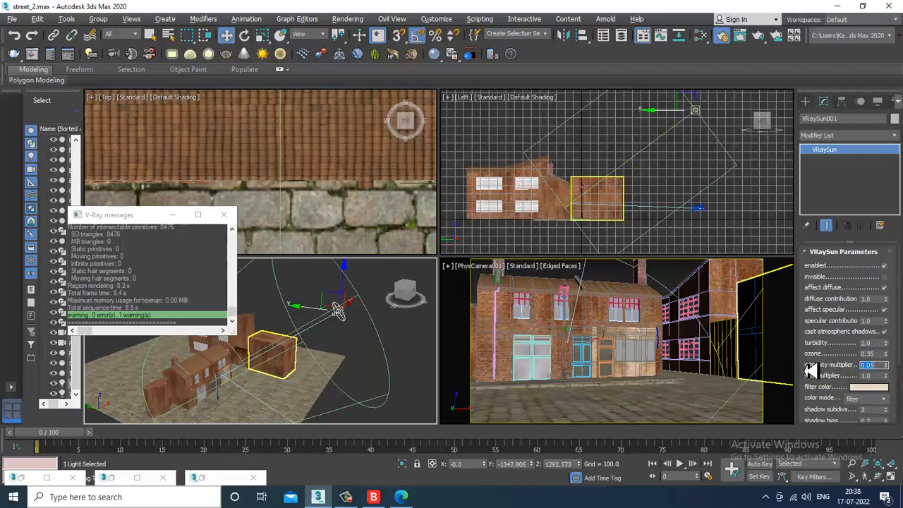
Step: Maximize the PhysCamera001 view and test-render it with the weaker sun
{"action": "left_click", "coordinate": [677, 272]}
{"action": "key", "text": "alt+w"}
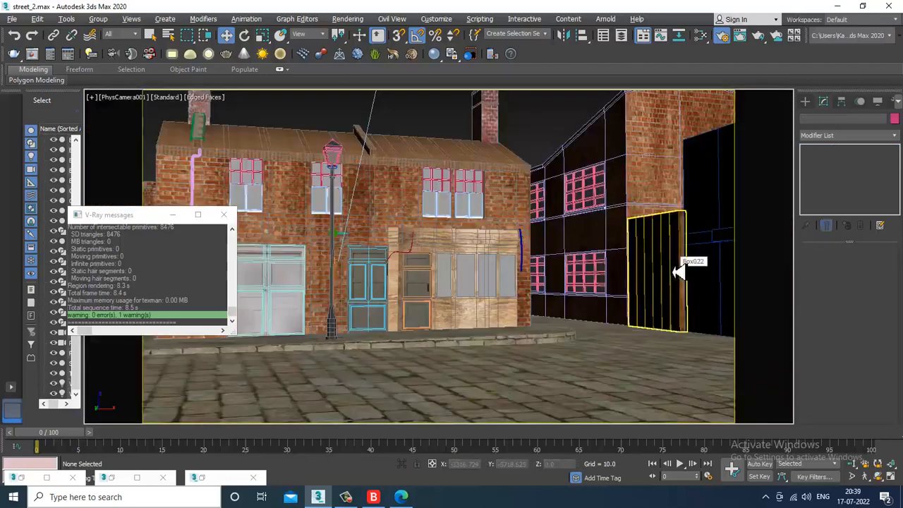
{"action": "key", "text": "shift+q"}
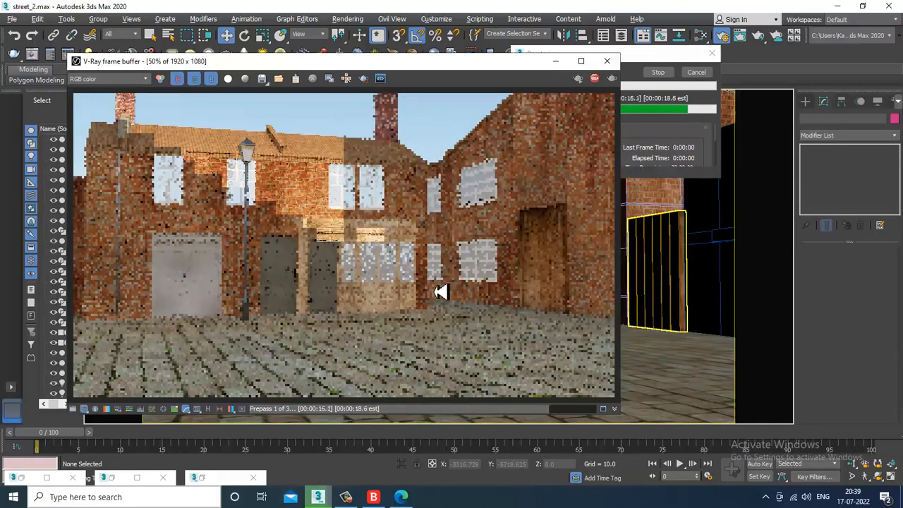
Step: Bring up the ezra-street-bethnal-green.jpg reference photo beside the render to compare the lighting, then minimize it and the render setup
{"action": "left_click", "coordinate": [211, 484]}
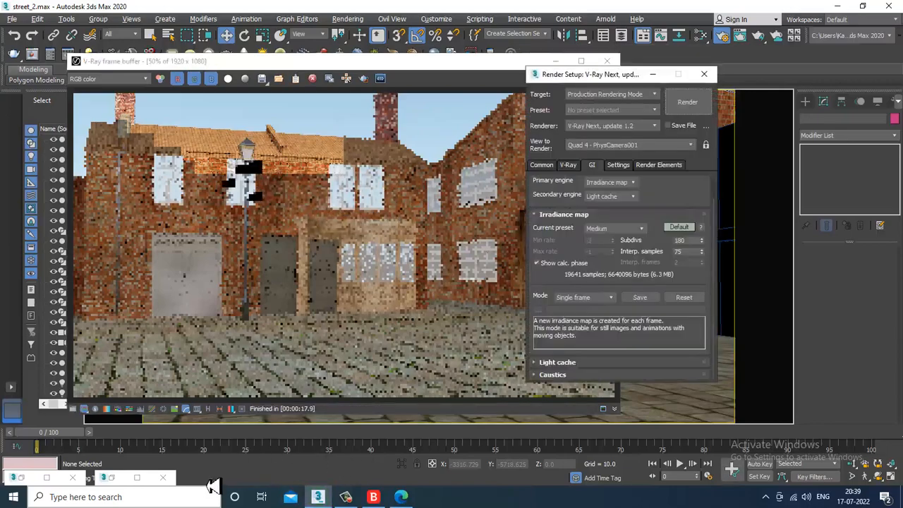
{"action": "left_click", "coordinate": [113, 477]}
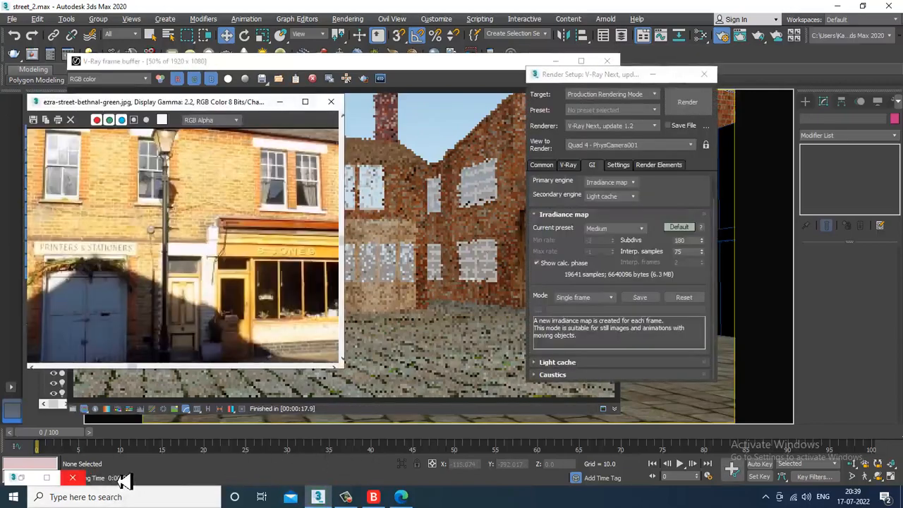
{"action": "scroll", "coordinate": [143, 272], "scroll_direction": "down", "scroll_amount": 2}
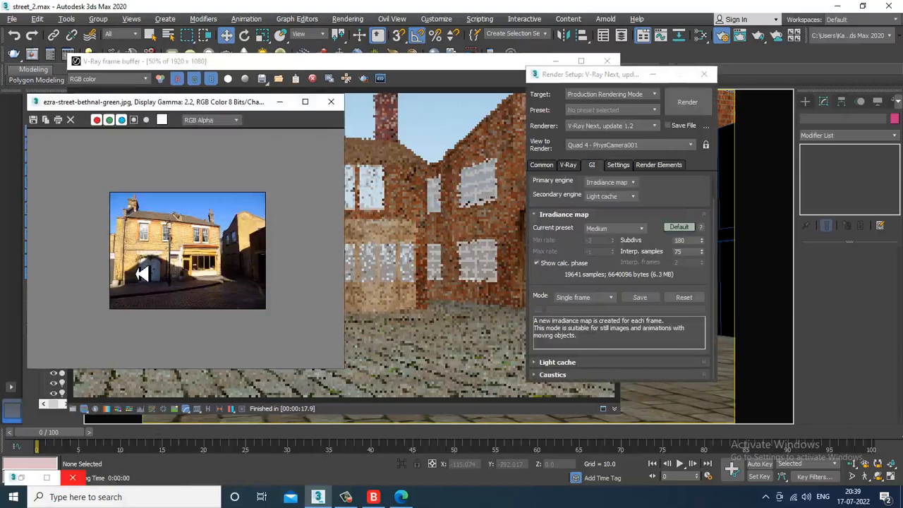
{"action": "left_click", "coordinate": [654, 78]}
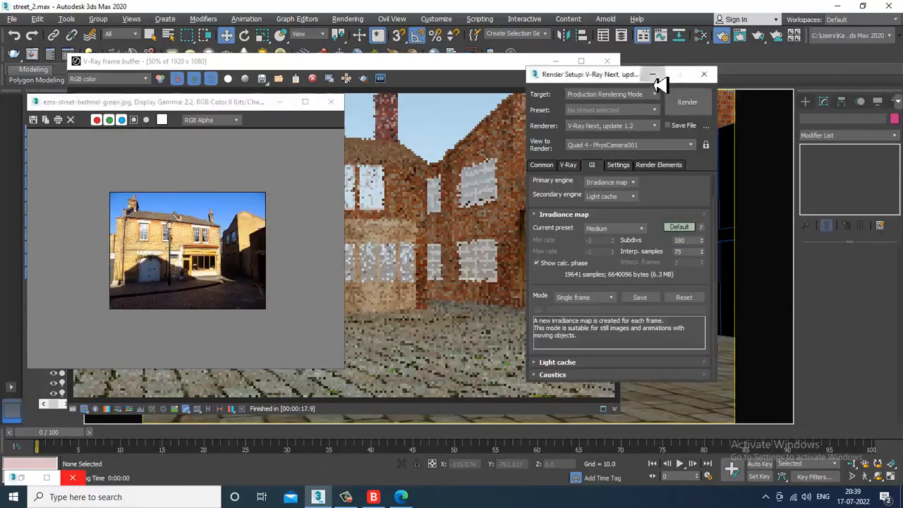
{"action": "left_click", "coordinate": [652, 75]}
{"action": "left_click", "coordinate": [279, 102]}
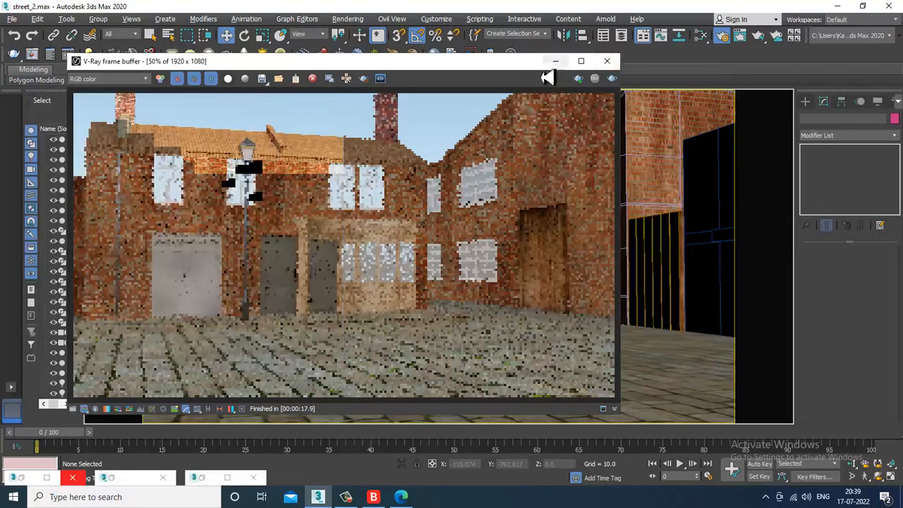
Step: Move the VRaySun along X to about -472.7 in the Perspective view and set its photon emit radius to 486.6
{"action": "left_click", "coordinate": [555, 61]}
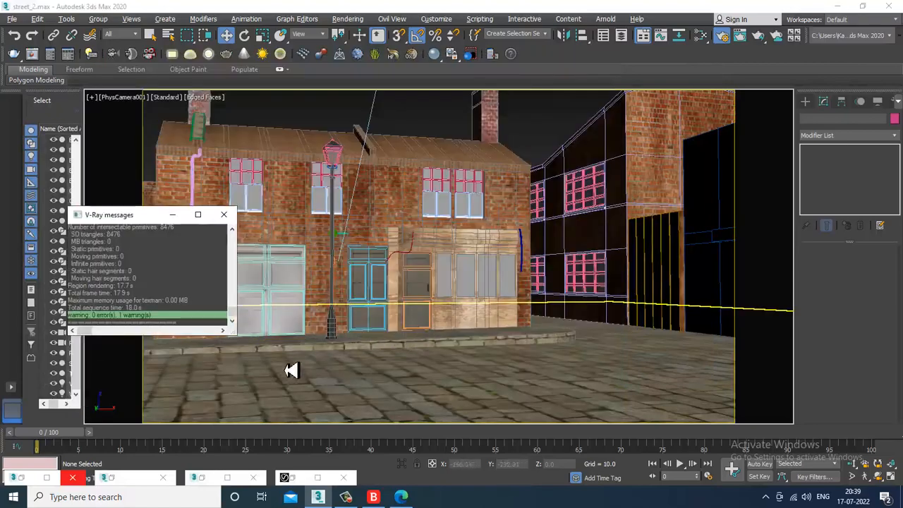
{"action": "key", "text": "alt+w"}
{"action": "left_click", "coordinate": [364, 385]}
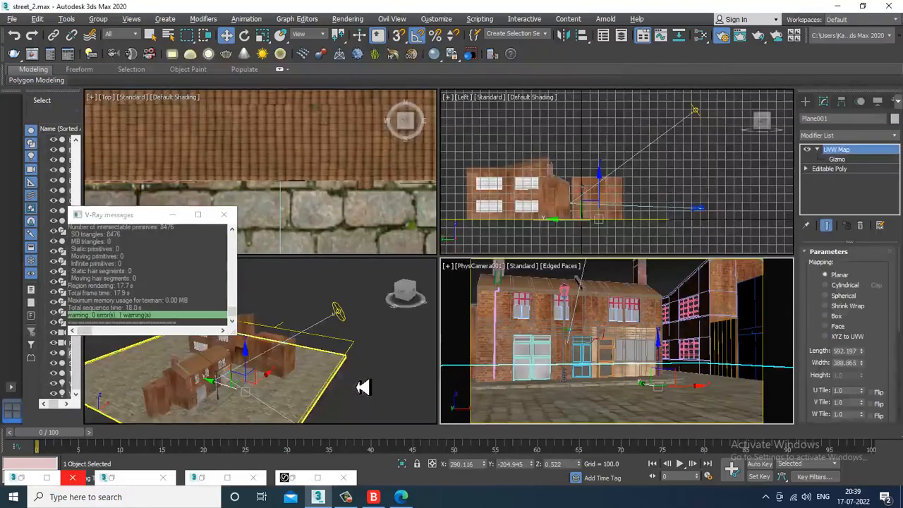
{"action": "key", "text": "alt+w"}
{"action": "left_click", "coordinate": [611, 208]}
{"action": "middle_click_drag", "start_coordinate": [604, 219], "coordinate": [576, 244], "text": "alt"}
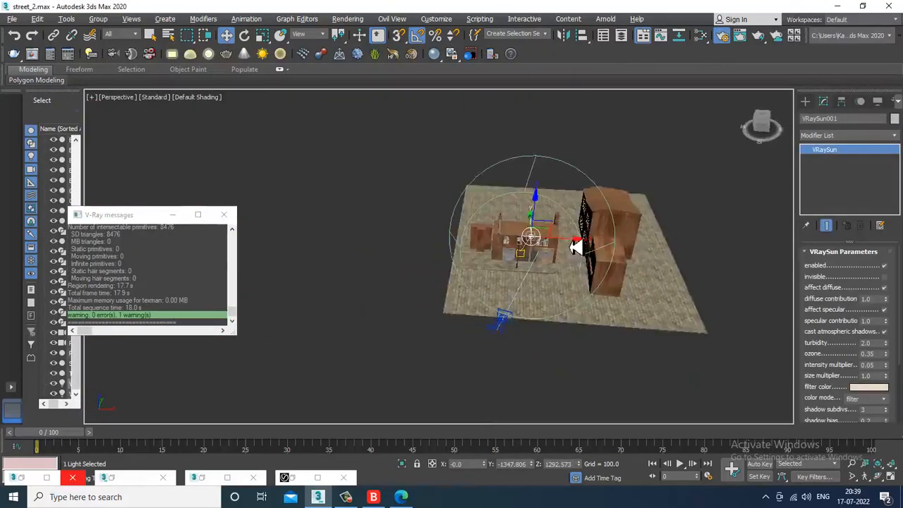
{"action": "left_click_drag", "start_coordinate": [580, 250], "coordinate": [525, 257]}
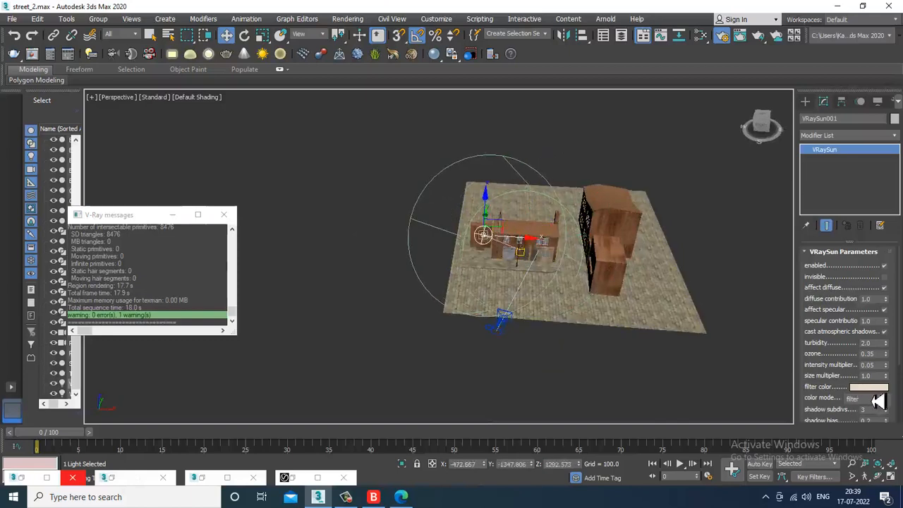
{"action": "left_click_drag", "start_coordinate": [833, 415], "coordinate": [840, 316]}
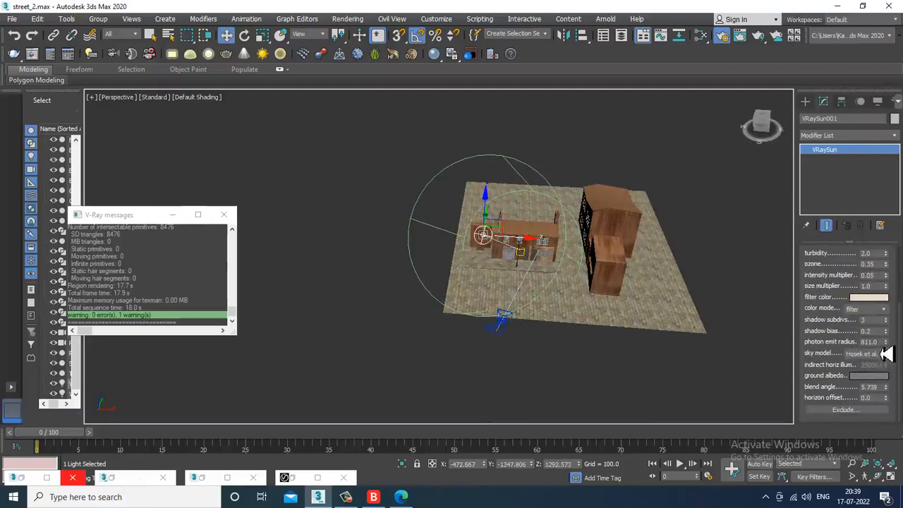
{"action": "left_click_drag", "start_coordinate": [886, 352], "coordinate": [894, 376]}
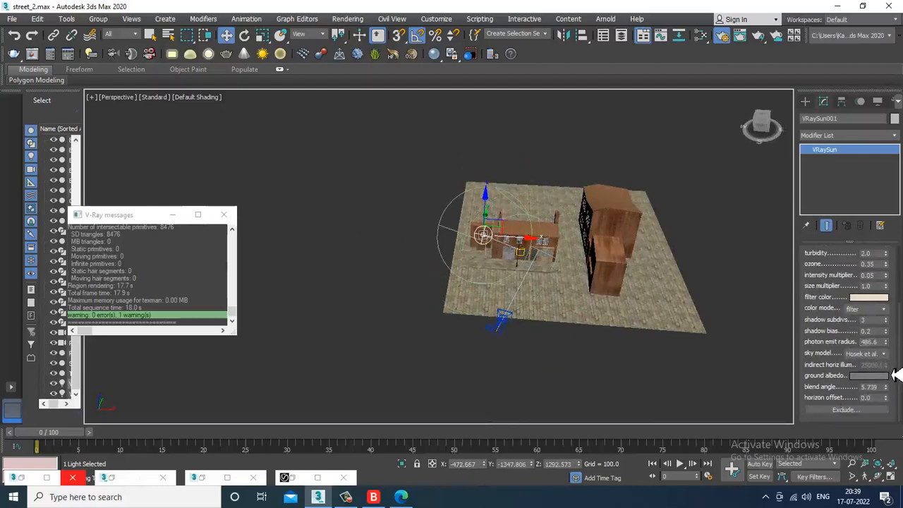
Step: Test-render the PhysCamera001 view with the shifted sun, then close the frame buffer
{"action": "key", "text": "alt+w"}
{"action": "left_click", "coordinate": [591, 344]}
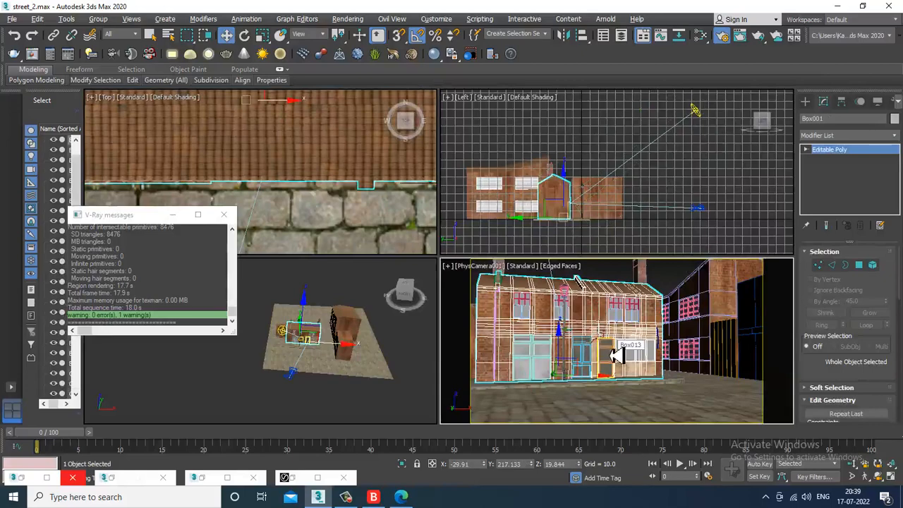
{"action": "key", "text": "shift+q"}
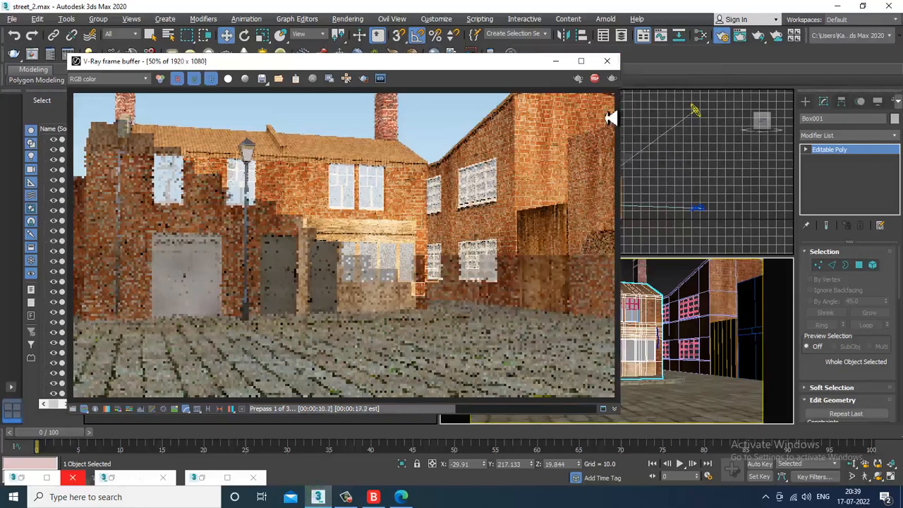
{"action": "left_click", "coordinate": [607, 61]}
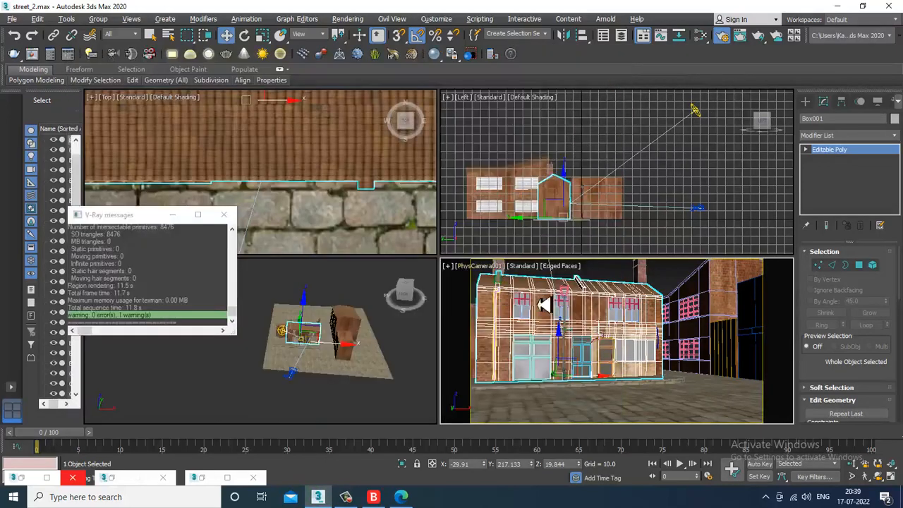
Step: Move the VRaySun farther from the buildings along the Y axis, to about Y -4114.3
{"action": "left_click", "coordinate": [598, 272]}
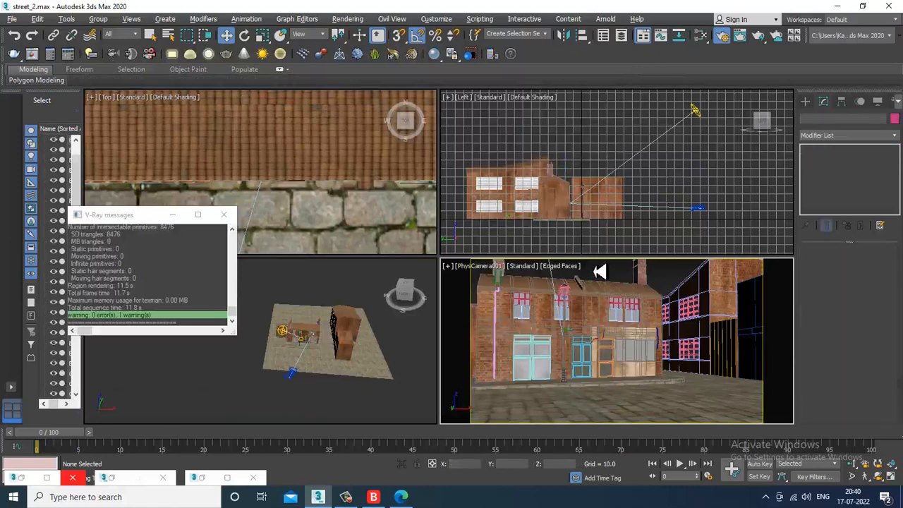
{"action": "key", "text": "p"}
{"action": "scroll", "coordinate": [596, 323], "scroll_direction": "down", "scroll_amount": 5}
{"action": "middle_click_drag", "start_coordinate": [387, 379], "coordinate": [330, 347]}
{"action": "scroll", "coordinate": [330, 364], "scroll_direction": "up", "scroll_amount": 3}
{"action": "left_click", "coordinate": [324, 372]}
{"action": "left_click", "coordinate": [325, 371]}
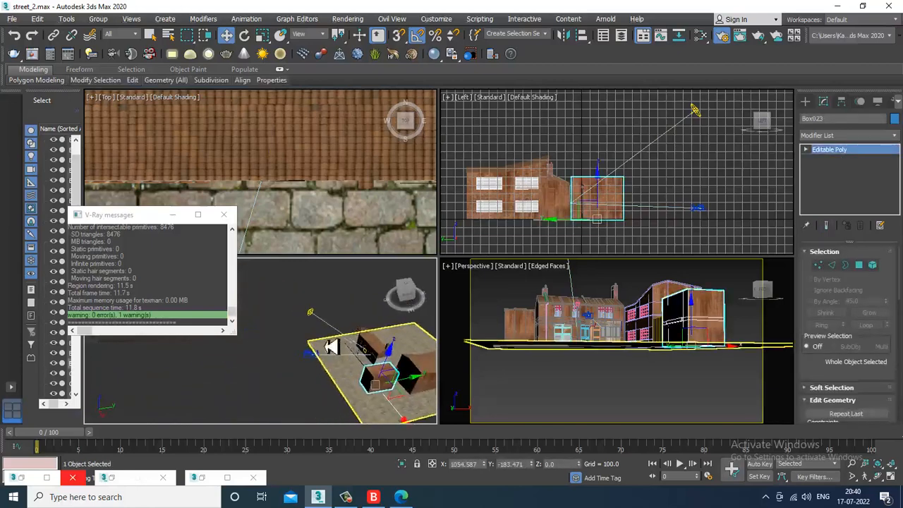
{"action": "left_click", "coordinate": [311, 313]}
{"action": "left_click_drag", "start_coordinate": [354, 316], "coordinate": [239, 343]}
Step: Clone the Box023 block along the Y axis to about Y -2736.8, between the sun and the street
{"action": "middle_click_drag", "start_coordinate": [363, 371], "coordinate": [425, 336], "text": "alt"}
{"action": "left_click", "coordinate": [385, 363]}
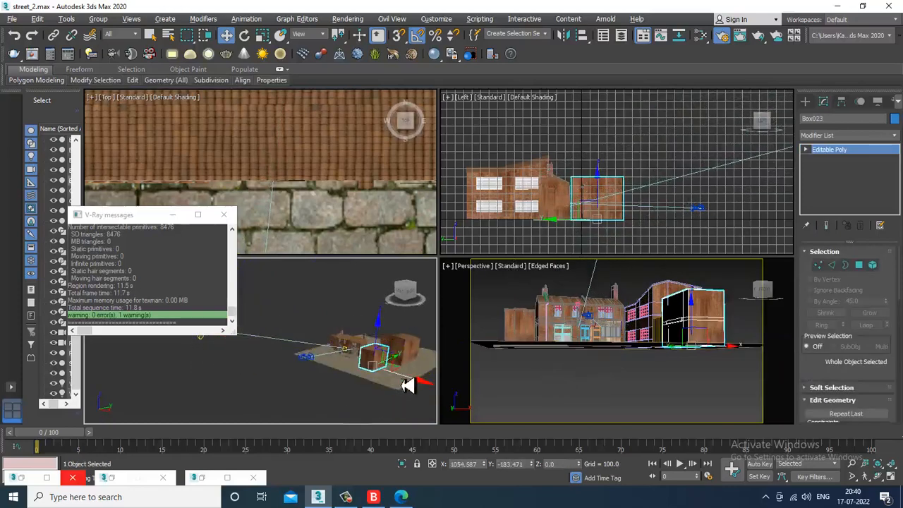
{"action": "middle_click_drag", "start_coordinate": [409, 383], "coordinate": [395, 379], "text": "alt"}
{"action": "mouse_move", "coordinate": [290, 374]}
{"action": "left_mouse_down", "text": "shift"}
{"action": "mouse_move", "coordinate": [316, 372]}
{"action": "mouse_move", "coordinate": [302, 393]}
{"action": "left_mouse_up", "text": "shift"}
{"action": "left_click", "coordinate": [455, 296]}
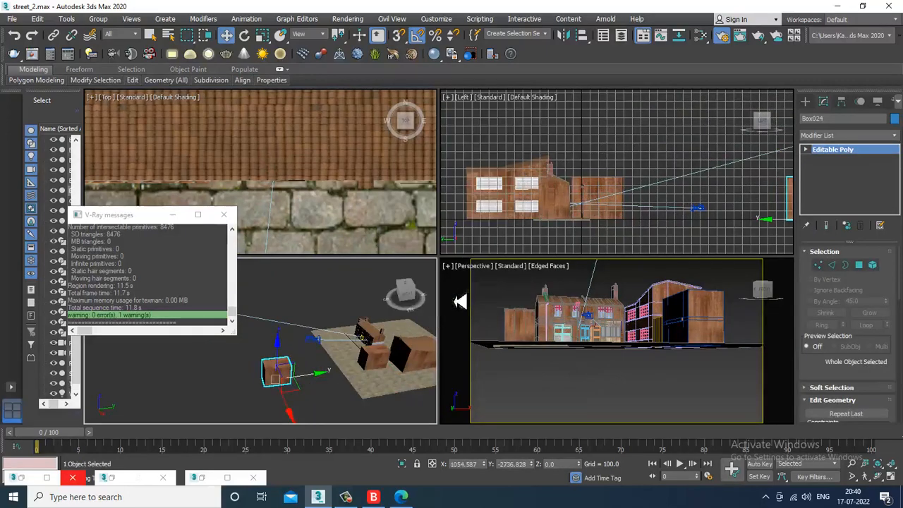
Step: Scale the cloned block up uniformly and rotate it -450 degrees about the Z axis
{"action": "key", "text": "r"}
{"action": "left_click_drag", "start_coordinate": [280, 372], "coordinate": [243, 337]}
{"action": "middle_click_drag", "start_coordinate": [244, 337], "coordinate": [355, 346], "text": "alt"}
{"action": "key", "text": "e"}
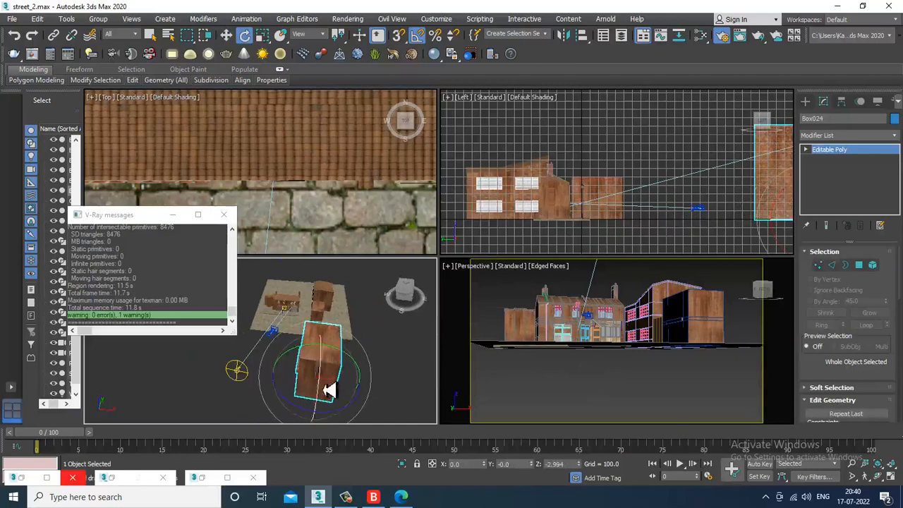
{"action": "left_click_drag", "start_coordinate": [346, 419], "coordinate": [317, 416]}
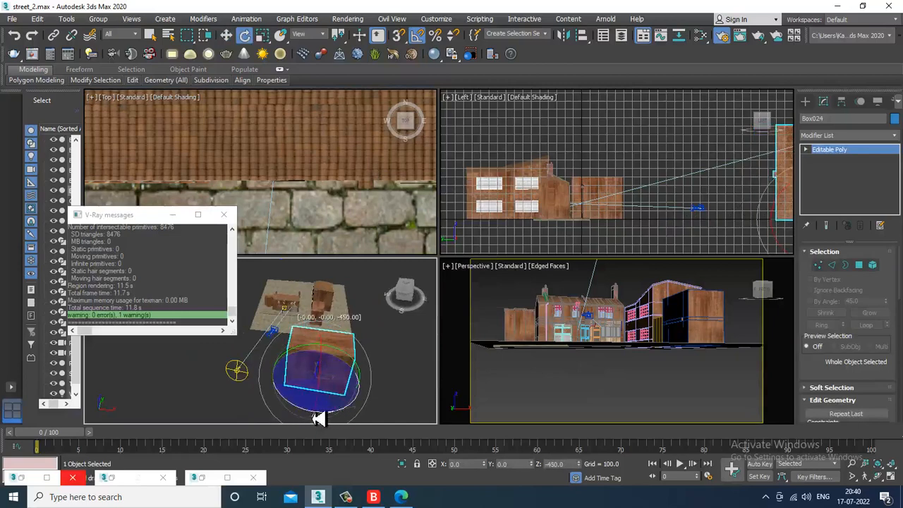
Step: Move the enlarged block along the X axis to about X -389.9, in front of the sun
{"action": "key", "text": "w"}
{"action": "middle_click_drag", "start_coordinate": [317, 417], "coordinate": [374, 350], "text": "alt"}
{"action": "left_click_drag", "start_coordinate": [334, 392], "coordinate": [279, 399]}
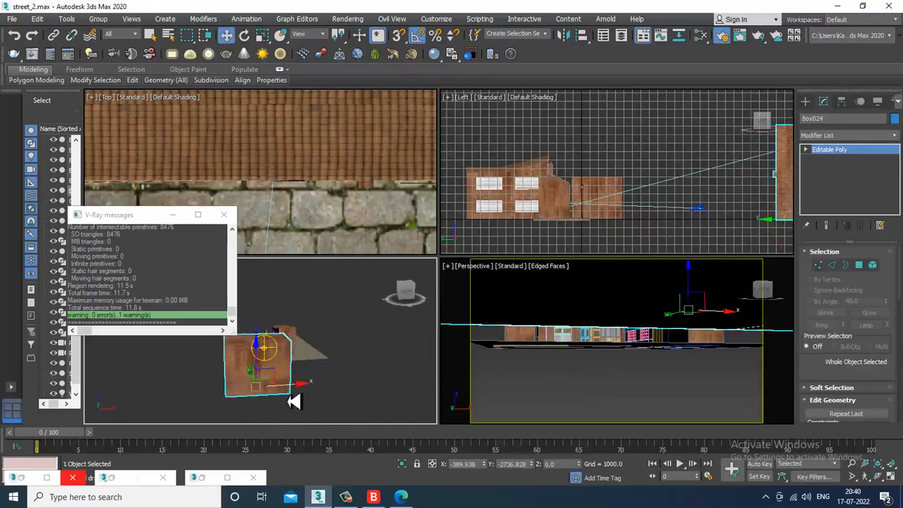
Step: Raise the VRaySun above the blocking box along the Z axis, to about Z 1557.6
{"action": "mouse_move", "coordinate": [375, 367]}
{"action": "middle_mouse_down", "text": "alt"}
{"action": "mouse_move", "coordinate": [286, 362]}
{"action": "mouse_move", "coordinate": [368, 370]}
{"action": "middle_mouse_up", "text": "alt"}
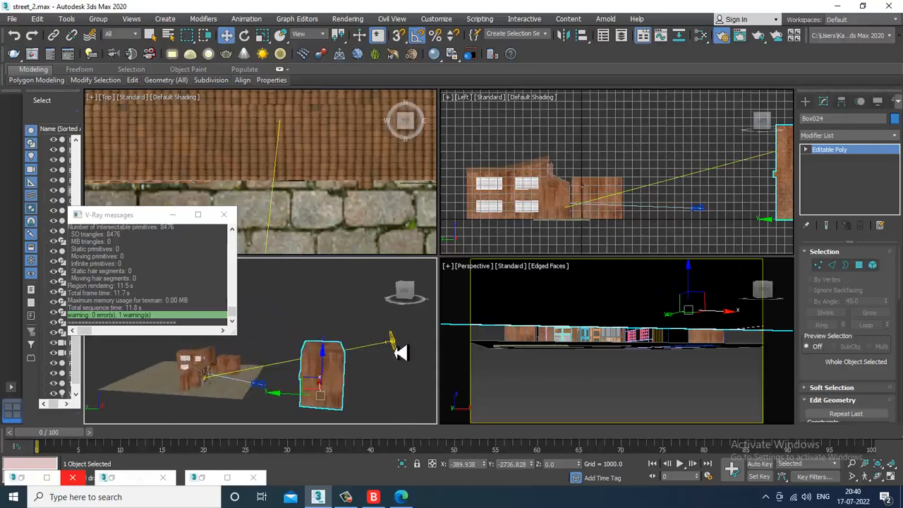
{"action": "left_click", "coordinate": [392, 343]}
{"action": "left_click_drag", "start_coordinate": [395, 338], "coordinate": [401, 315]}
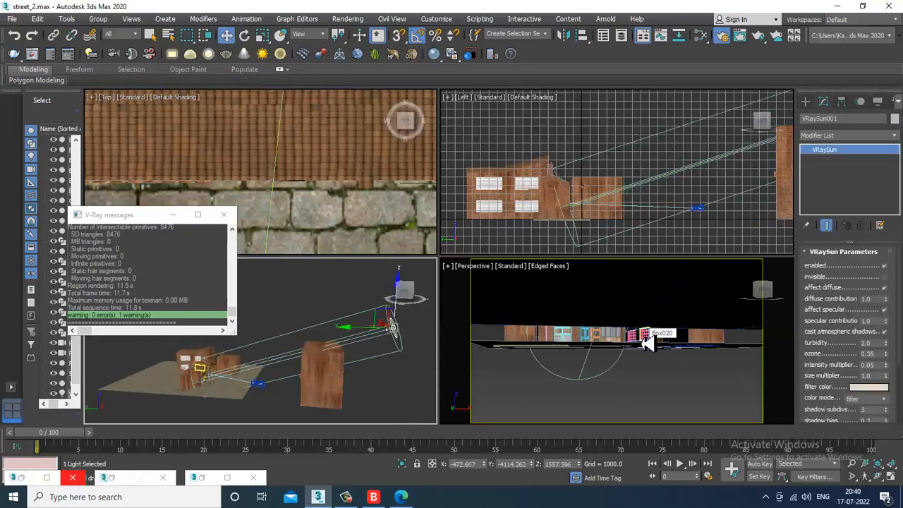
Step: Return the view to PhysCamera001, test-render the blocked sunlight, stop the render and maximize the camera view
{"action": "left_click", "coordinate": [636, 385]}
{"action": "key", "text": "c"}
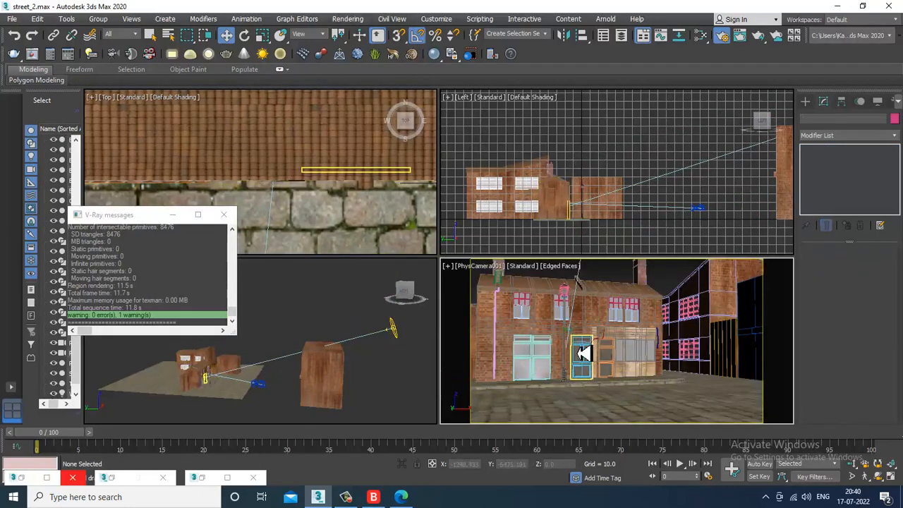
{"action": "key", "text": "shift+q"}
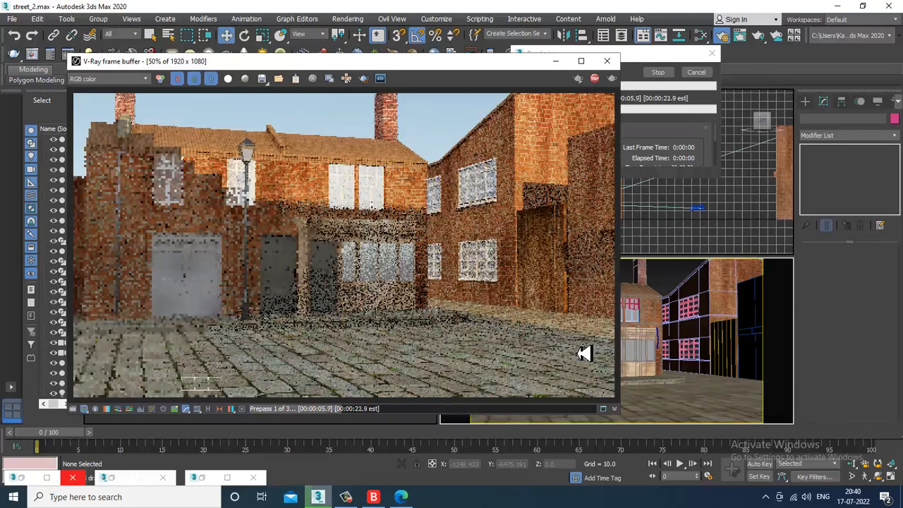
{"action": "left_click", "coordinate": [657, 72]}
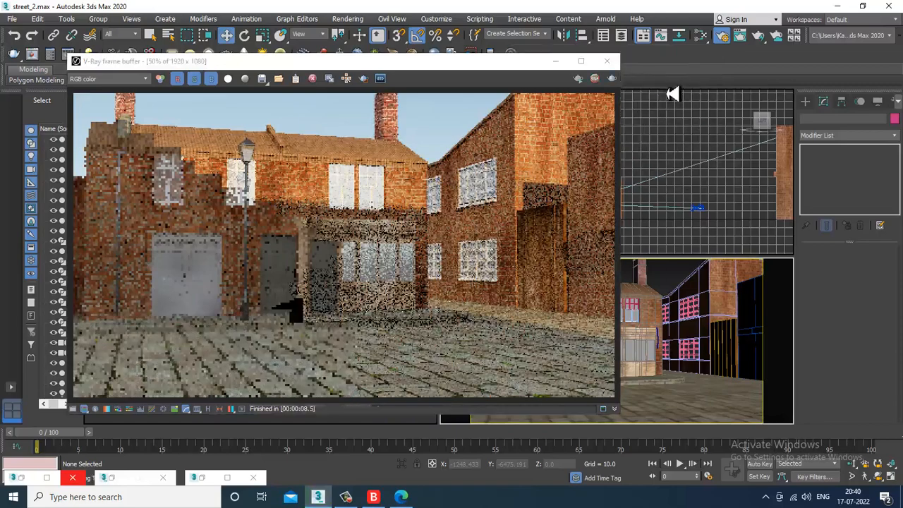
{"action": "left_click", "coordinate": [607, 61]}
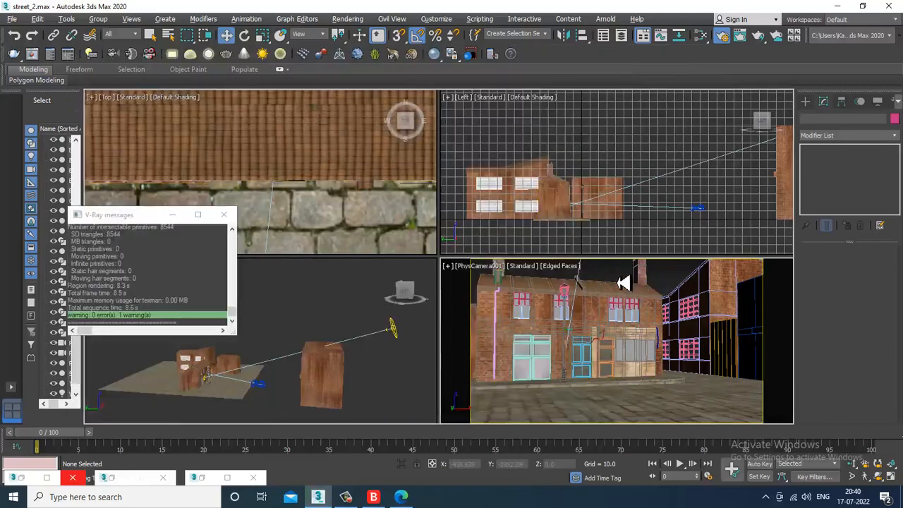
{"action": "key", "text": "alt+w"}
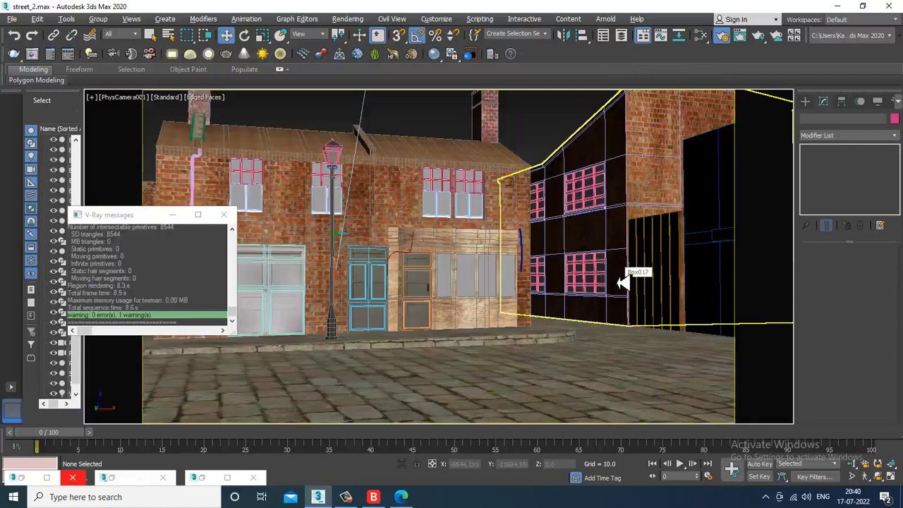